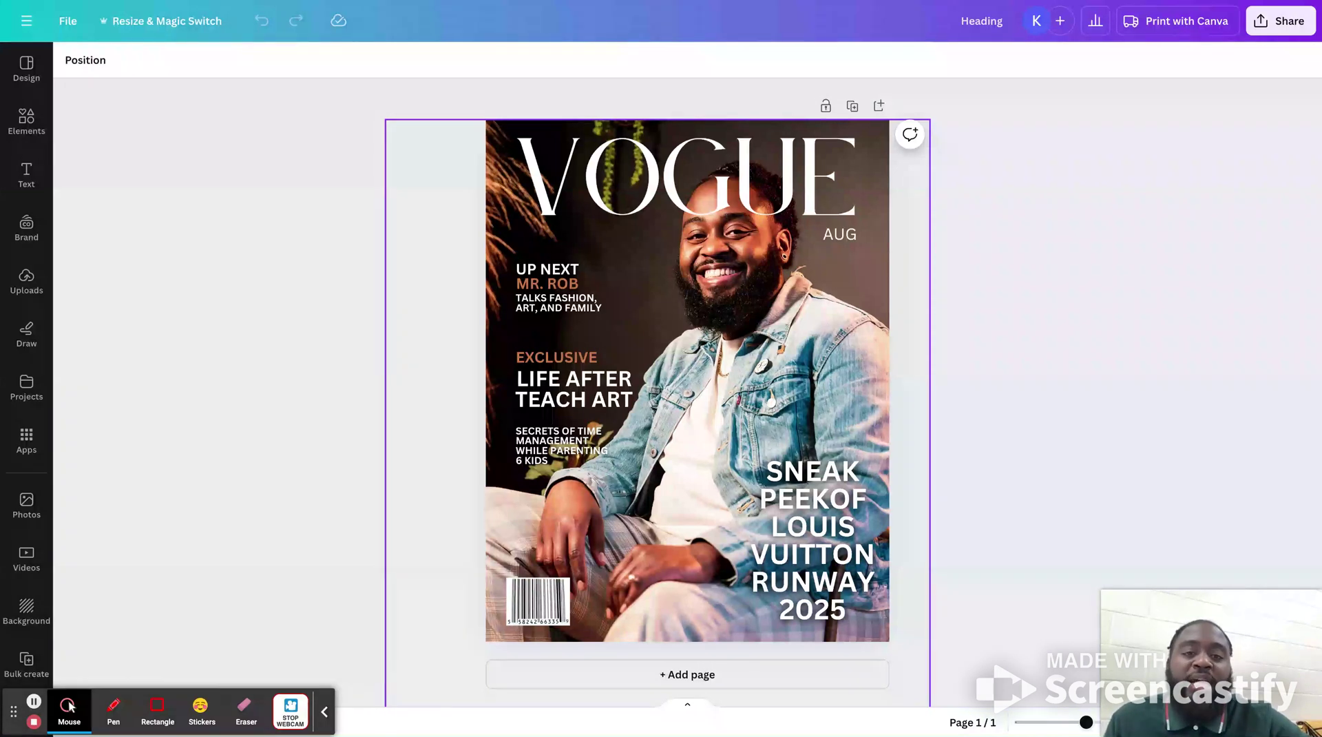
{"action": "left_click", "coordinate": [255, 235]}
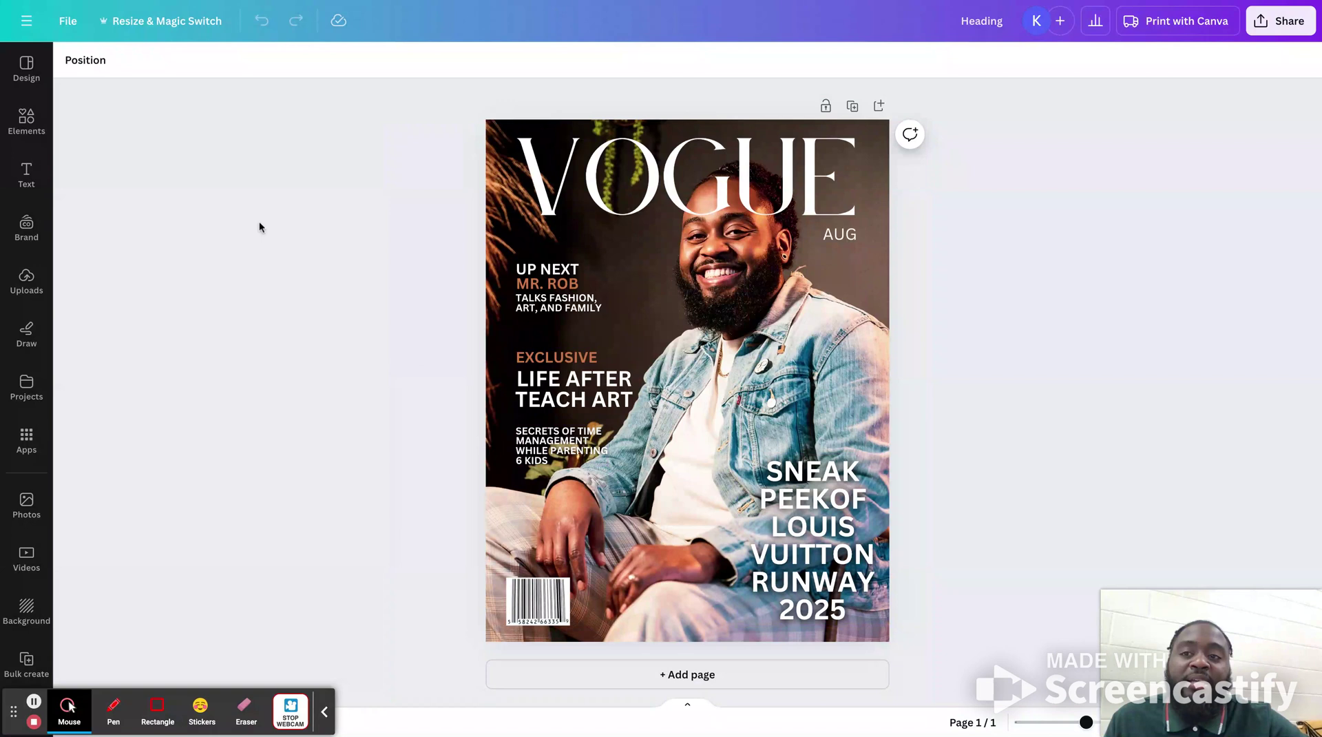
{"action": "left_click", "coordinate": [68, 22]}
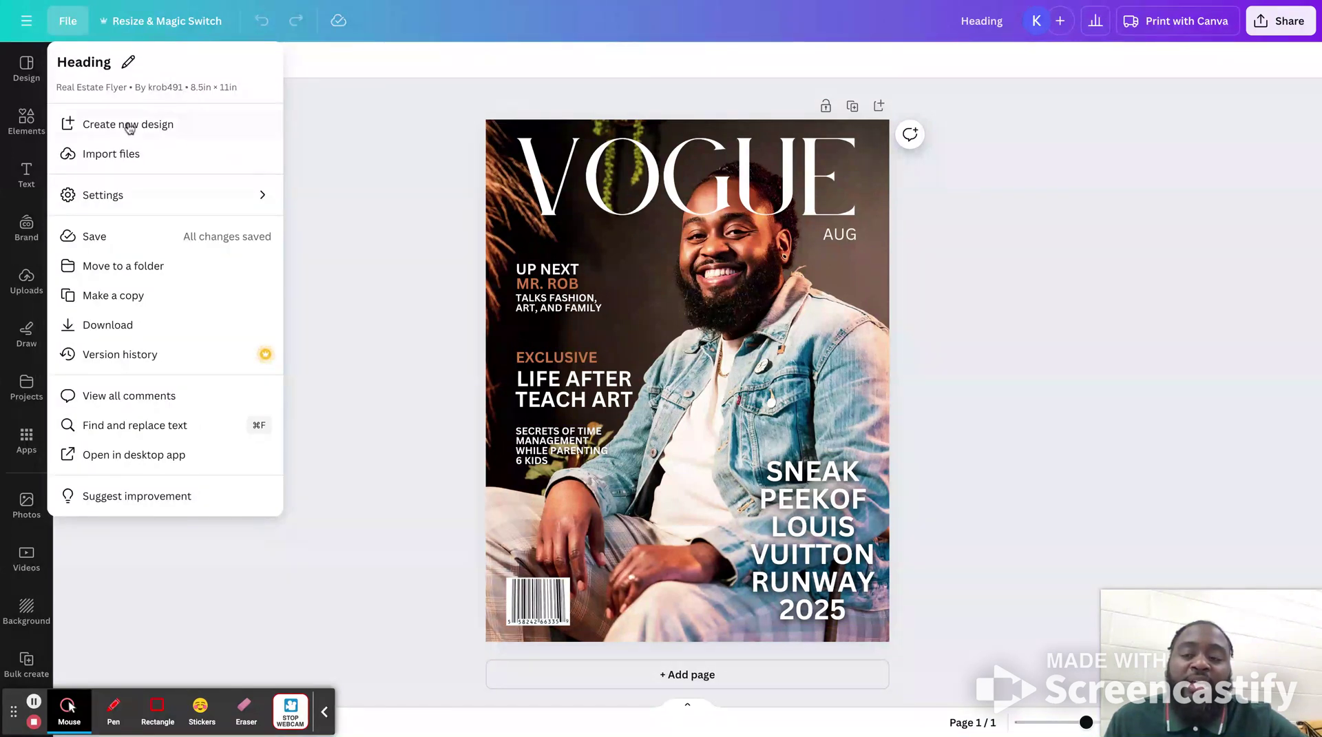
{"action": "left_click", "coordinate": [296, 122]}
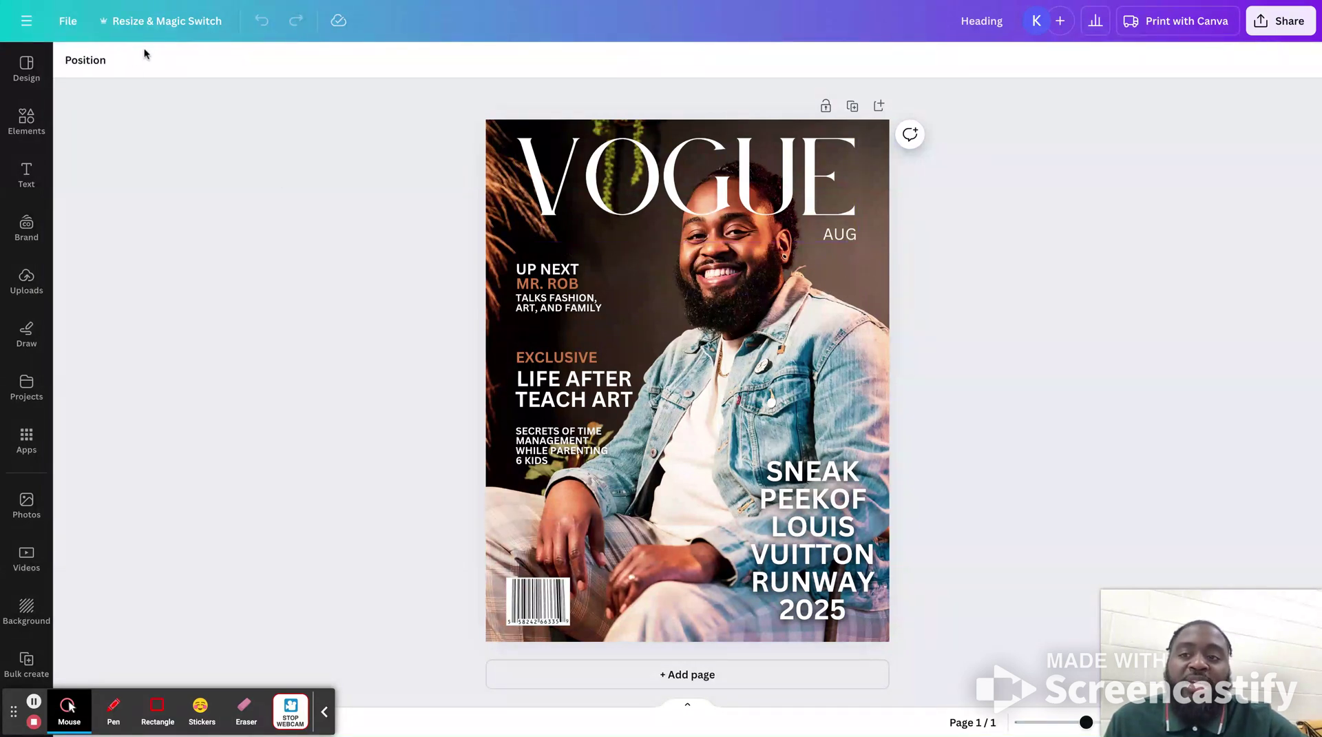
{"action": "left_click", "coordinate": [142, 22]}
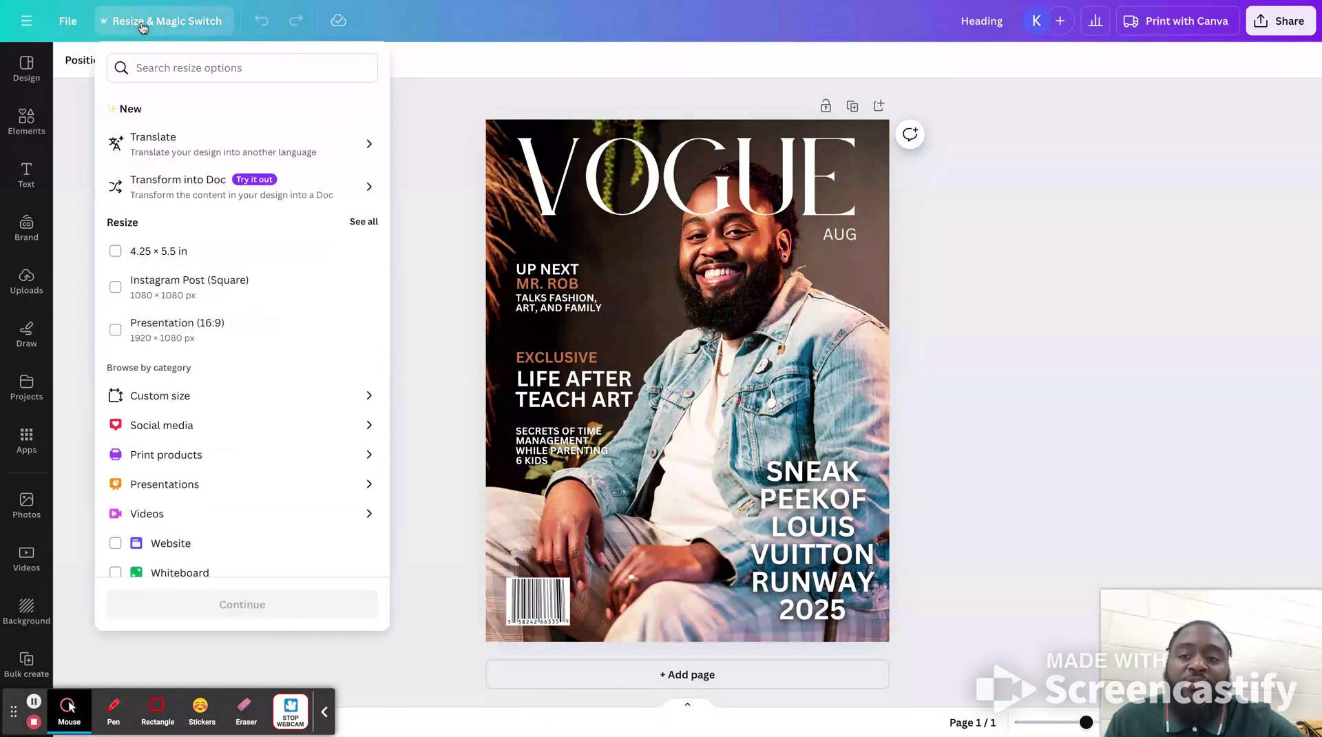
{"action": "left_click", "coordinate": [428, 117]}
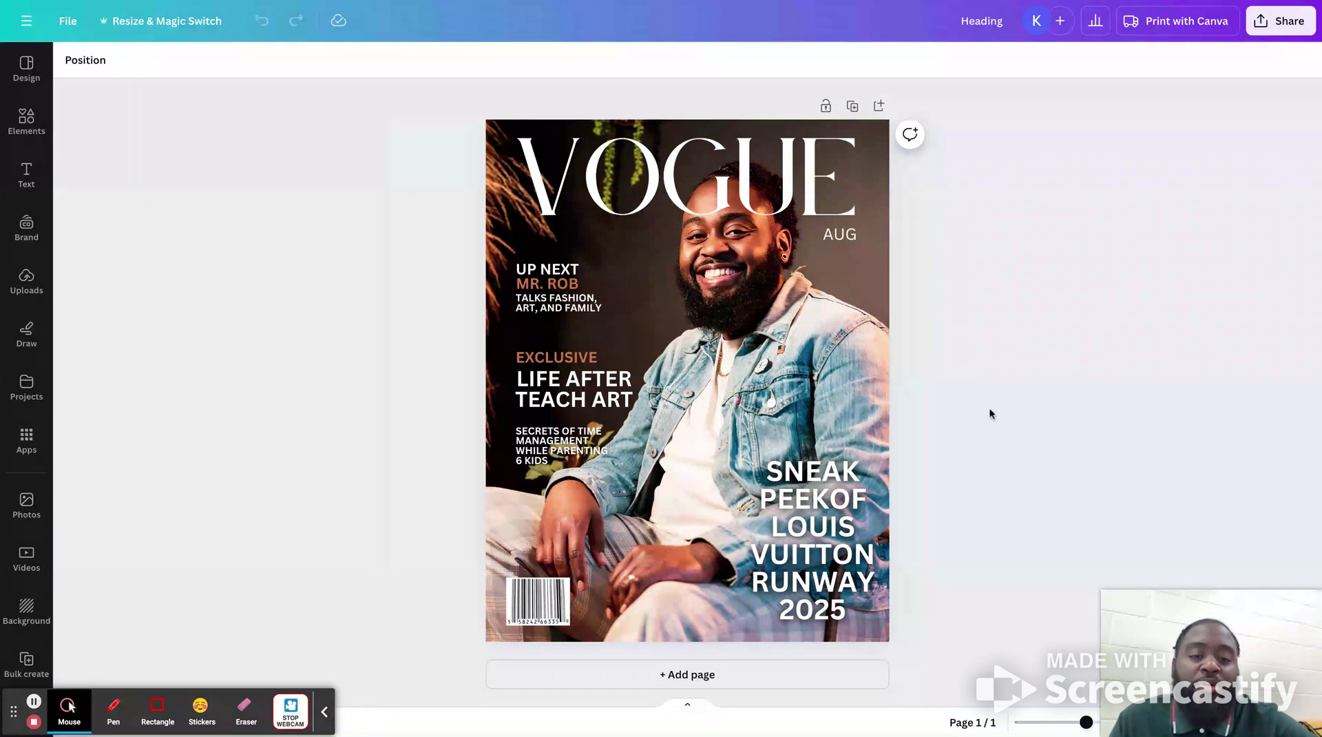
Add a second page and insert the uploaded portrait of the seated man in the denim jacket
{"action": "left_click", "coordinate": [723, 680]}
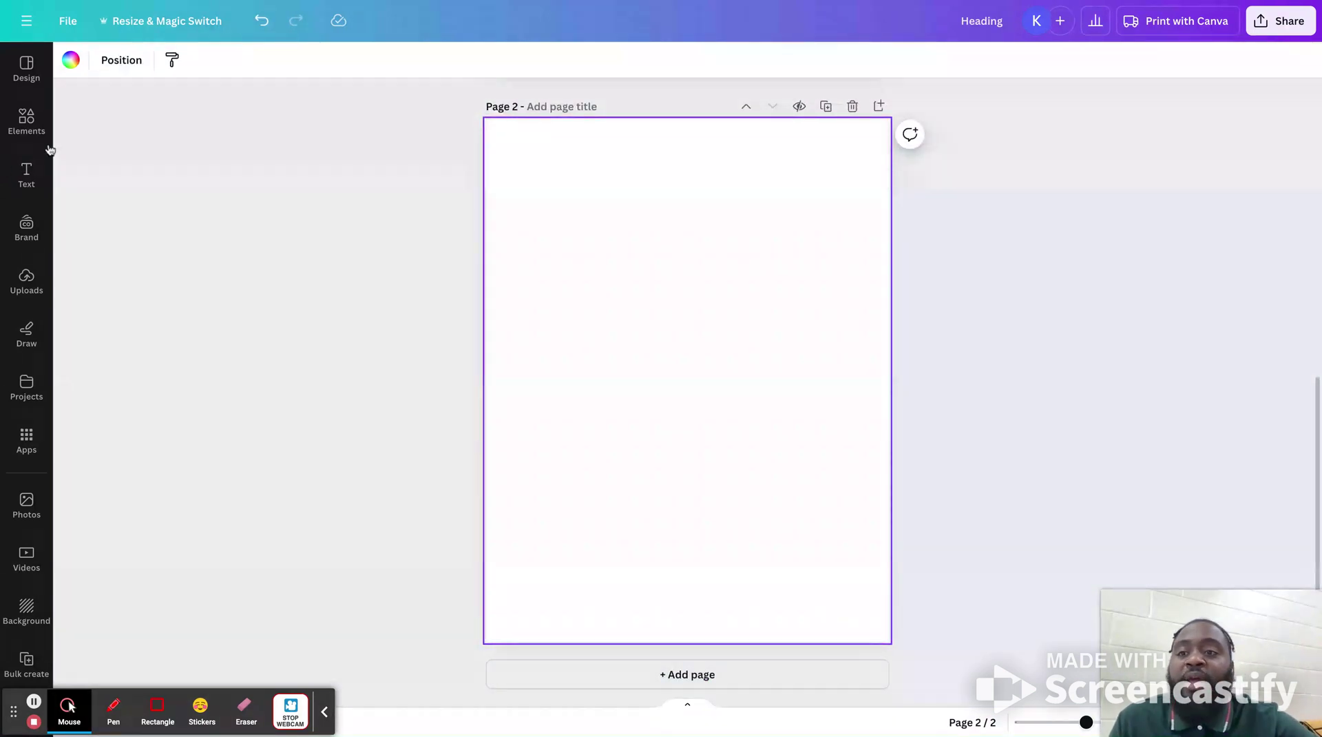
{"action": "left_click", "coordinate": [27, 280]}
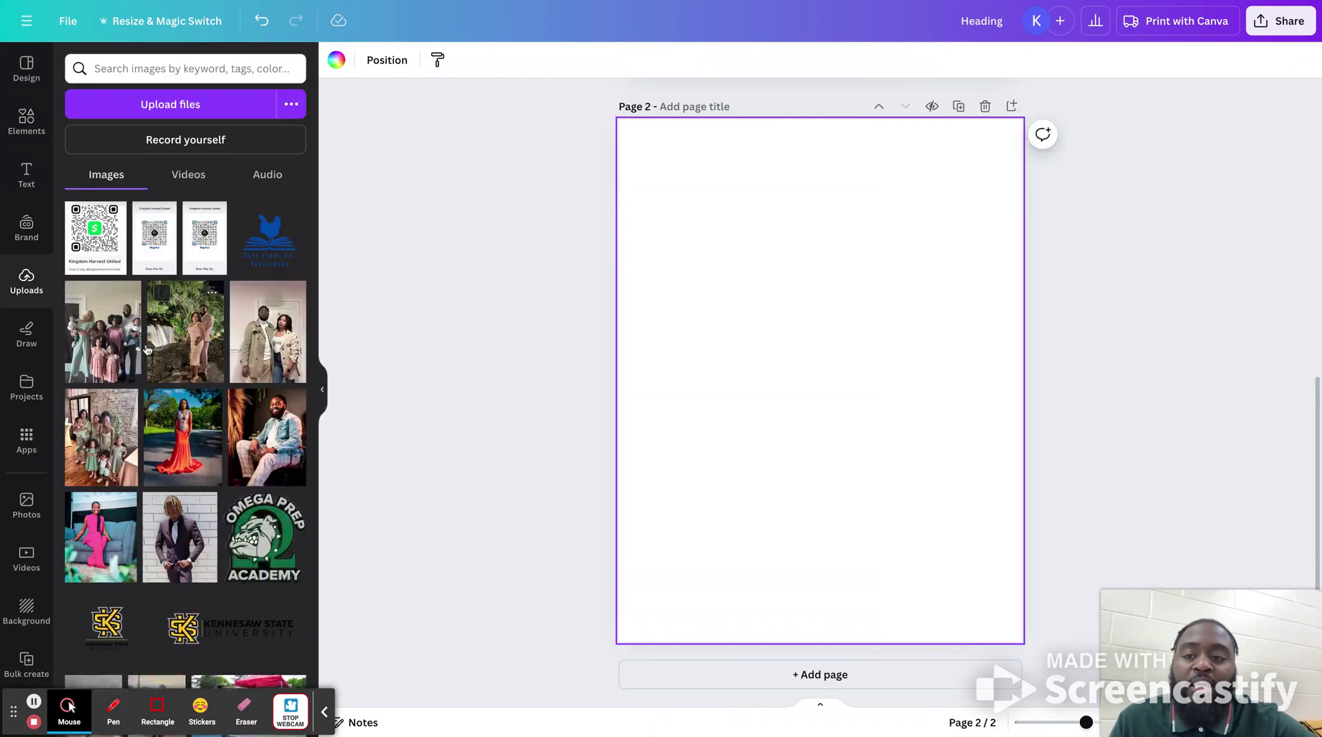
{"action": "left_click", "coordinate": [242, 422]}
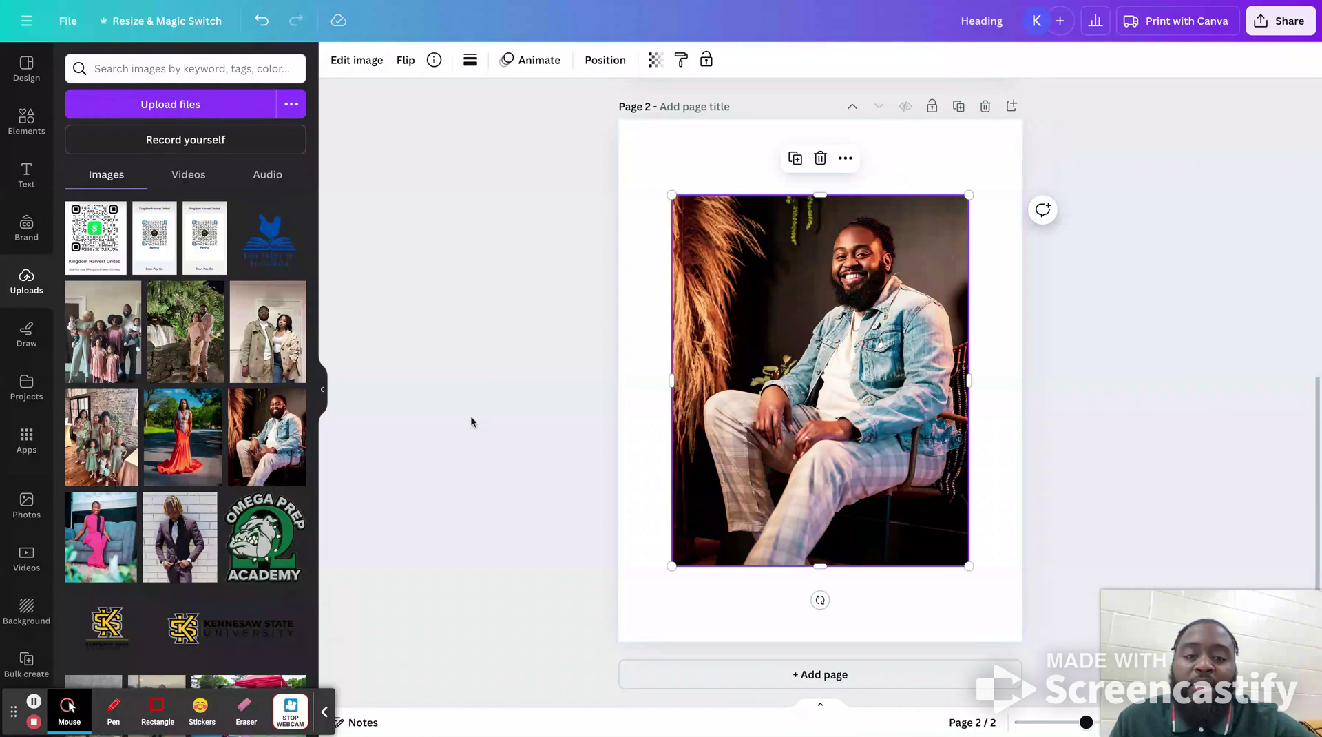
{"action": "left_click", "coordinate": [322, 389]}
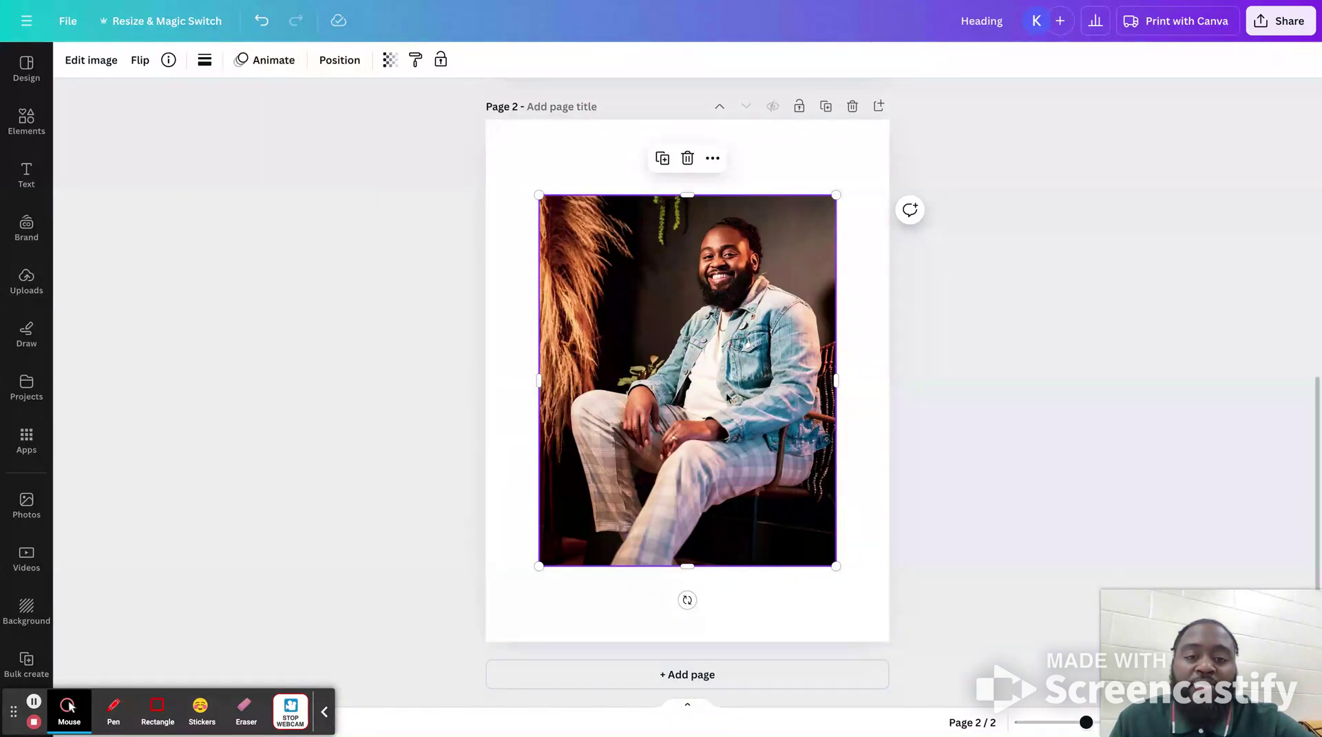
Set the inserted portrait as the background of page 2
{"action": "left_click", "coordinate": [641, 339]}
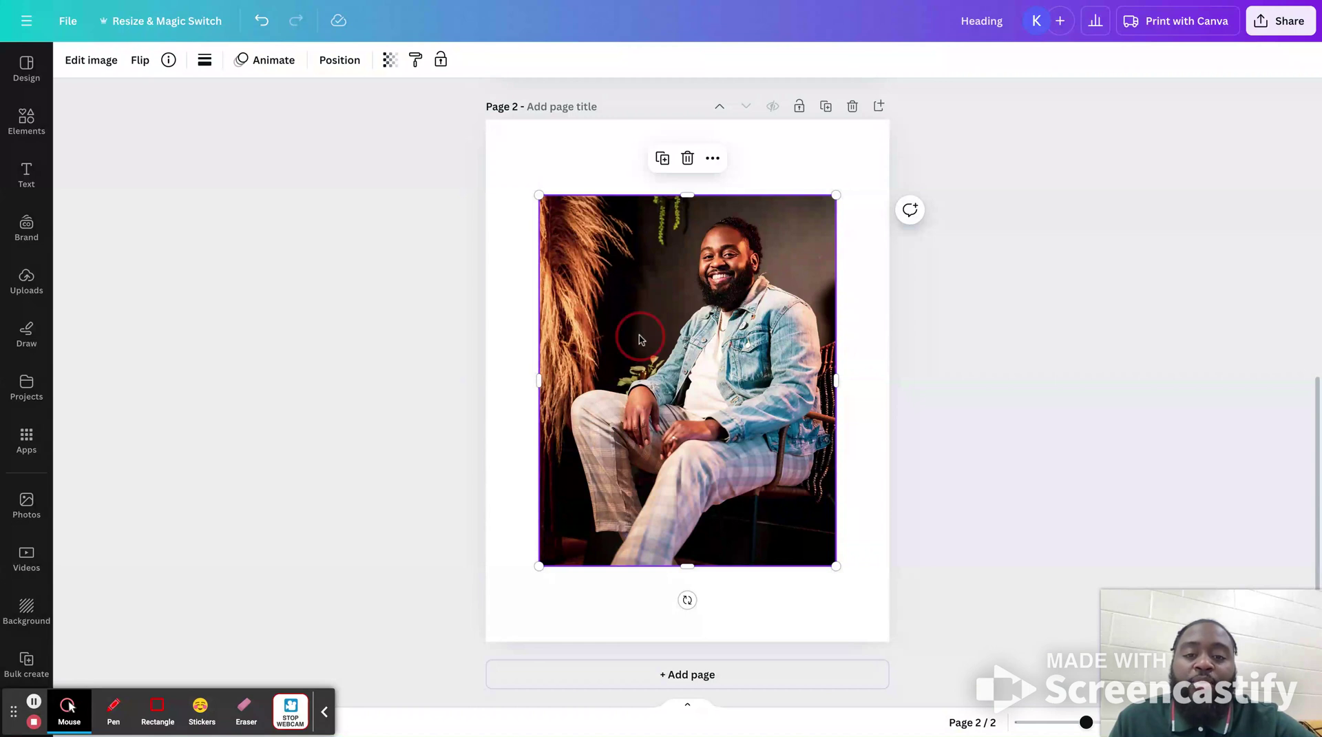
{"action": "right_click", "coordinate": [641, 339]}
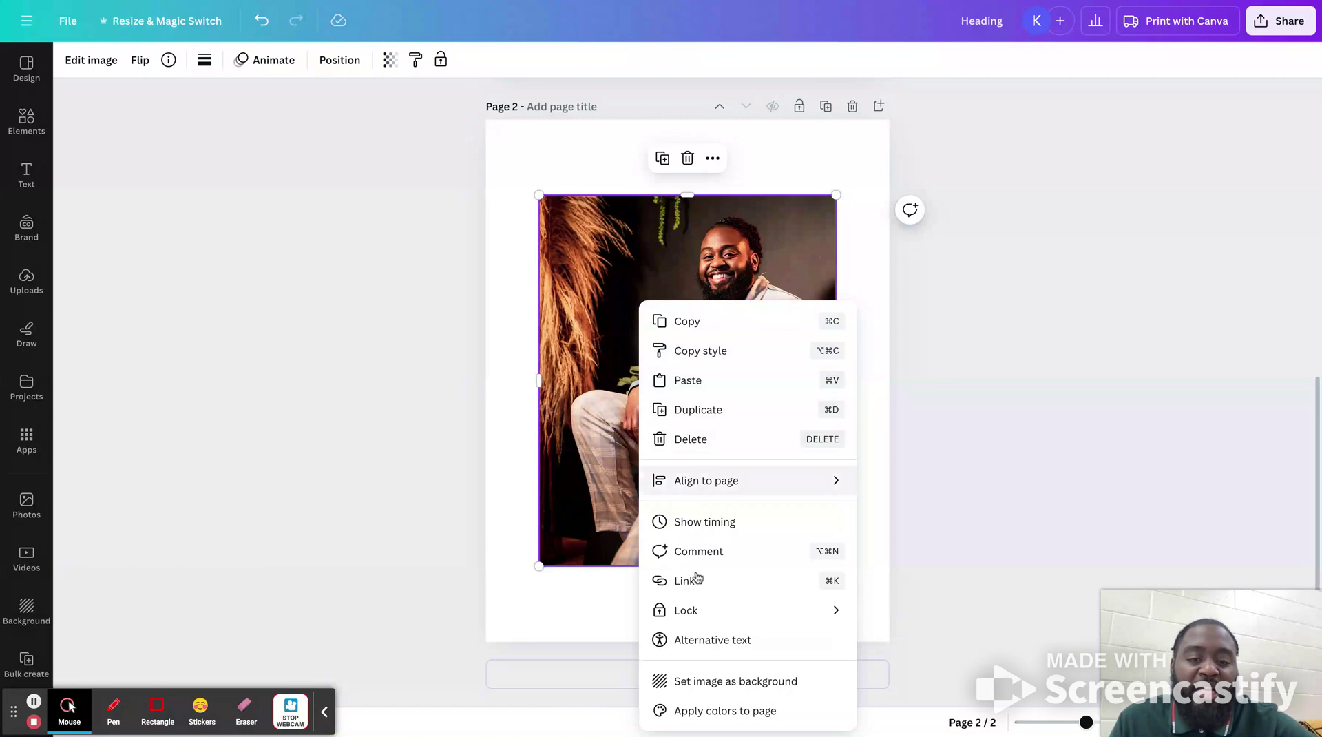
{"action": "left_click", "coordinate": [698, 682]}
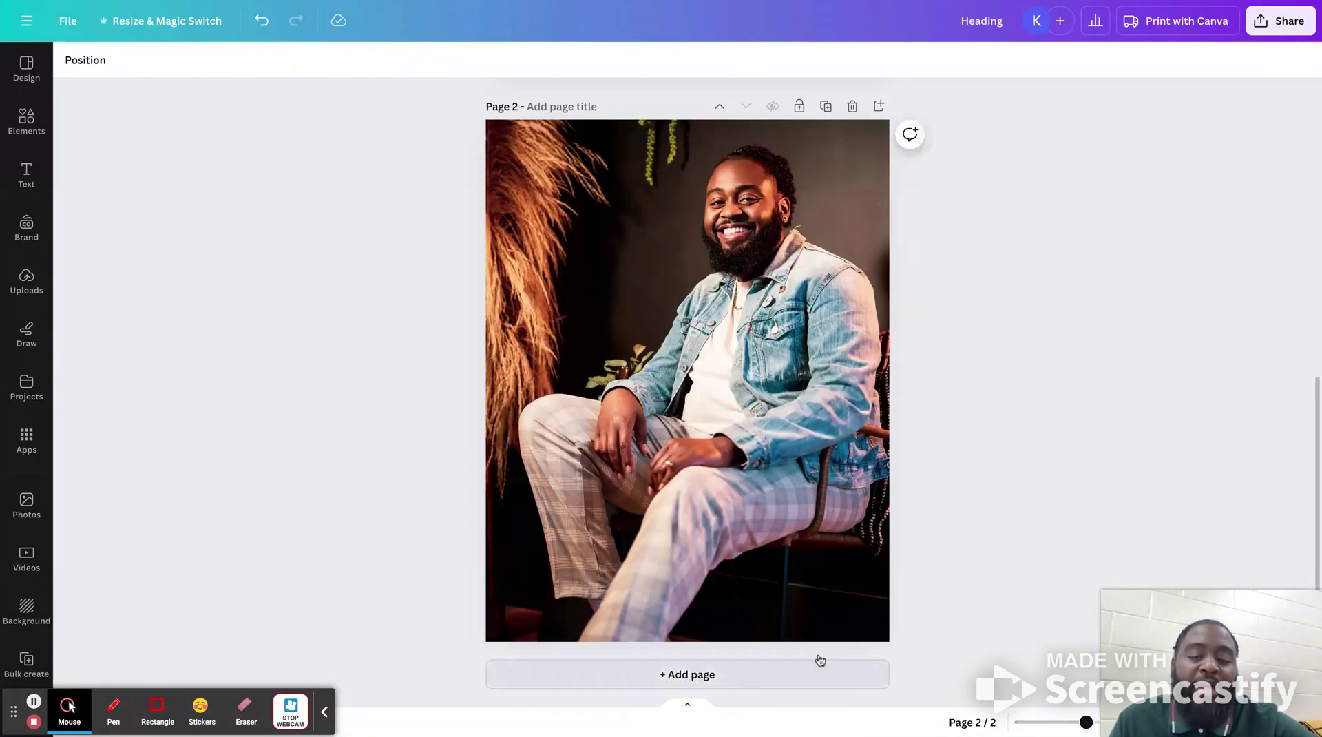
{"action": "left_click", "coordinate": [768, 571]}
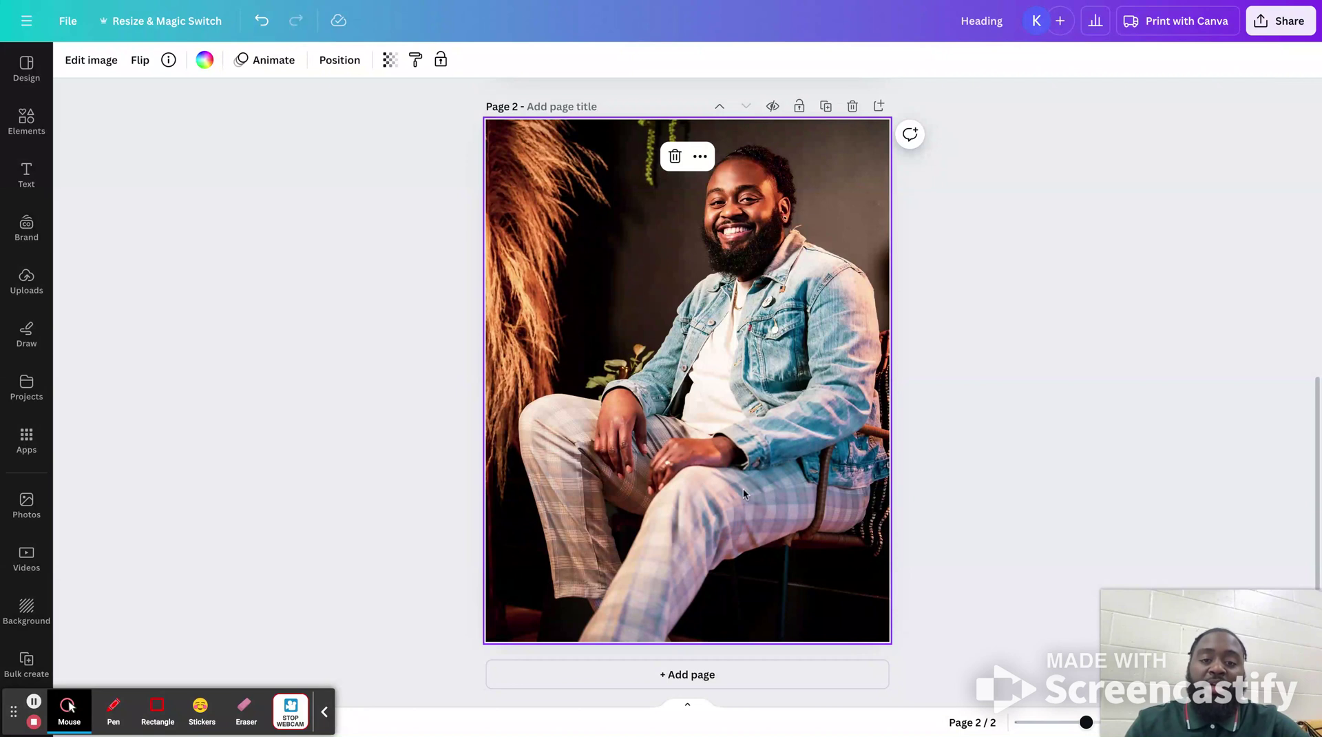
{"action": "right_click", "coordinate": [691, 439]}
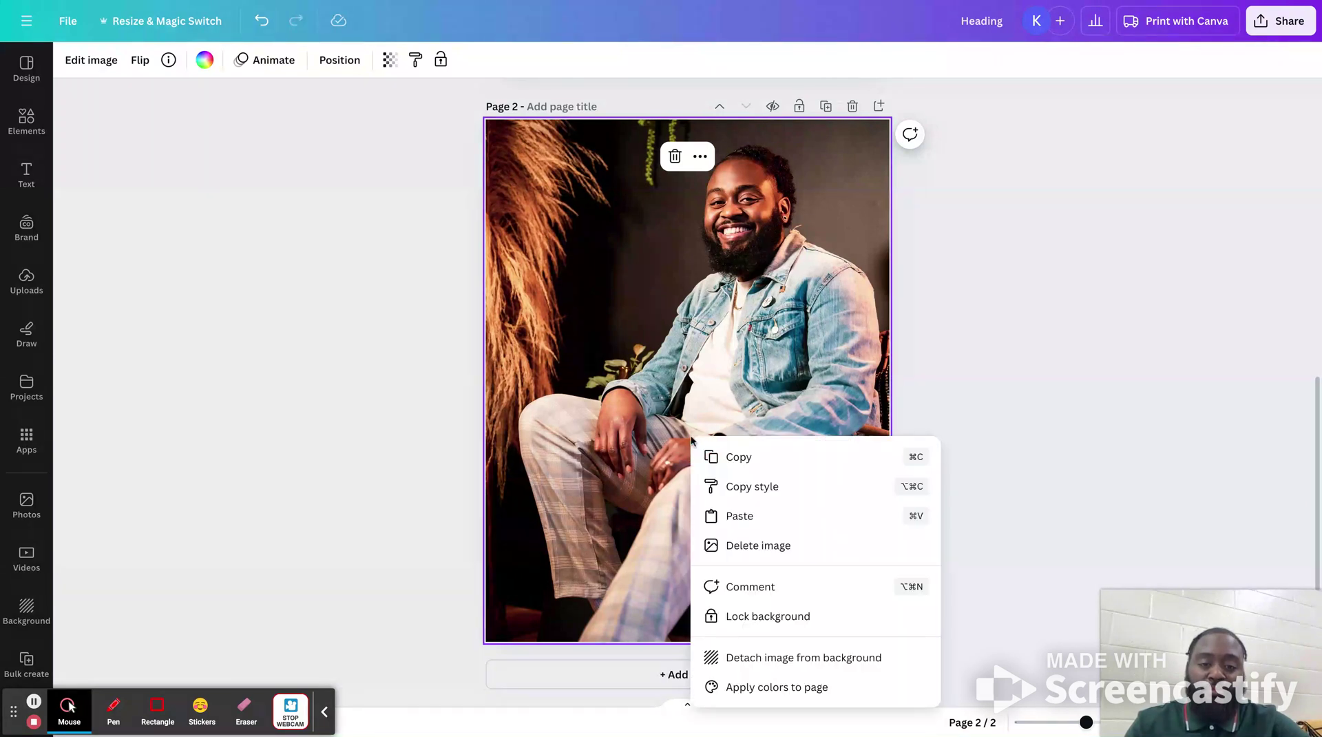
{"action": "left_click", "coordinate": [715, 458]}
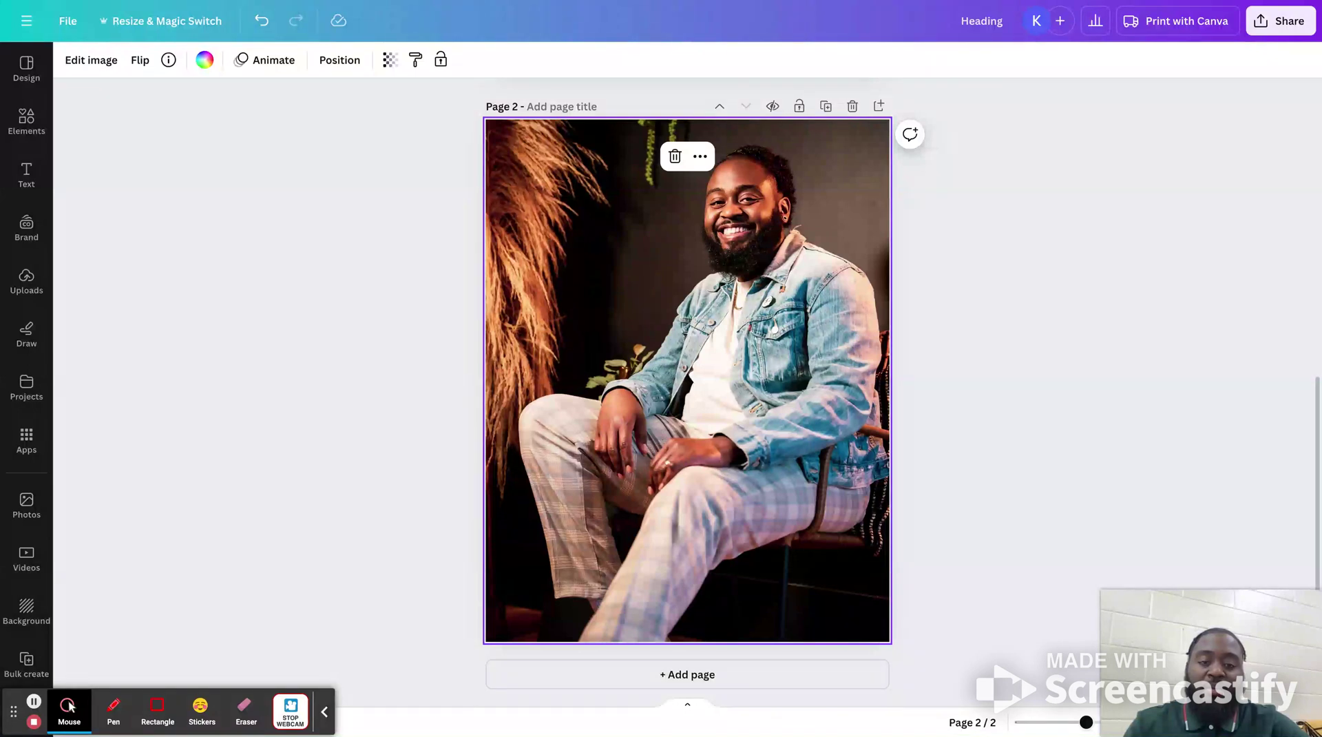
{"action": "key", "text": "Escape"}
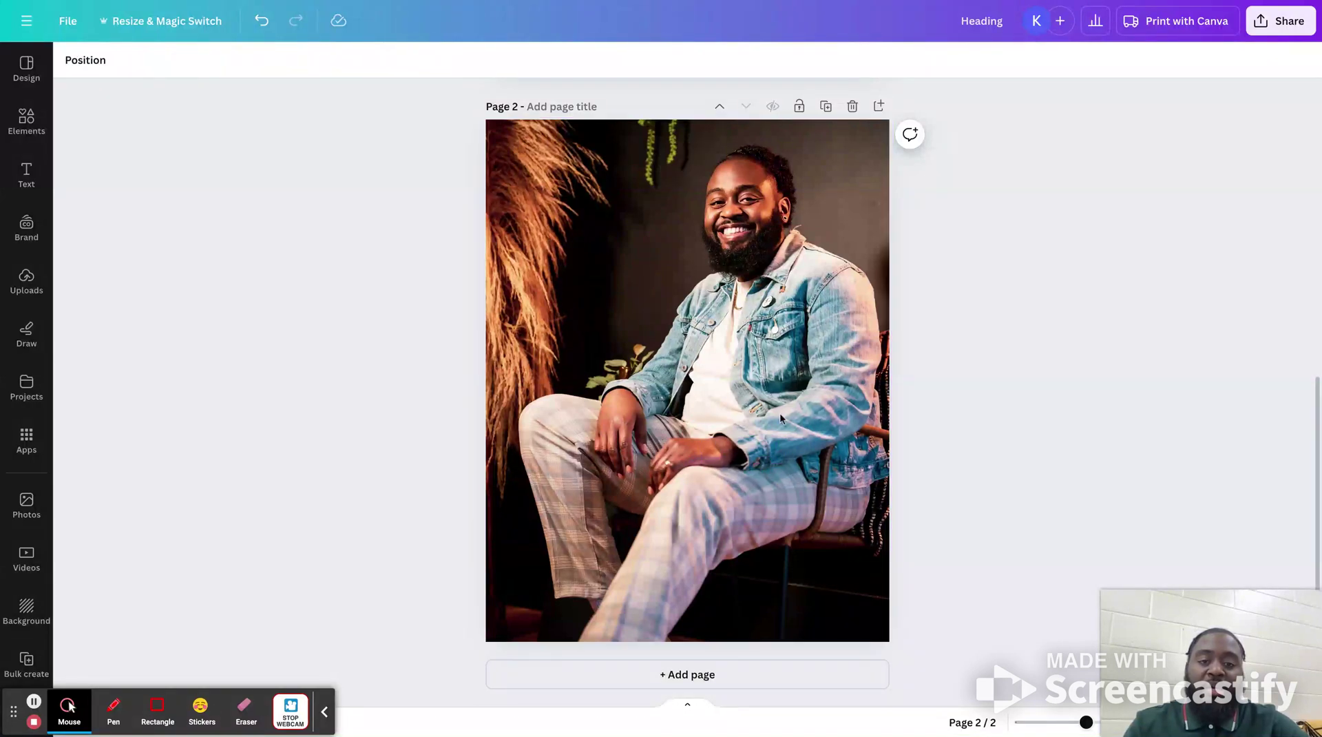
{"action": "left_click", "coordinate": [758, 398]}
{"action": "key", "text": "Escape"}
{"action": "left_click", "coordinate": [688, 332]}
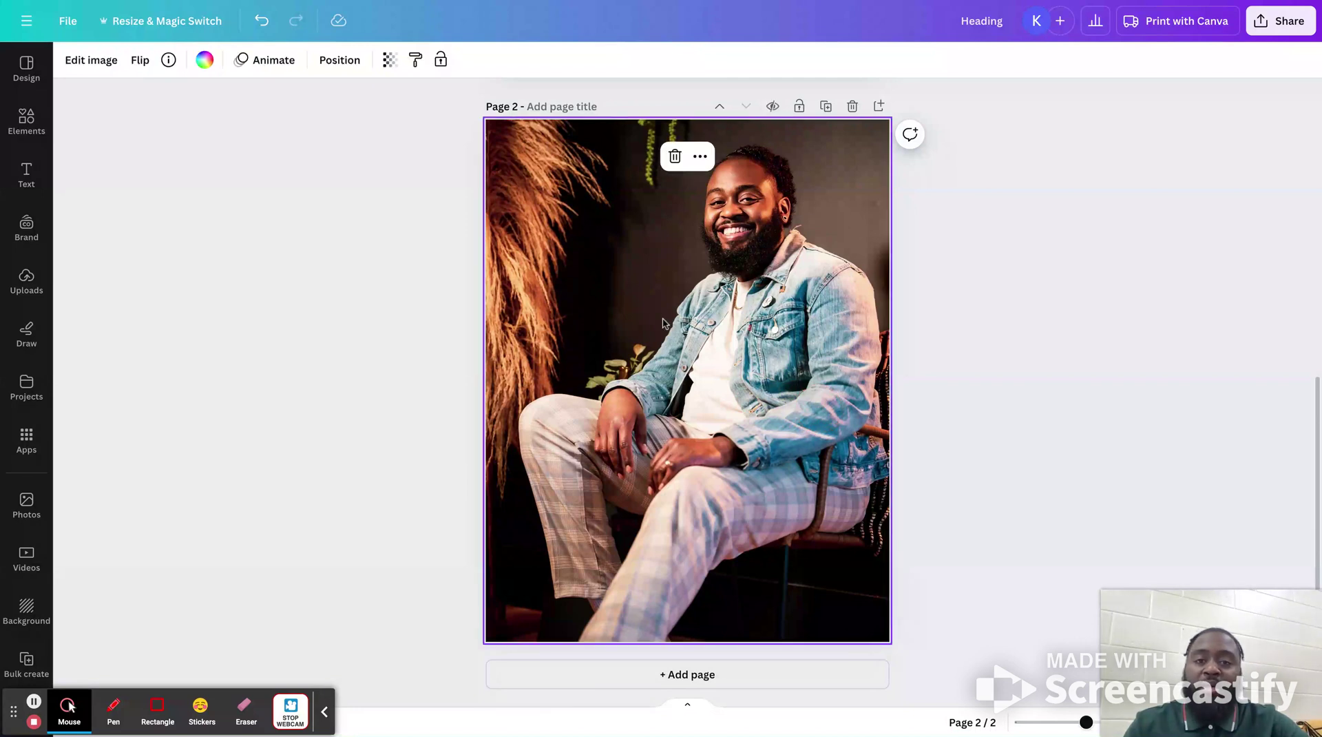
{"action": "left_click", "coordinate": [632, 312]}
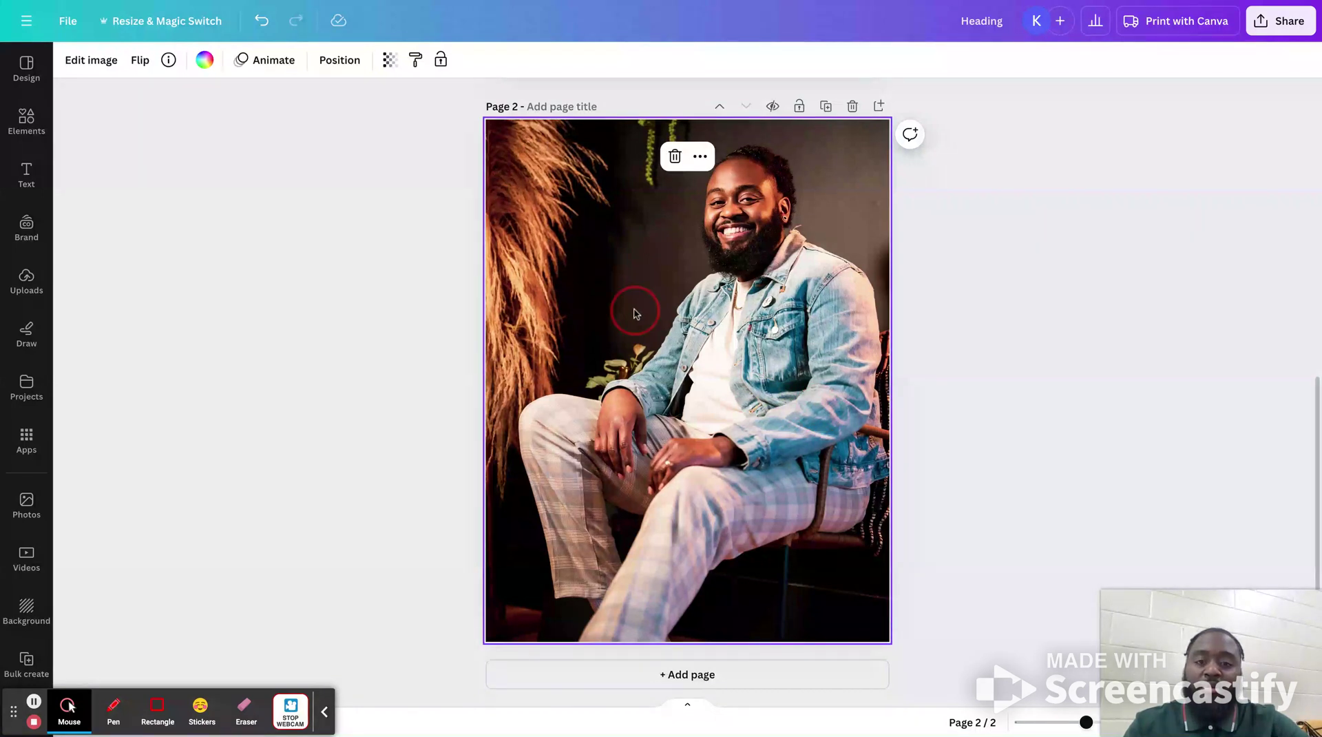
{"action": "left_click", "coordinate": [911, 309]}
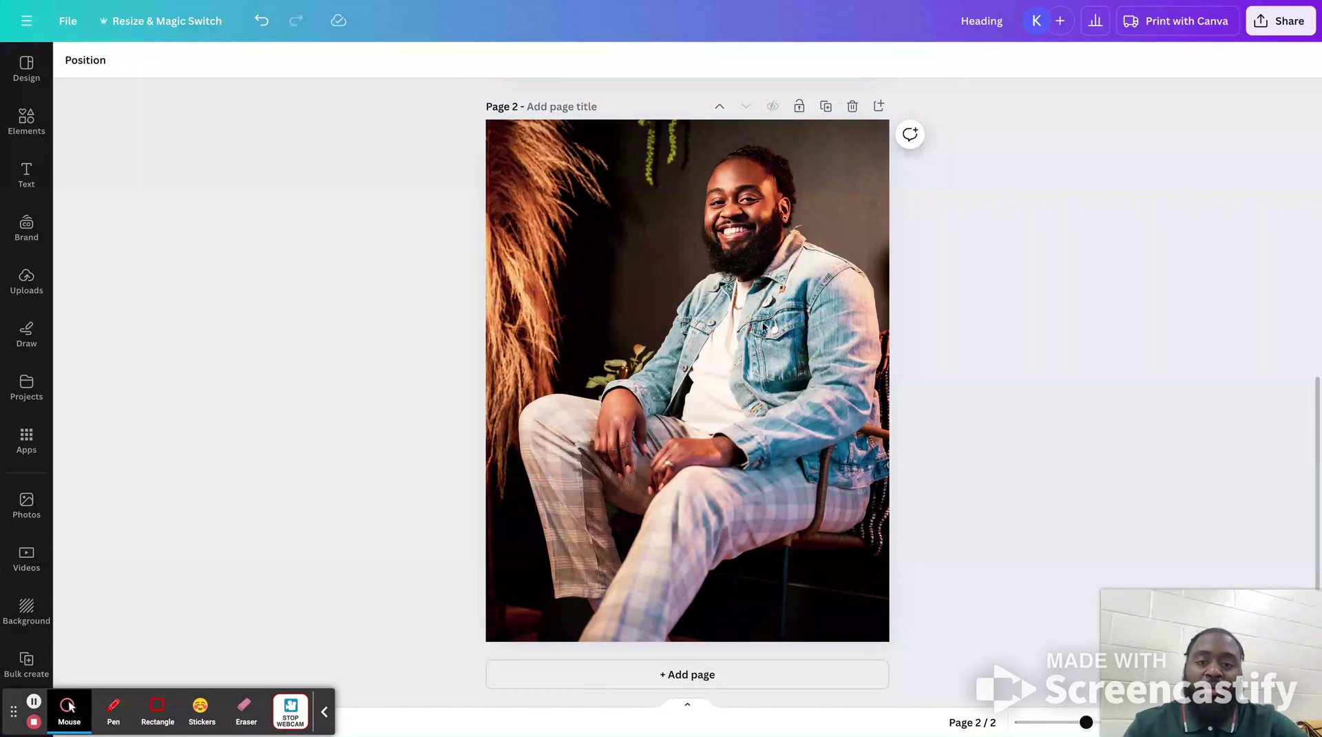
{"action": "left_click", "coordinate": [763, 325]}
{"action": "right_click", "coordinate": [763, 325]}
{"action": "left_click", "coordinate": [686, 324]}
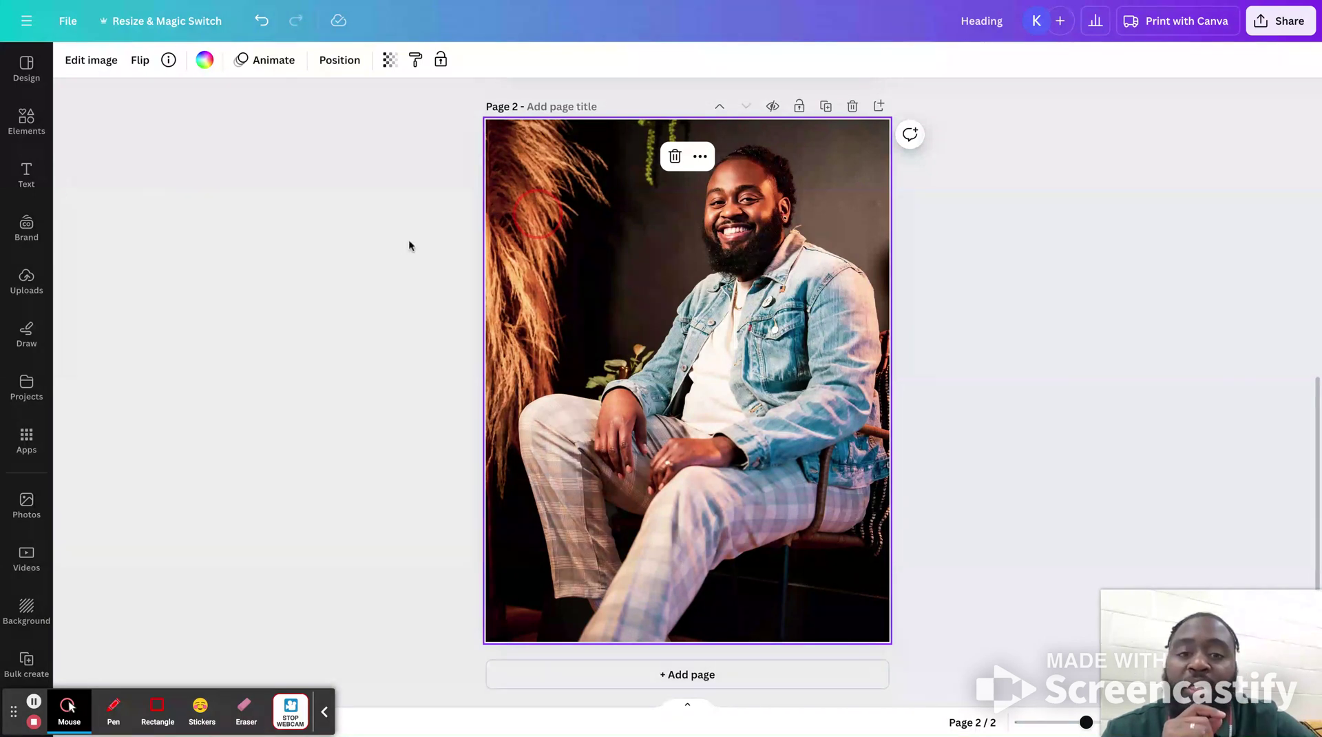
Enlarge the background photo in its crop and reposition it for a closer view of the man, with headroom above him
{"action": "double_click", "coordinate": [597, 264]}
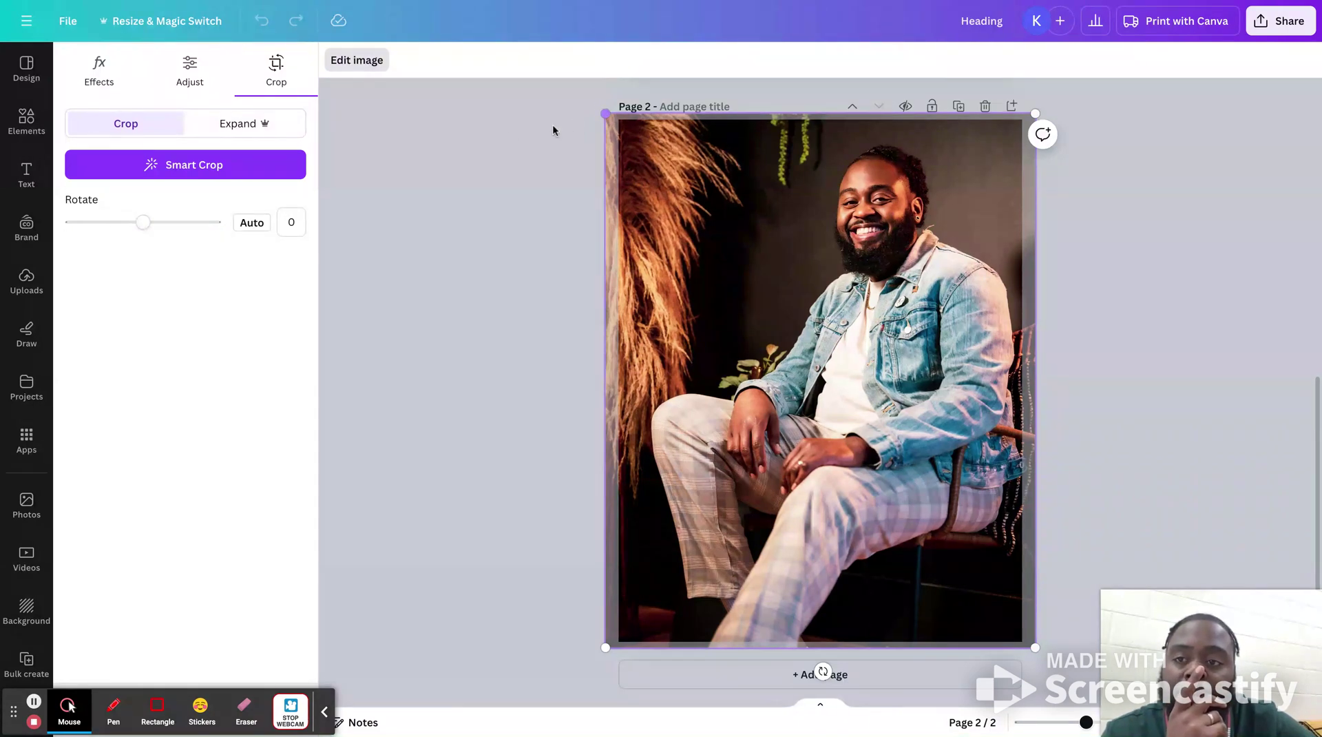
{"action": "left_click_drag", "start_coordinate": [605, 112], "coordinate": [457, 59]}
{"action": "left_click_drag", "start_coordinate": [840, 246], "coordinate": [860, 449]}
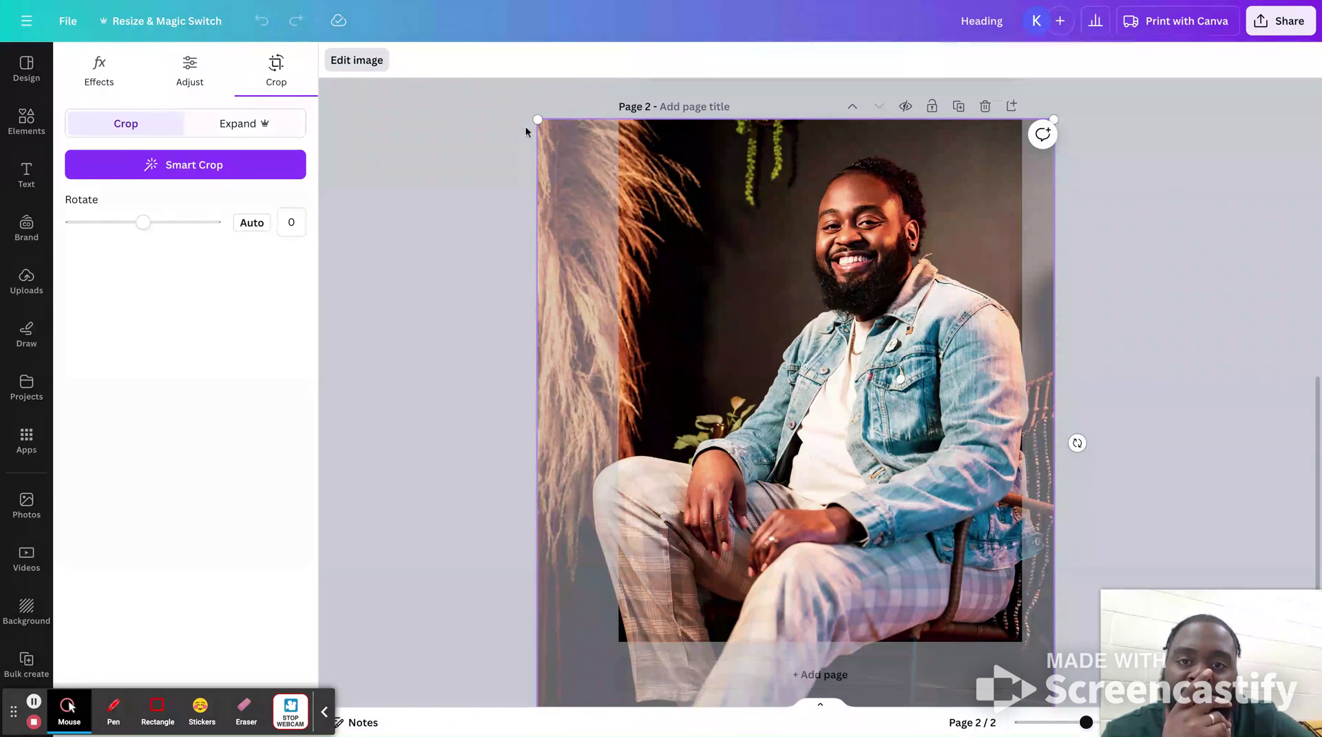
{"action": "left_click_drag", "start_coordinate": [537, 123], "coordinate": [531, 118]}
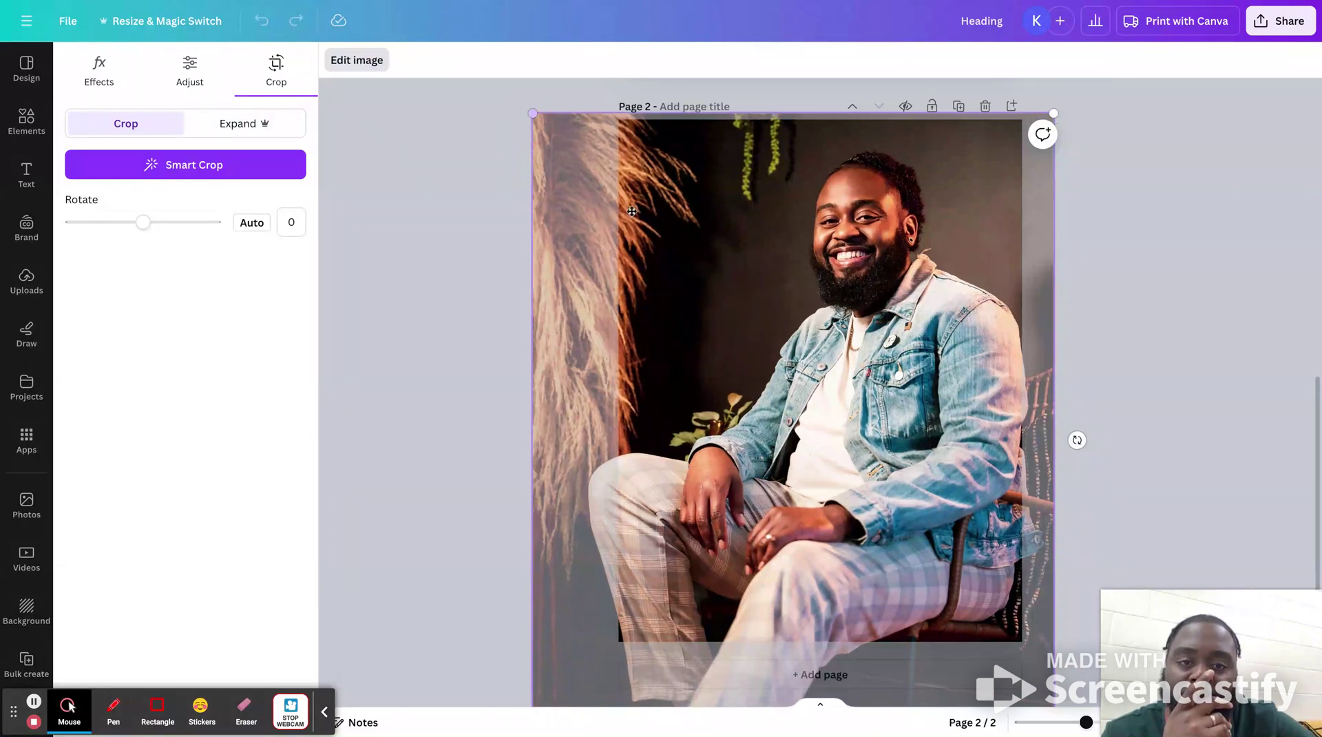
{"action": "left_click_drag", "start_coordinate": [667, 248], "coordinate": [687, 265]}
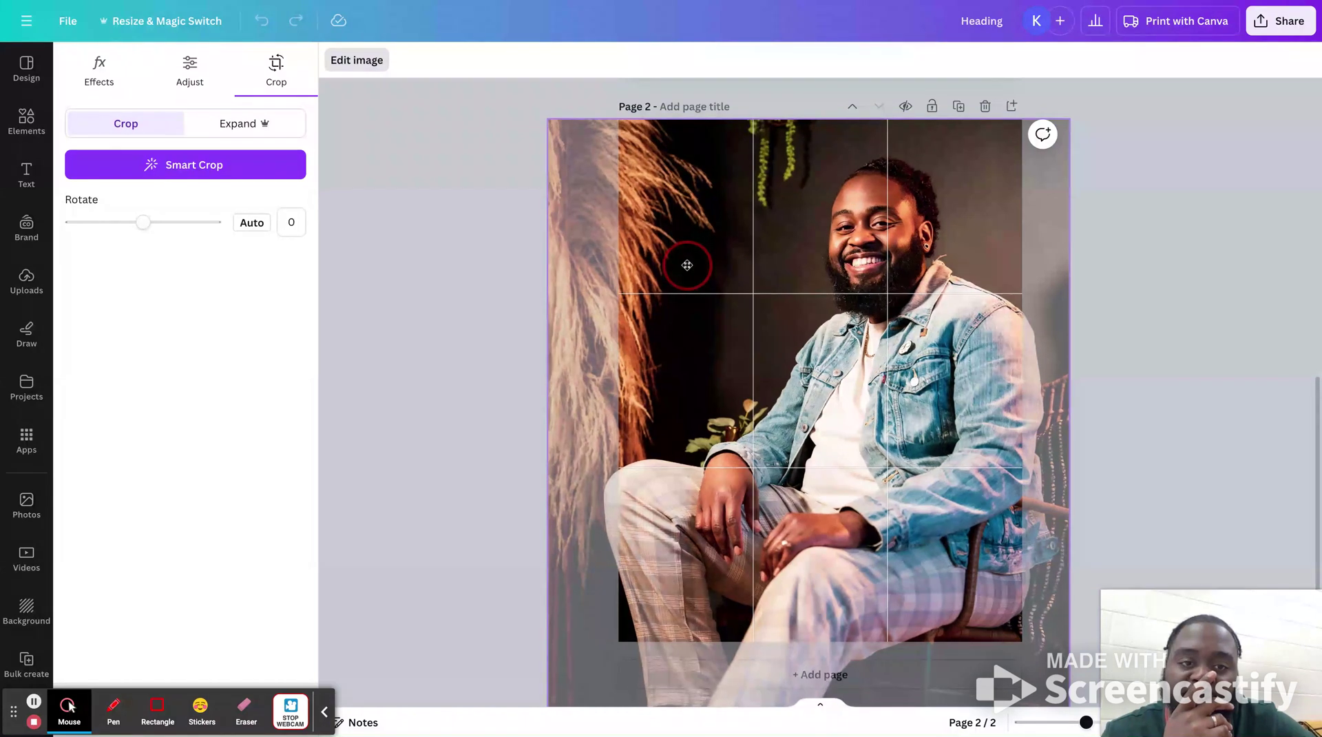
{"action": "left_click_drag", "start_coordinate": [688, 265], "coordinate": [692, 266]}
{"action": "left_click_drag", "start_coordinate": [796, 268], "coordinate": [776, 274]}
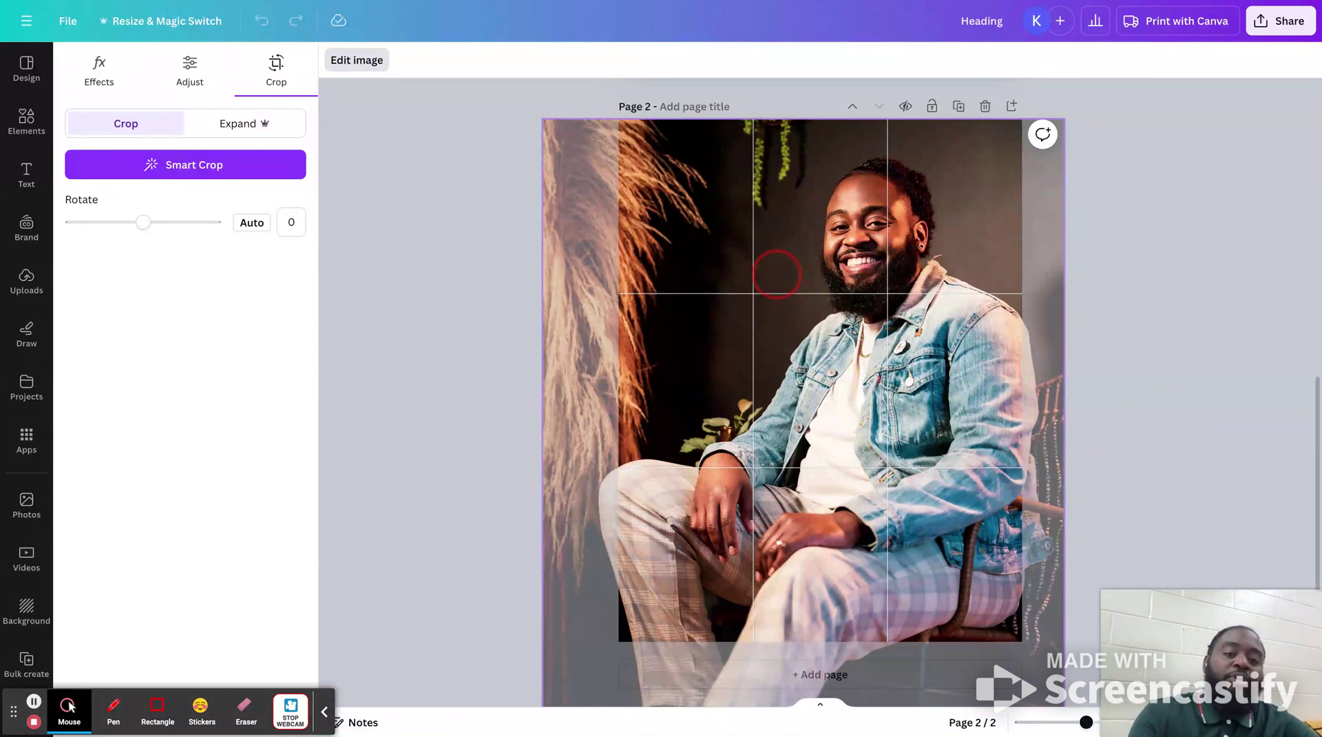
{"action": "left_click_drag", "start_coordinate": [776, 274], "coordinate": [739, 326]}
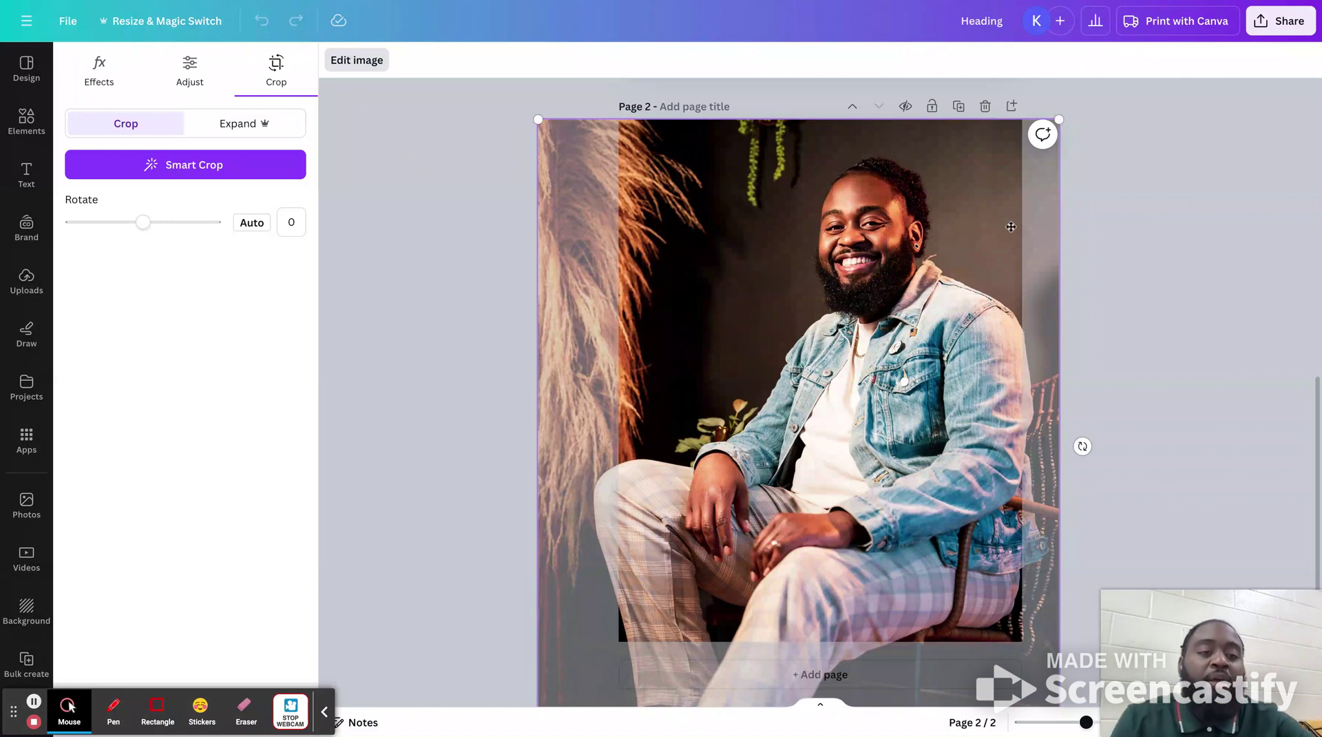
{"action": "left_click", "coordinate": [1068, 246]}
{"action": "left_click", "coordinate": [1042, 248]}
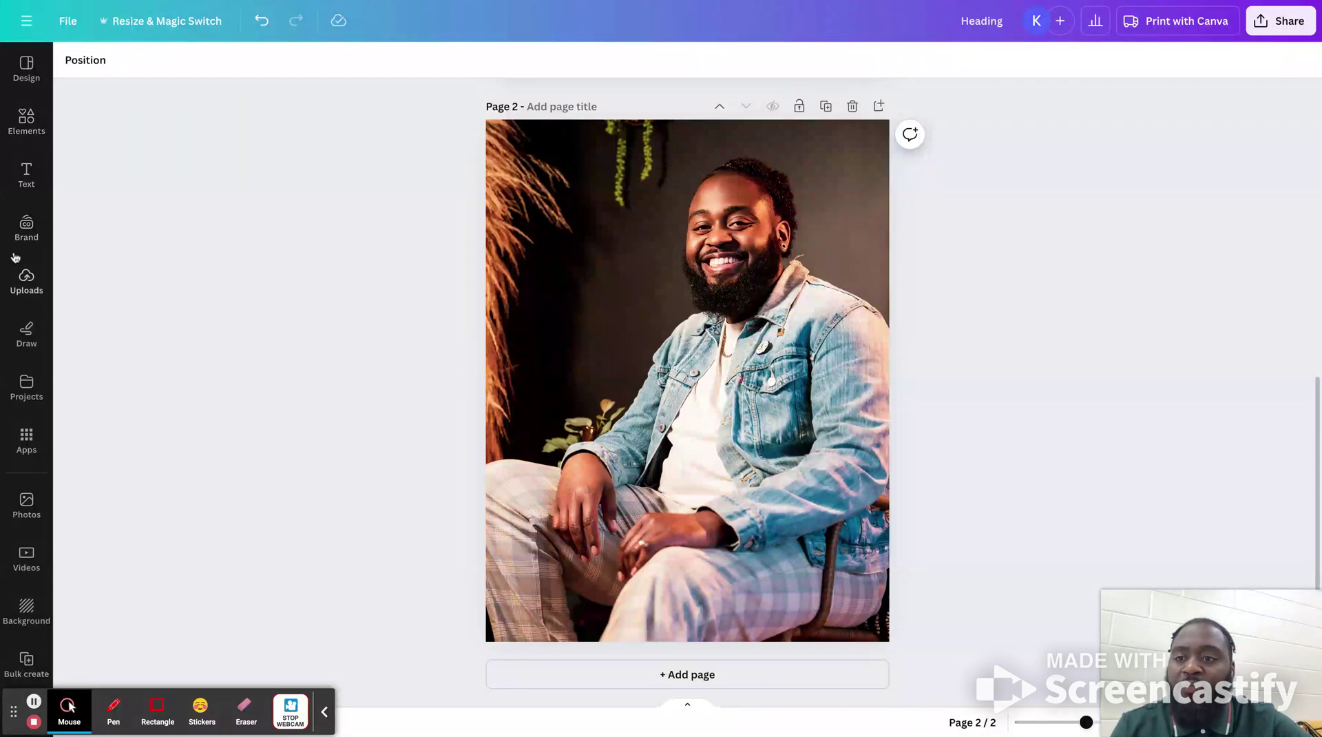
Add a heading text box to page 2 reading "VOGUE"
{"action": "left_click", "coordinate": [26, 176]}
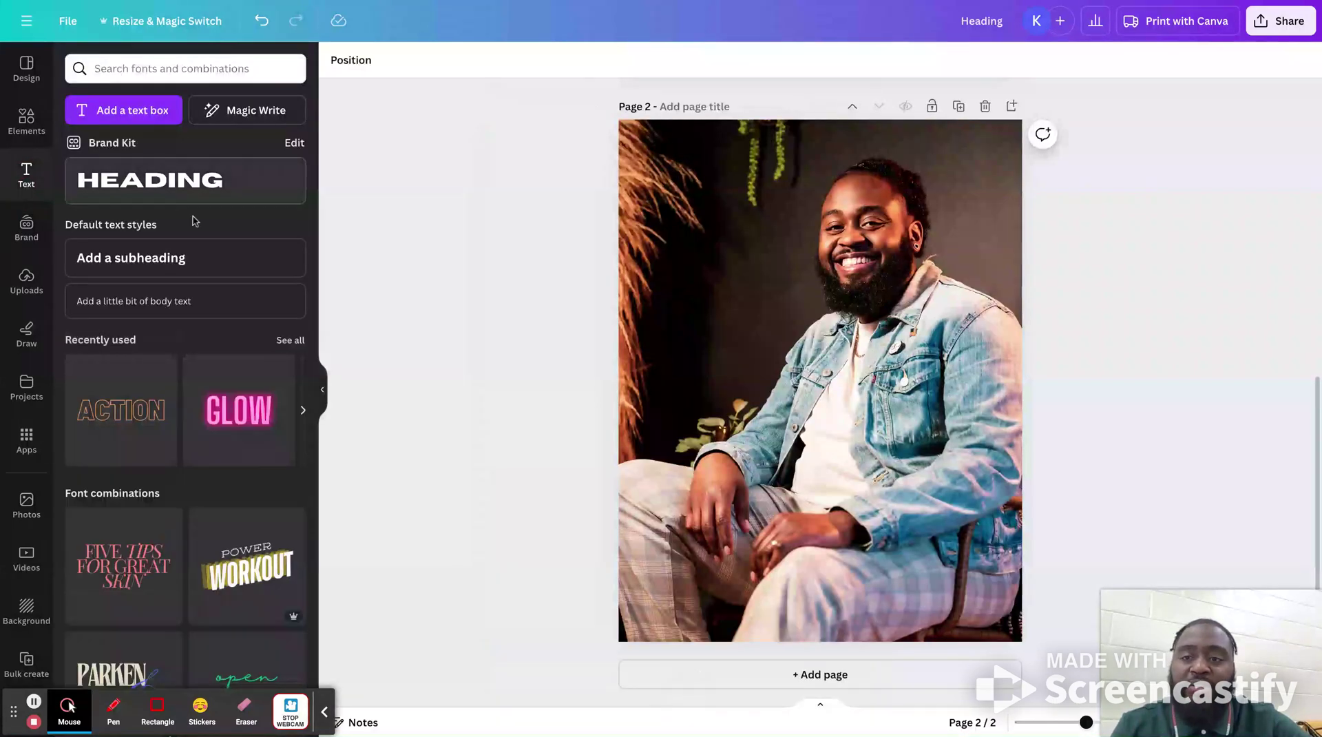
{"action": "left_click", "coordinate": [156, 191]}
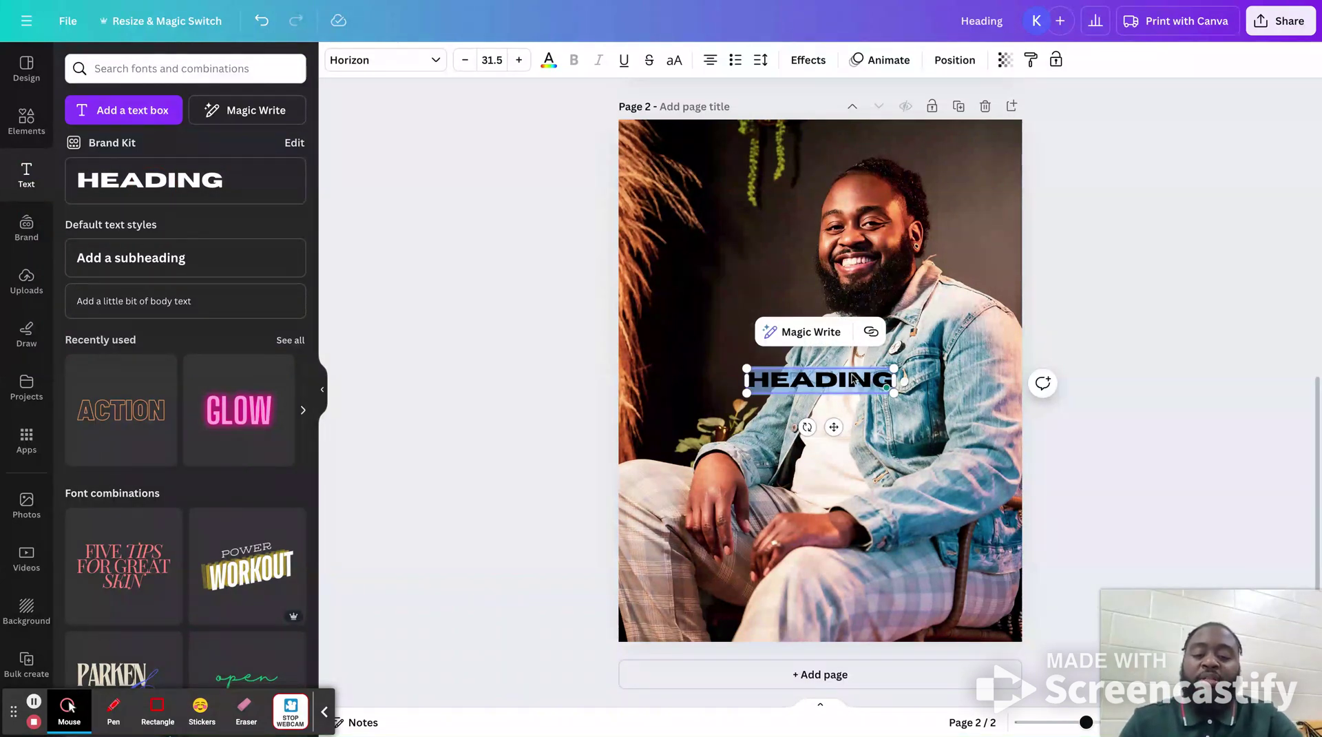
{"action": "type", "text": "VO"}
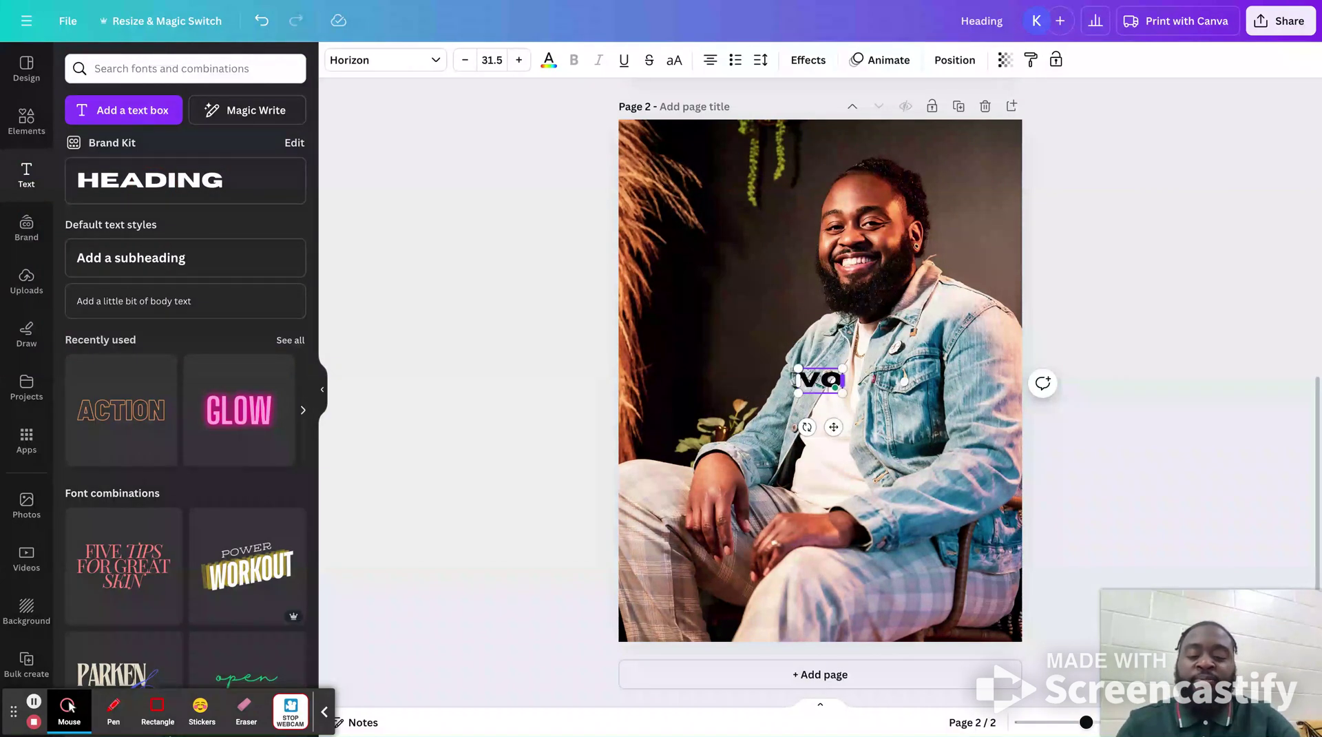
{"action": "type", "text": "GUE"}
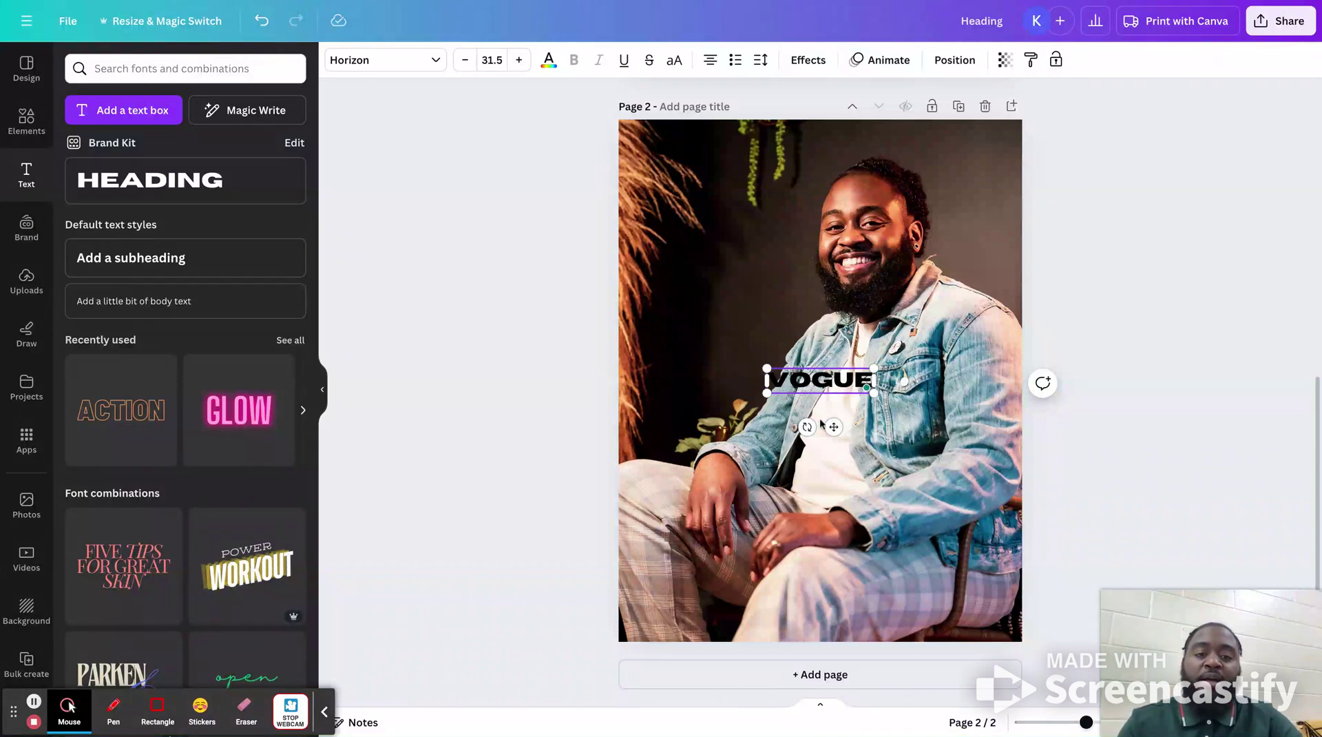
Move the VOGUE heading to the top of the page and enlarge it to about size 95.2, spanning the margins
{"action": "left_click_drag", "start_coordinate": [840, 426], "coordinate": [840, 206]}
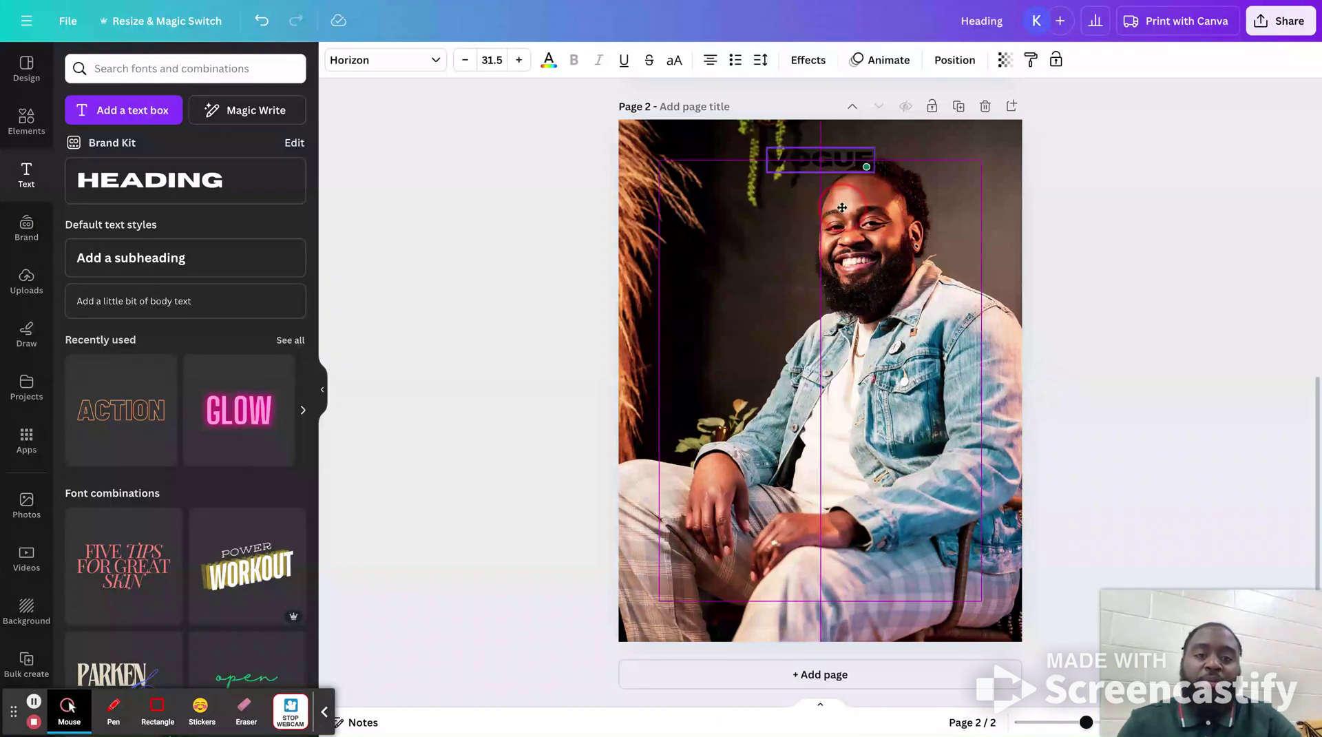
{"action": "left_click_drag", "start_coordinate": [767, 172], "coordinate": [666, 232]}
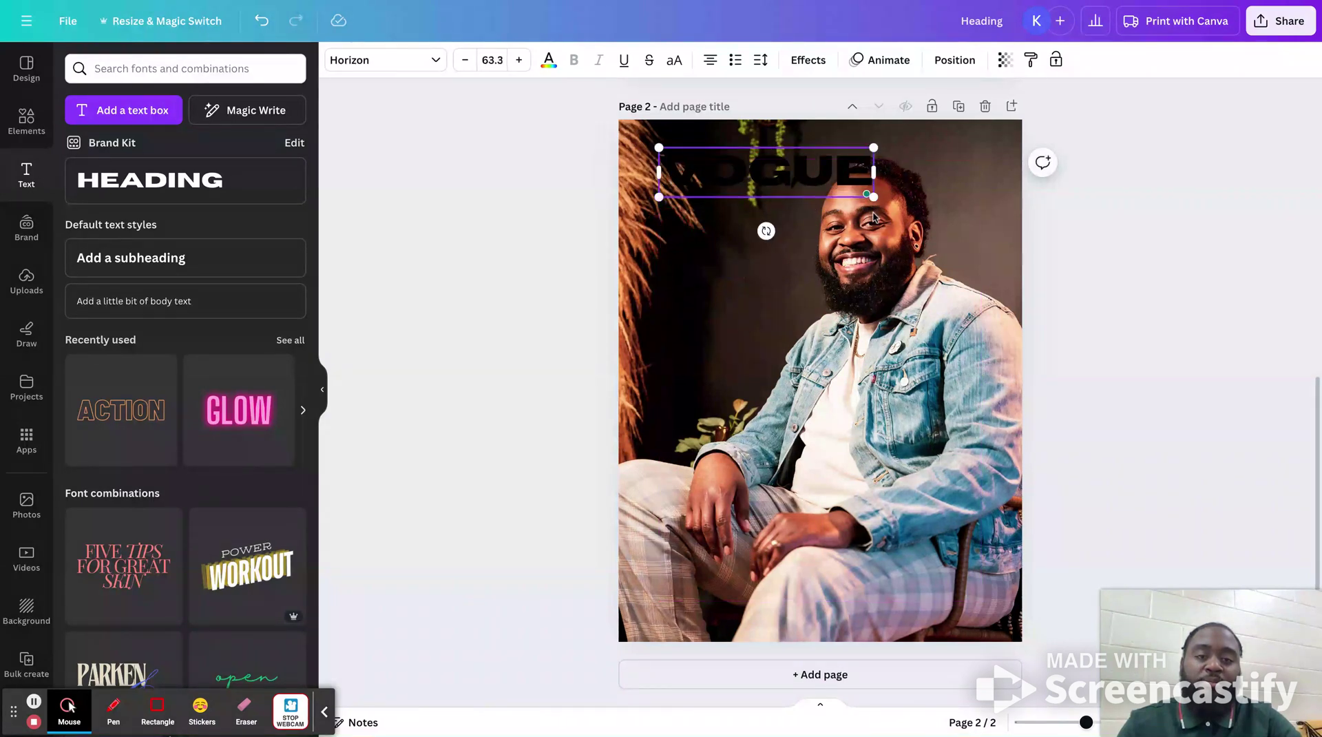
{"action": "left_click_drag", "start_coordinate": [872, 200], "coordinate": [975, 252]}
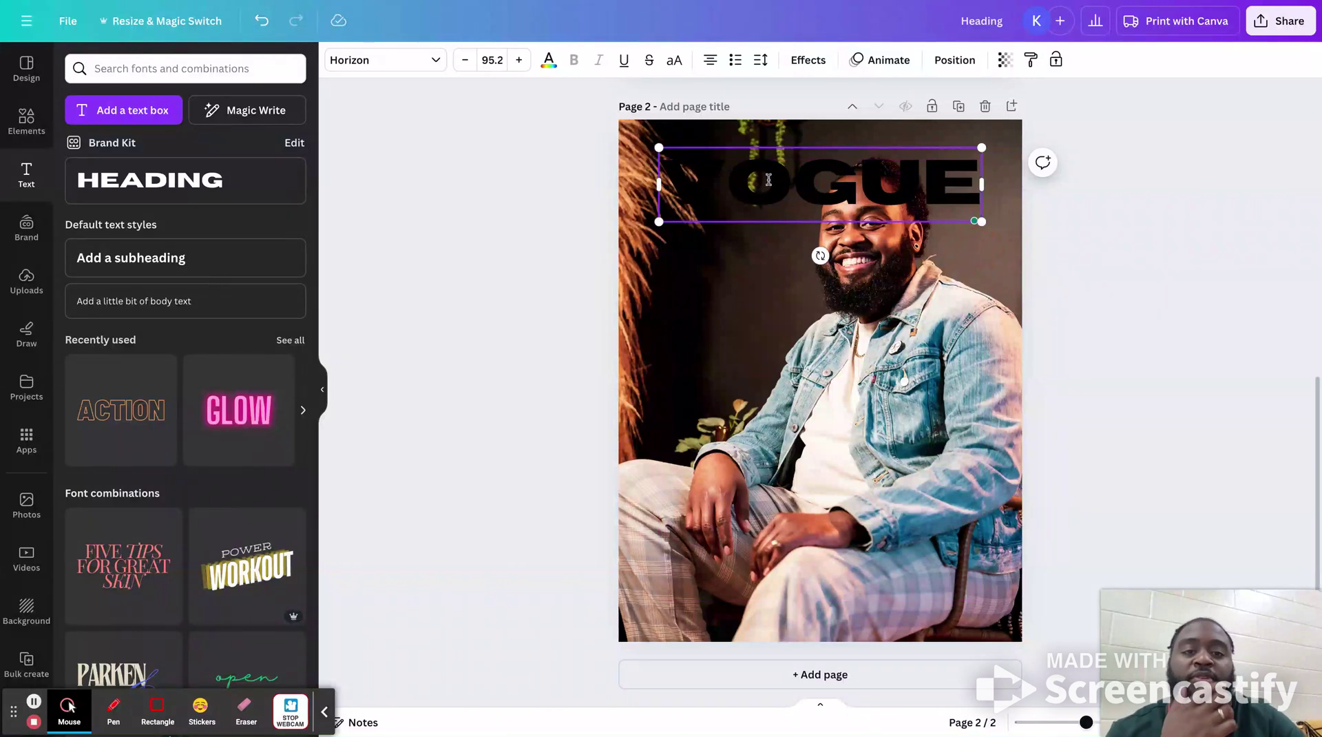
{"action": "left_click", "coordinate": [1044, 252]}
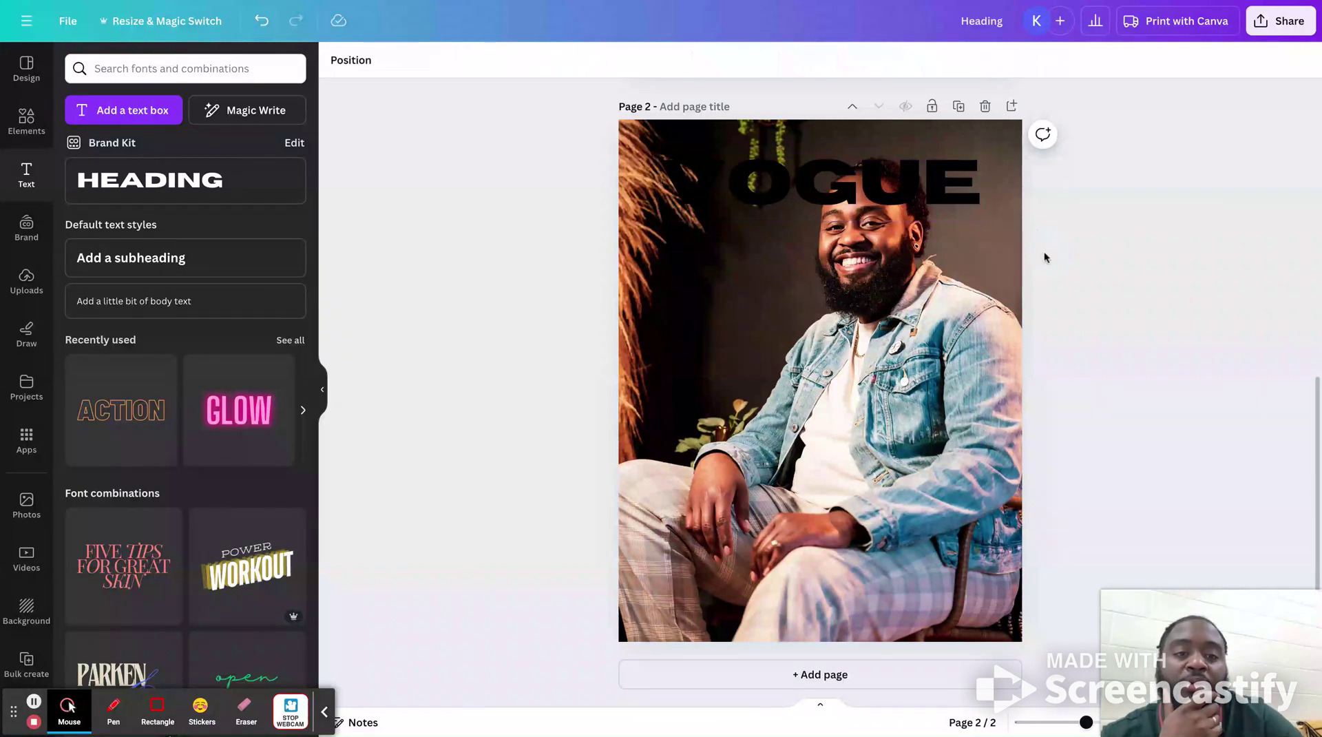
Color the VOGUE heading on page 2 white (#ffffff) and move it up against the page's upper edge
{"action": "left_click", "coordinate": [721, 185]}
{"action": "double_click", "coordinate": [721, 185]}
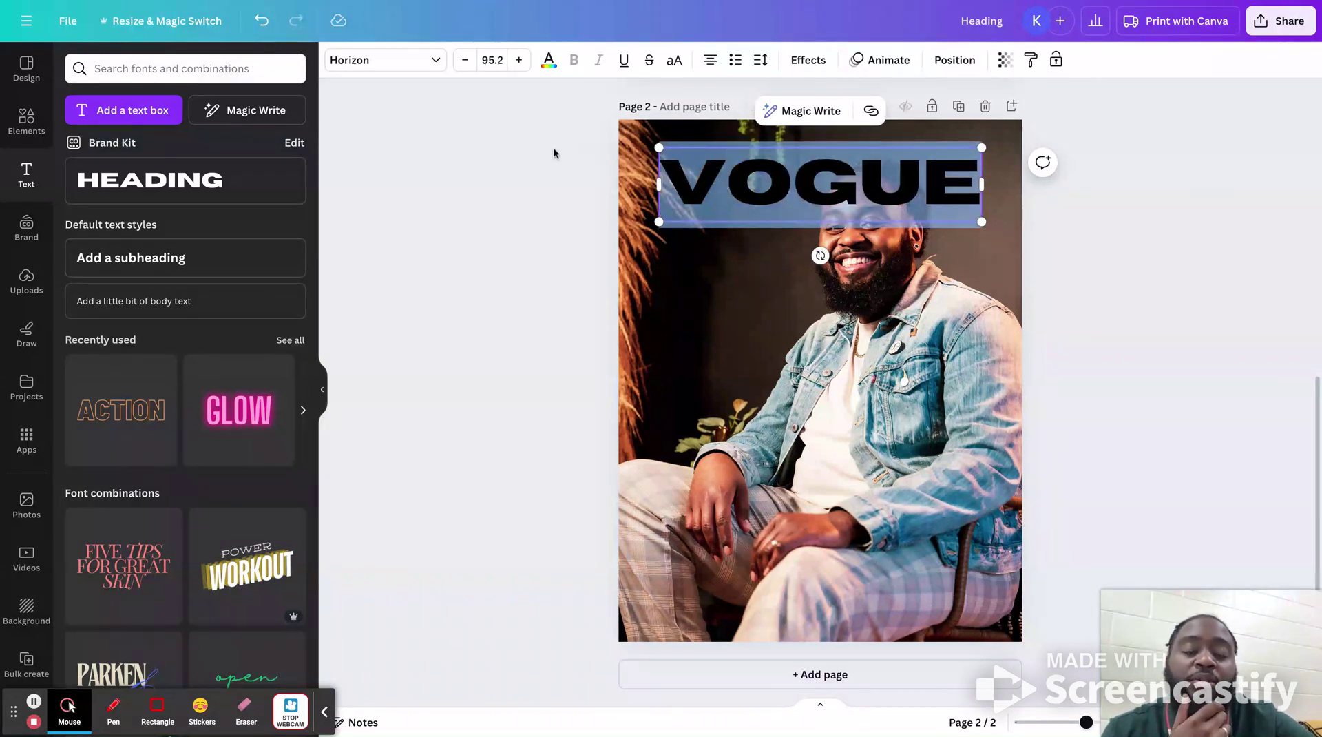
{"action": "left_click", "coordinate": [549, 59]}
{"action": "left_click", "coordinate": [206, 150]}
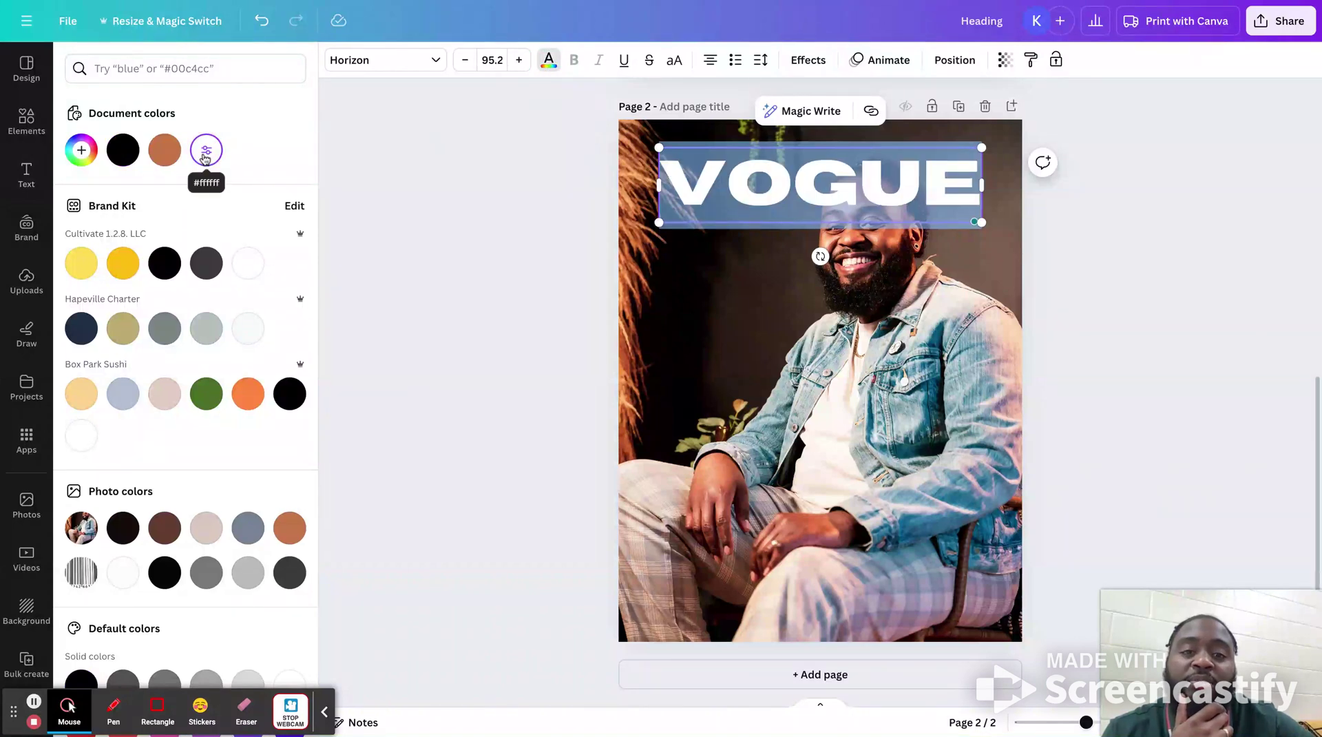
{"action": "key", "text": "Escape"}
{"action": "key", "text": "Escape"}
{"action": "left_click_drag", "start_coordinate": [774, 198], "coordinate": [772, 173]}
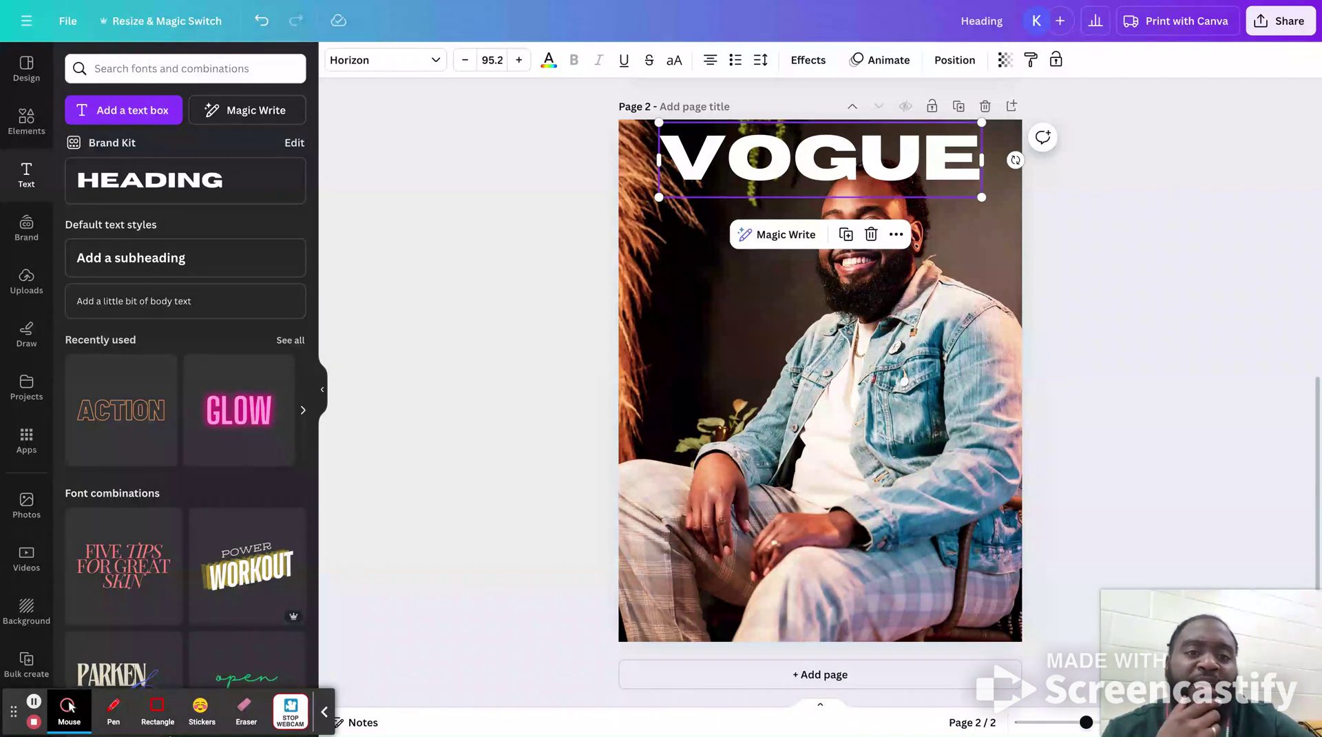
{"action": "left_click", "coordinate": [1187, 289]}
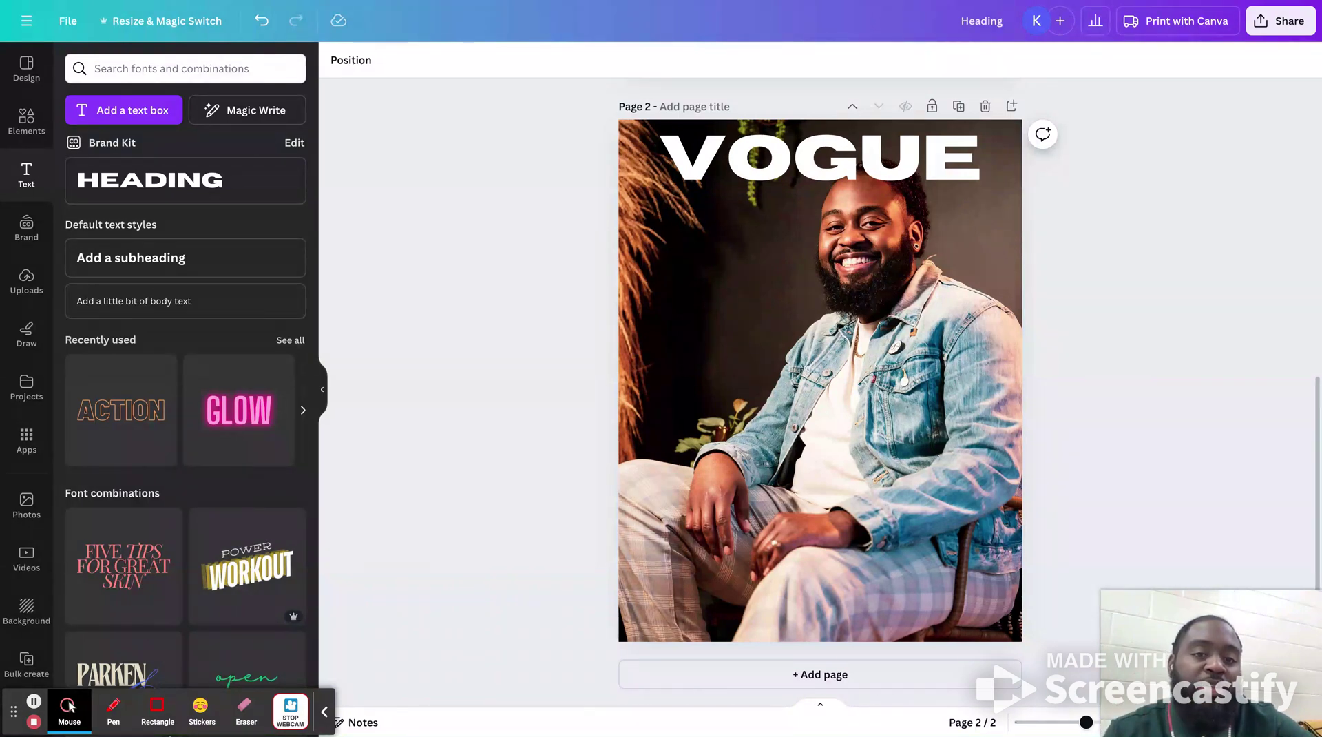
Change the VOGUE heading's font on page 2 to Le Jour Serif, following the title on the page 1 cover
{"action": "left_click", "coordinate": [892, 178]}
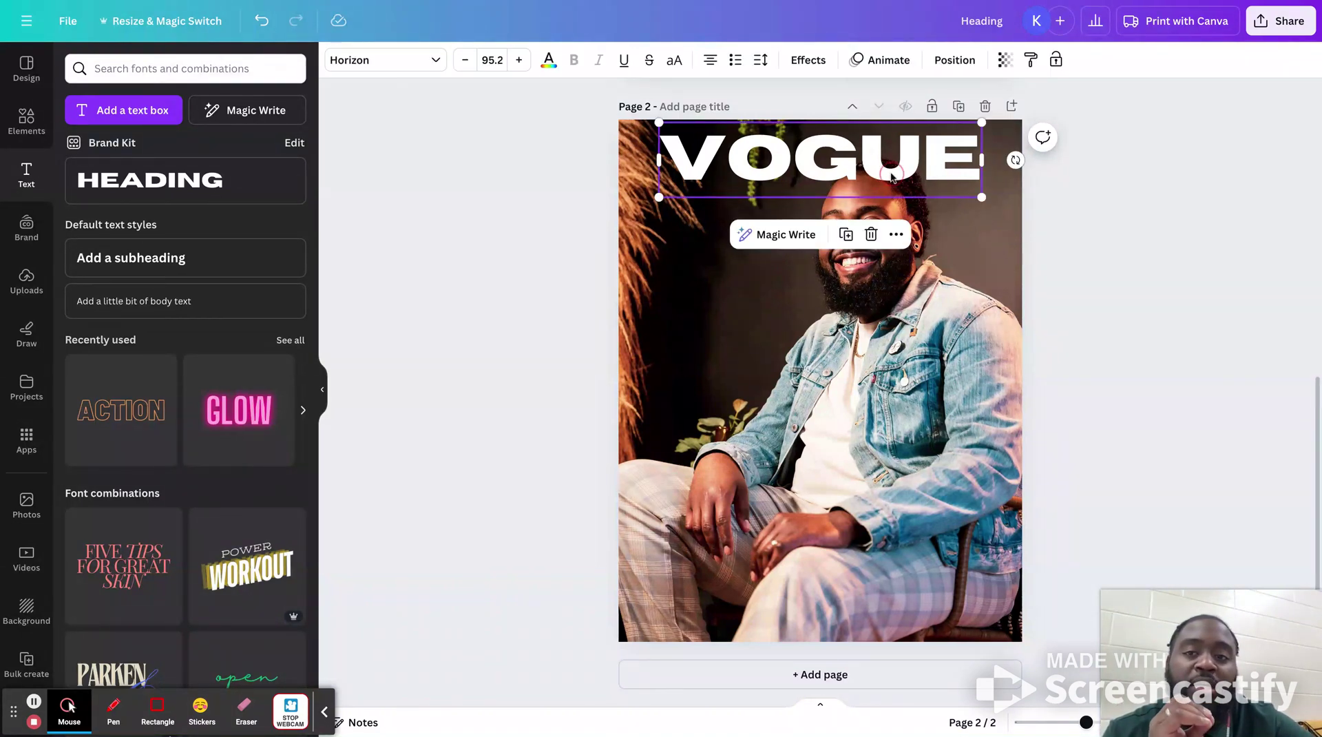
{"action": "left_click", "coordinate": [1136, 219]}
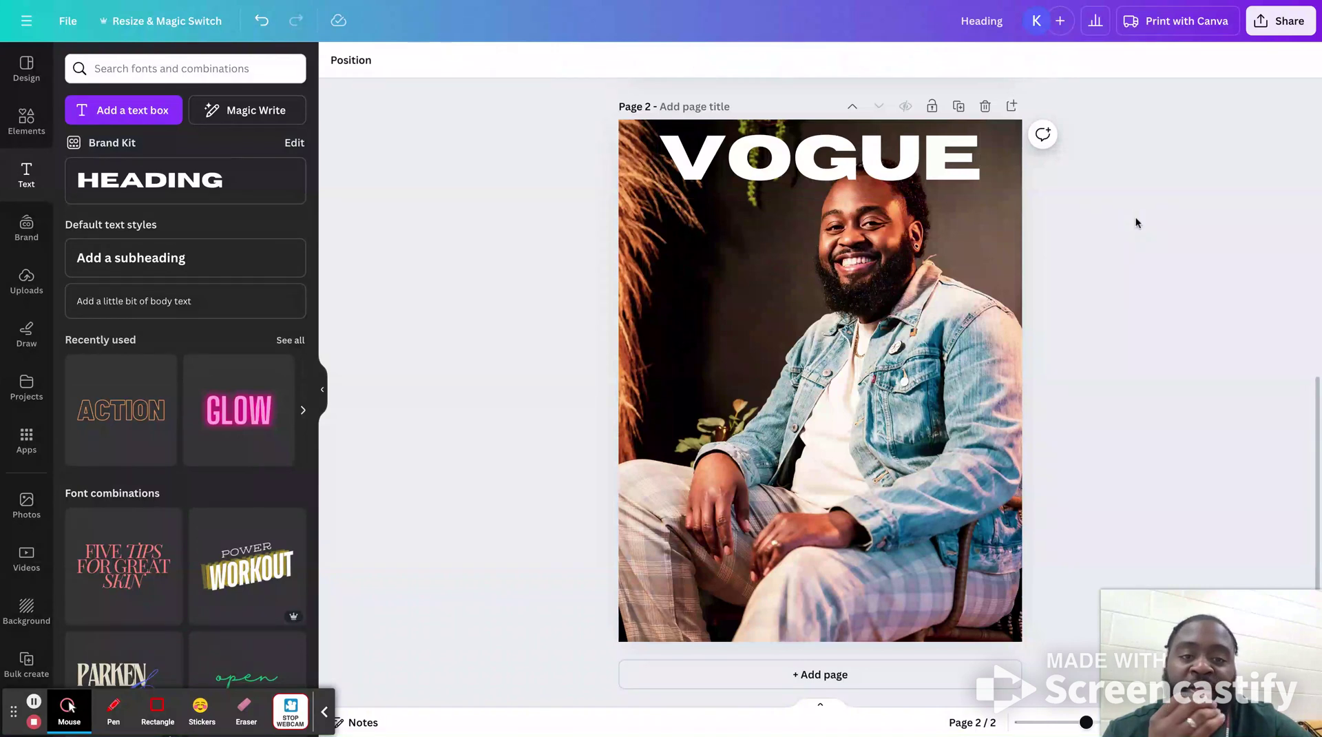
{"action": "scroll", "coordinate": [1134, 217], "scroll_direction": "up", "scroll_amount": 8}
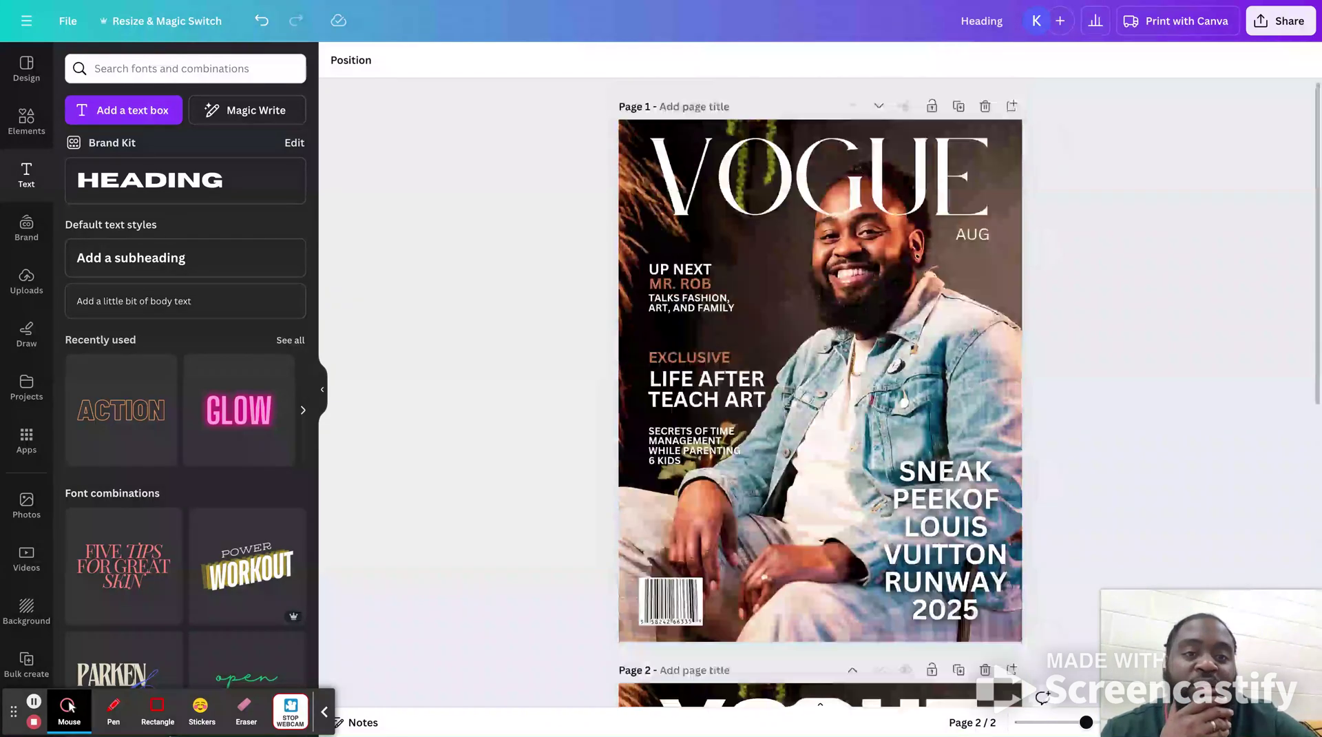
{"action": "scroll", "coordinate": [819, 393], "scroll_direction": "down", "scroll_amount": 3}
{"action": "scroll", "coordinate": [819, 393], "scroll_direction": "up", "scroll_amount": 2}
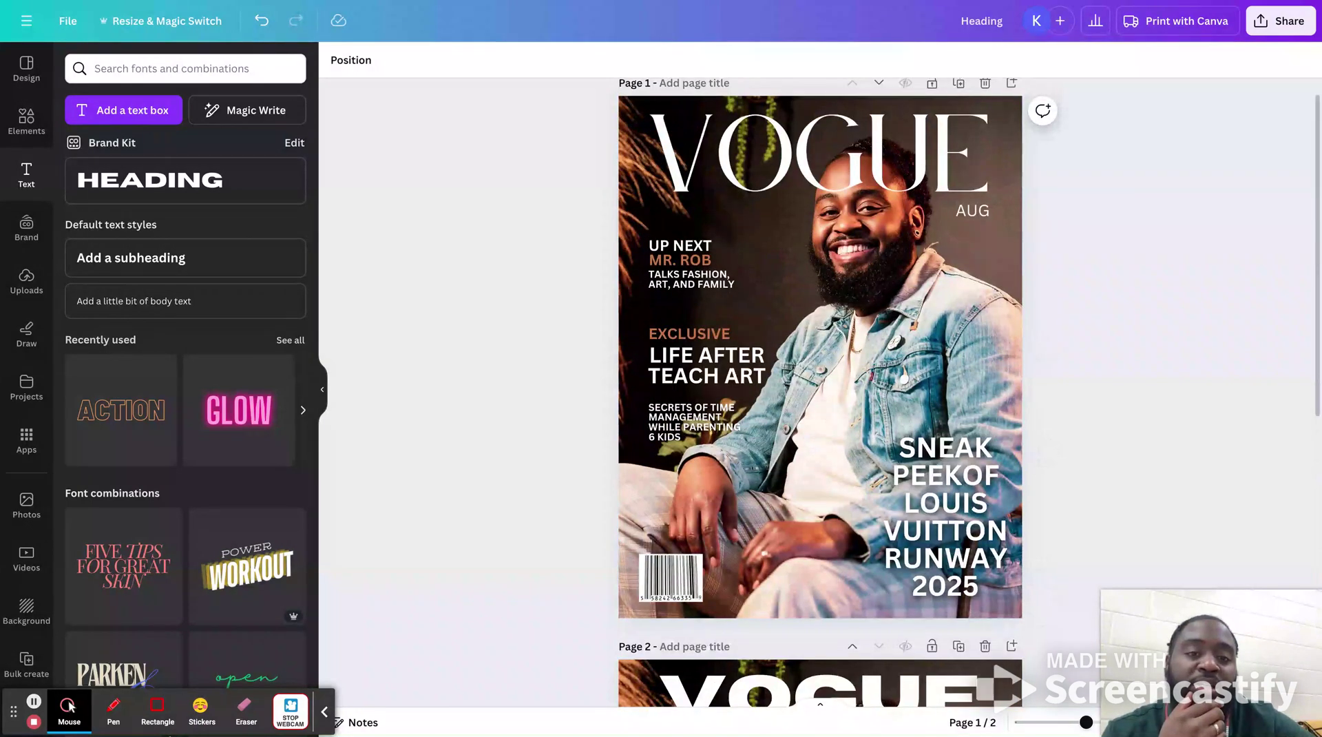
{"action": "scroll", "coordinate": [916, 171], "scroll_direction": "down", "scroll_amount": 10}
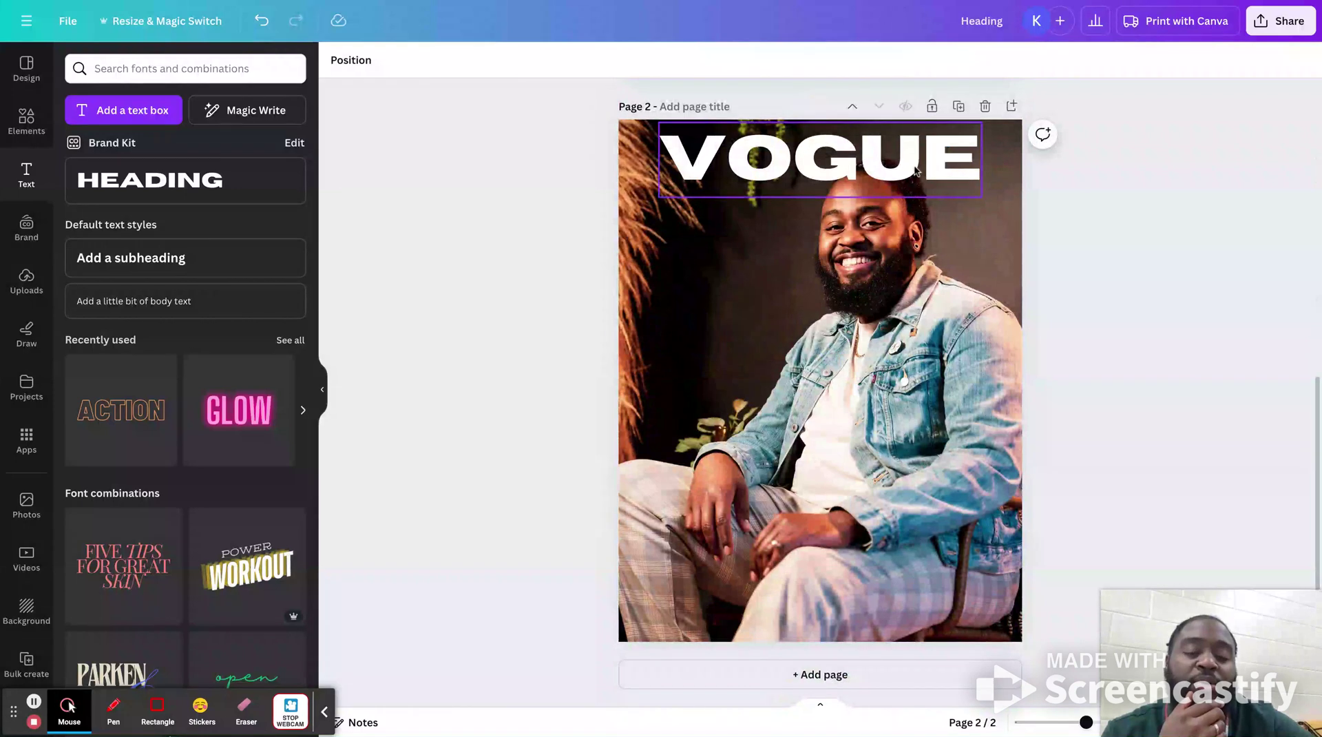
{"action": "left_click", "coordinate": [916, 171]}
{"action": "left_click", "coordinate": [427, 66]}
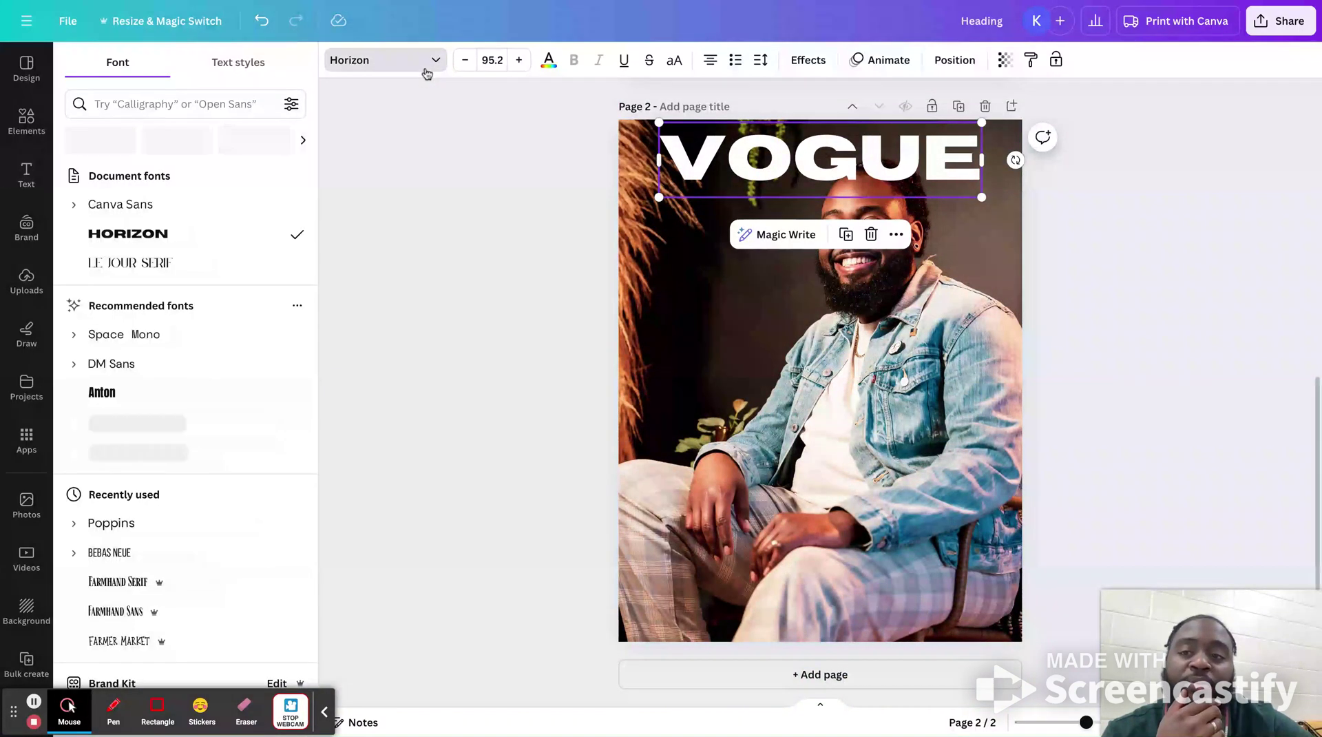
{"action": "left_click", "coordinate": [153, 267]}
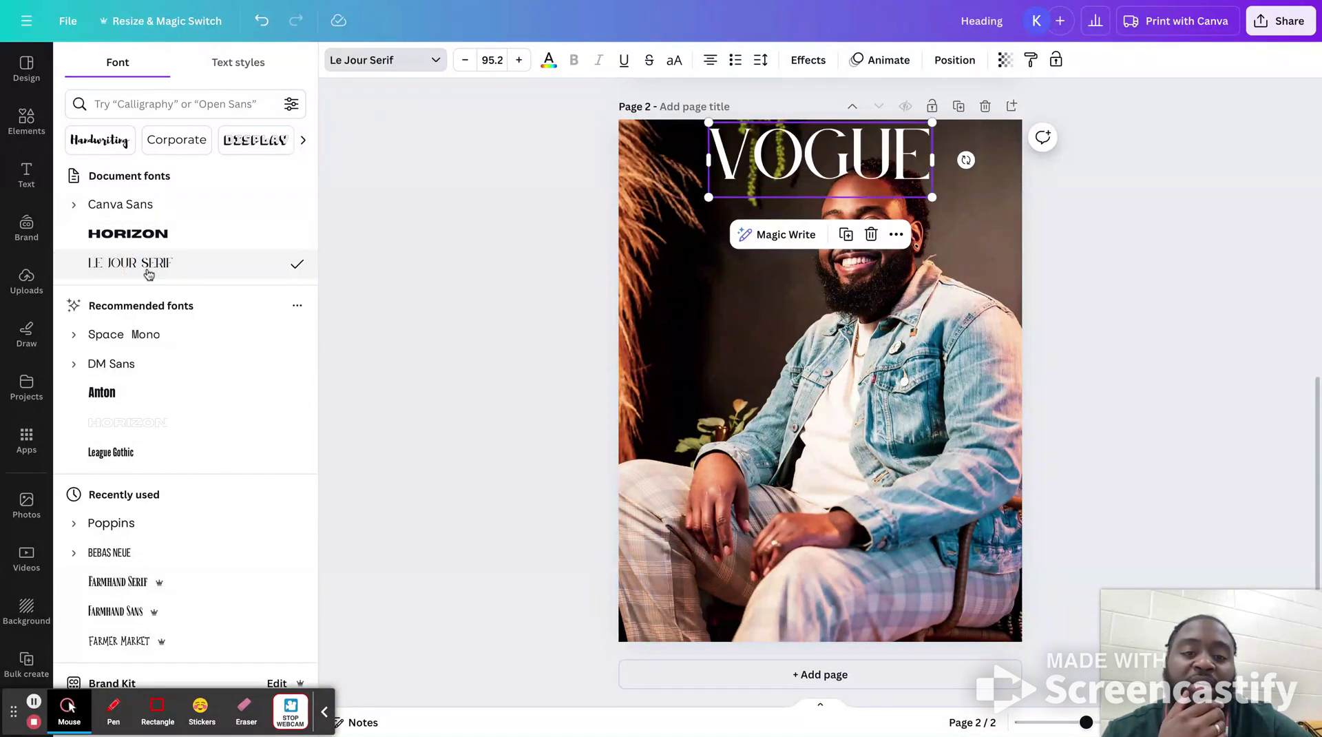
{"action": "left_click", "coordinate": [522, 270]}
{"action": "left_click", "coordinate": [541, 269]}
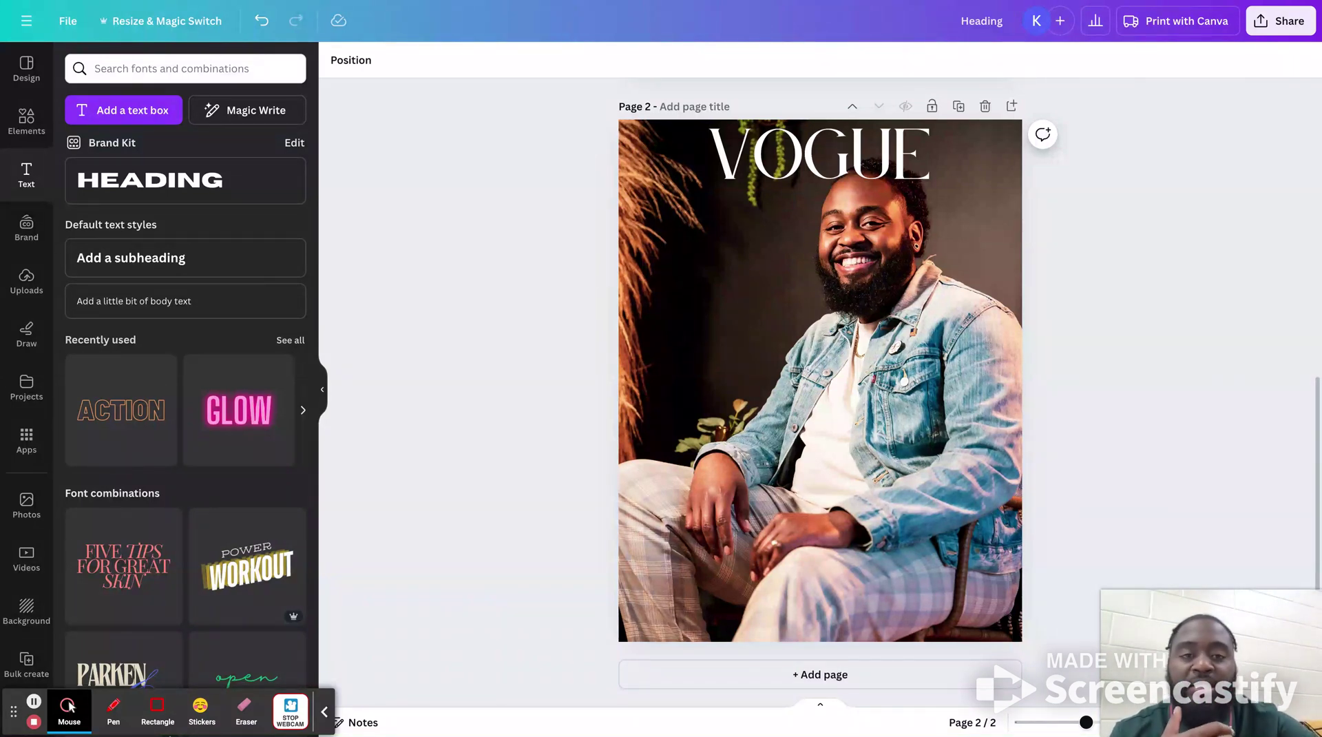
Enlarge the VOGUE heading to span the page margins and set its font size to 145
{"action": "left_click", "coordinate": [740, 177]}
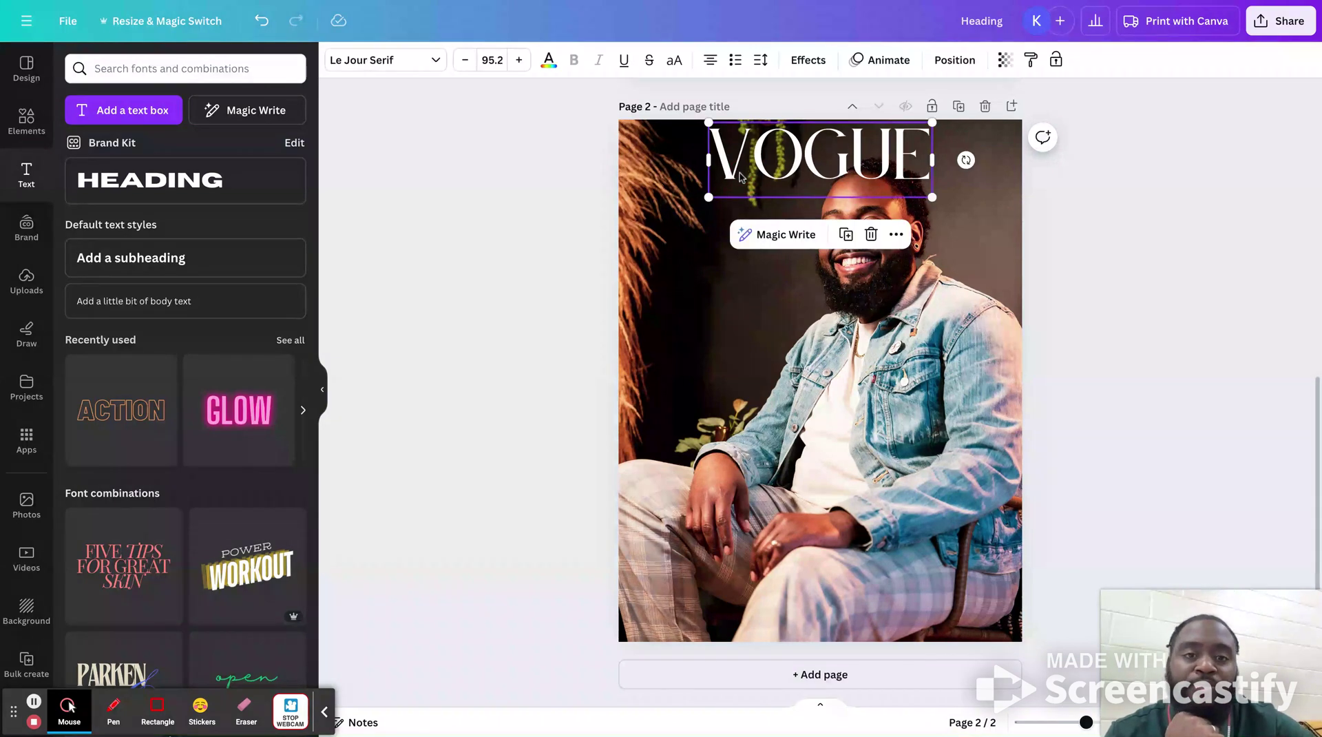
{"action": "left_click_drag", "start_coordinate": [716, 198], "coordinate": [659, 215]}
{"action": "left_click_drag", "start_coordinate": [929, 213], "coordinate": [978, 230]}
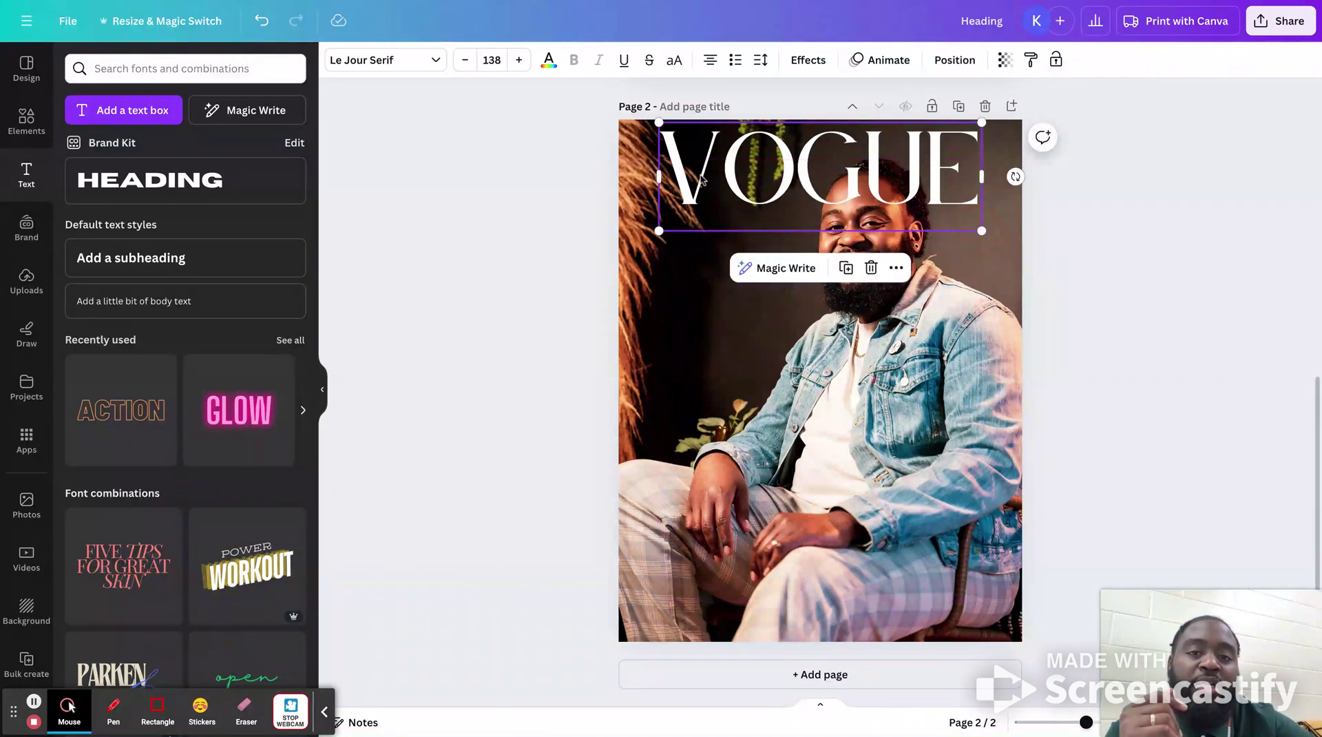
{"action": "left_click", "coordinate": [492, 61]}
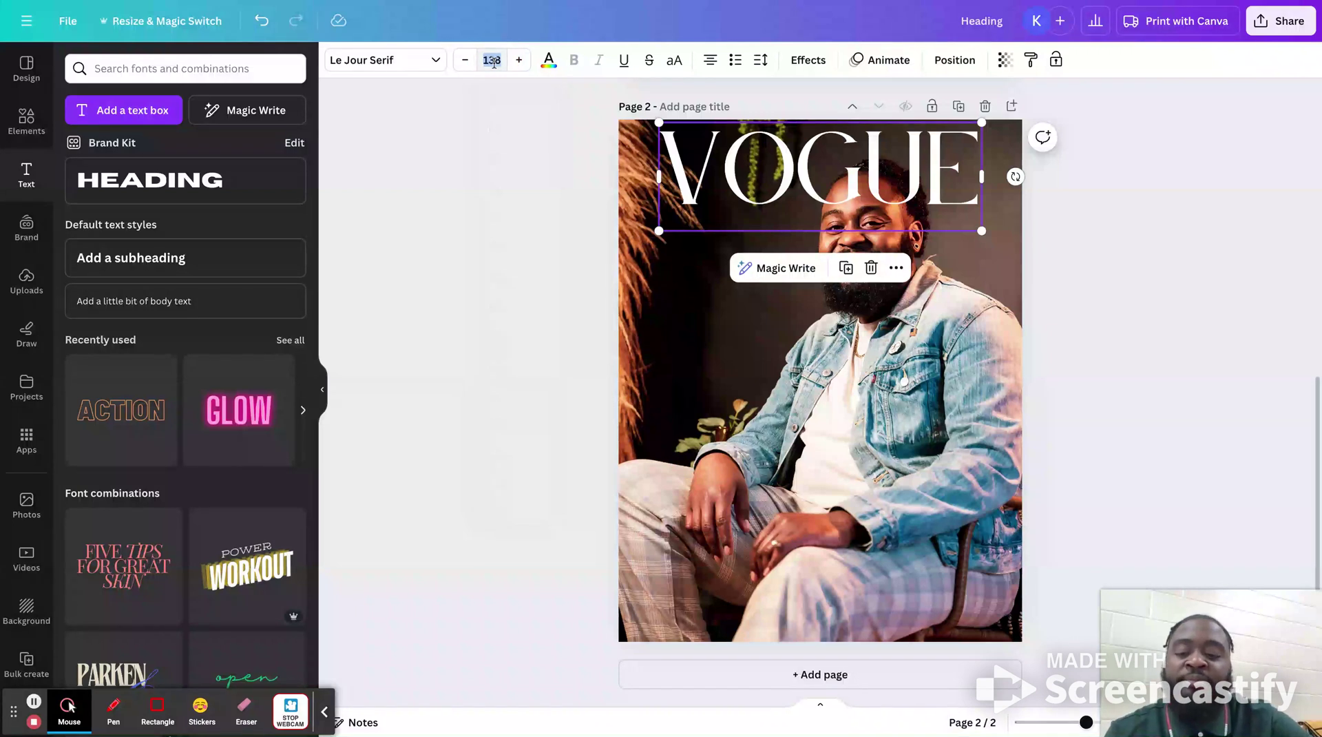
{"action": "type", "text": "145"}
{"action": "key", "text": "Return"}
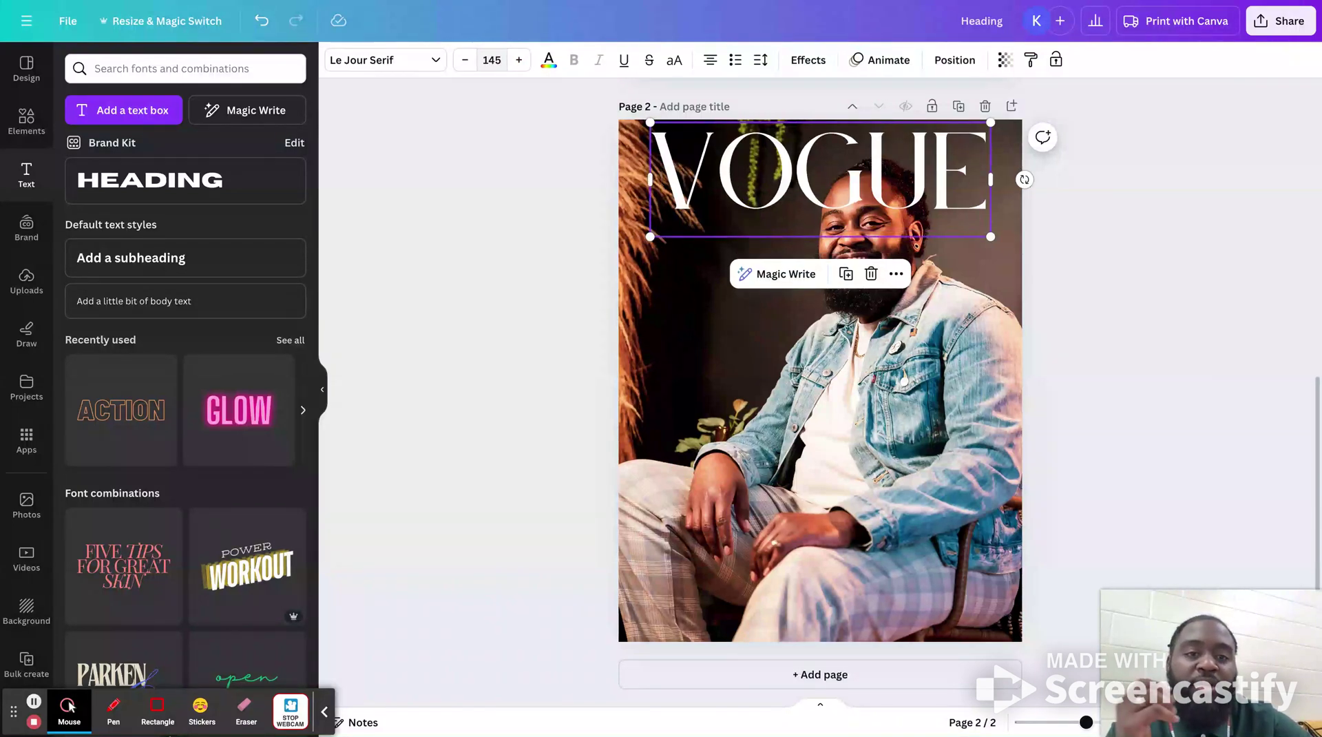
{"action": "left_click", "coordinate": [1120, 188]}
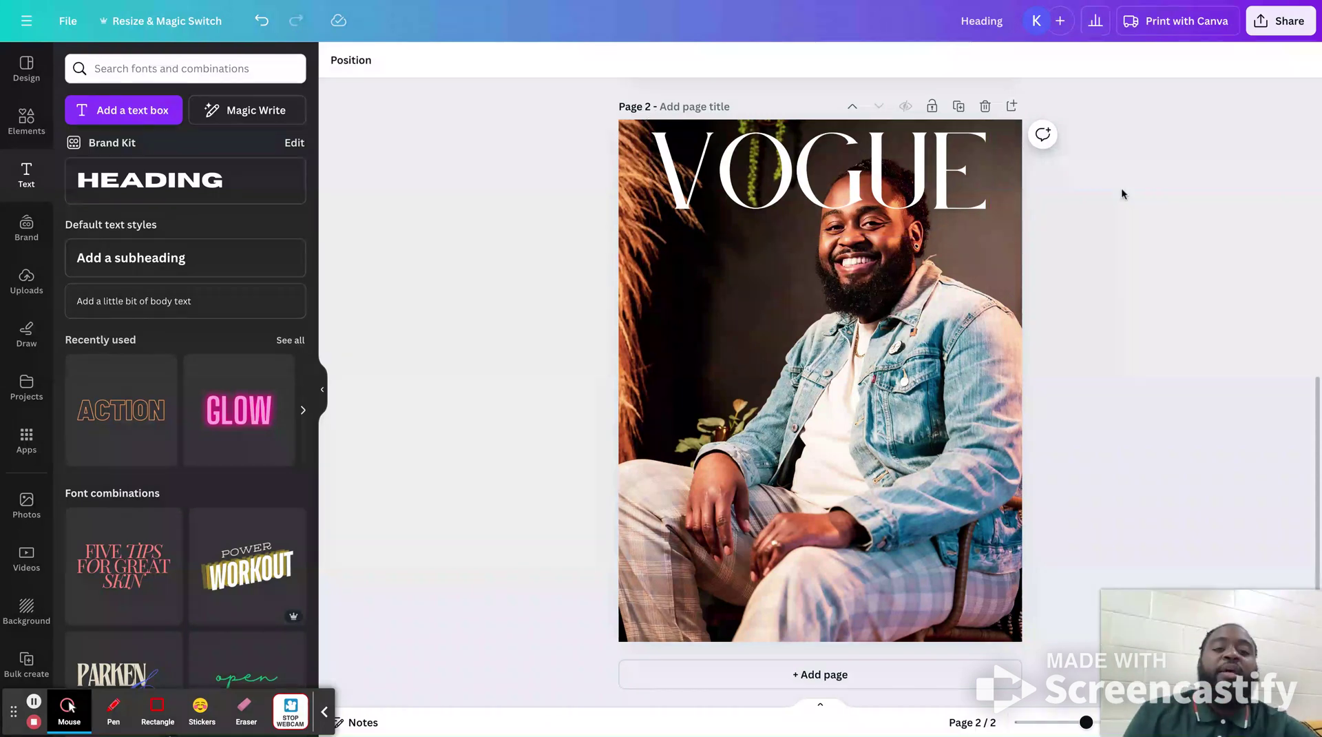
Duplicate the VOGUE heading on page 2 and place the copy just below the original
{"action": "scroll", "coordinate": [1081, 344], "scroll_direction": "up", "scroll_amount": 6}
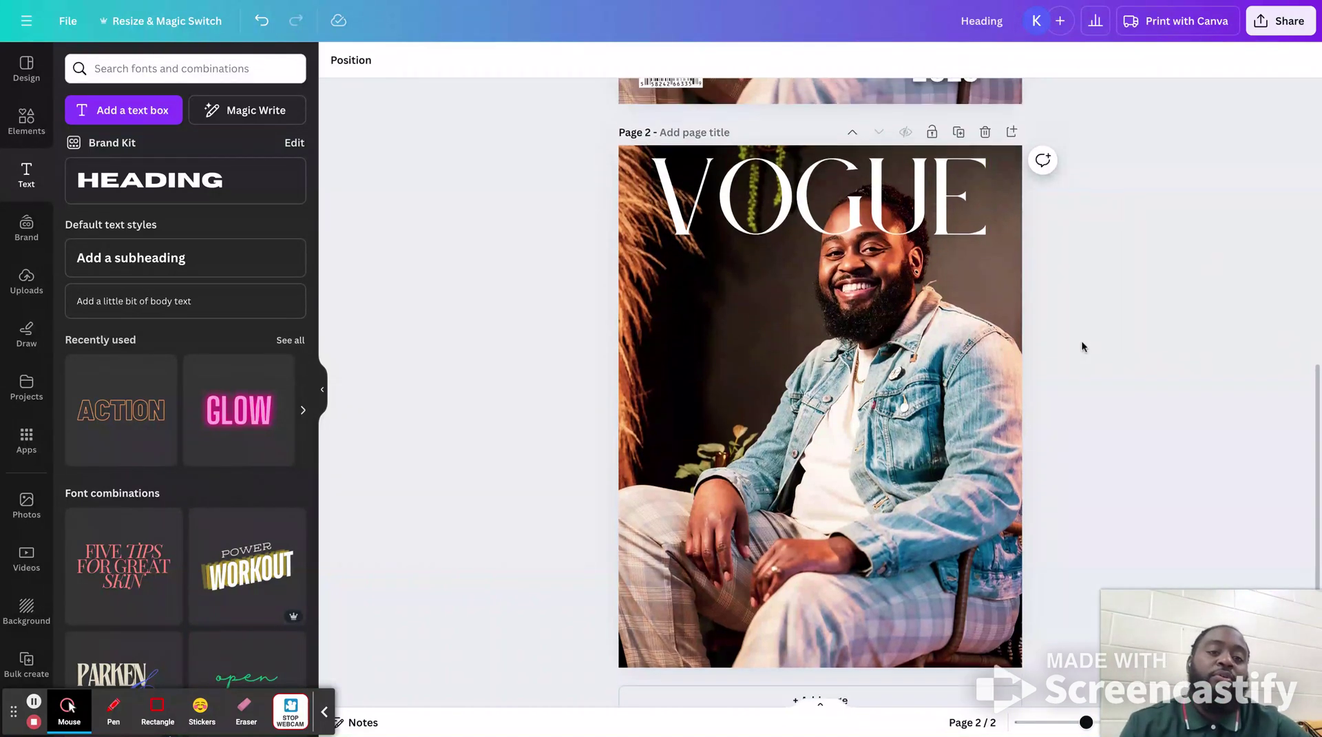
{"action": "scroll", "coordinate": [1081, 346], "scroll_direction": "down", "scroll_amount": 8}
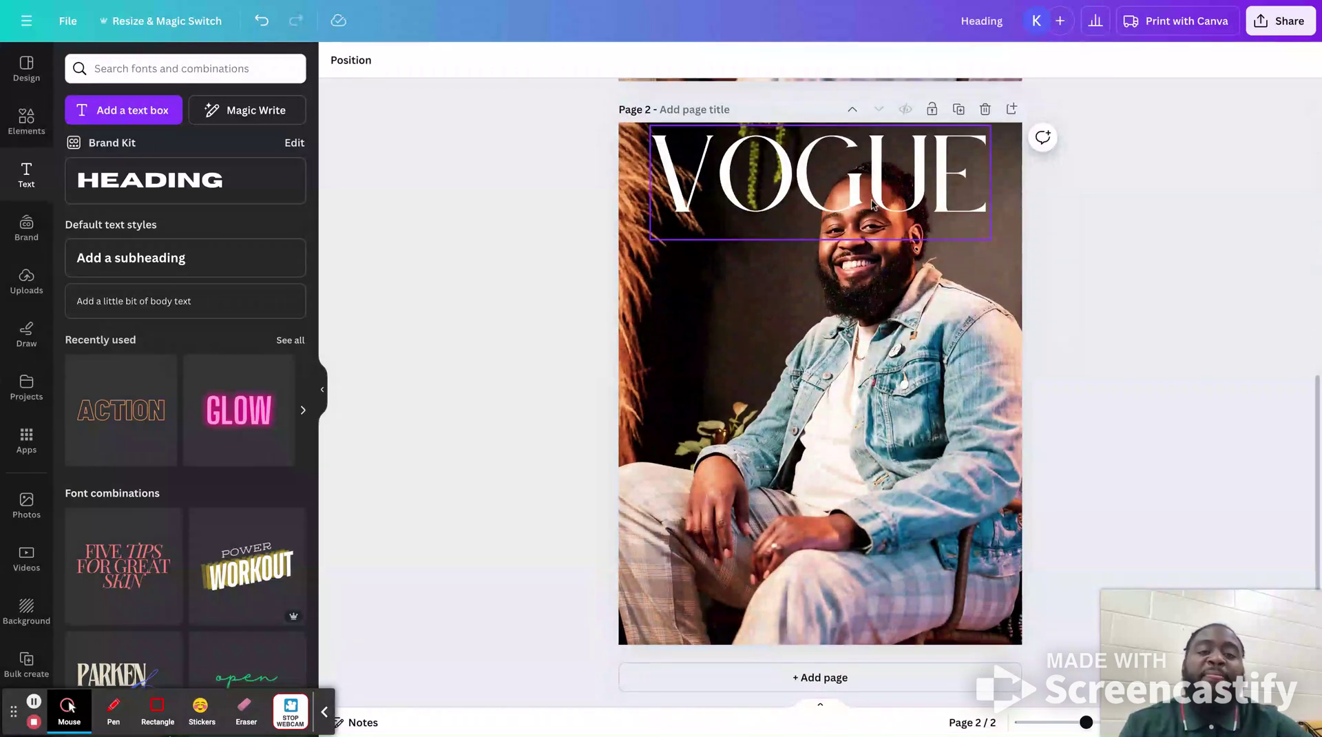
{"action": "left_click", "coordinate": [872, 203]}
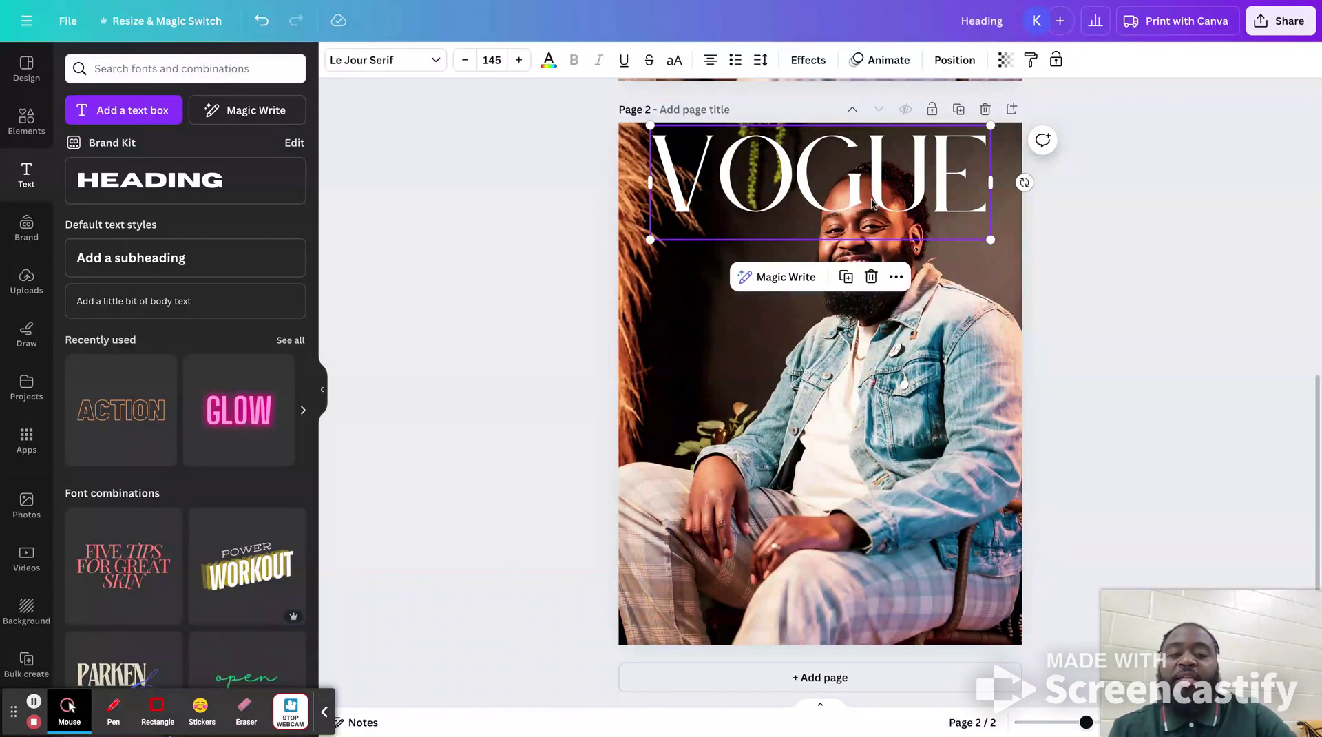
{"action": "key", "text": "ctrl+d"}
{"action": "left_click_drag", "start_coordinate": [869, 206], "coordinate": [860, 274]}
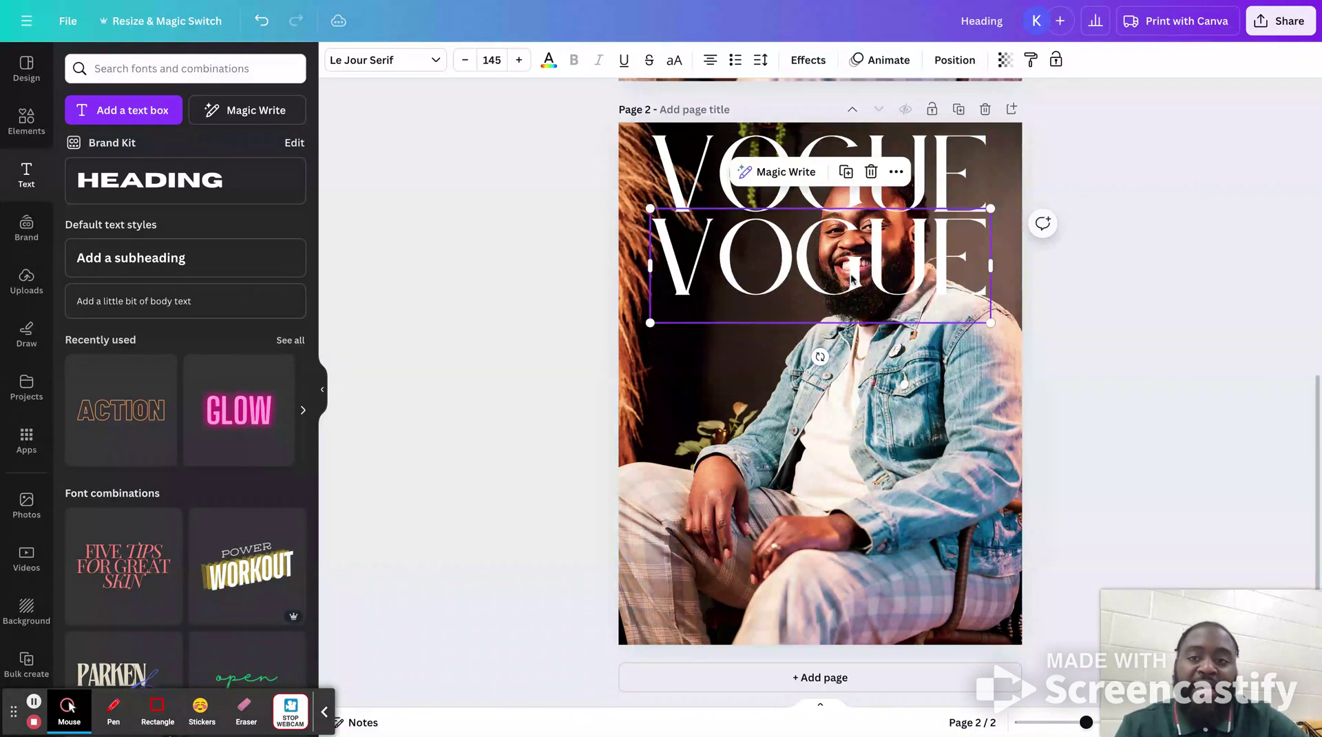
Set the copied heading's font size to 21 and move it beneath the E of the large VOGUE title
{"action": "left_click", "coordinate": [490, 60]}
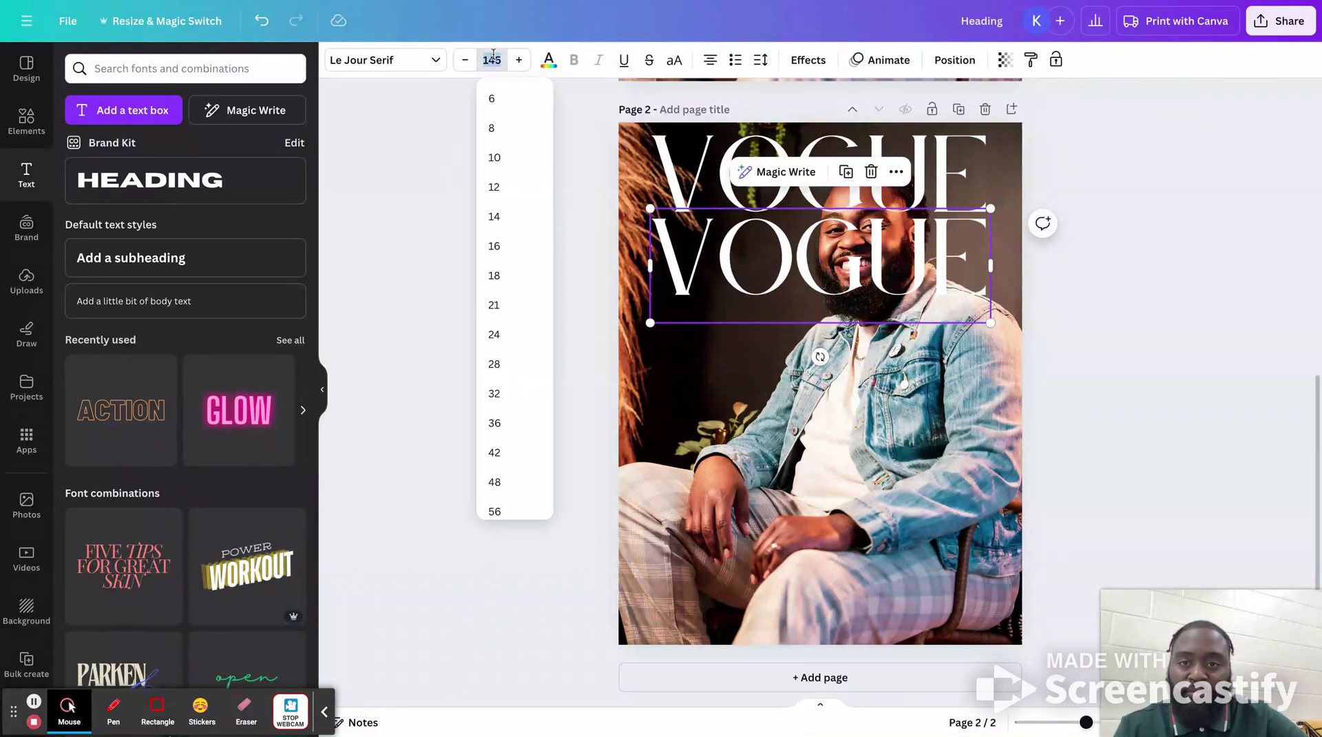
{"action": "left_click", "coordinate": [505, 304]}
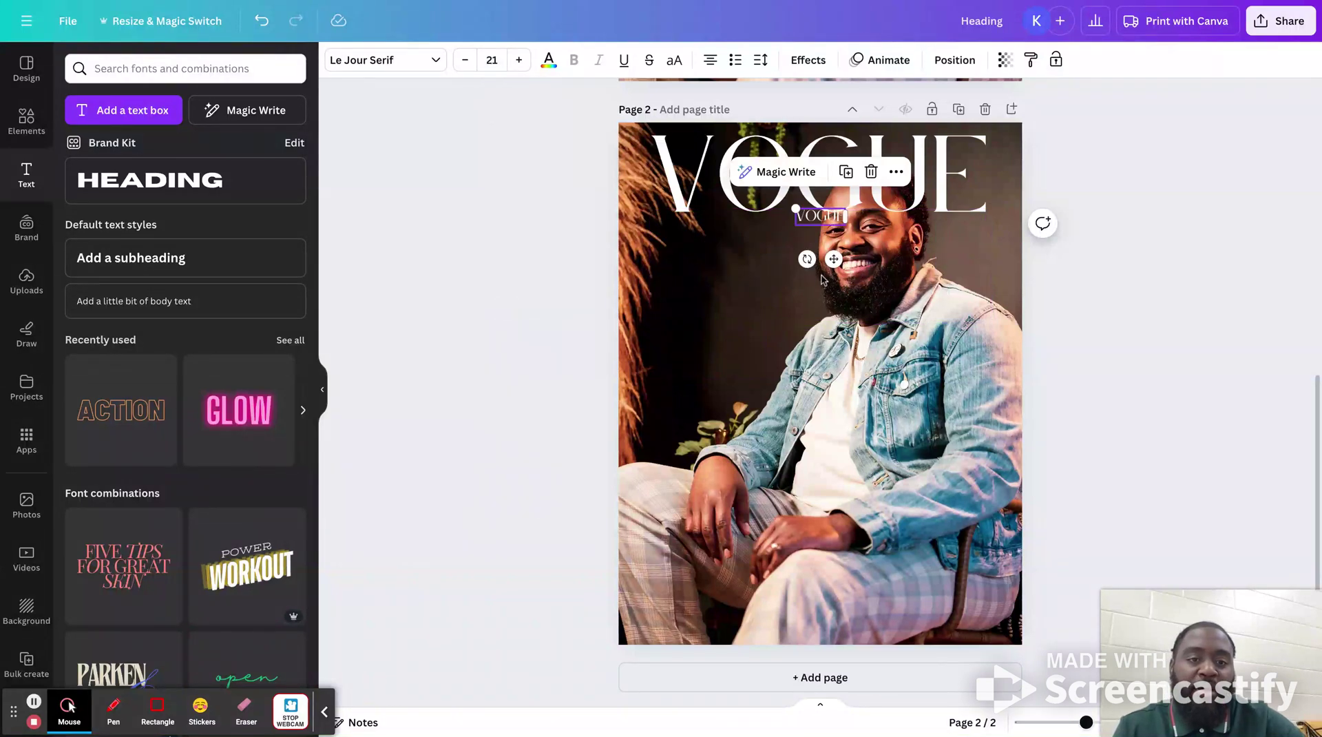
{"action": "left_click_drag", "start_coordinate": [834, 259], "coordinate": [977, 269]}
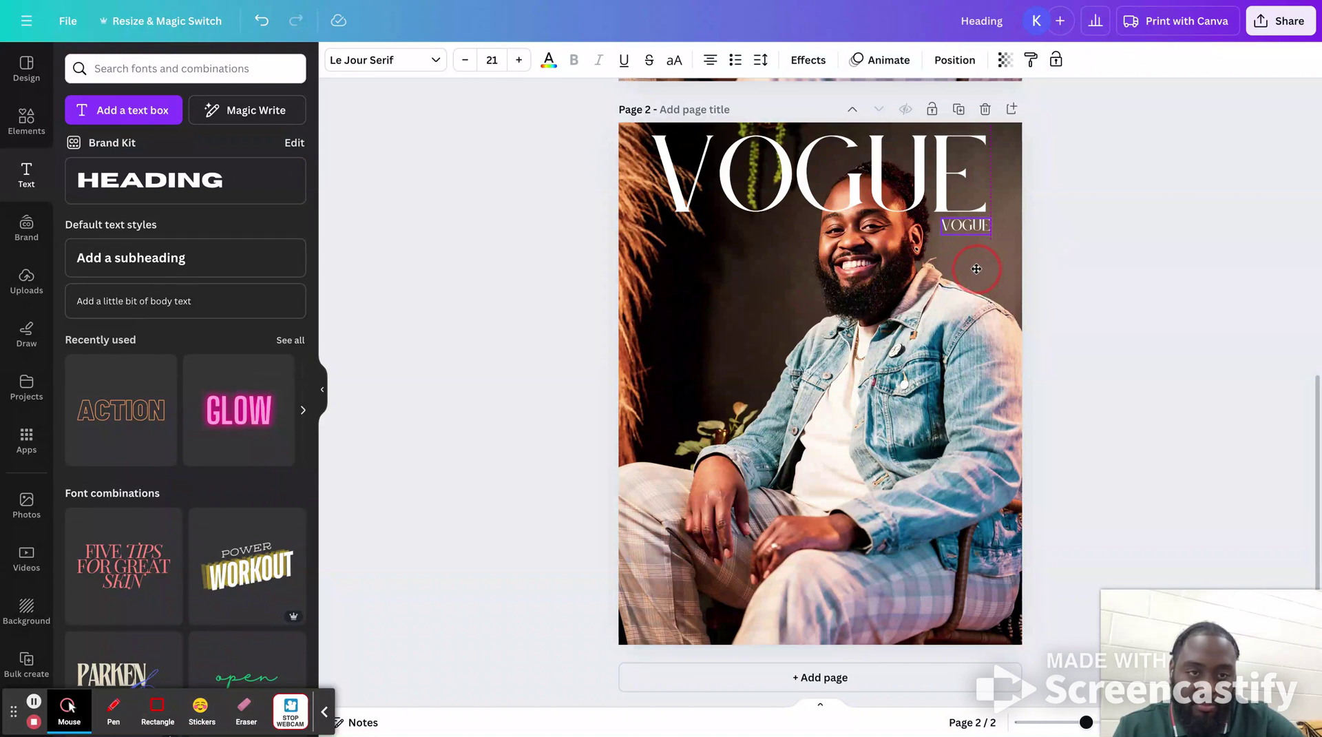
{"action": "left_click_drag", "start_coordinate": [976, 269], "coordinate": [979, 266]}
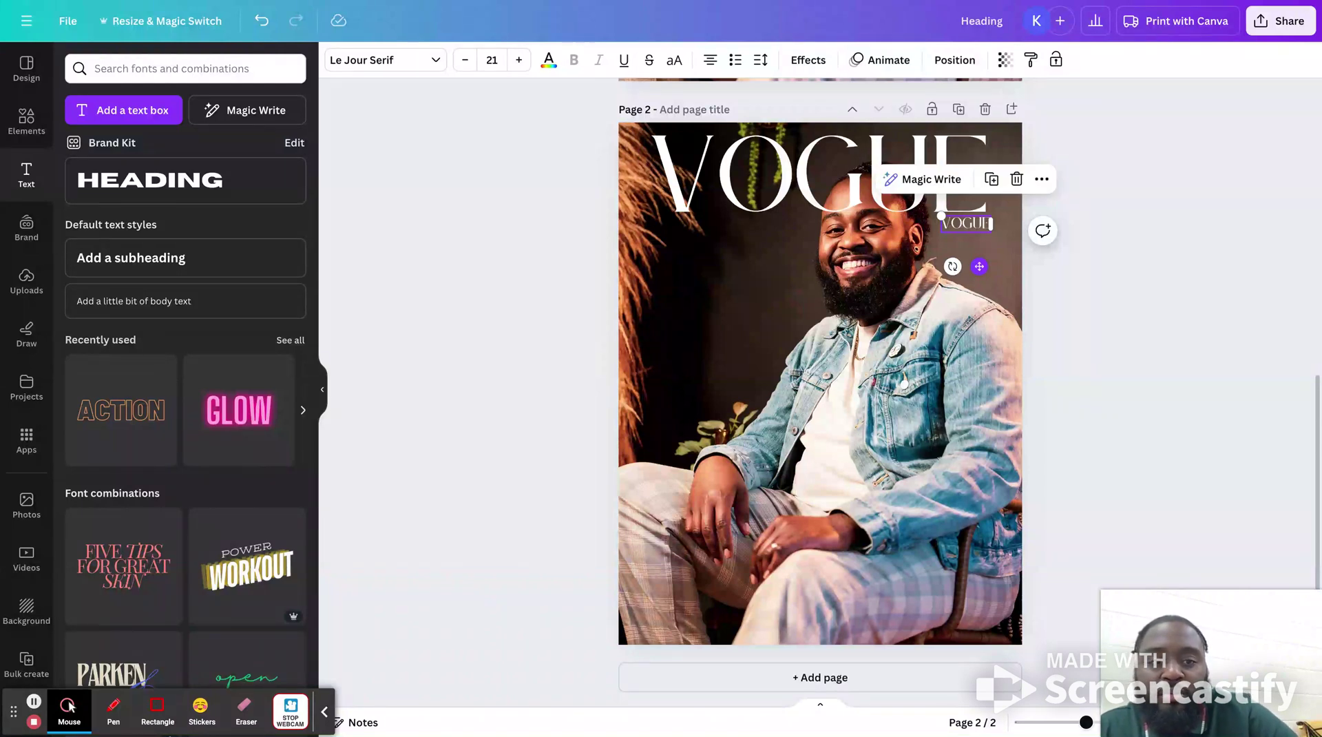
Replace the small copy's text with "aug" and shift it in line with the right end of the VOGUE title
{"action": "double_click", "coordinate": [971, 225]}
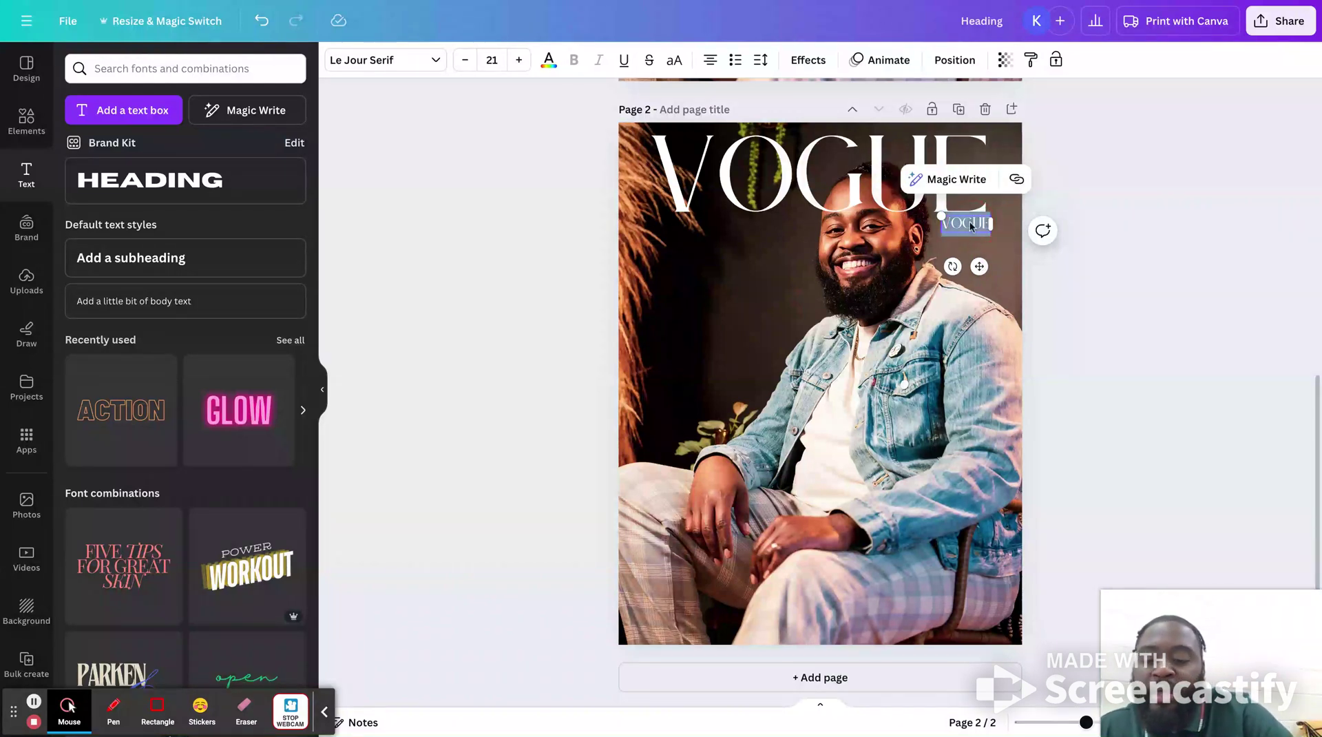
{"action": "key", "text": "BackSpace"}
{"action": "type", "text": "Aug"}
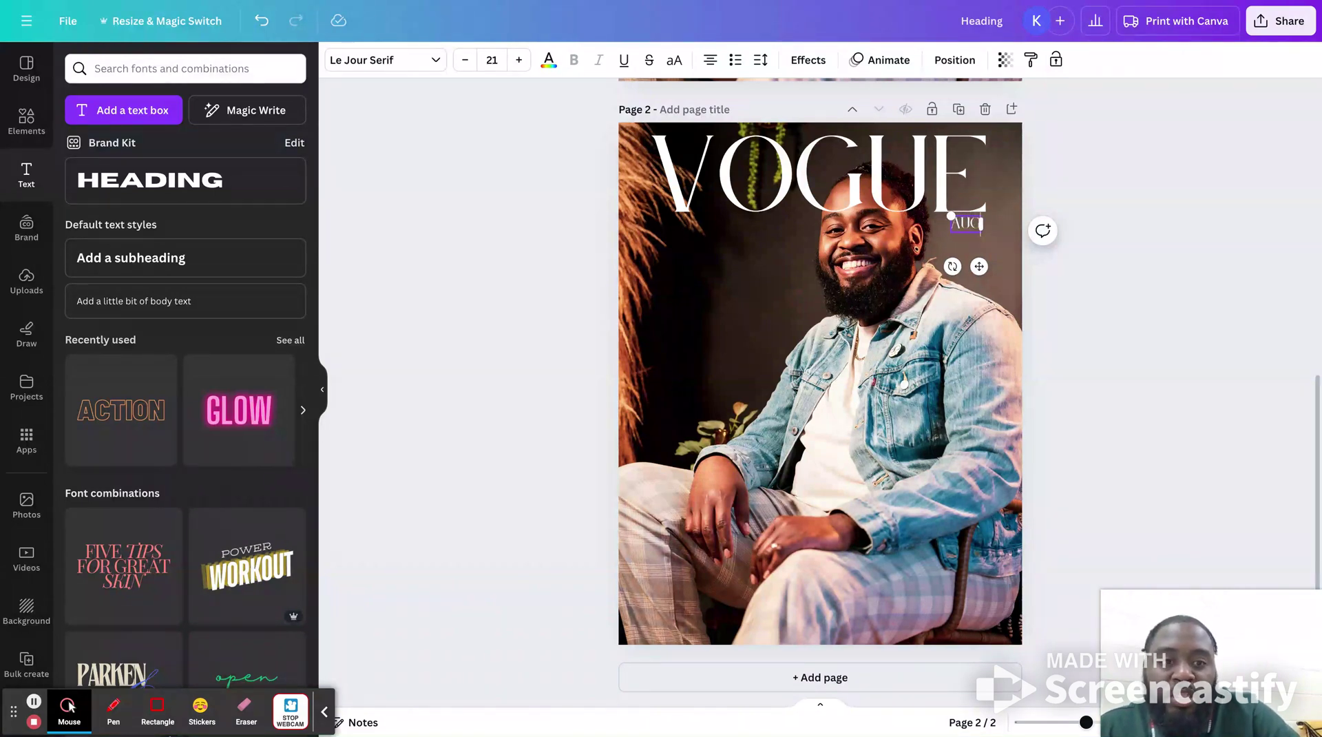
{"action": "left_click", "coordinate": [1083, 280]}
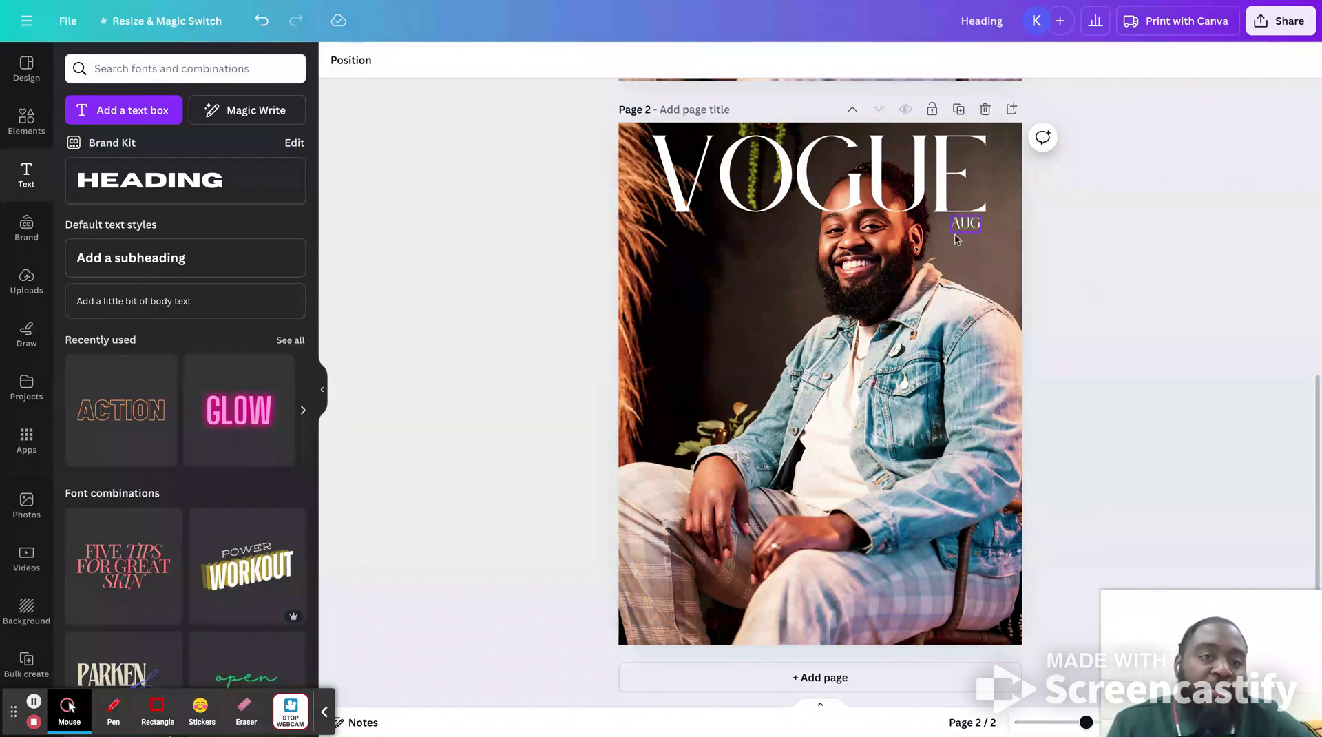
{"action": "left_click_drag", "start_coordinate": [962, 233], "coordinate": [969, 228]}
{"action": "left_click", "coordinate": [1172, 260]}
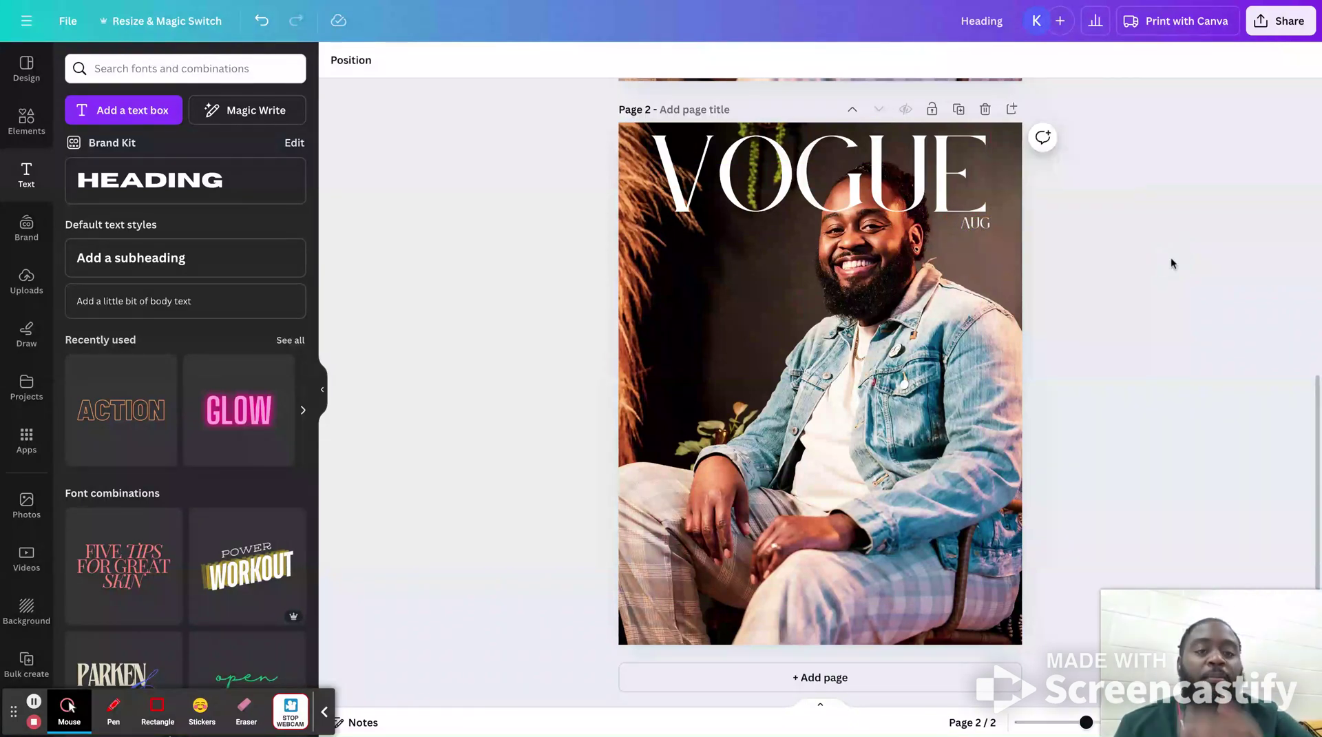
Compare the month label with the page 1 cover and change its font on page 2 to Canva Sans
{"action": "scroll", "coordinate": [820, 393], "scroll_direction": "up", "scroll_amount": 5}
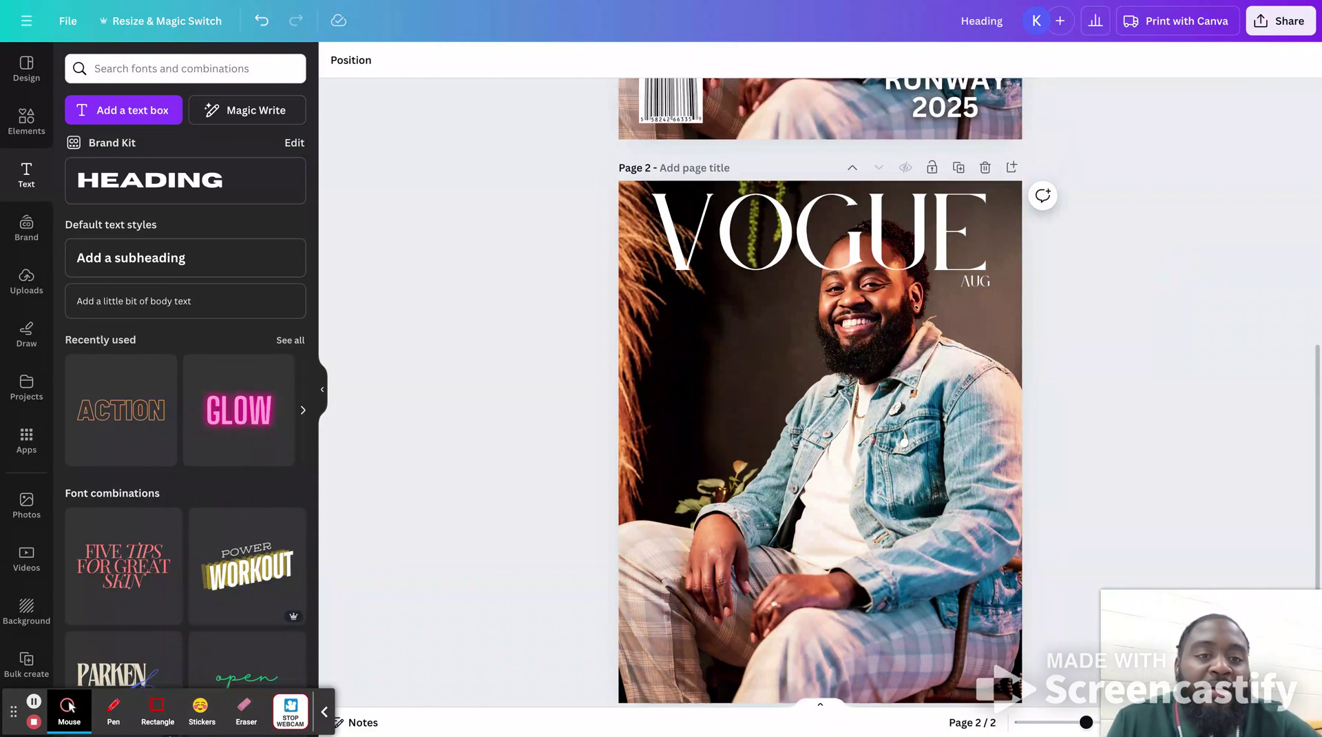
{"action": "scroll", "coordinate": [1176, 291], "scroll_direction": "up", "scroll_amount": 3}
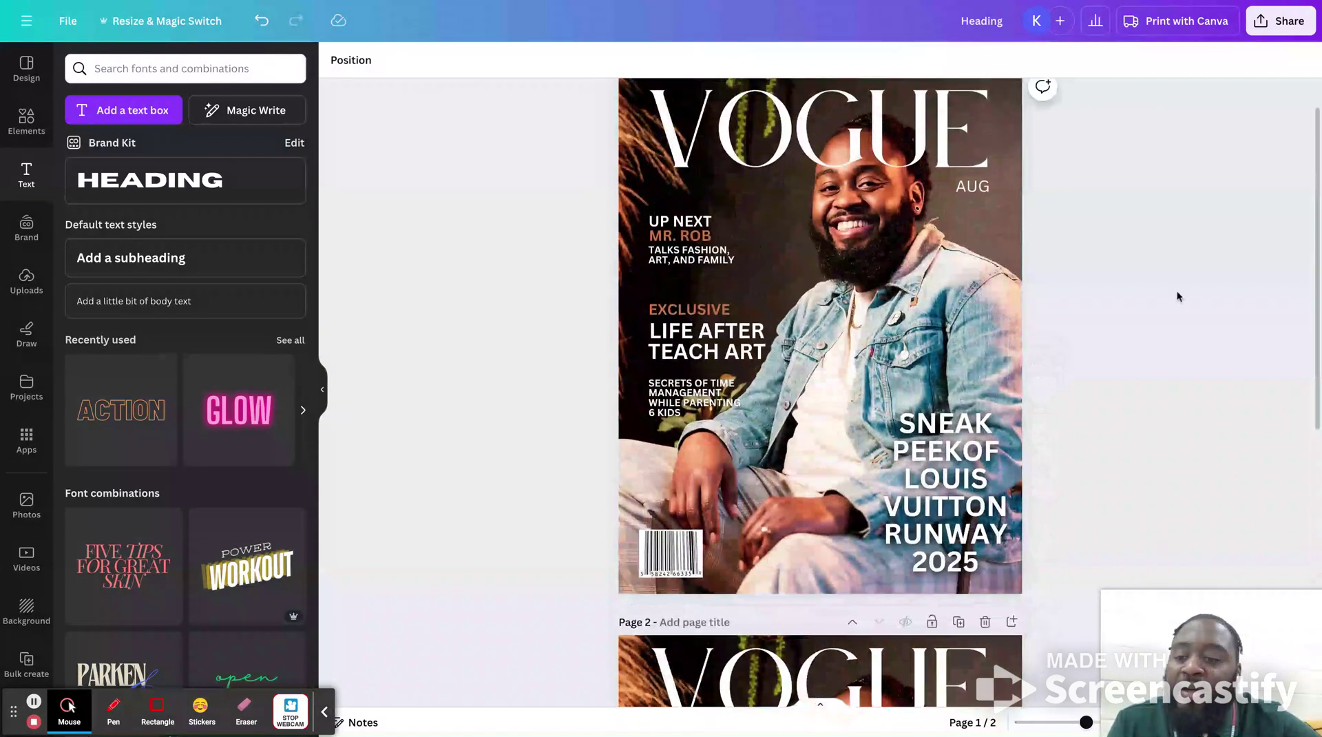
{"action": "scroll", "coordinate": [1177, 290], "scroll_direction": "down", "scroll_amount": 1}
{"action": "scroll", "coordinate": [1177, 290], "scroll_direction": "down", "scroll_amount": 2}
{"action": "scroll", "coordinate": [1179, 299], "scroll_direction": "up", "scroll_amount": 4}
{"action": "scroll", "coordinate": [1182, 313], "scroll_direction": "down", "scroll_amount": 7}
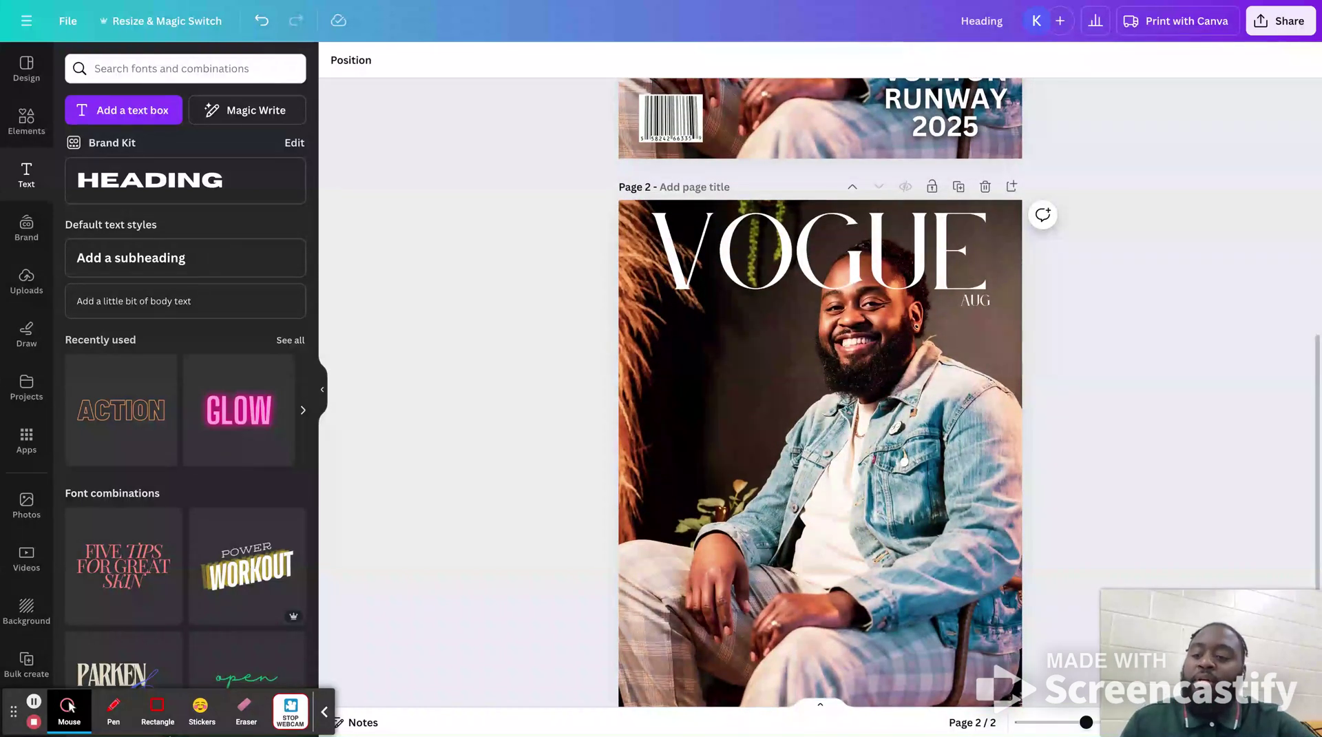
{"action": "left_click", "coordinate": [976, 301]}
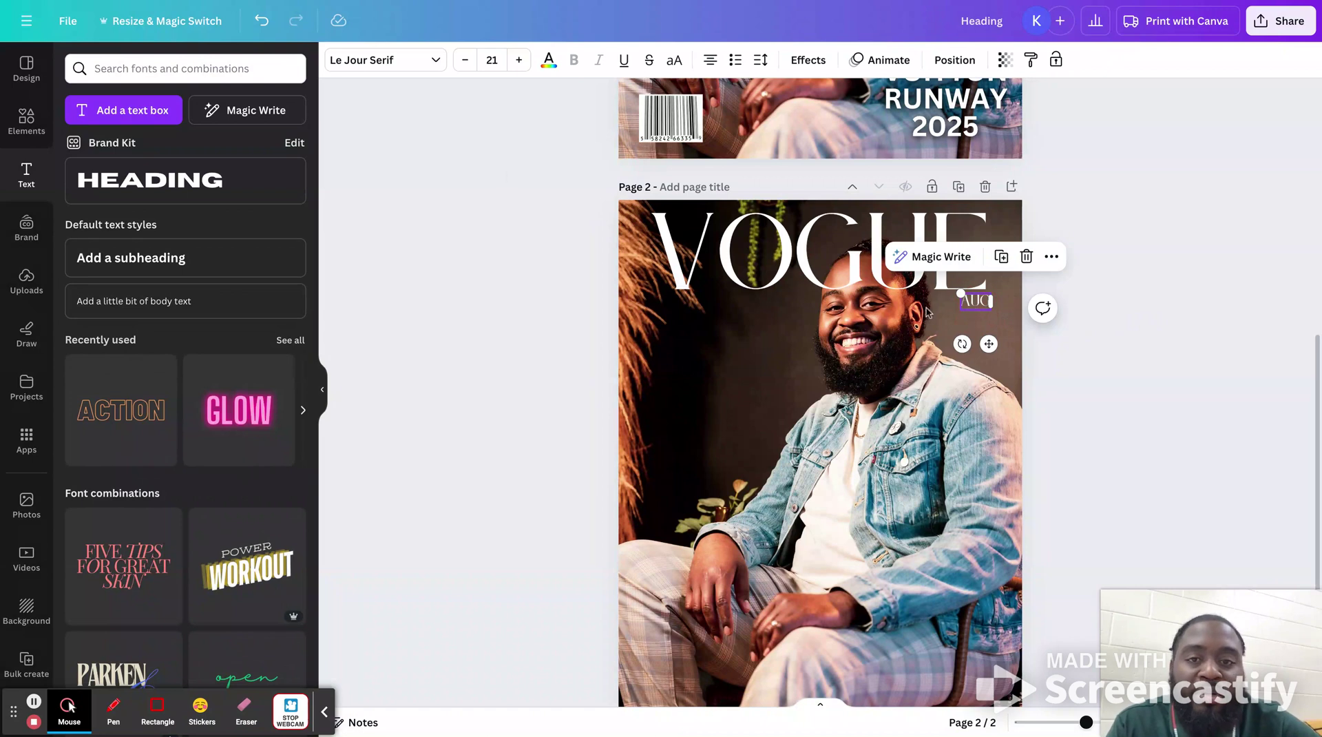
{"action": "left_click", "coordinate": [398, 61]}
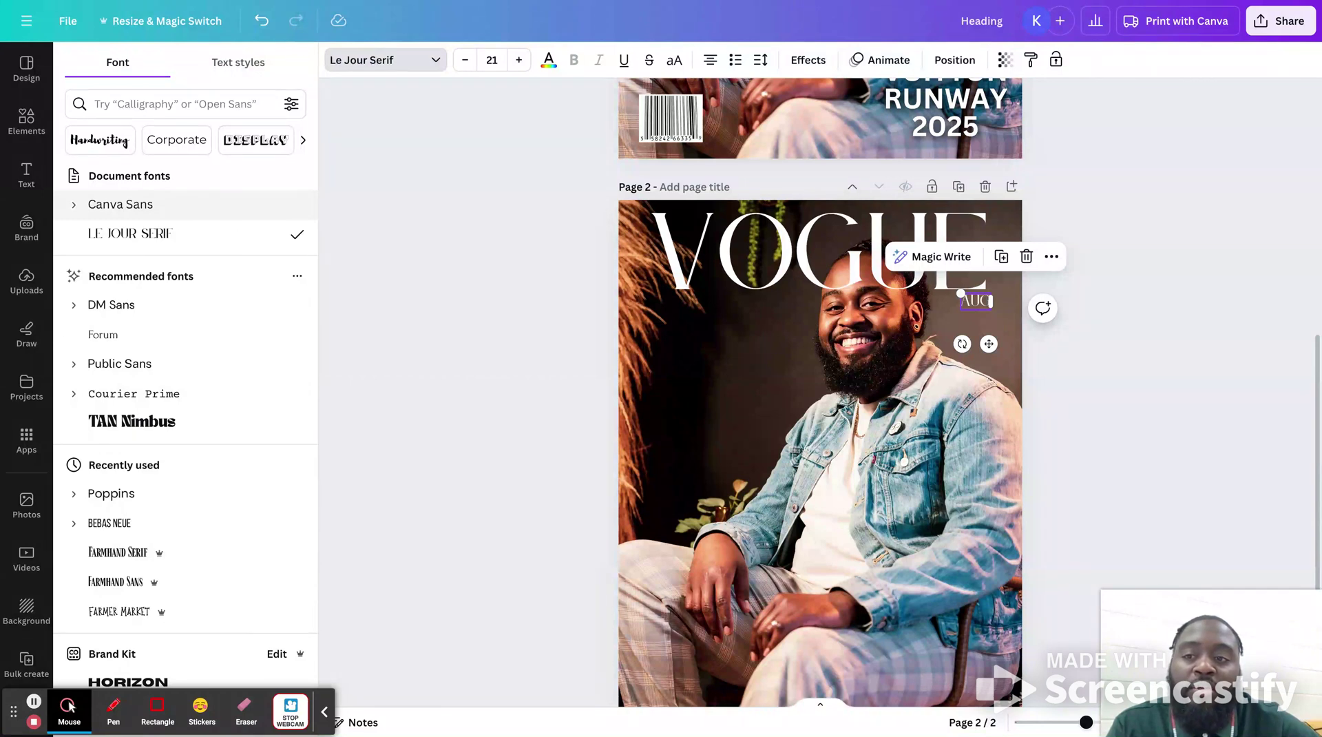
{"action": "left_click", "coordinate": [225, 207]}
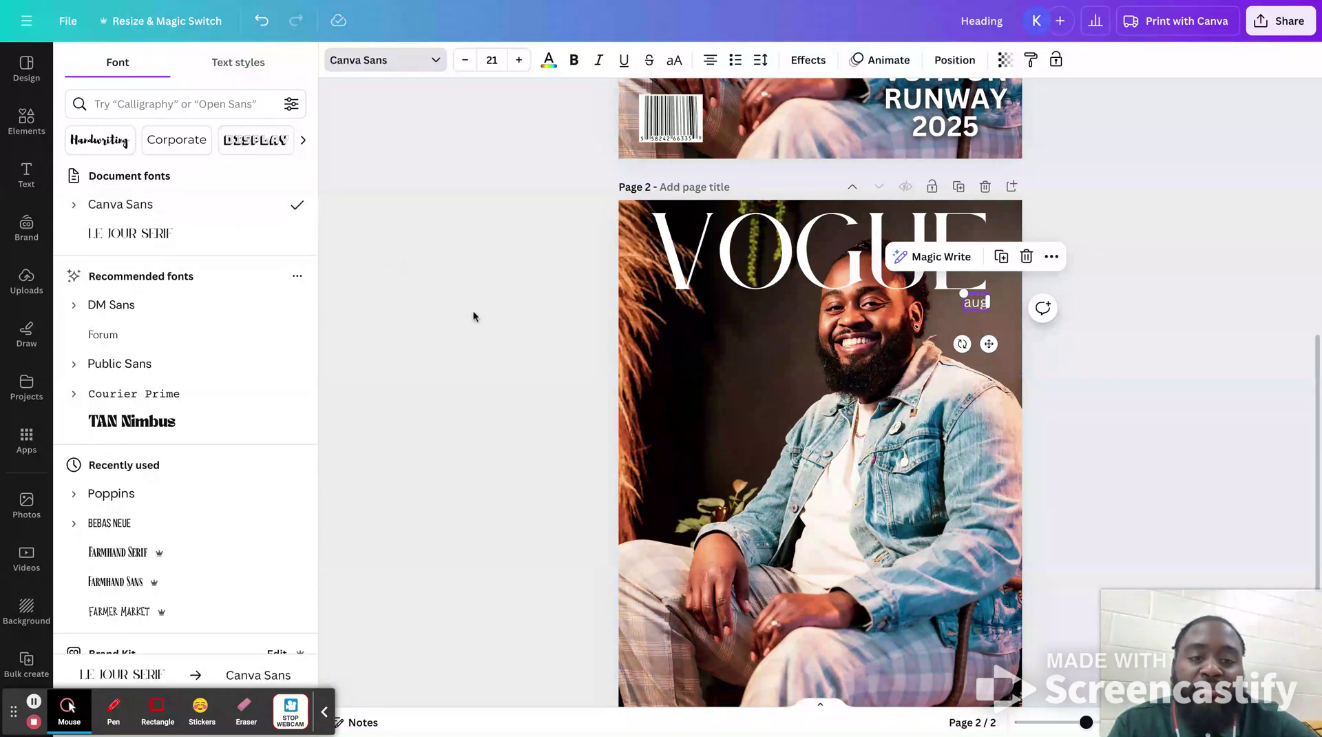
Convert the month label beneath the VOGUE title on page 2 to uppercase letters
{"action": "left_click", "coordinate": [1025, 369]}
{"action": "left_click", "coordinate": [1044, 361]}
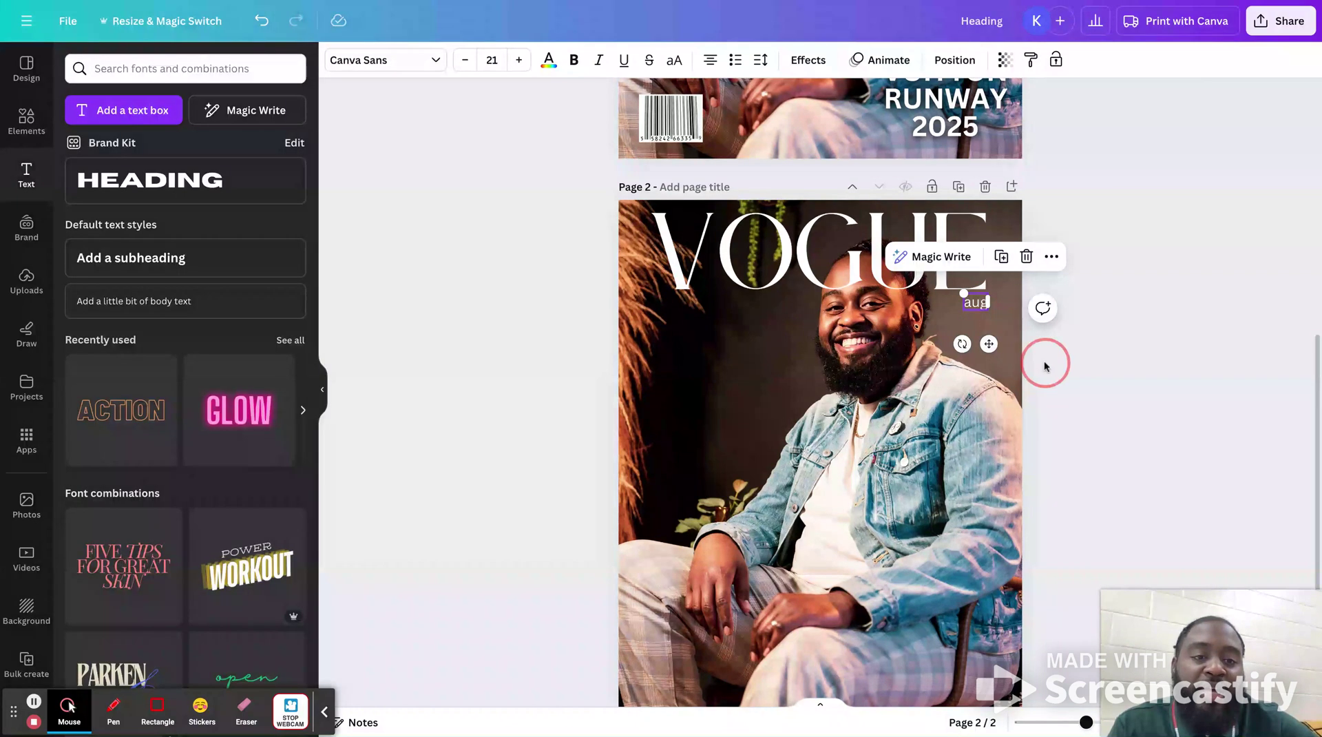
{"action": "left_click", "coordinate": [980, 311]}
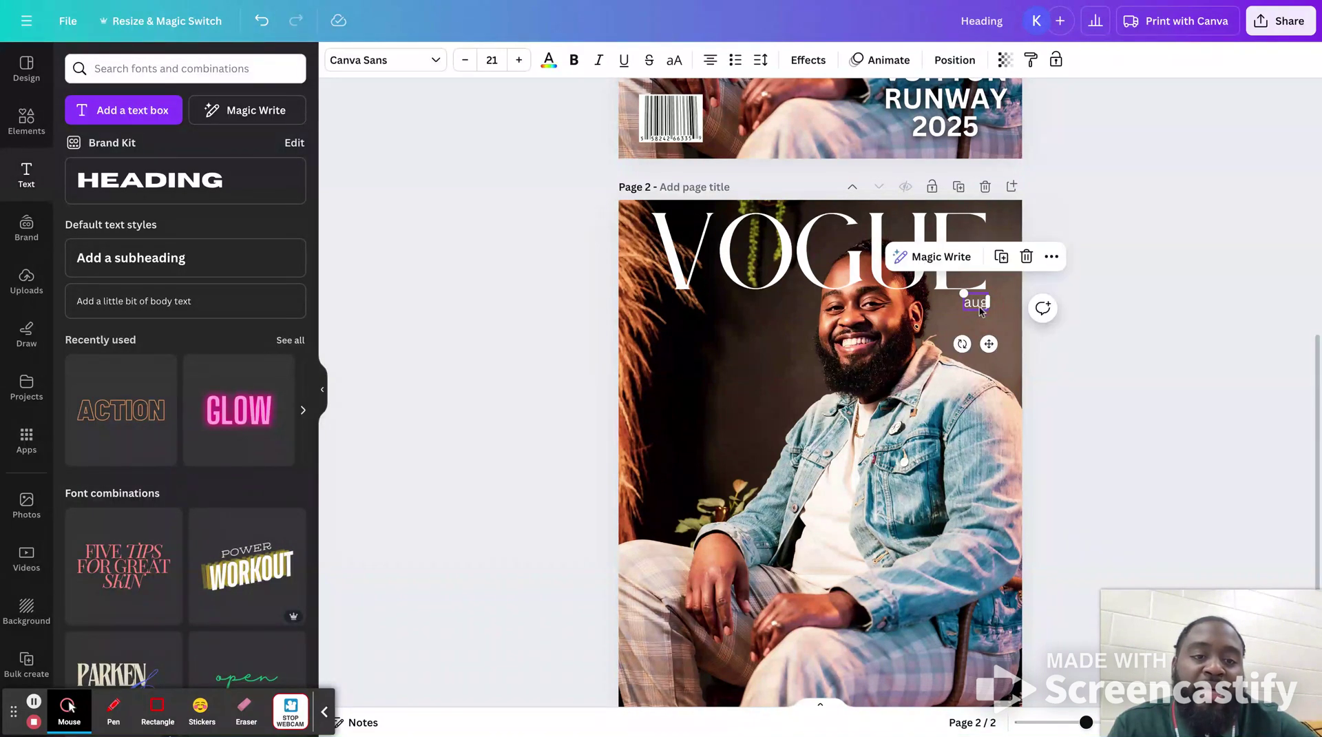
{"action": "left_click", "coordinate": [673, 63]}
{"action": "left_click", "coordinate": [1121, 361]}
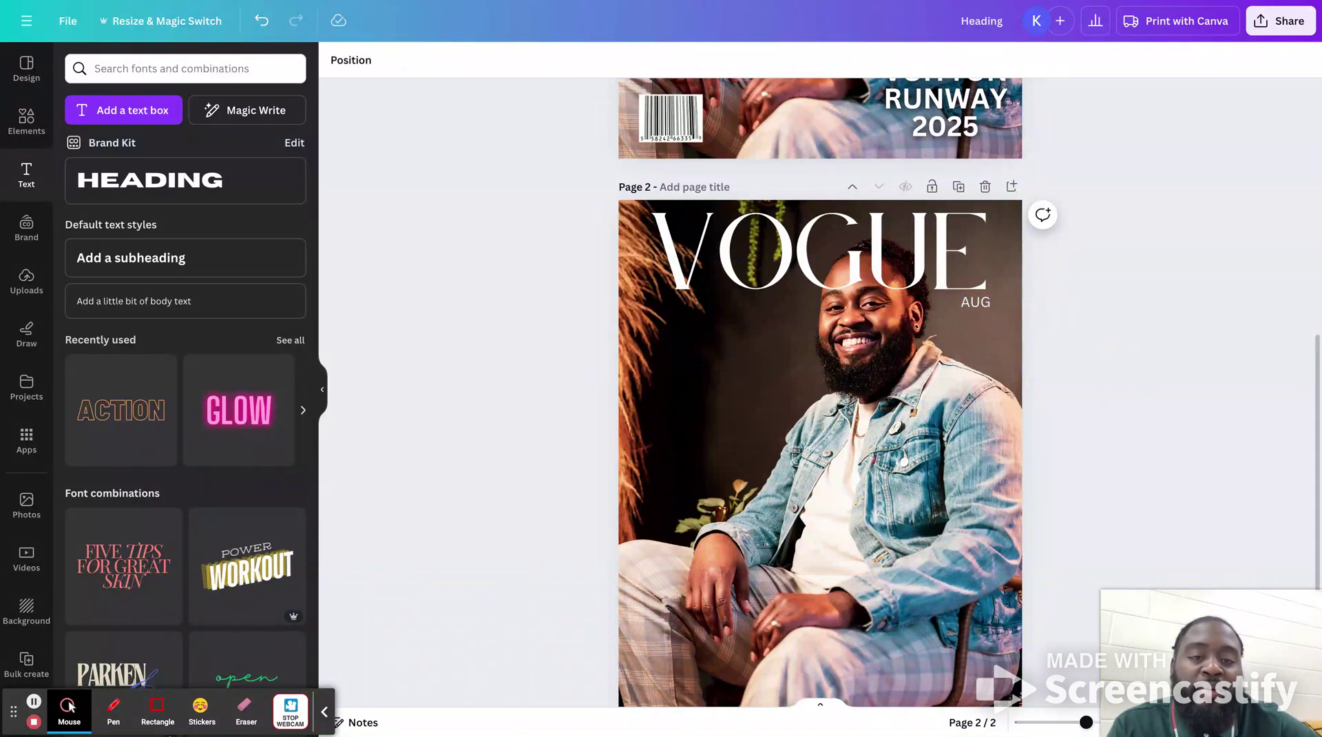
Search the element library for "barcode" and show all the matching photos
{"action": "scroll", "coordinate": [820, 392], "scroll_direction": "up", "scroll_amount": 1}
{"action": "scroll", "coordinate": [819, 393], "scroll_direction": "down", "scroll_amount": 2}
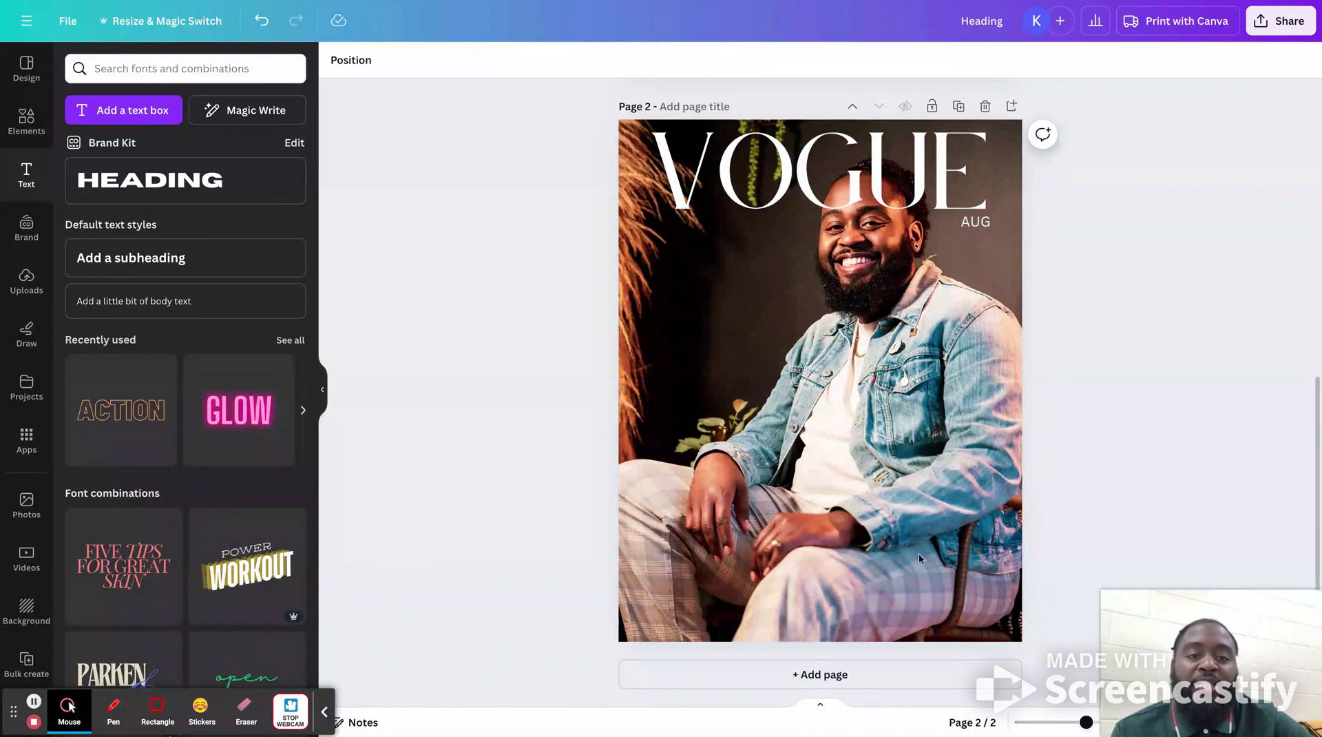
{"action": "scroll", "coordinate": [845, 510], "scroll_direction": "up", "scroll_amount": 3}
{"action": "scroll", "coordinate": [844, 509], "scroll_direction": "down", "scroll_amount": 3}
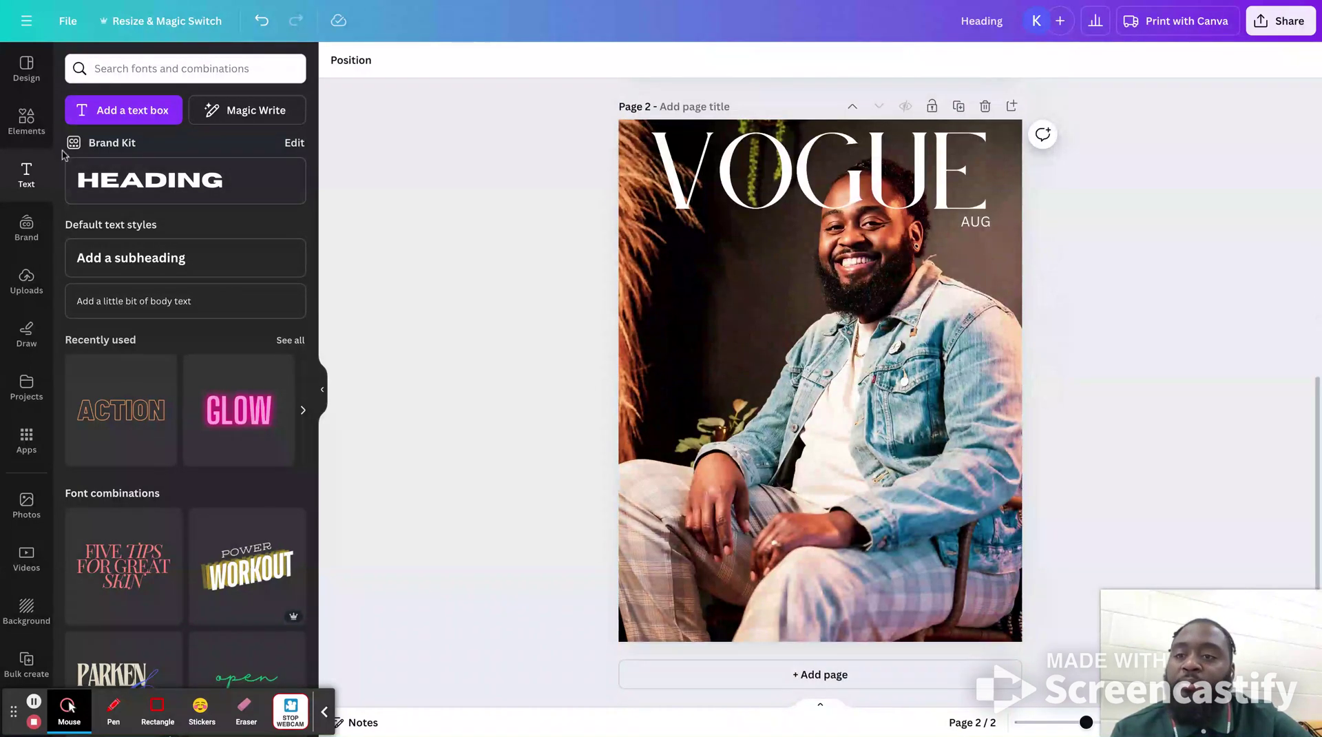
{"action": "left_click", "coordinate": [31, 120]}
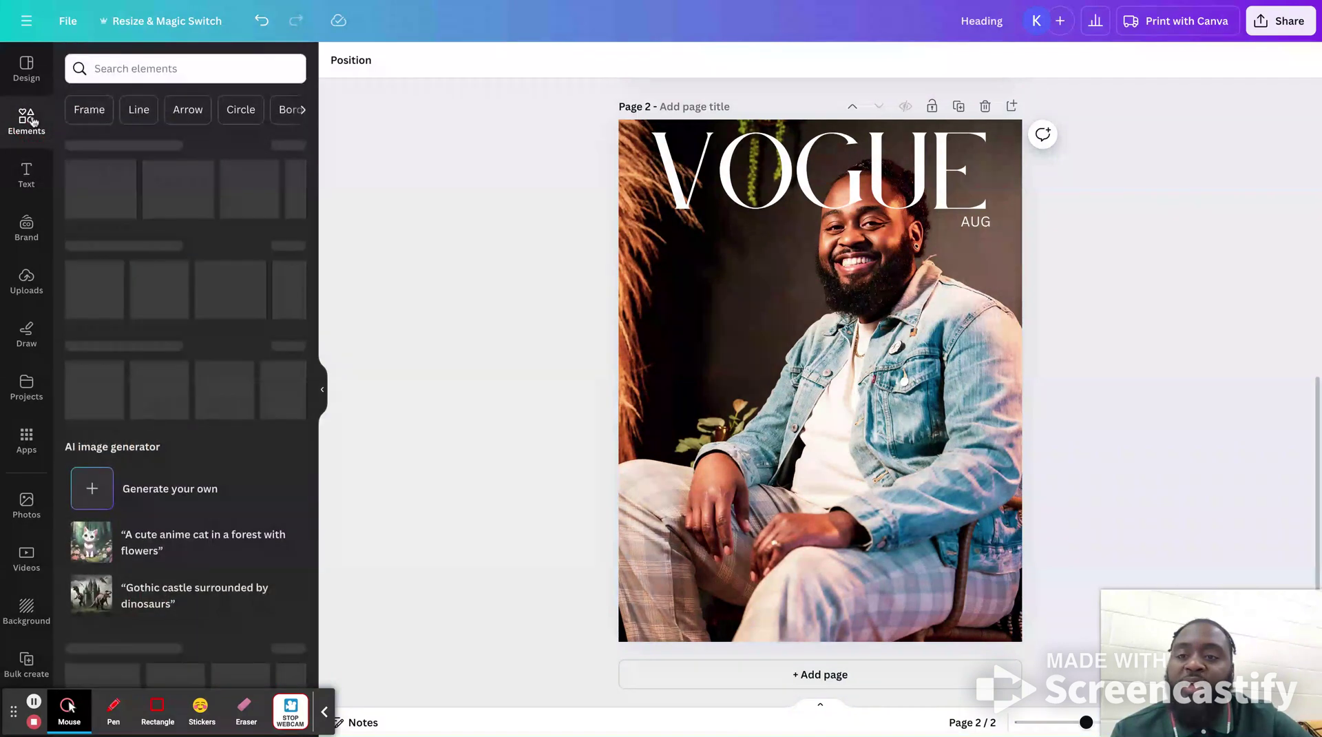
{"action": "left_click", "coordinate": [135, 74]}
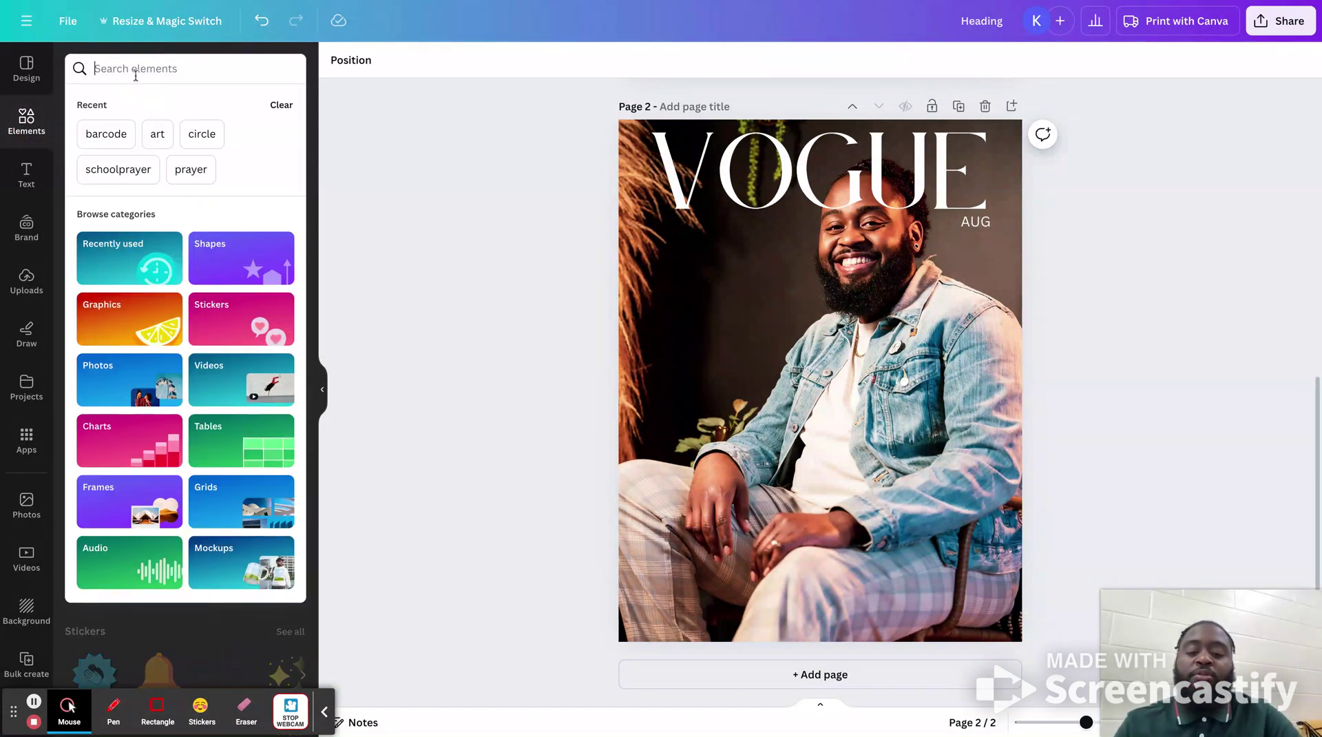
{"action": "type", "text": "ba"}
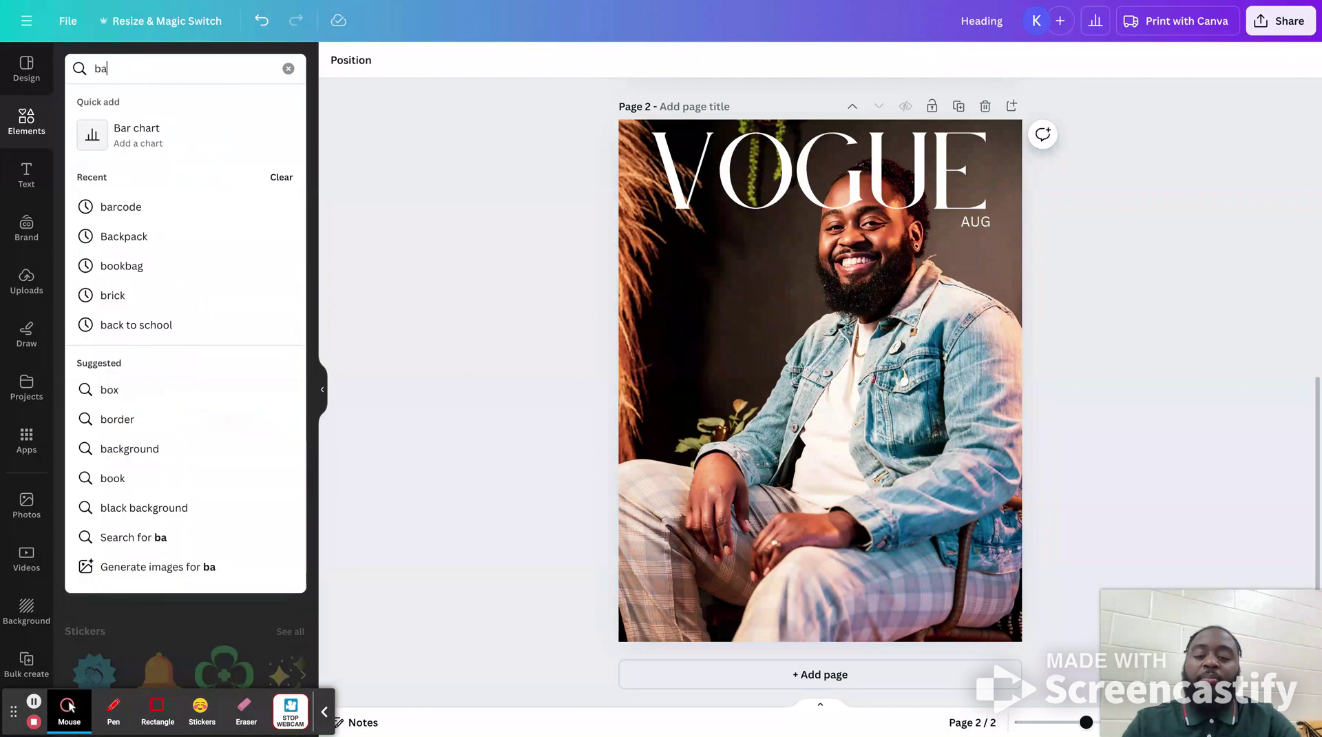
{"action": "type", "text": "rcode"}
{"action": "key", "text": "Return"}
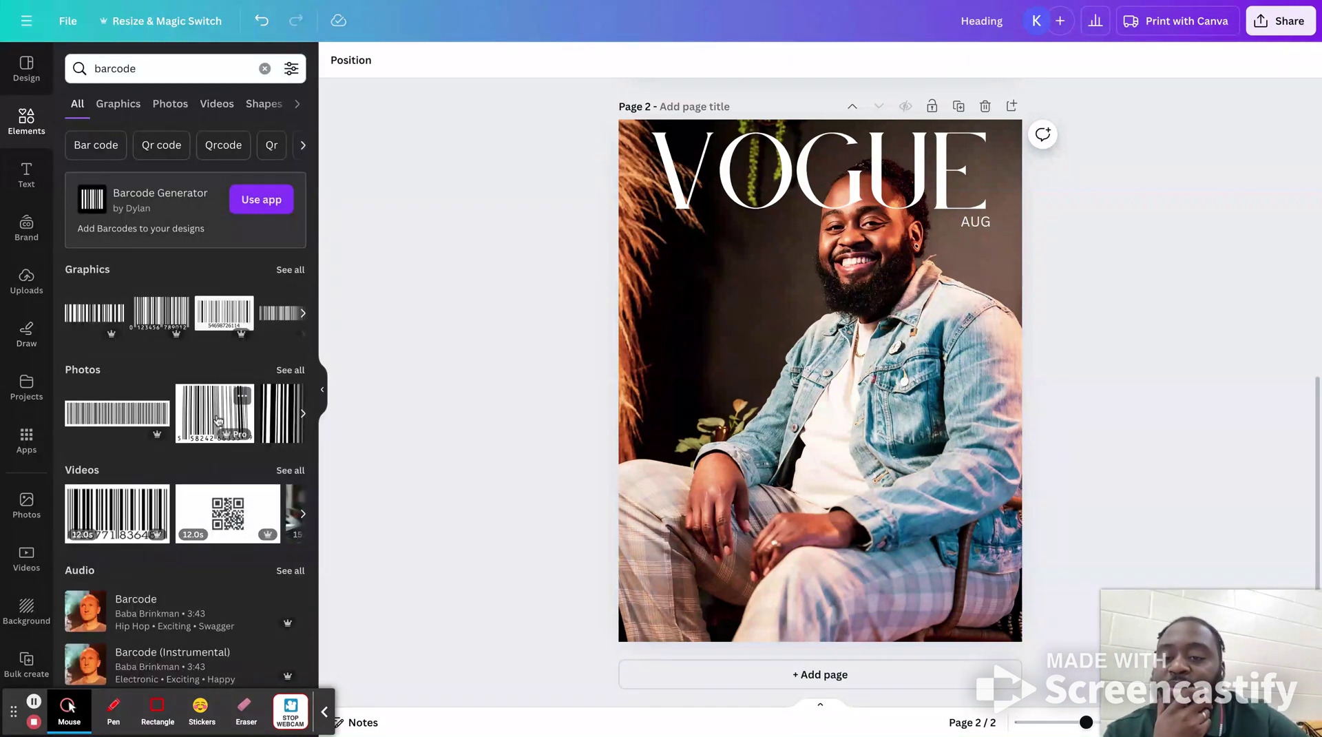
{"action": "left_click", "coordinate": [290, 370]}
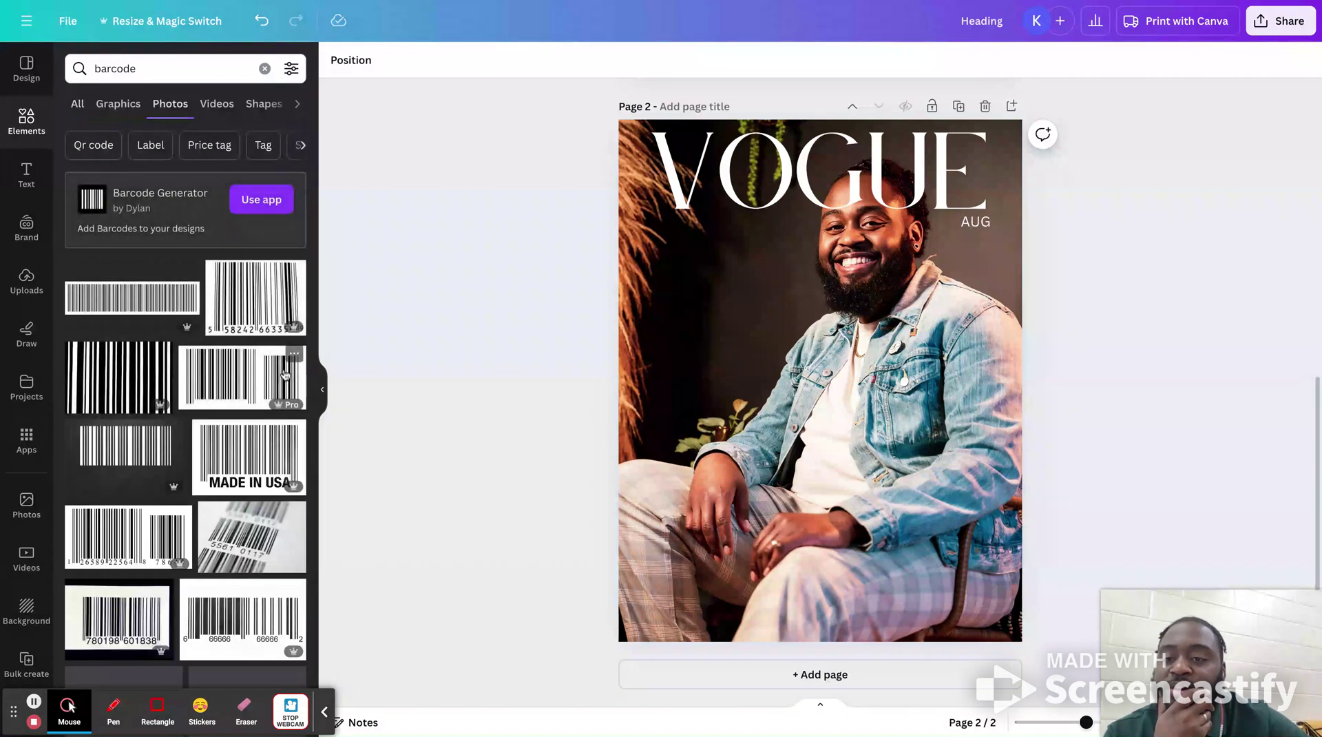
Add the white two-part barcode photo with digits to page 2 and shrink it into the cover's lower-left corner
{"action": "scroll", "coordinate": [238, 352], "scroll_direction": "down", "scroll_amount": 5}
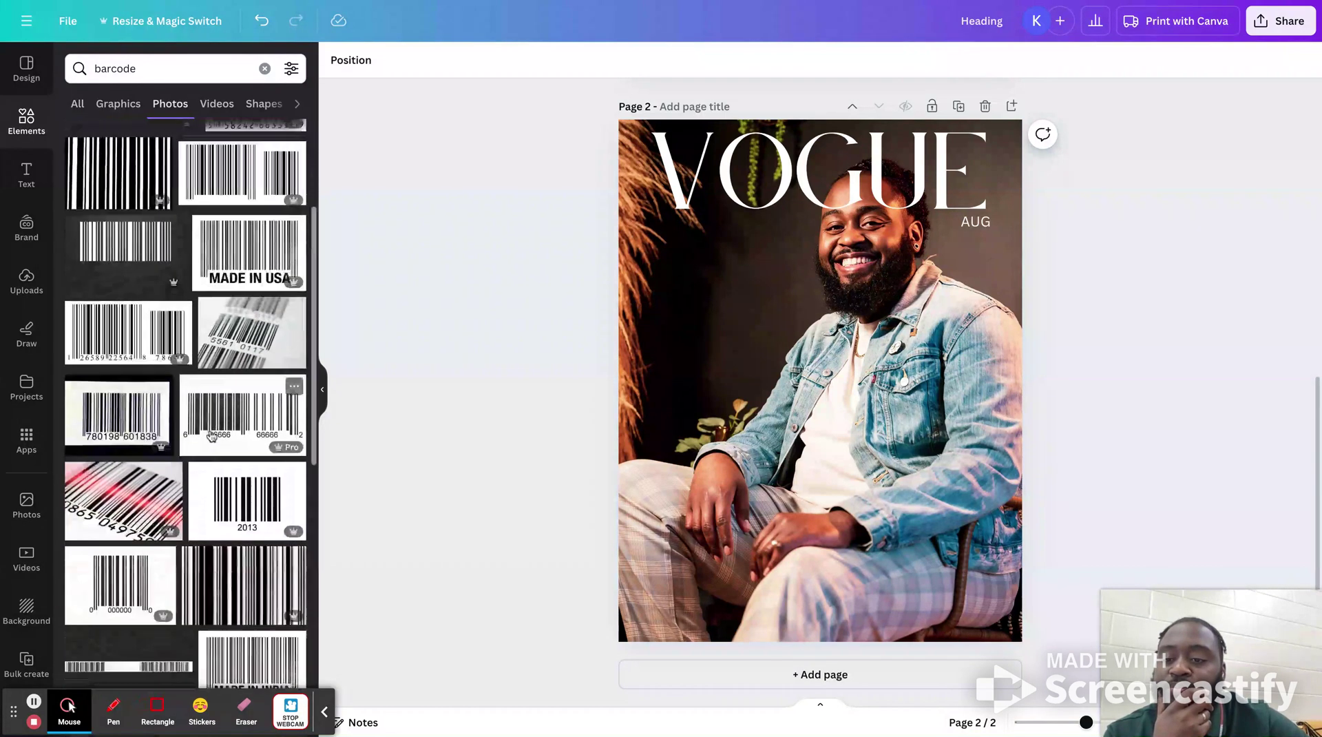
{"action": "scroll", "coordinate": [211, 436], "scroll_direction": "down", "scroll_amount": 3}
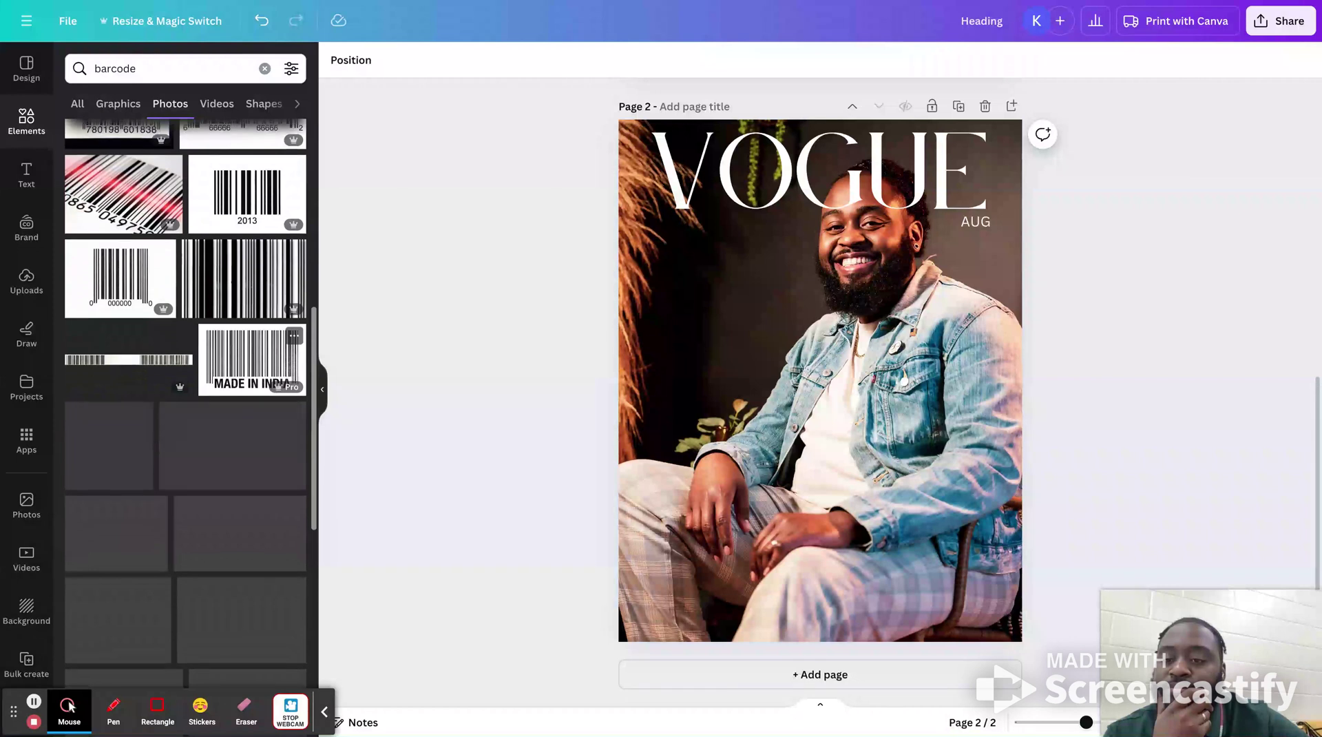
{"action": "scroll", "coordinate": [186, 386], "scroll_direction": "down", "scroll_amount": 3}
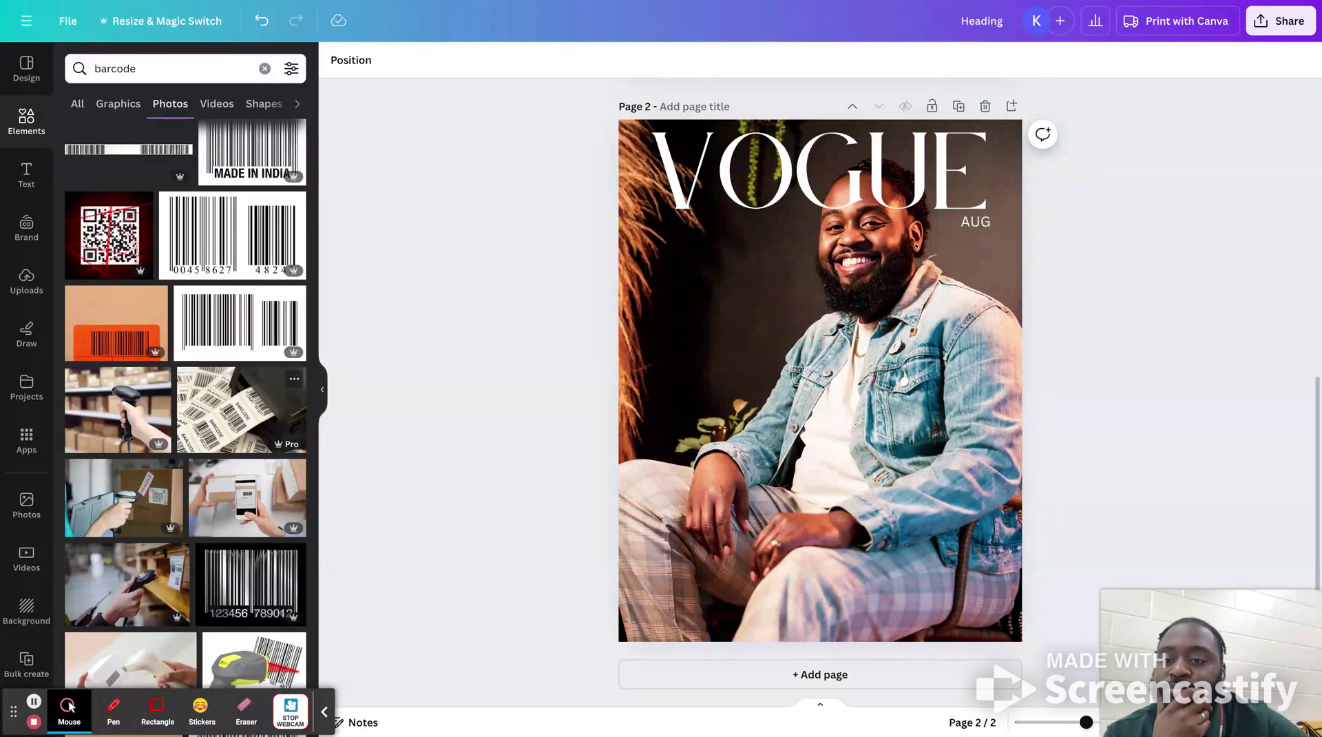
{"action": "scroll", "coordinate": [186, 406], "scroll_direction": "up", "scroll_amount": 7}
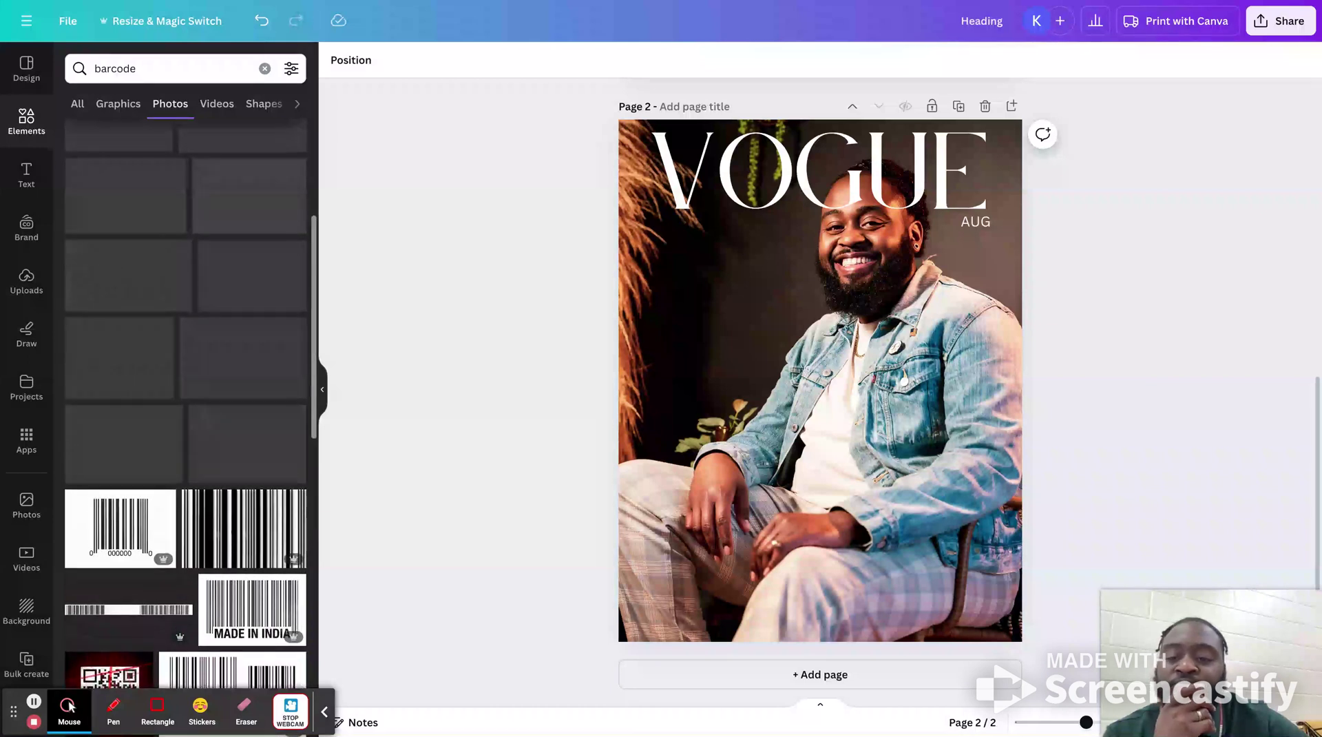
{"action": "scroll", "coordinate": [186, 406], "scroll_direction": "up", "scroll_amount": 3}
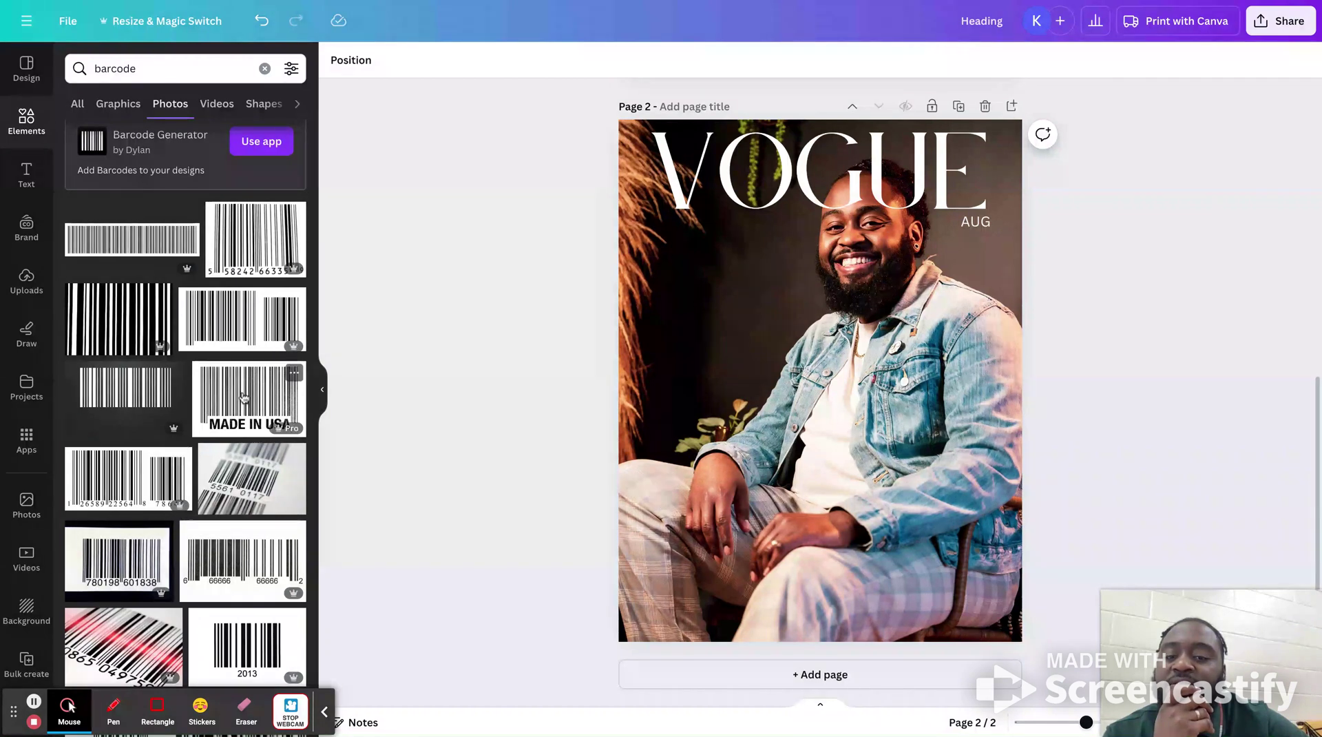
{"action": "left_click", "coordinate": [146, 482]}
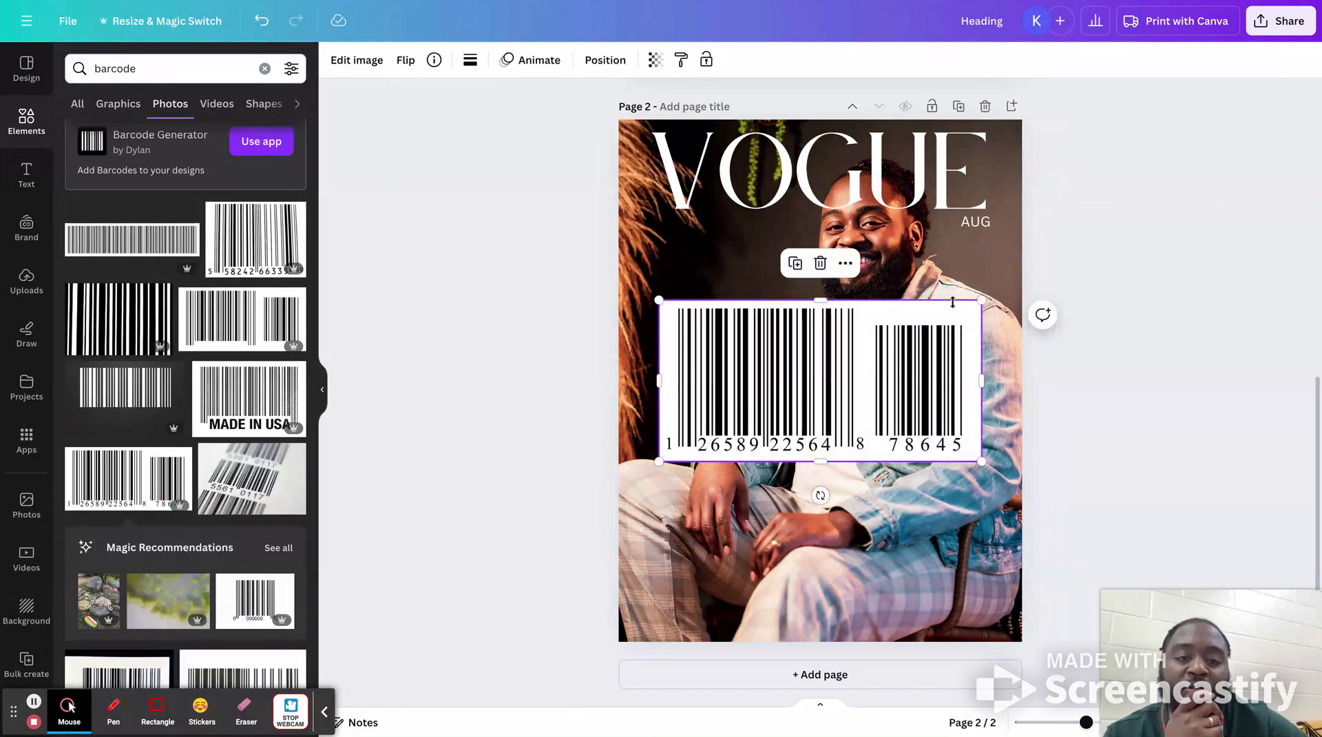
{"action": "left_click_drag", "start_coordinate": [981, 300], "coordinate": [706, 609]}
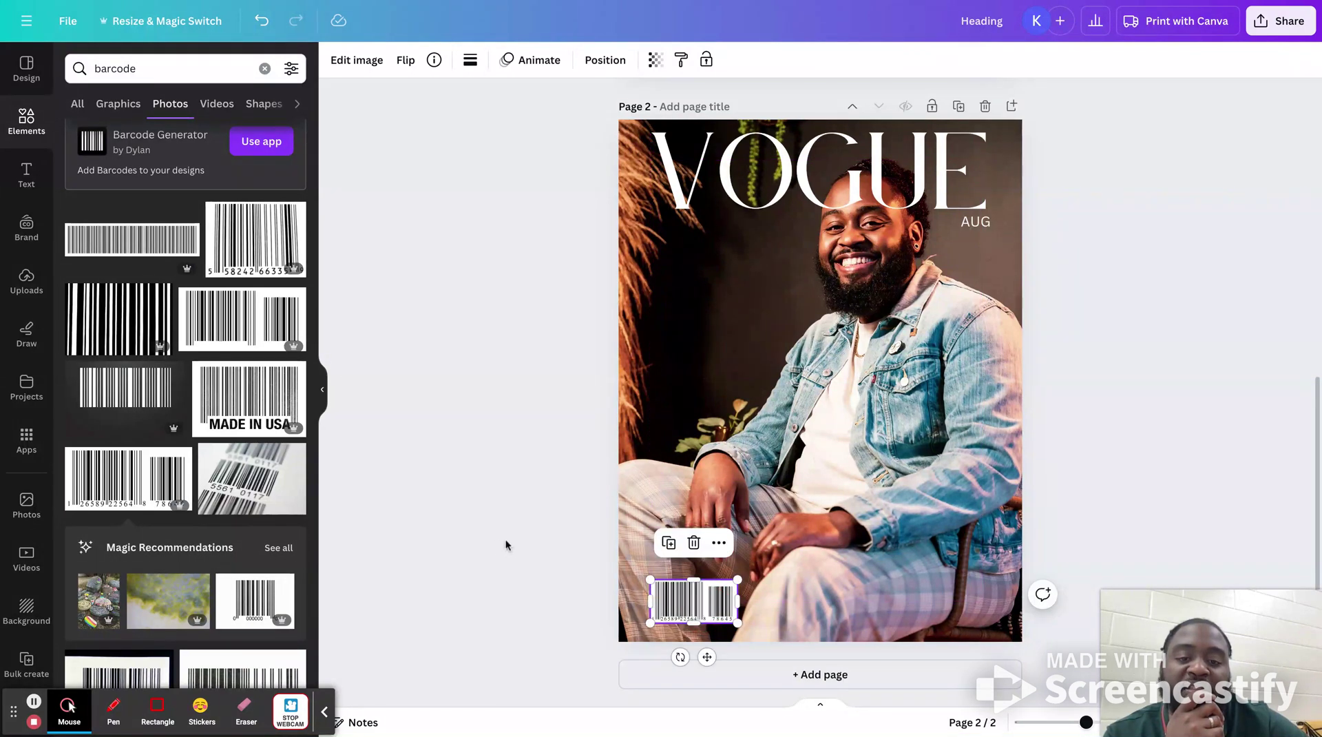
{"action": "left_click", "coordinate": [486, 545]}
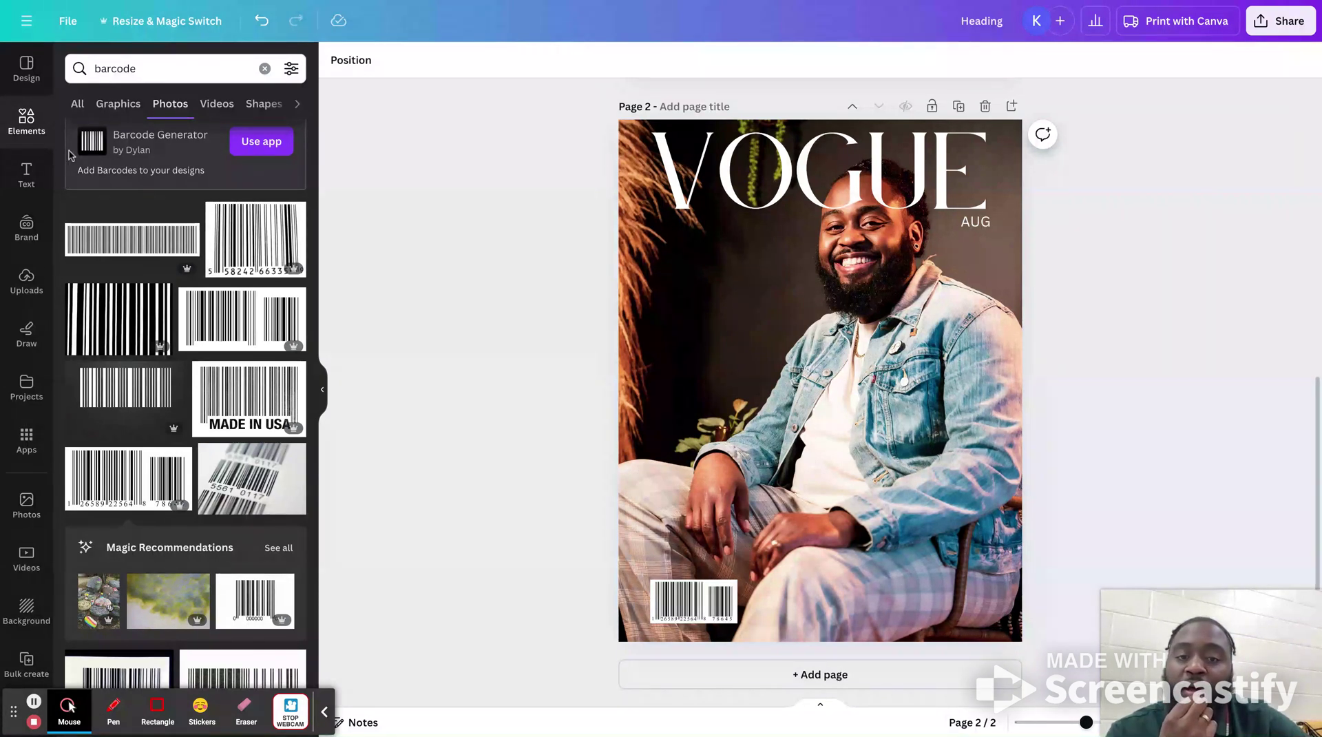
Add a subheading to page 2 reading the cover subject's first name followed by "The Art Teach"
{"action": "scroll", "coordinate": [62, 148], "scroll_direction": "up", "scroll_amount": 1}
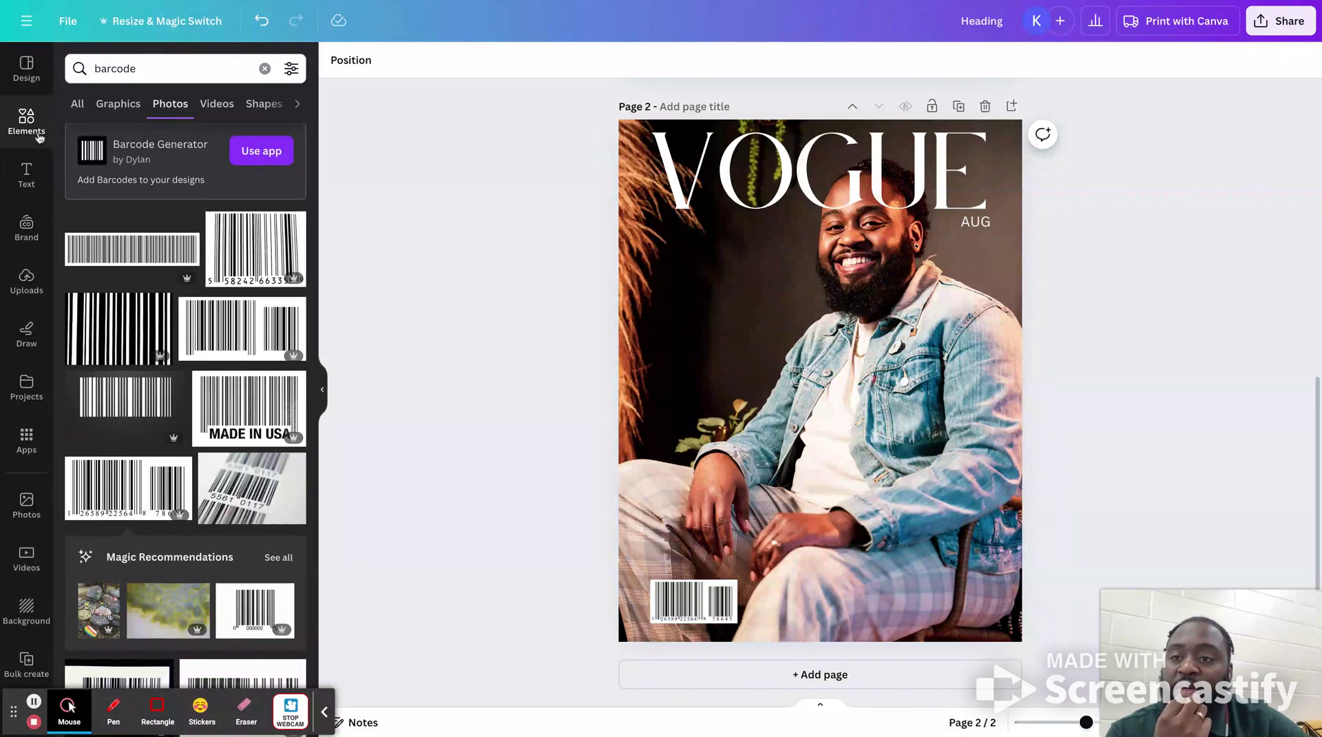
{"action": "left_click", "coordinate": [26, 176]}
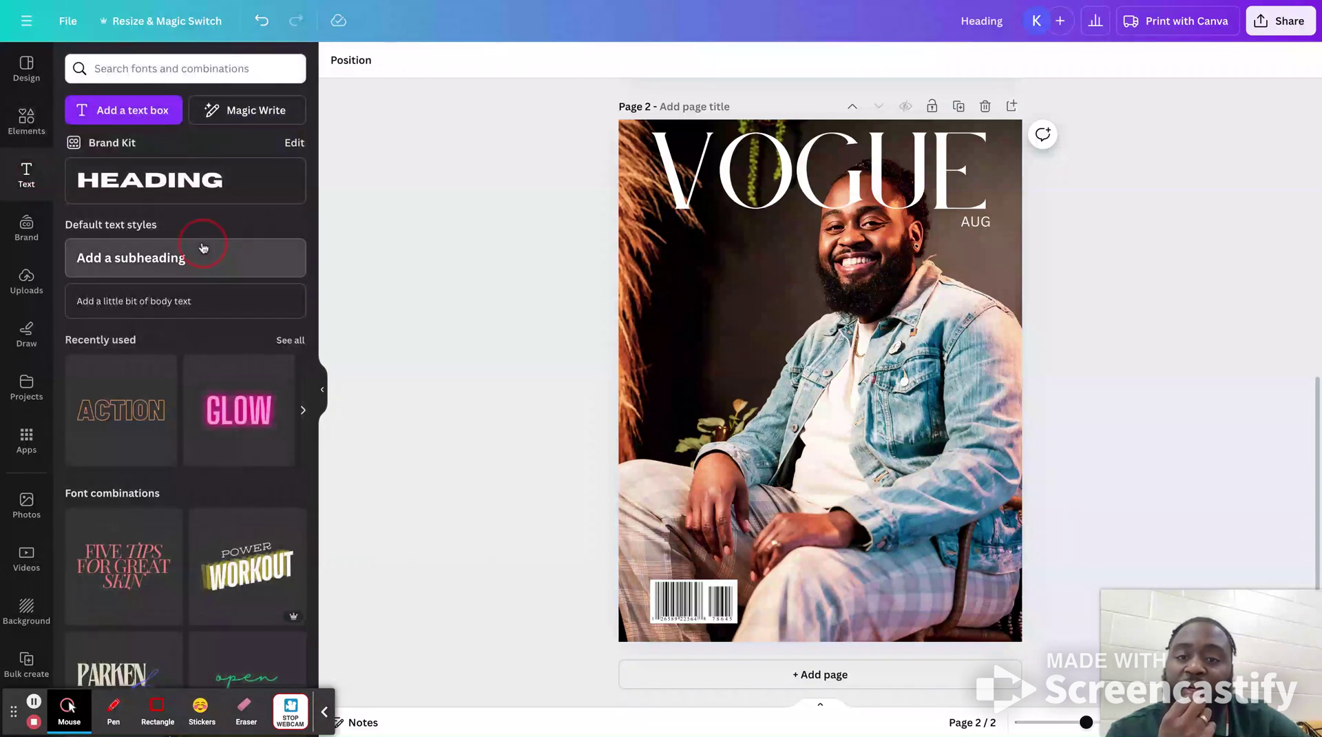
{"action": "left_click", "coordinate": [203, 248]}
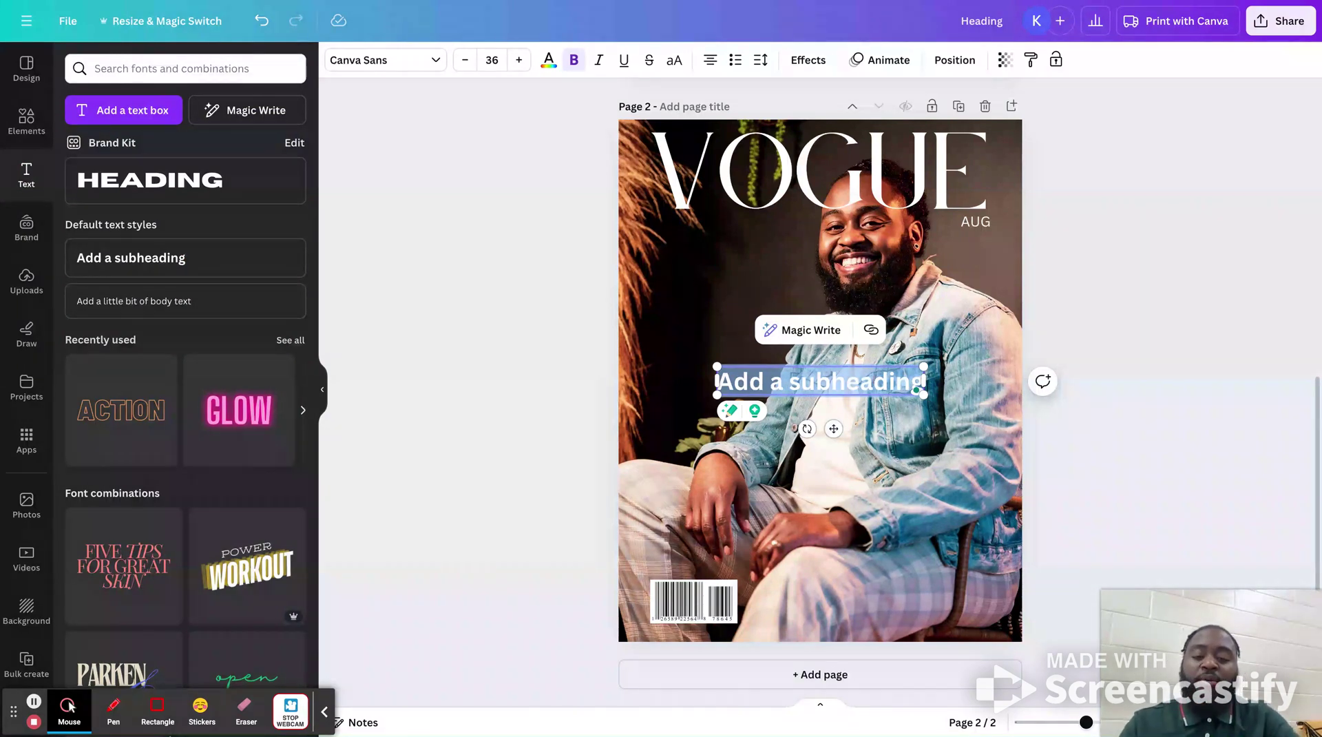
{"action": "type", "text": "Ro"}
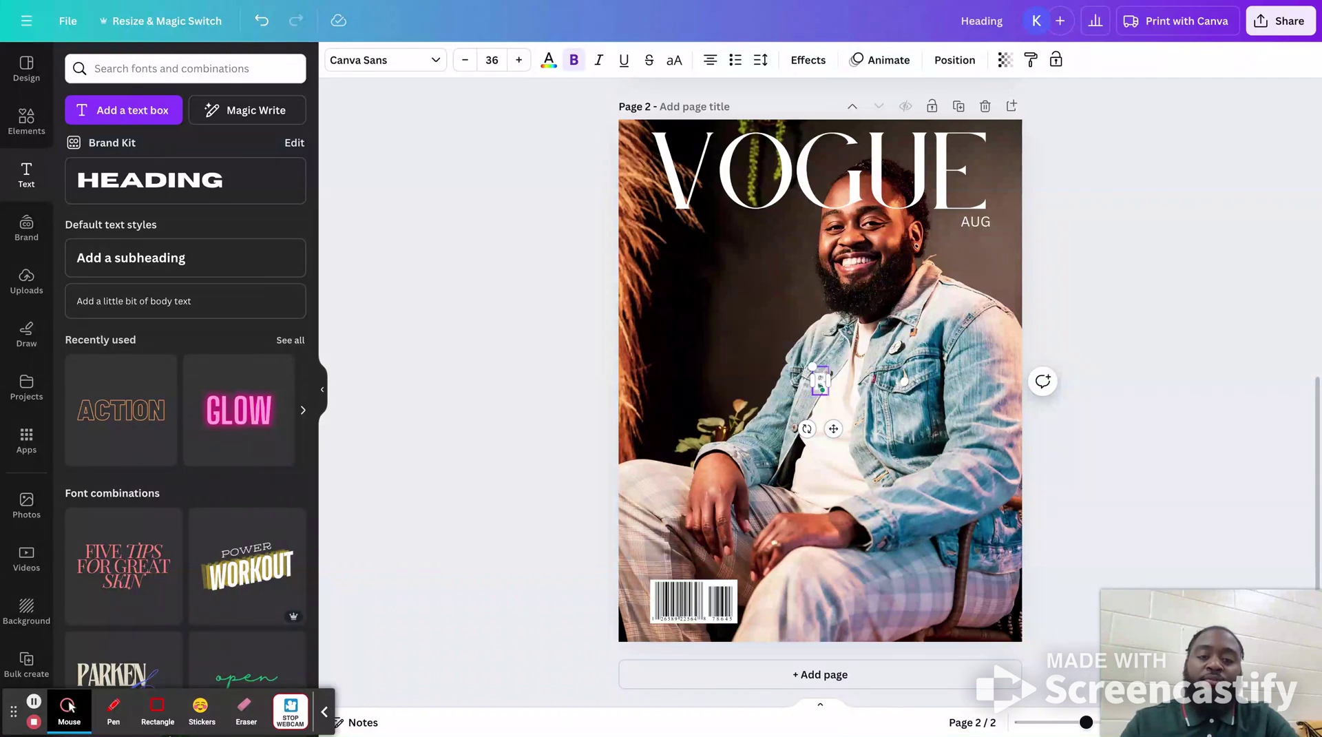
{"action": "type", "text": "d"}
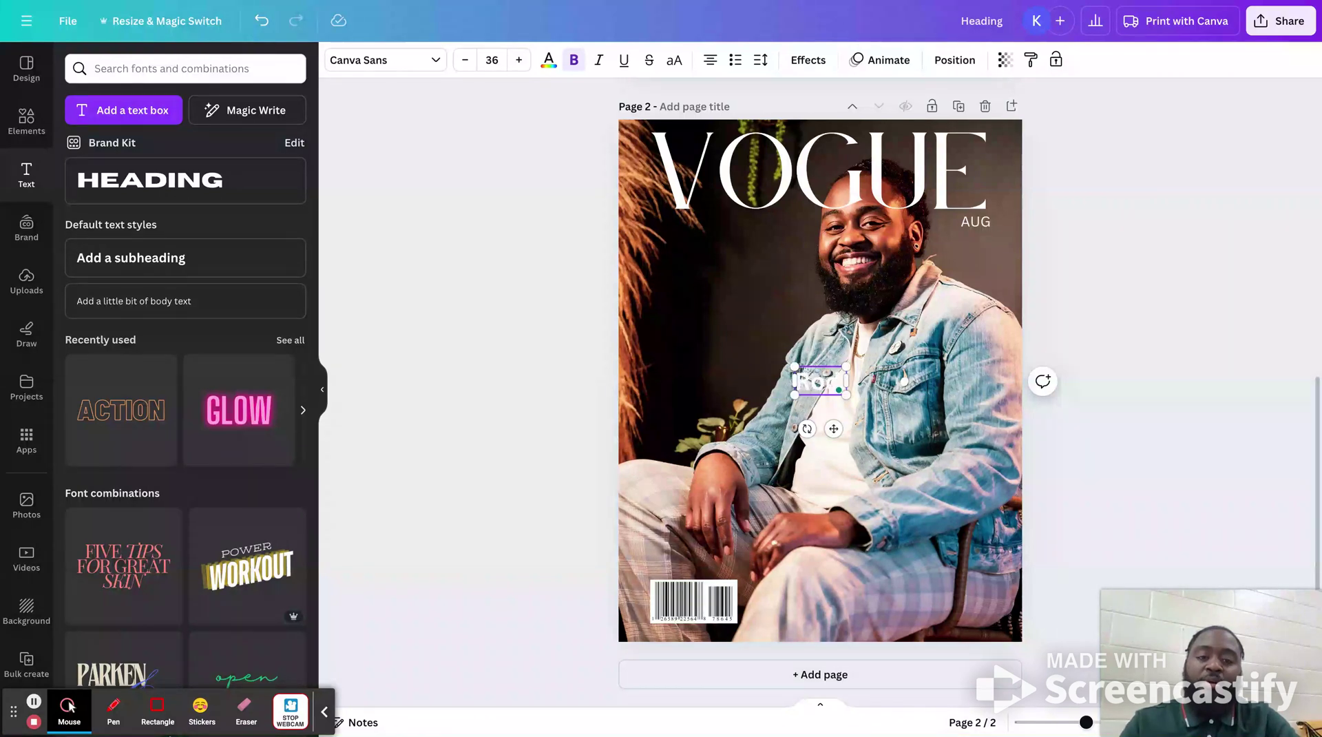
{"action": "type", "text": "e"}
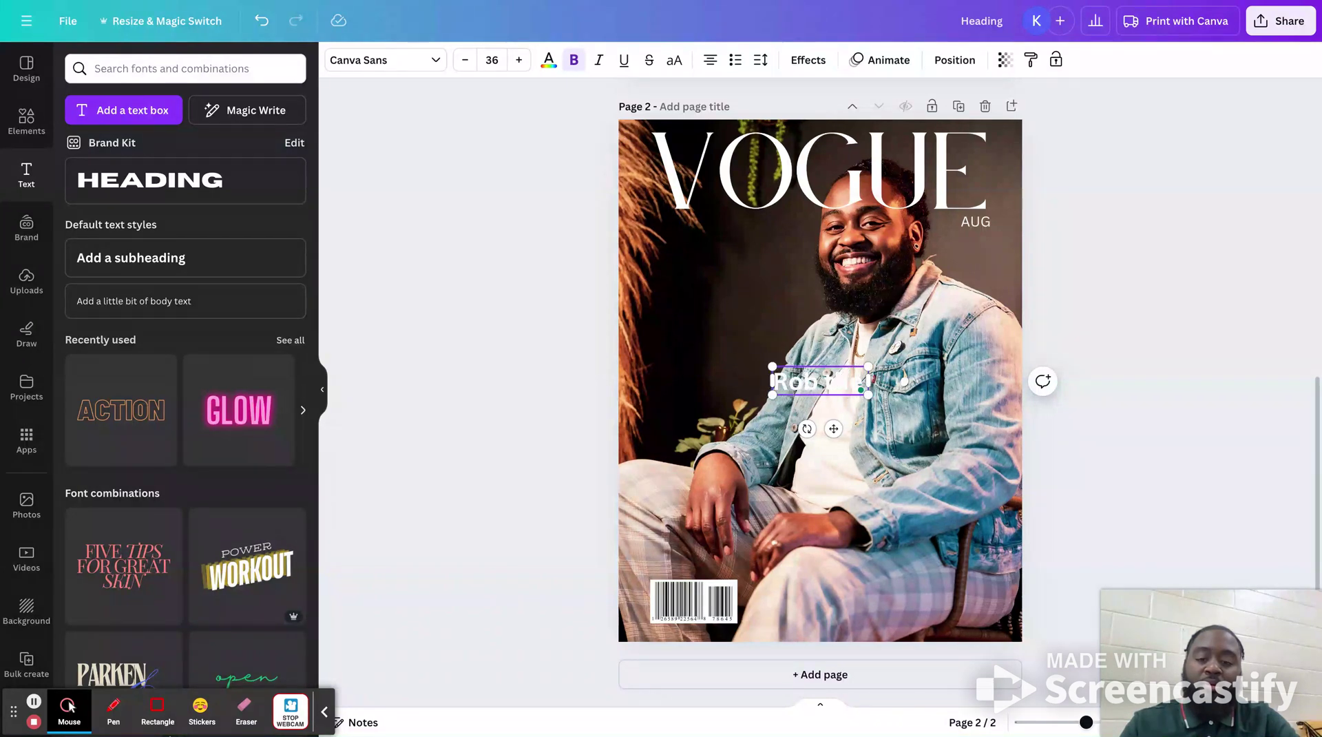
{"action": "type", "text": "rtArt Te"}
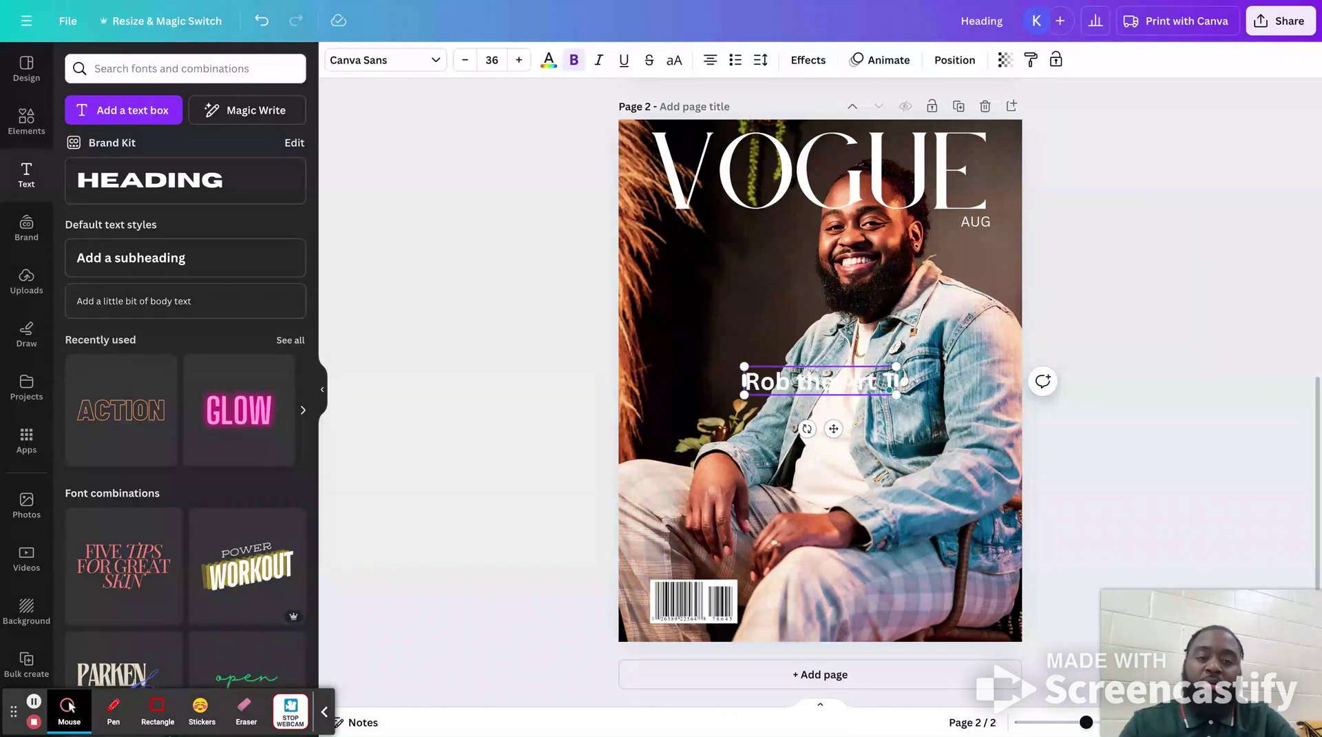
{"action": "type", "text": "ach"}
{"action": "left_click", "coordinate": [776, 381]}
{"action": "key", "text": "BackSpace"}
{"action": "type", "text": "T"}
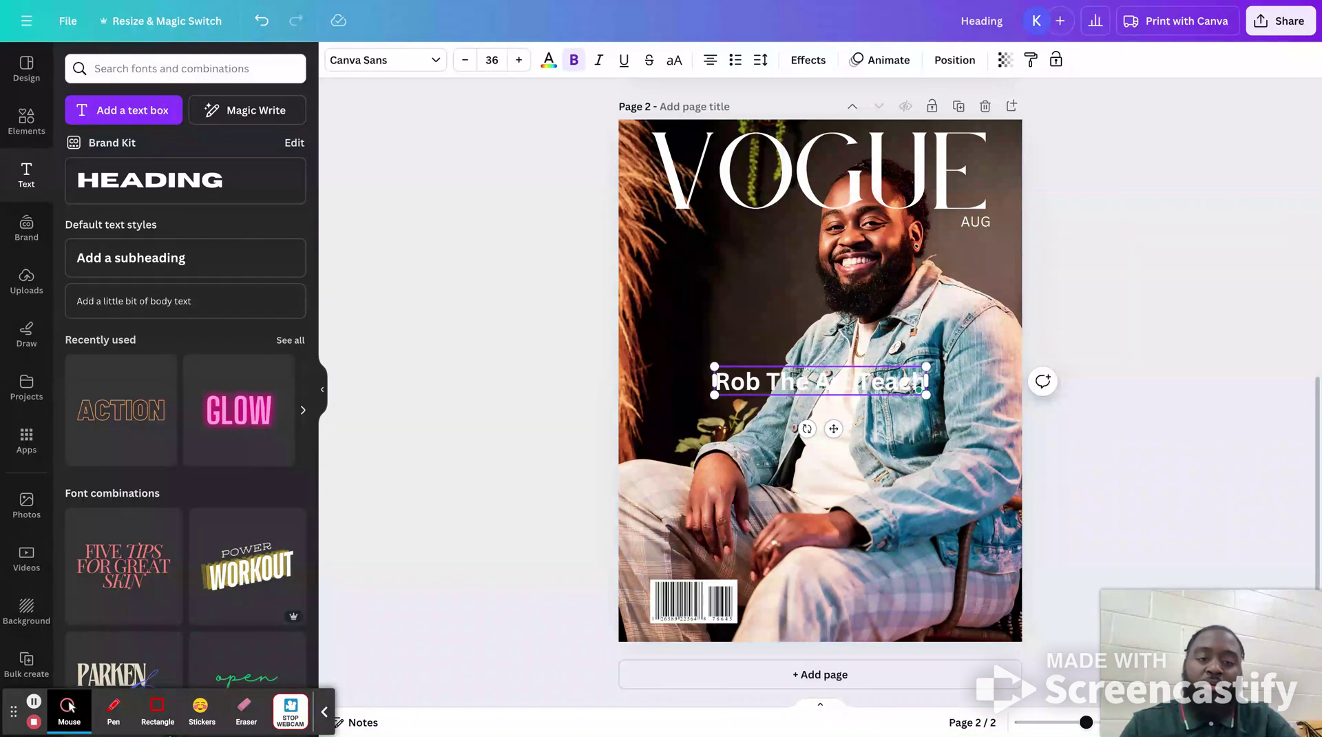
Add a second line reading "Talks all things art and fashion" to the subheading
{"action": "left_click", "coordinate": [917, 387]}
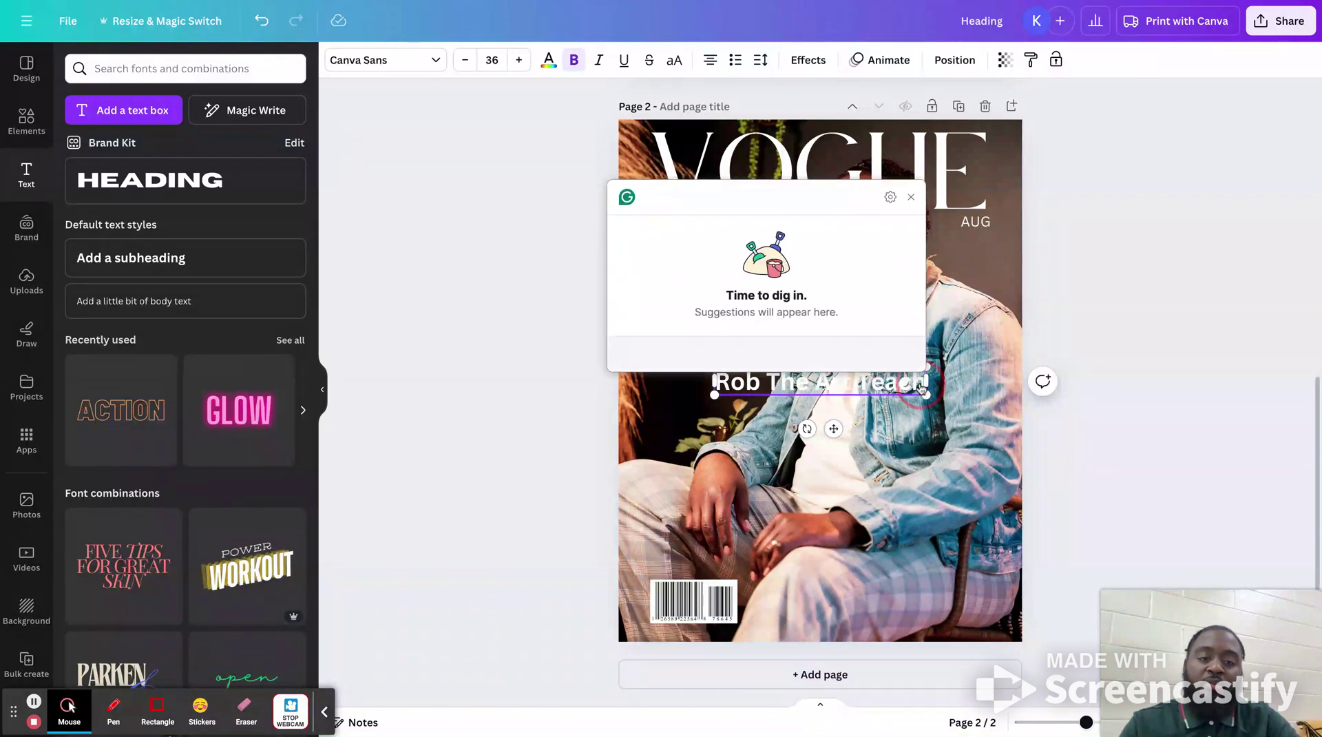
{"action": "key", "text": "Return"}
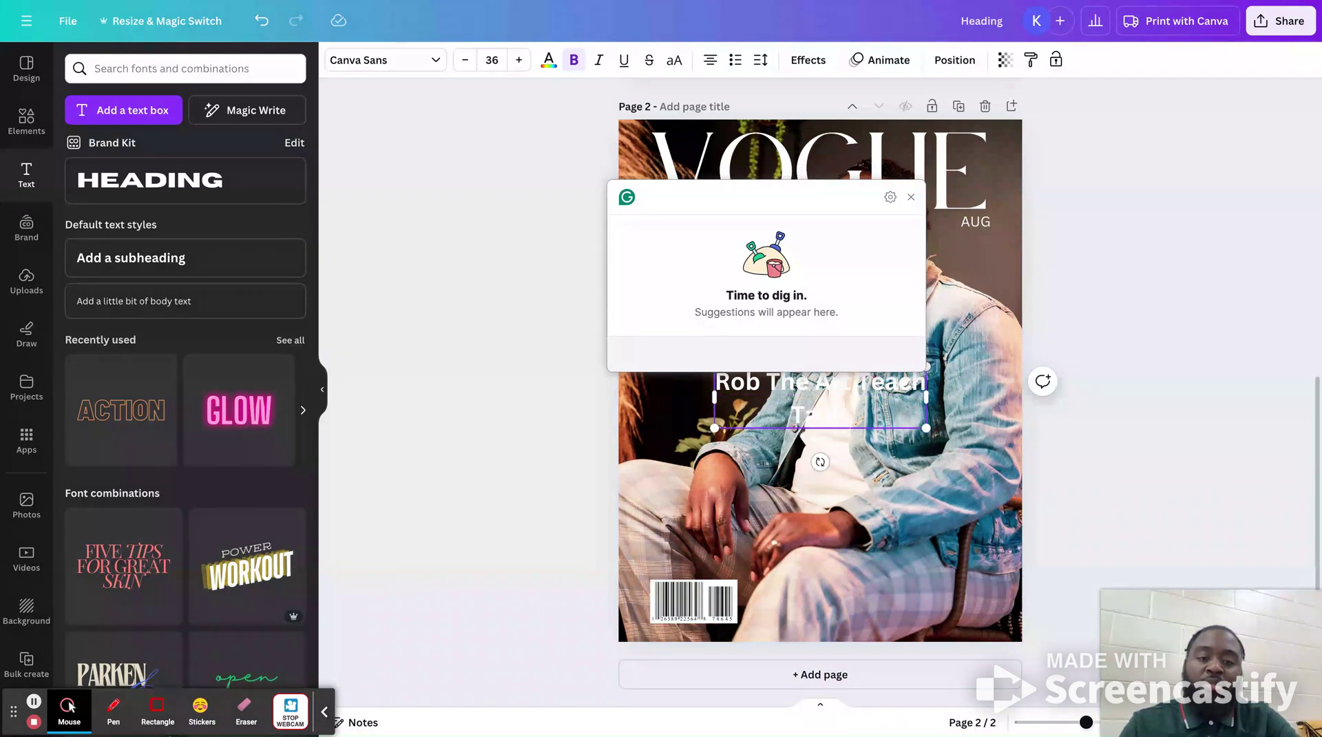
{"action": "type", "text": "Talks Fashin"}
{"action": "type", "text": "g"}
{"action": "key", "text": "BackSpace"}
{"action": "key", "text": "BackSpace"}
{"action": "key", "text": "BackSpace"}
{"action": "key", "text": "BackSpace"}
{"action": "key", "text": "BackSpace"}
{"action": "key", "text": "BackSpace"}
{"action": "key", "text": "BackSpace"}
{"action": "type", "text": "ll things art"}
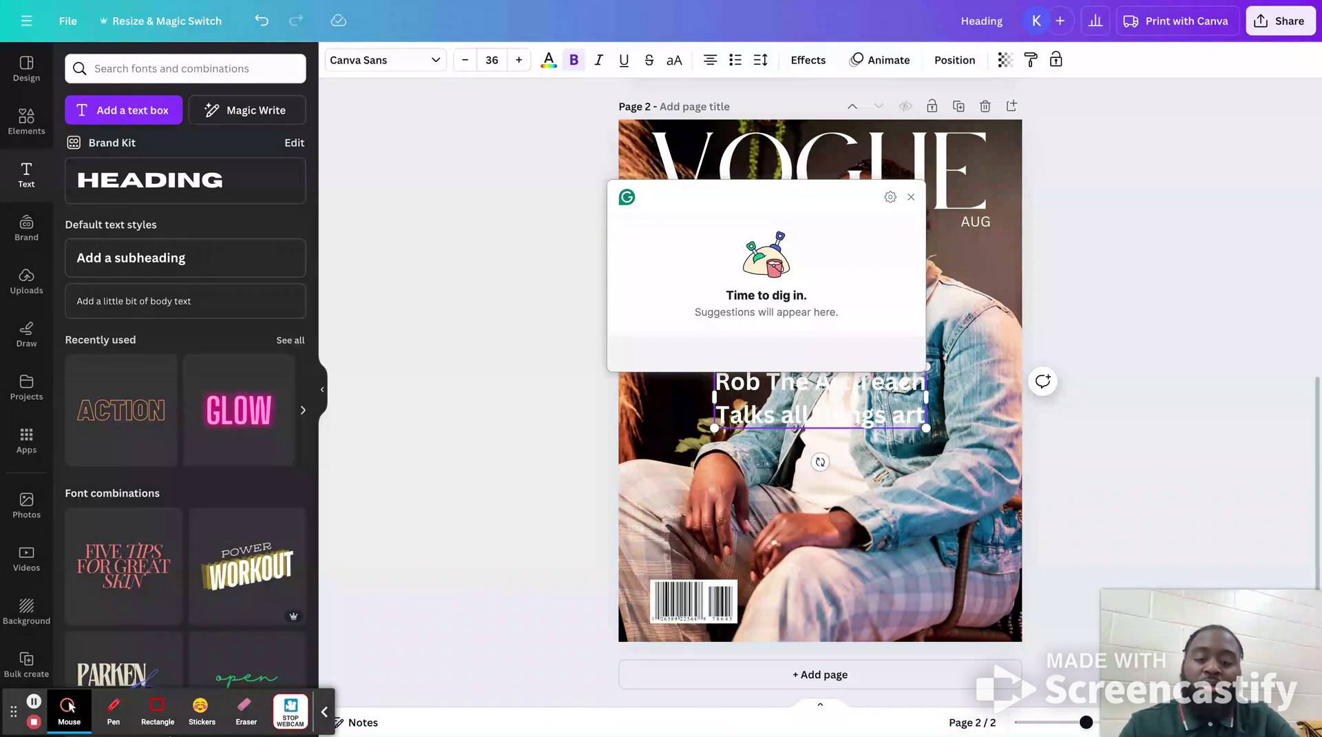
{"action": "type", "text": " and fashion"}
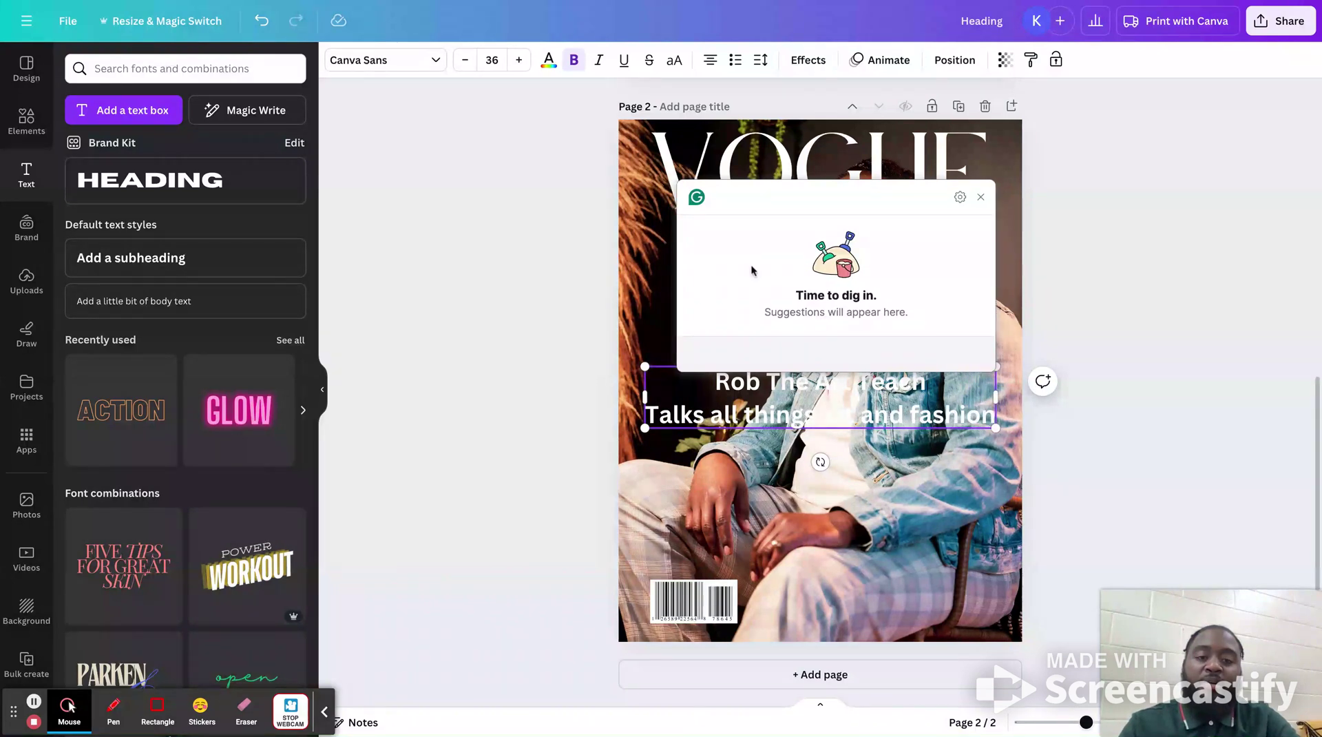
{"action": "left_click", "coordinate": [542, 329]}
Narrow the subheading so it wraps onto three lines and scale it down to font size 22
{"action": "left_click_drag", "start_coordinate": [851, 417], "coordinate": [791, 336]}
{"action": "left_click_drag", "start_coordinate": [937, 320], "coordinate": [835, 320]}
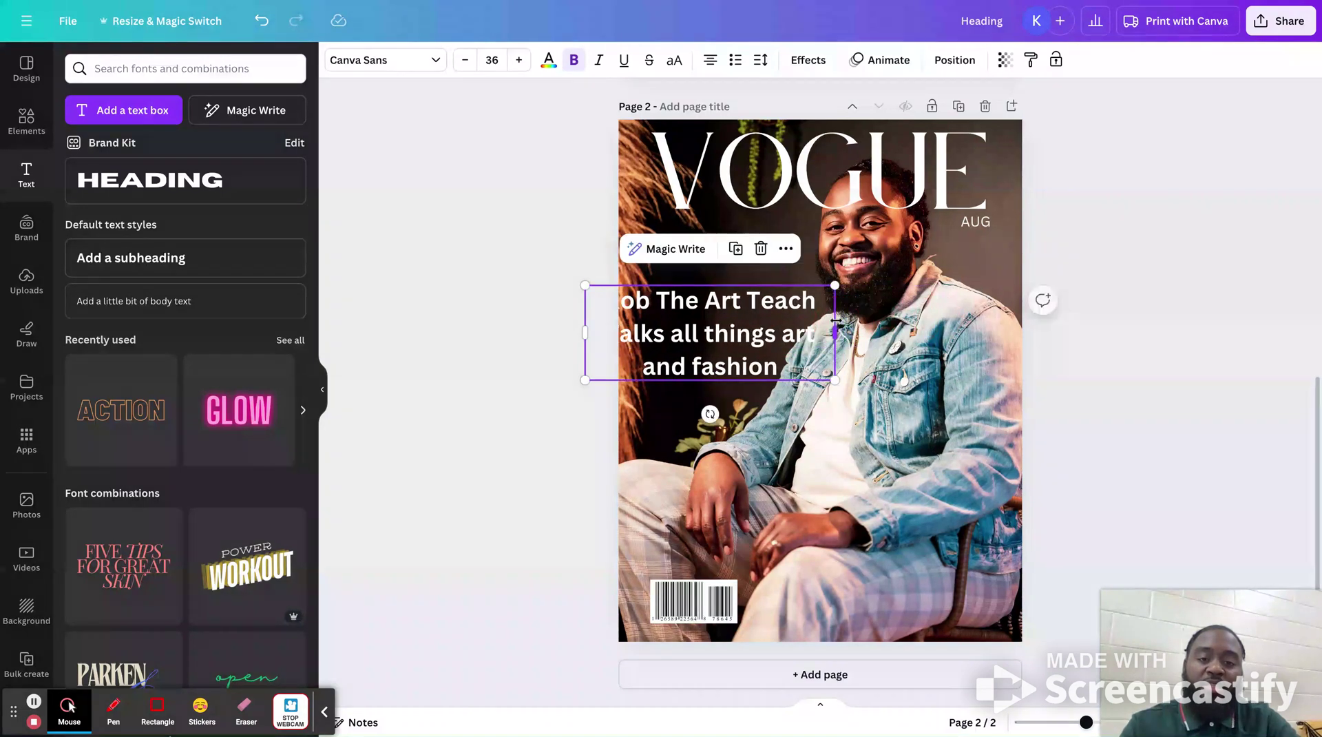
{"action": "triple_click", "coordinate": [750, 334]}
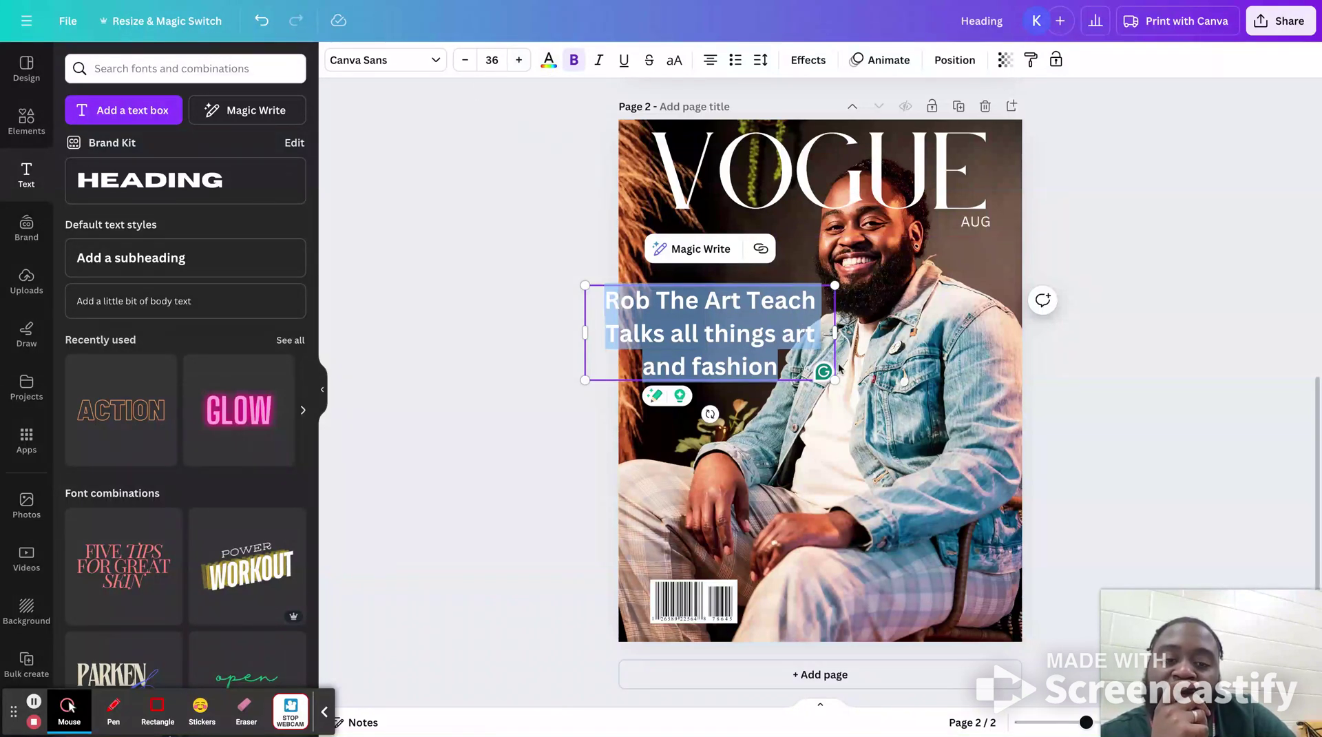
{"action": "left_click_drag", "start_coordinate": [836, 379], "coordinate": [738, 342]}
Move the subheading below the VOGUE title, in line with the V and the barcode's left edge, and left-align its text
{"action": "left_click", "coordinate": [523, 308]}
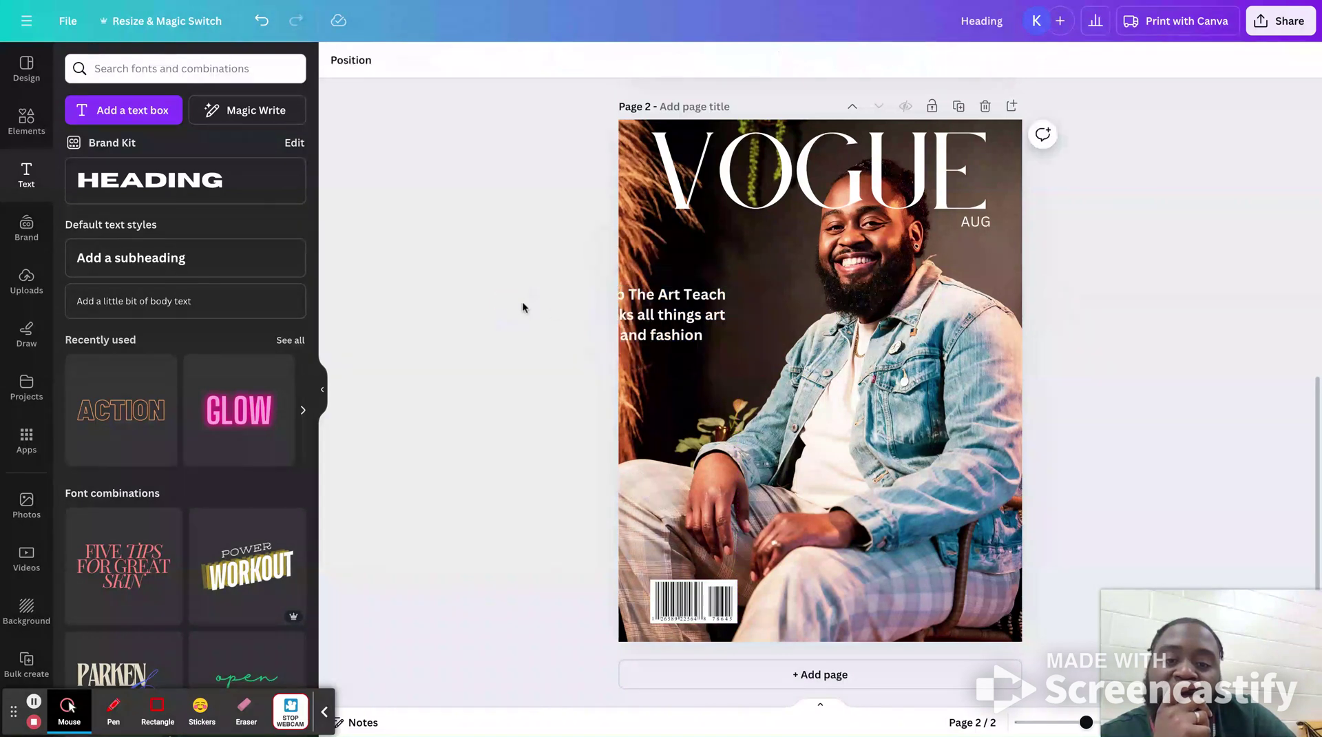
{"action": "left_click_drag", "start_coordinate": [662, 312], "coordinate": [725, 289]}
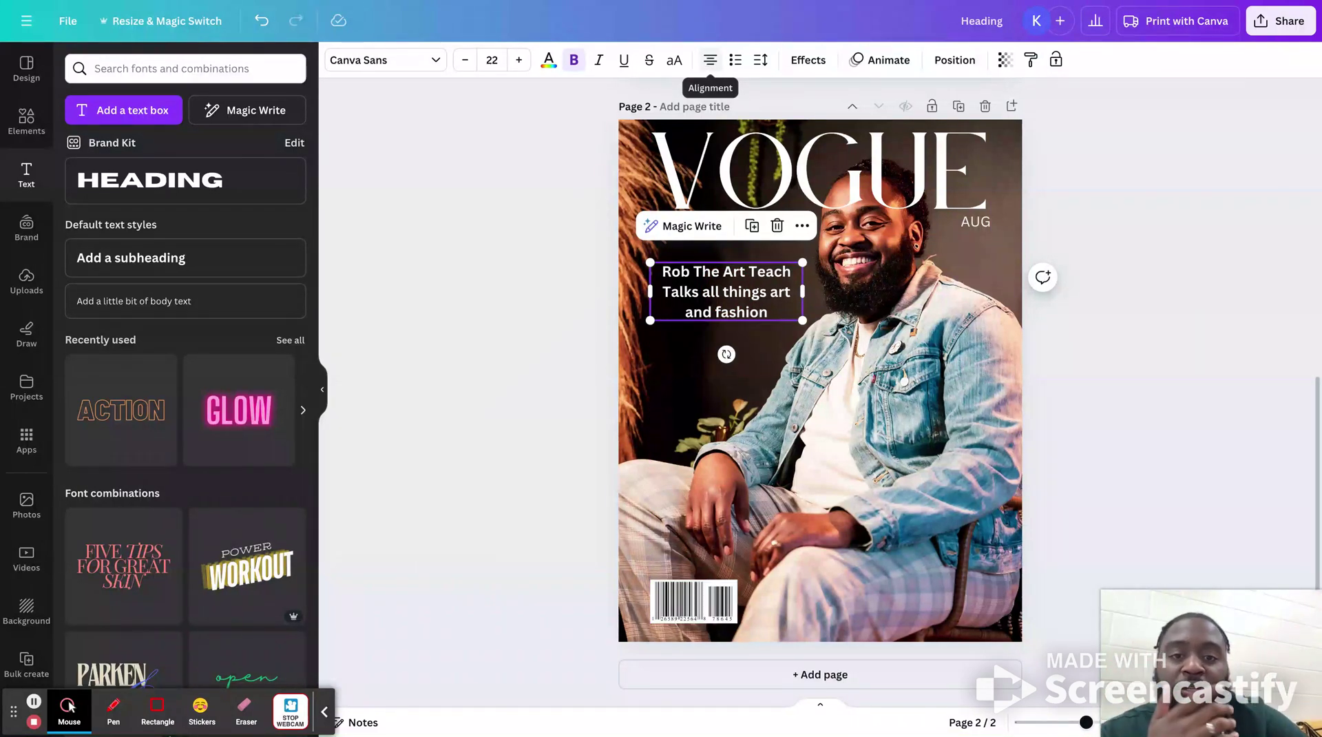
{"action": "left_click", "coordinate": [710, 60]}
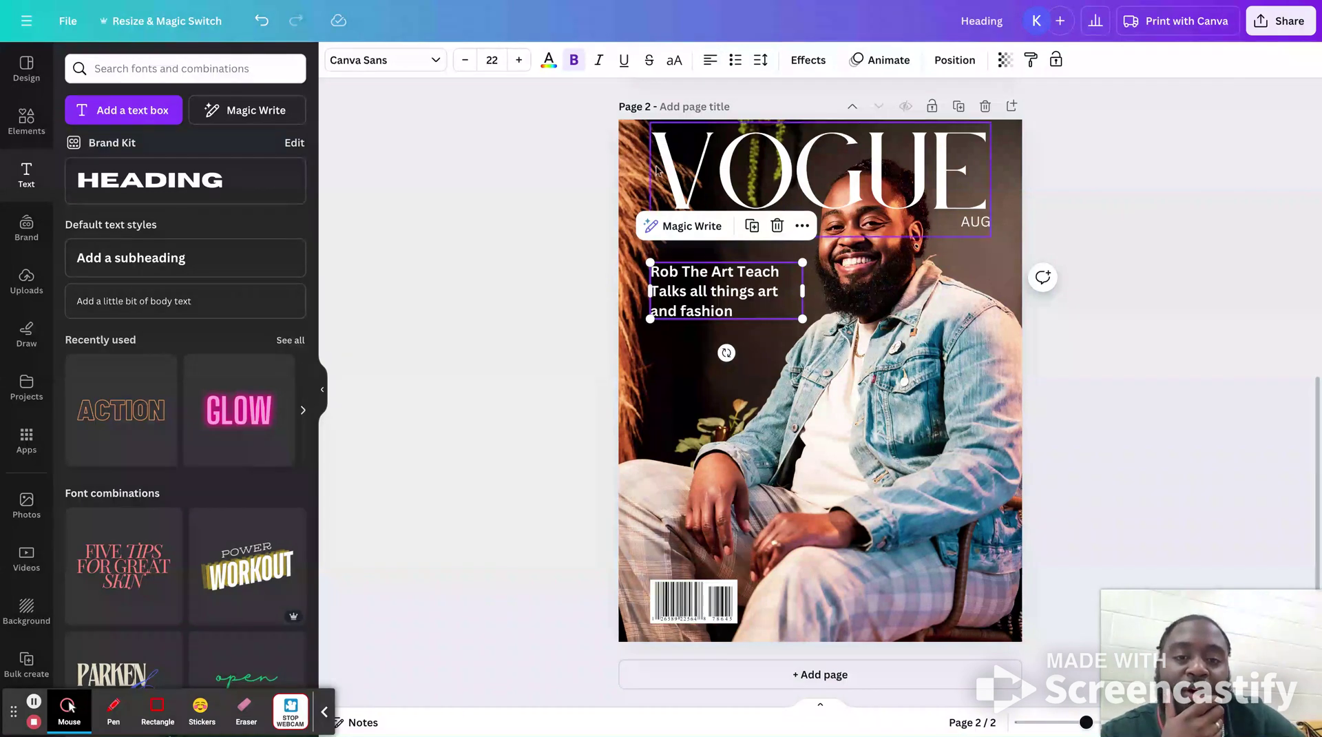
Move the three-line subheading slightly up toward the VOGUE title and convert all its text to uppercase
{"action": "left_click_drag", "start_coordinate": [706, 293], "coordinate": [735, 276]}
{"action": "left_click", "coordinate": [571, 268]}
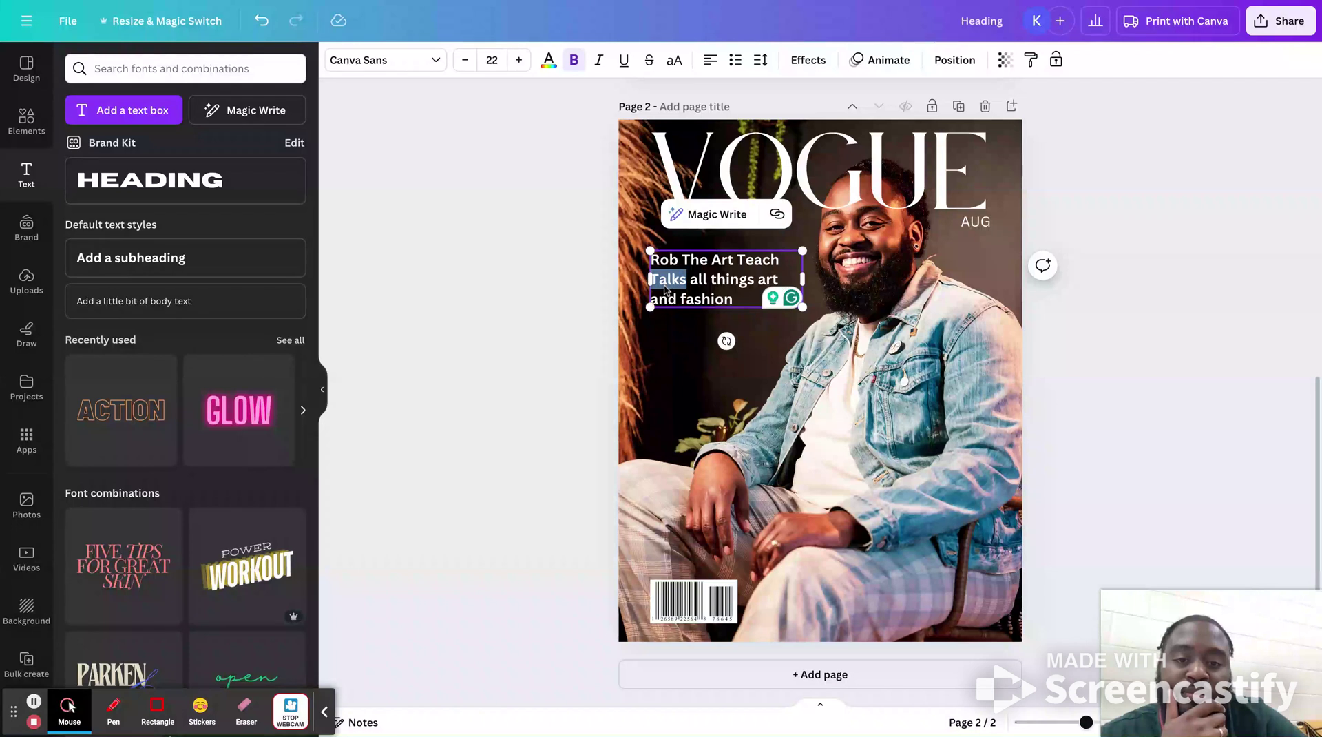
{"action": "left_click", "coordinate": [699, 287]}
{"action": "double_click", "coordinate": [699, 288]}
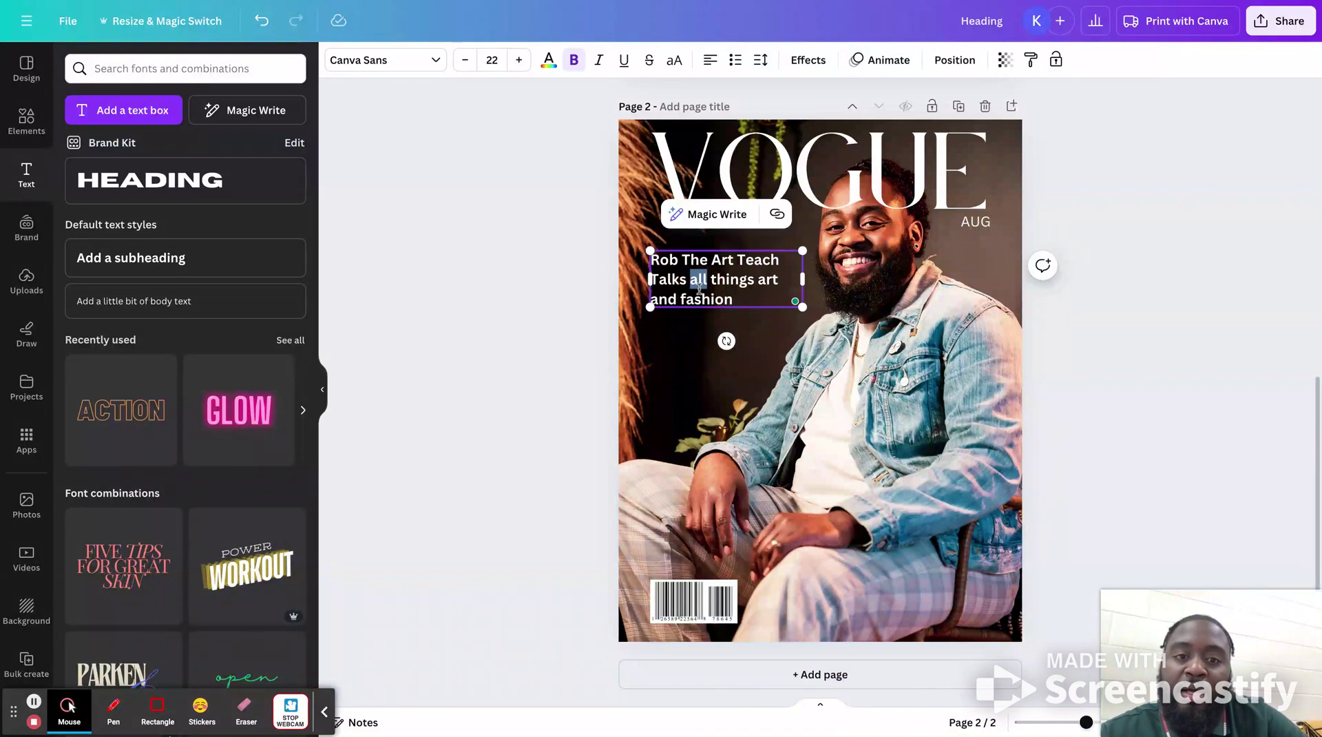
{"action": "triple_click", "coordinate": [699, 287]}
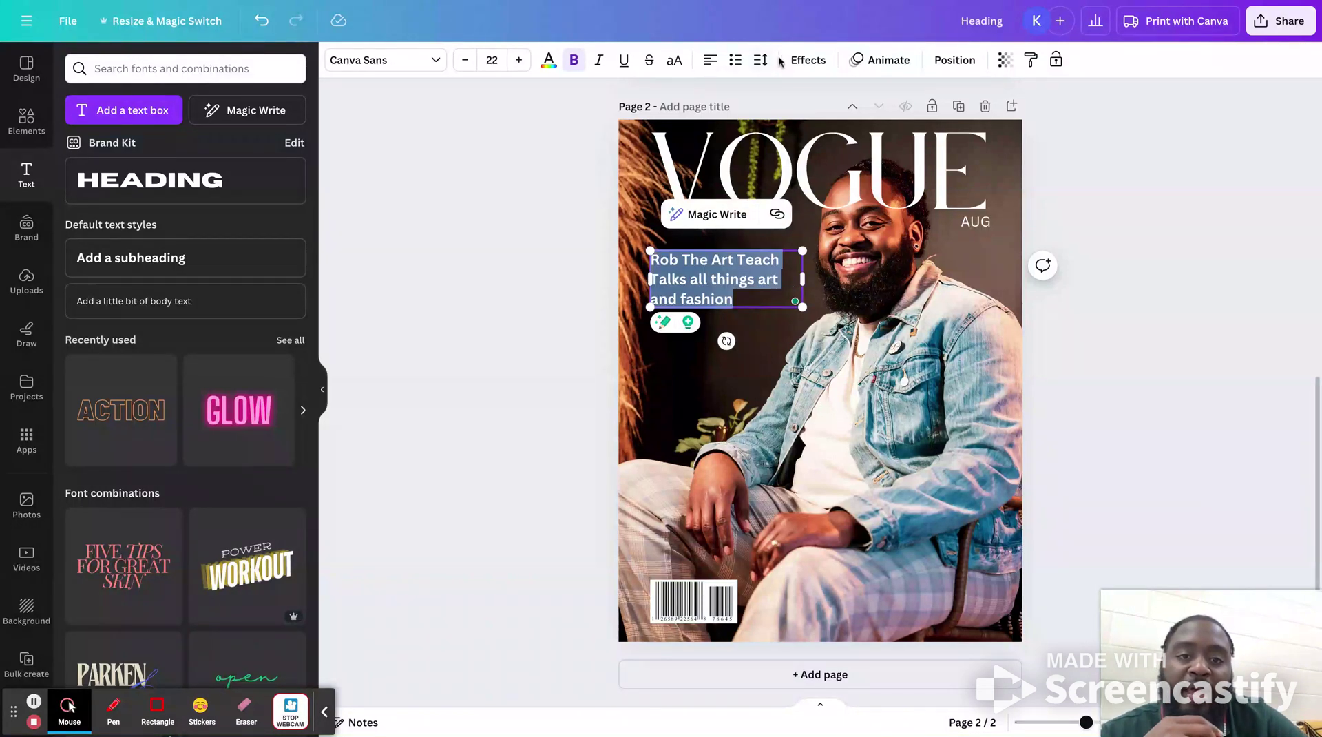
{"action": "left_click", "coordinate": [675, 60]}
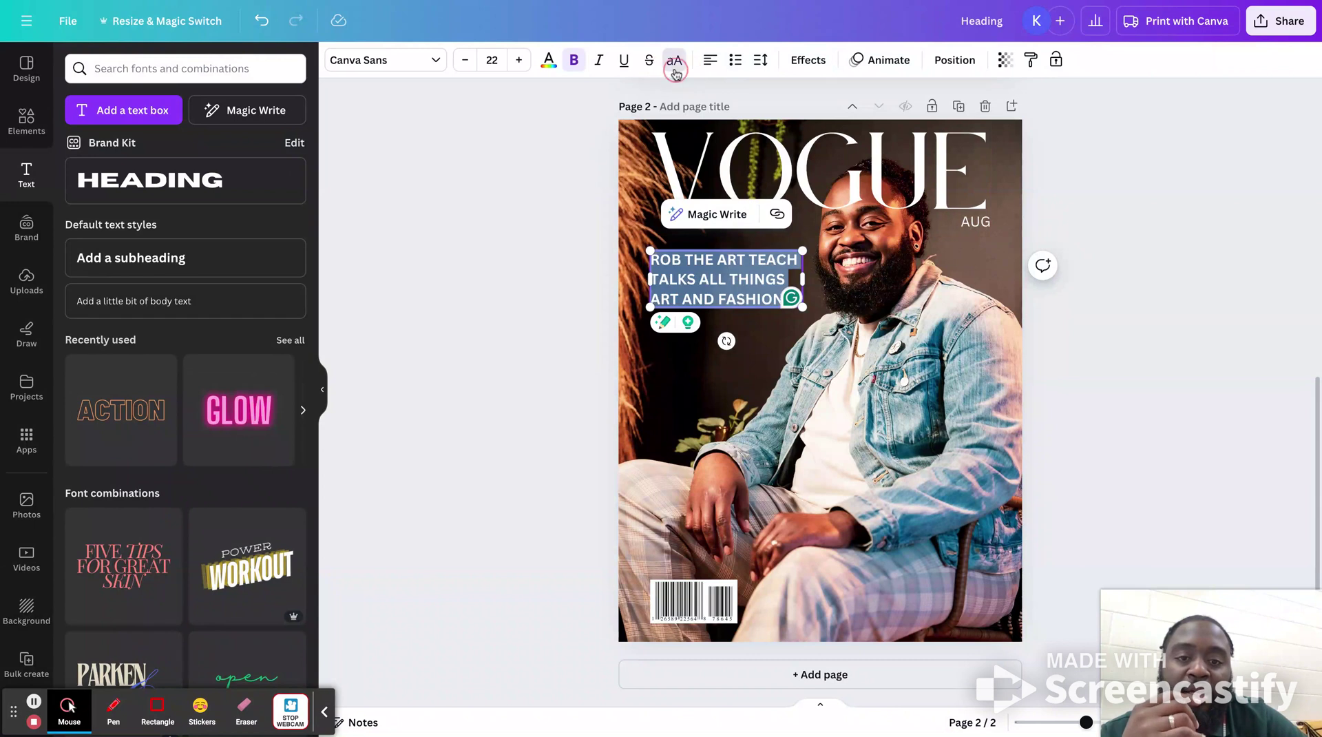
{"action": "left_click", "coordinate": [572, 256]}
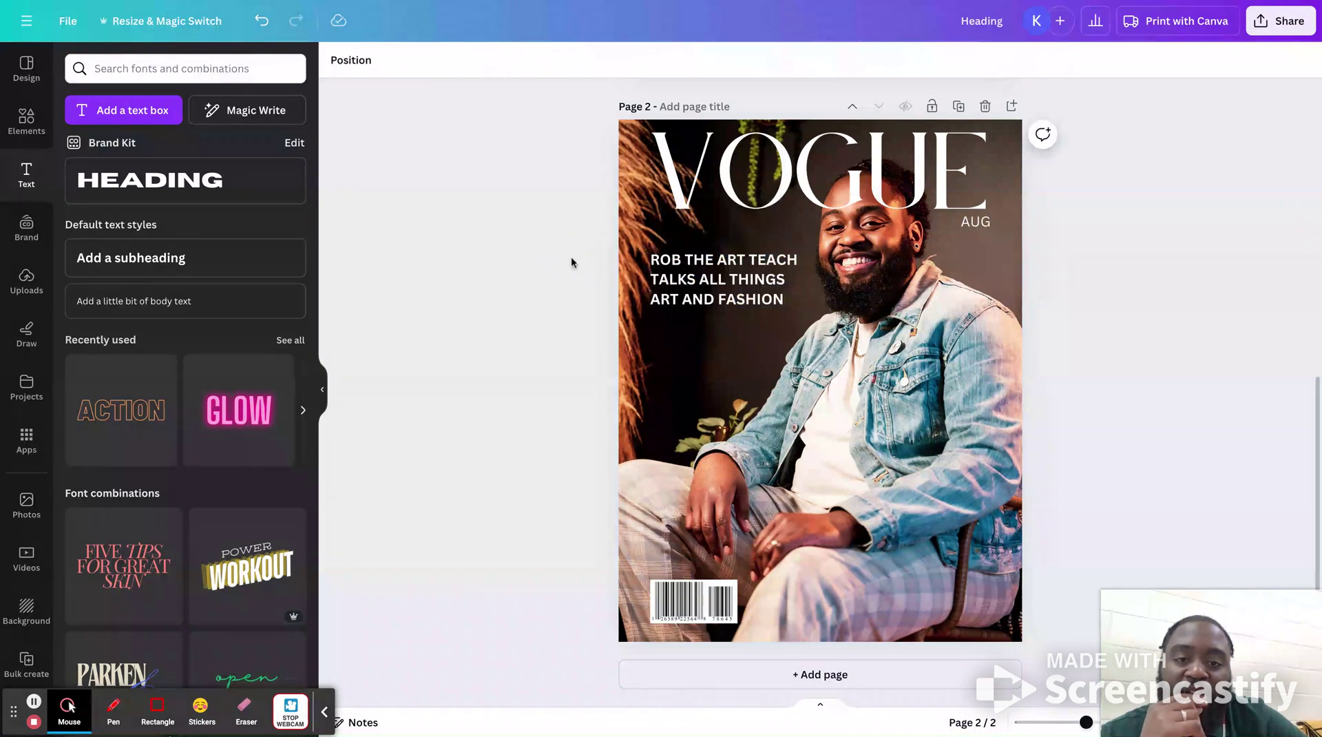
Color the subheading's first line with the document's orange-brown #c67649
{"action": "left_click", "coordinate": [699, 265]}
{"action": "double_click", "coordinate": [699, 265]}
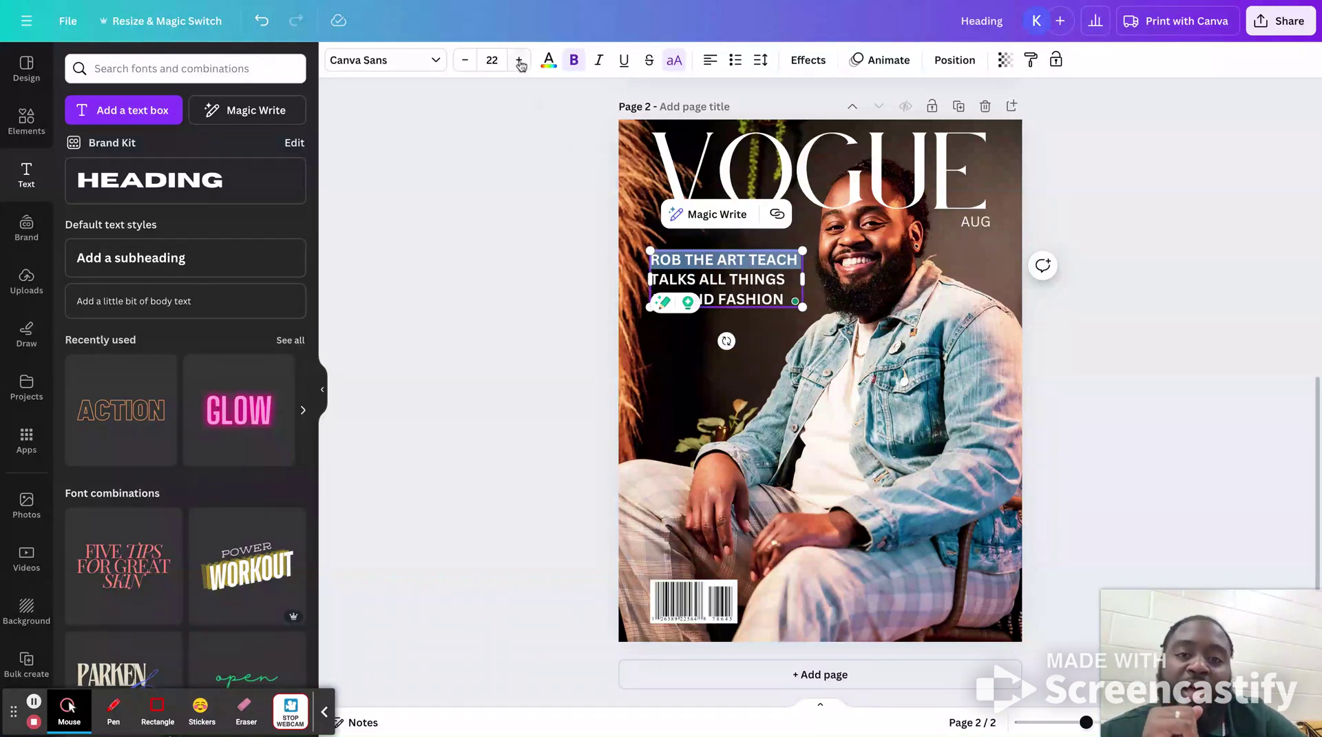
{"action": "left_click", "coordinate": [549, 60]}
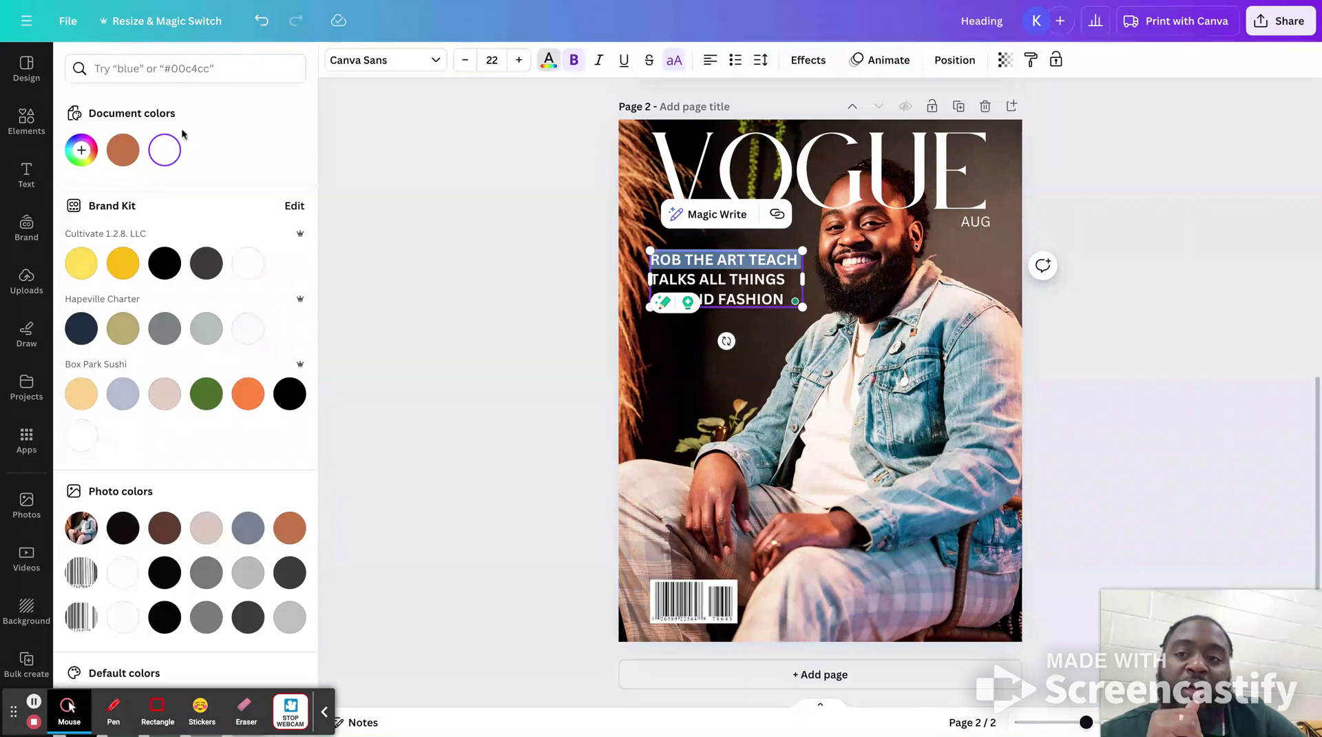
{"action": "left_click", "coordinate": [120, 150]}
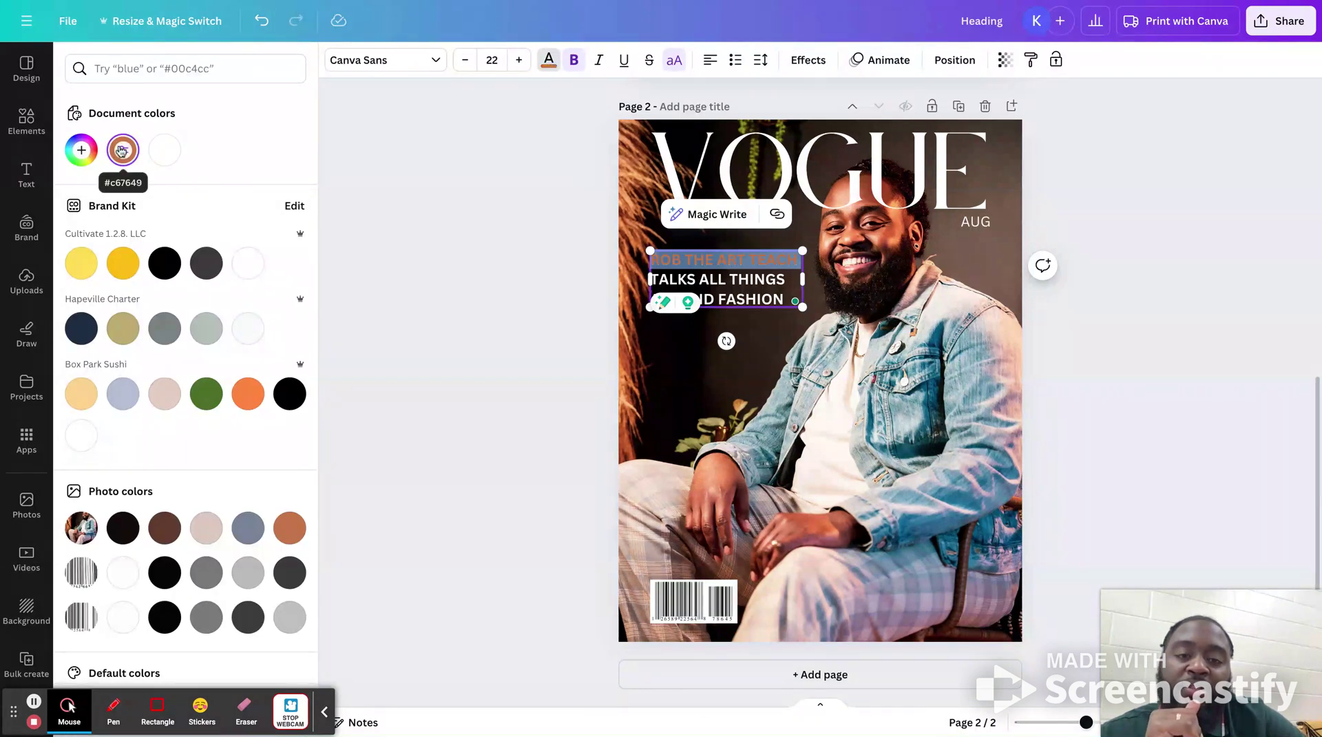
{"action": "left_click", "coordinate": [365, 323]}
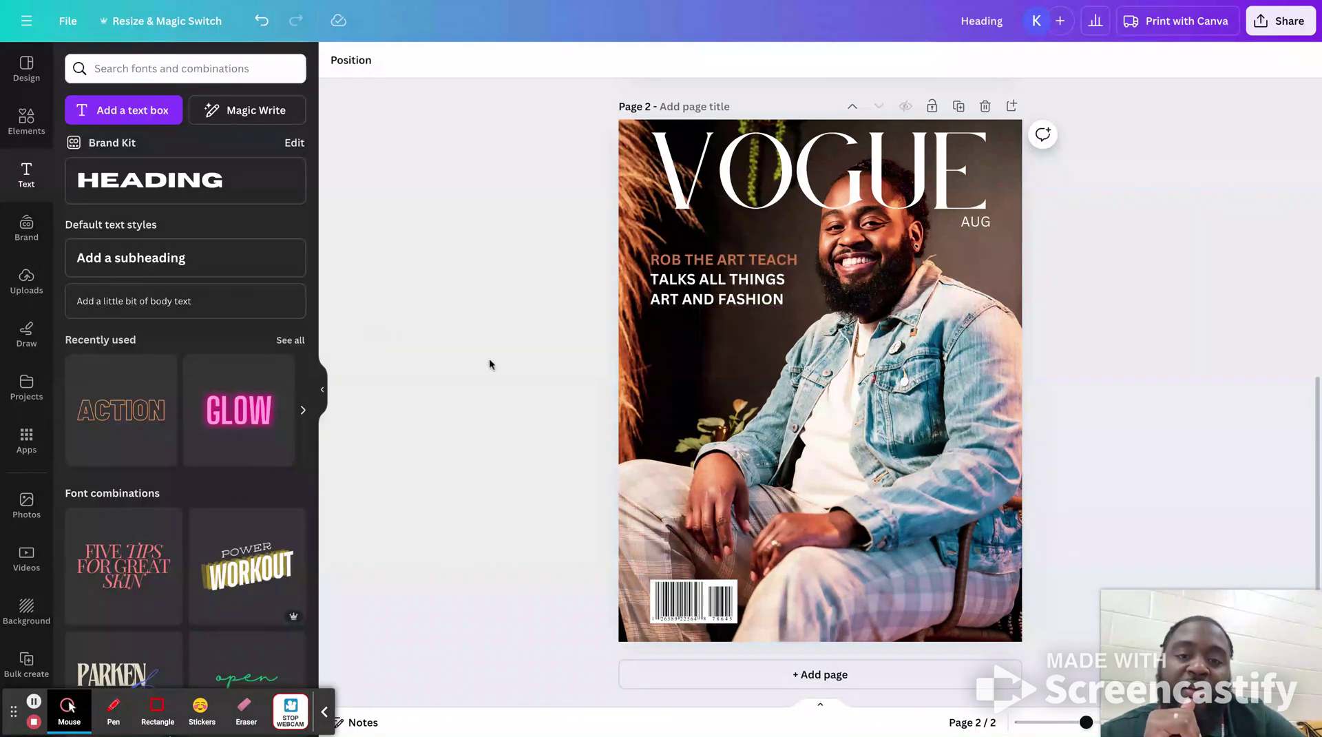
{"action": "left_click", "coordinate": [703, 295]}
{"action": "left_click", "coordinate": [530, 307]}
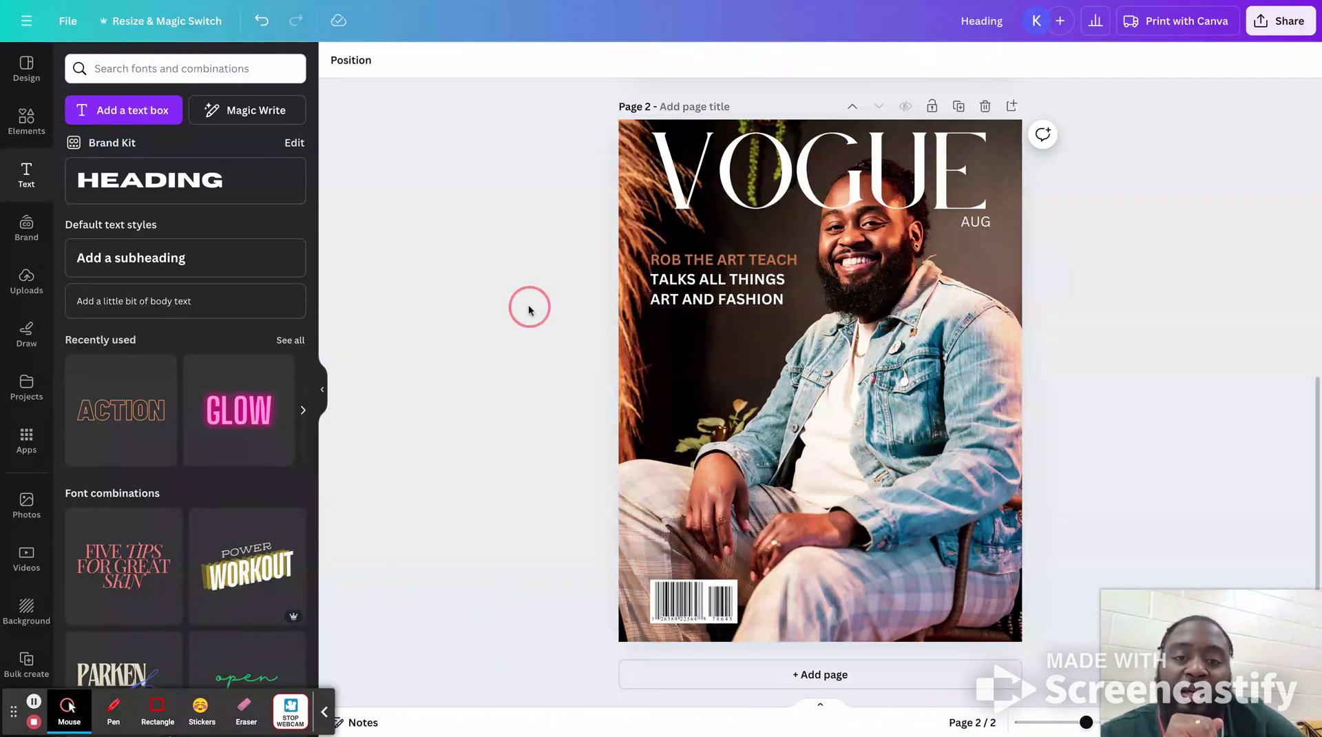
{"action": "left_click", "coordinate": [711, 281]}
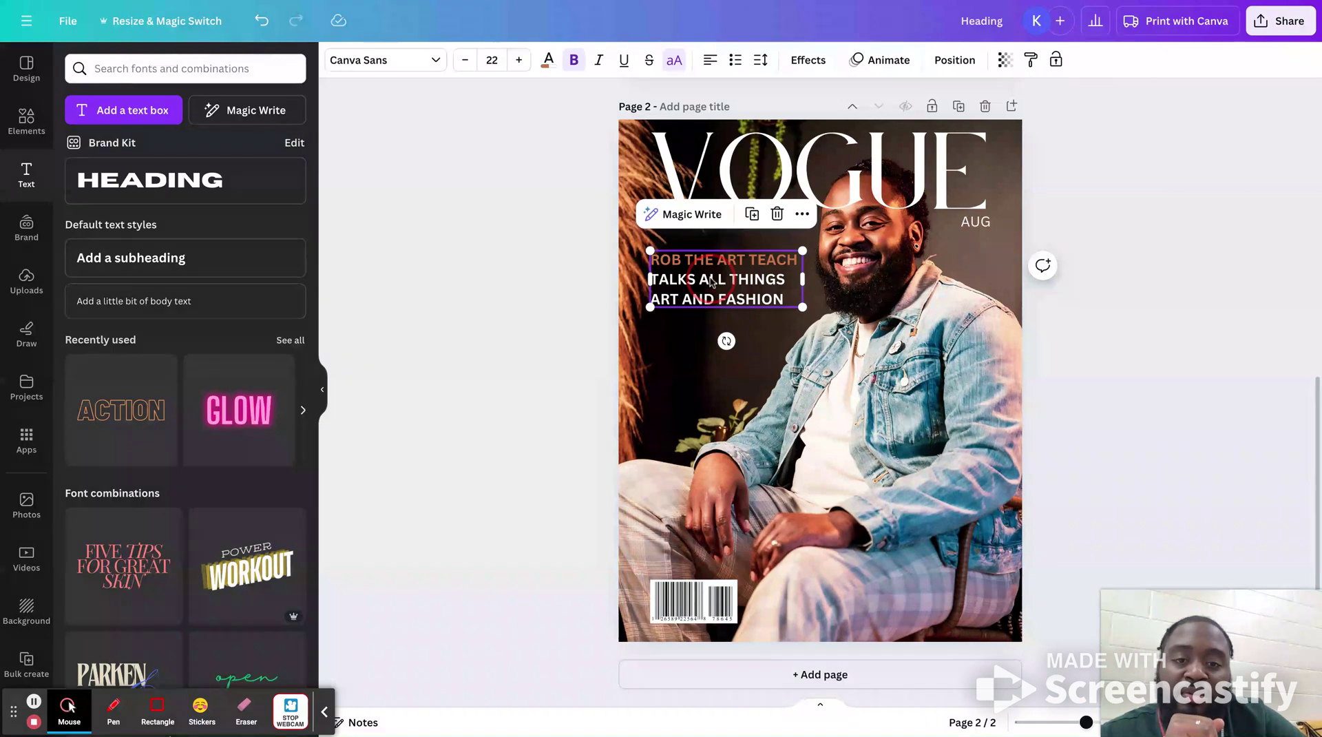
{"action": "left_click", "coordinate": [536, 285]}
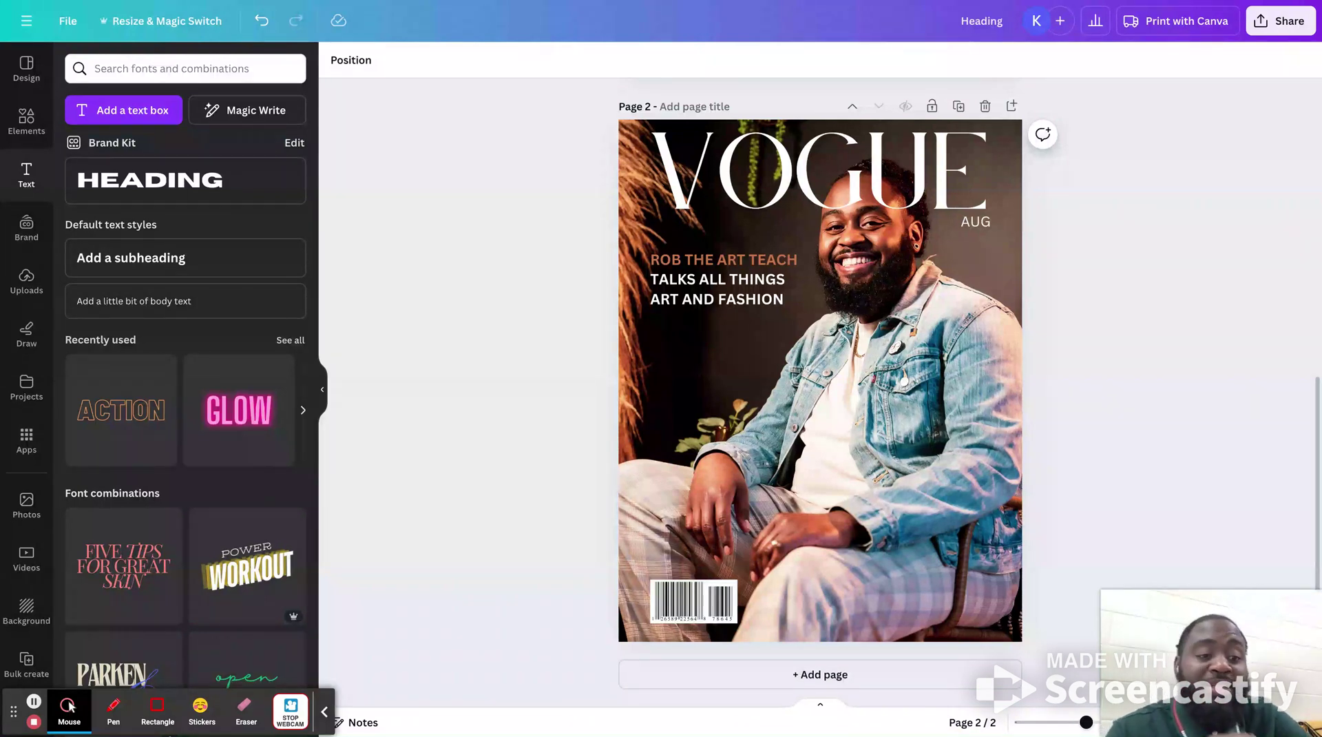
Duplicate the three-line subheading directly below itself on page 2 and replace the copy's text with "EXCLUSIVE" in the orange-brown color
{"action": "scroll", "coordinate": [819, 392], "scroll_direction": "up", "scroll_amount": 8}
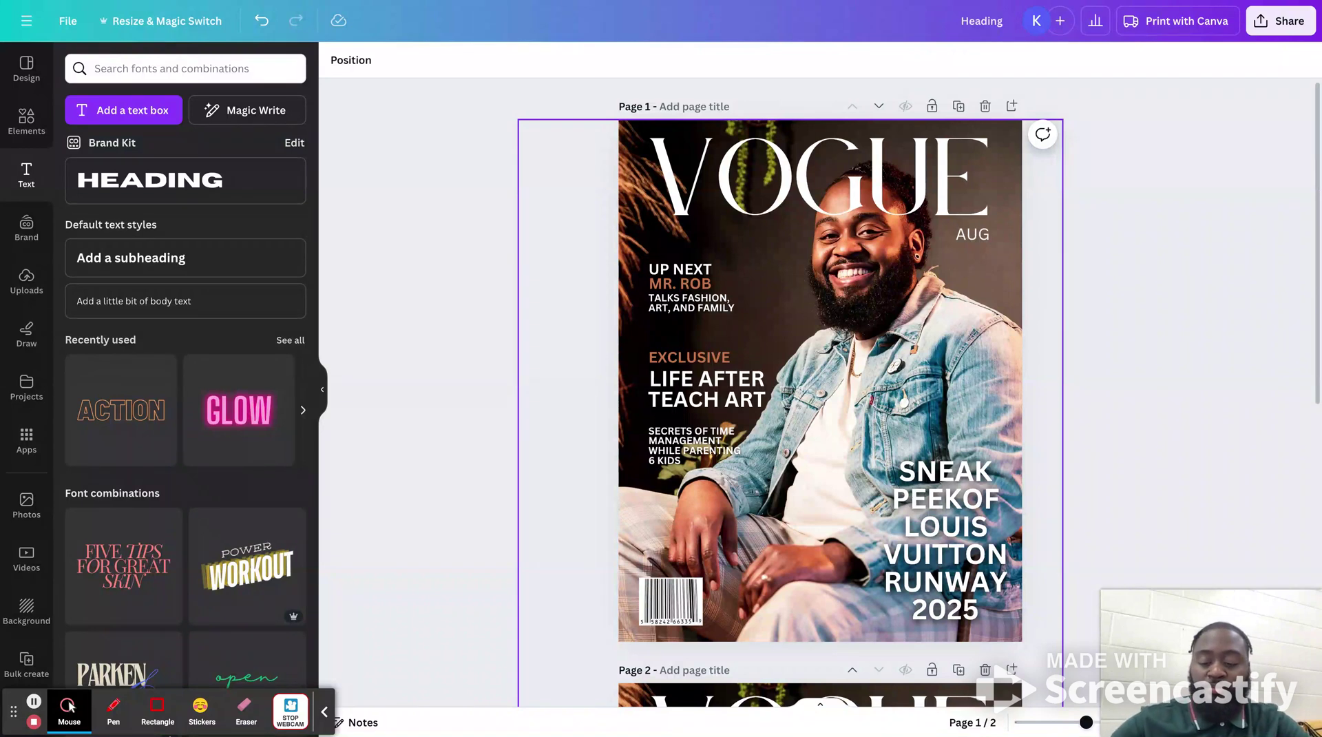
{"action": "scroll", "coordinate": [746, 303], "scroll_direction": "down", "scroll_amount": 2}
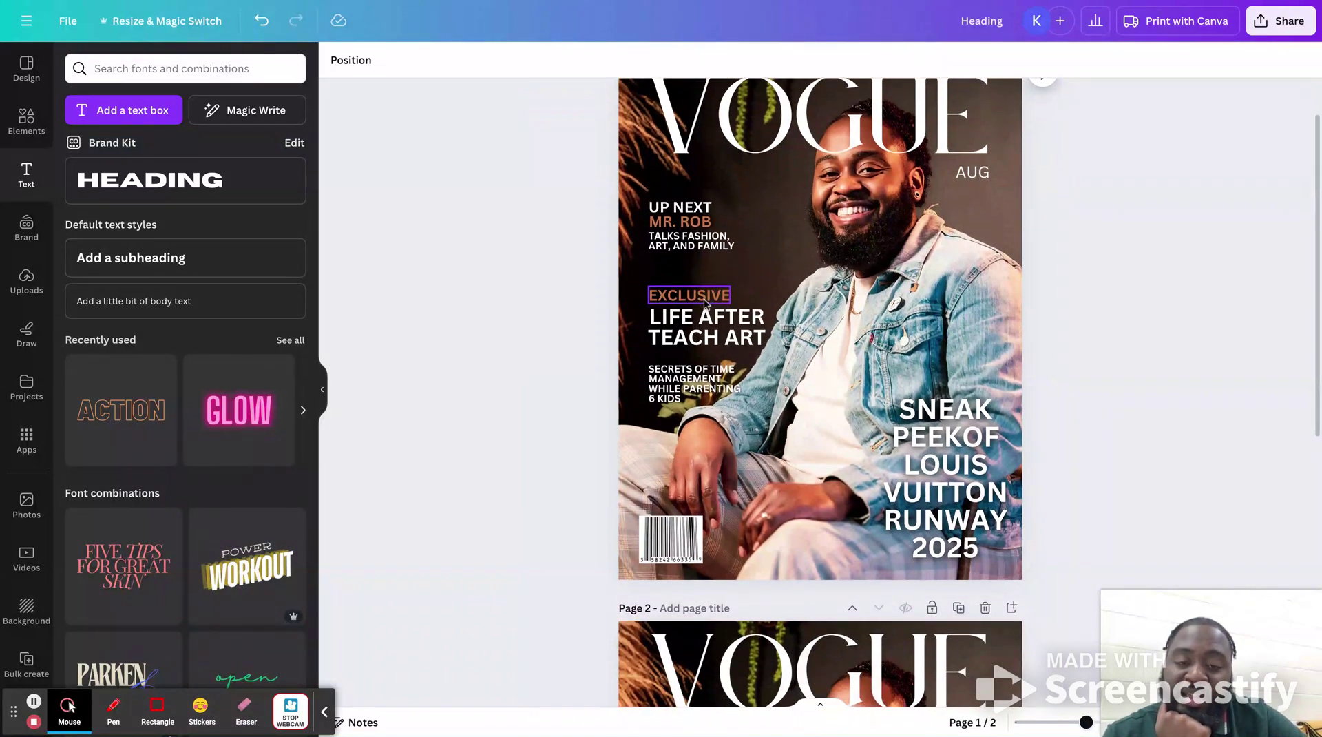
{"action": "scroll", "coordinate": [705, 302], "scroll_direction": "down", "scroll_amount": 5}
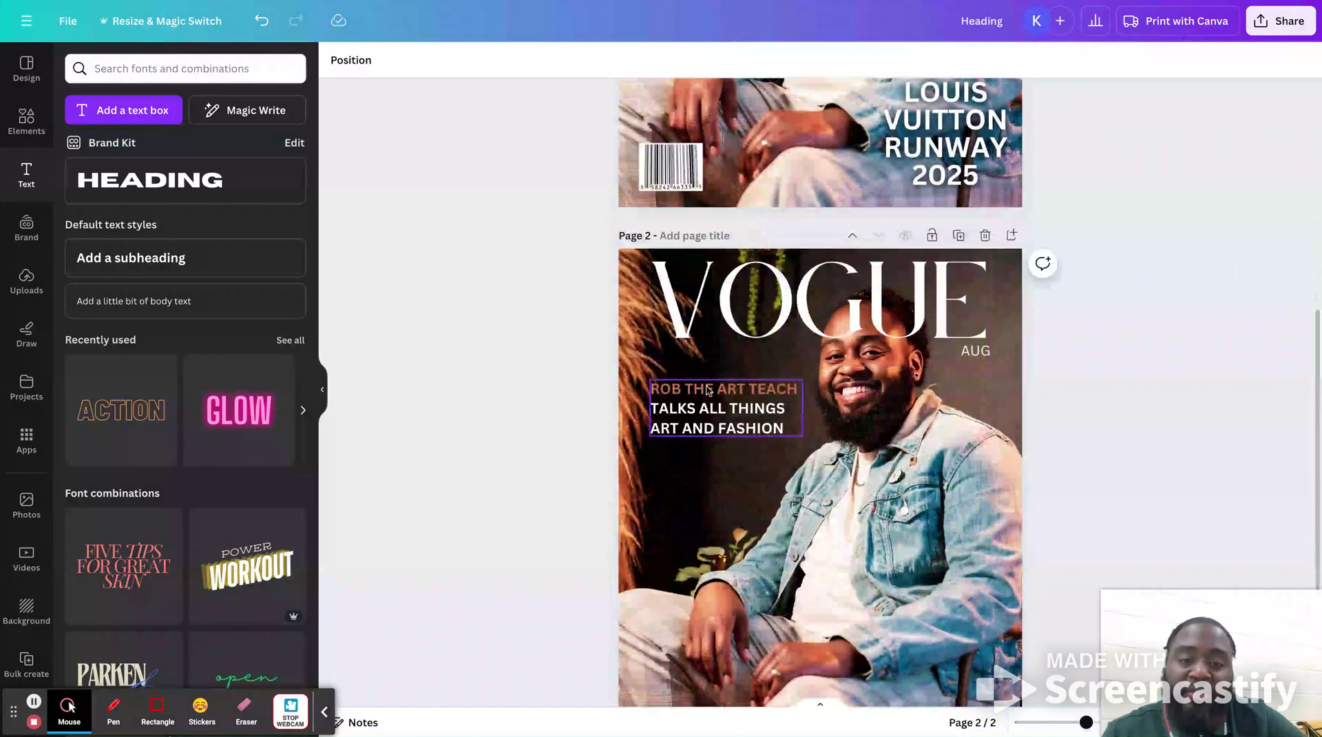
{"action": "left_click", "coordinate": [708, 391]}
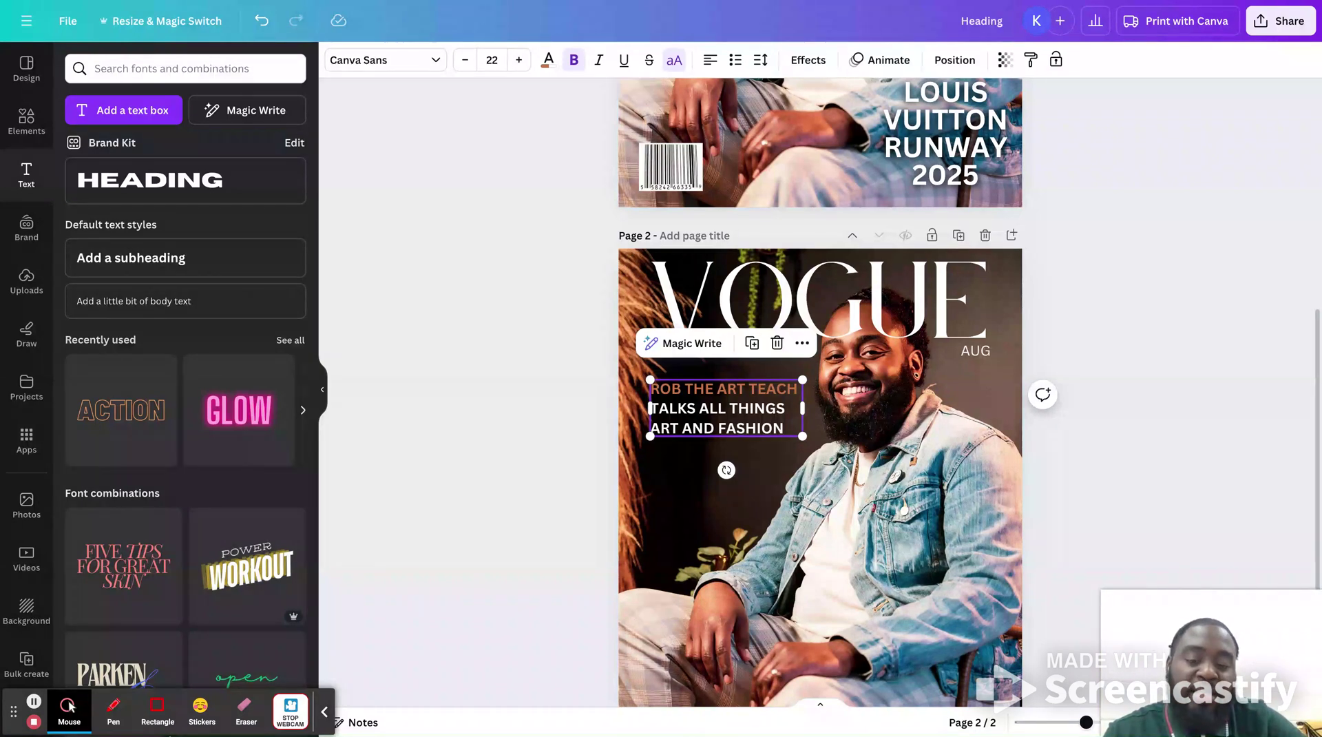
{"action": "left_click", "coordinate": [709, 416]}
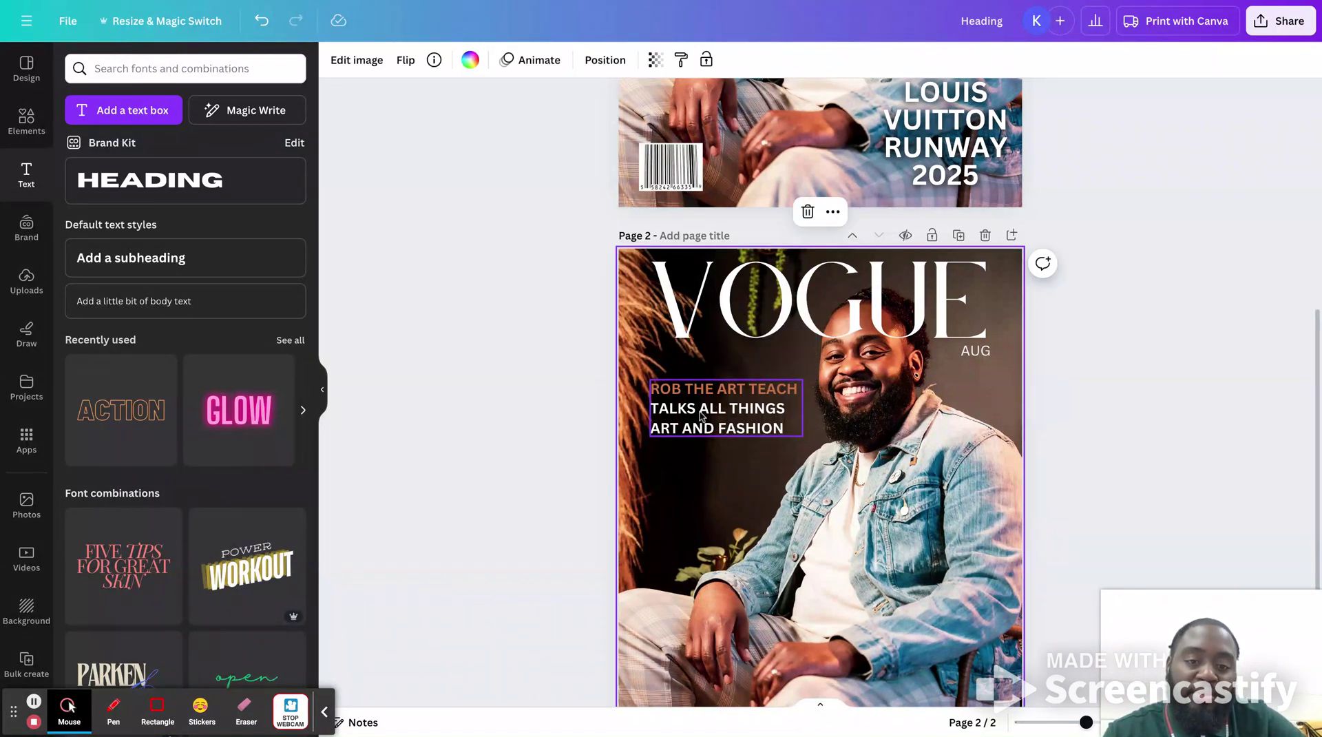
{"action": "left_click", "coordinate": [569, 424]}
{"action": "left_click", "coordinate": [683, 423]}
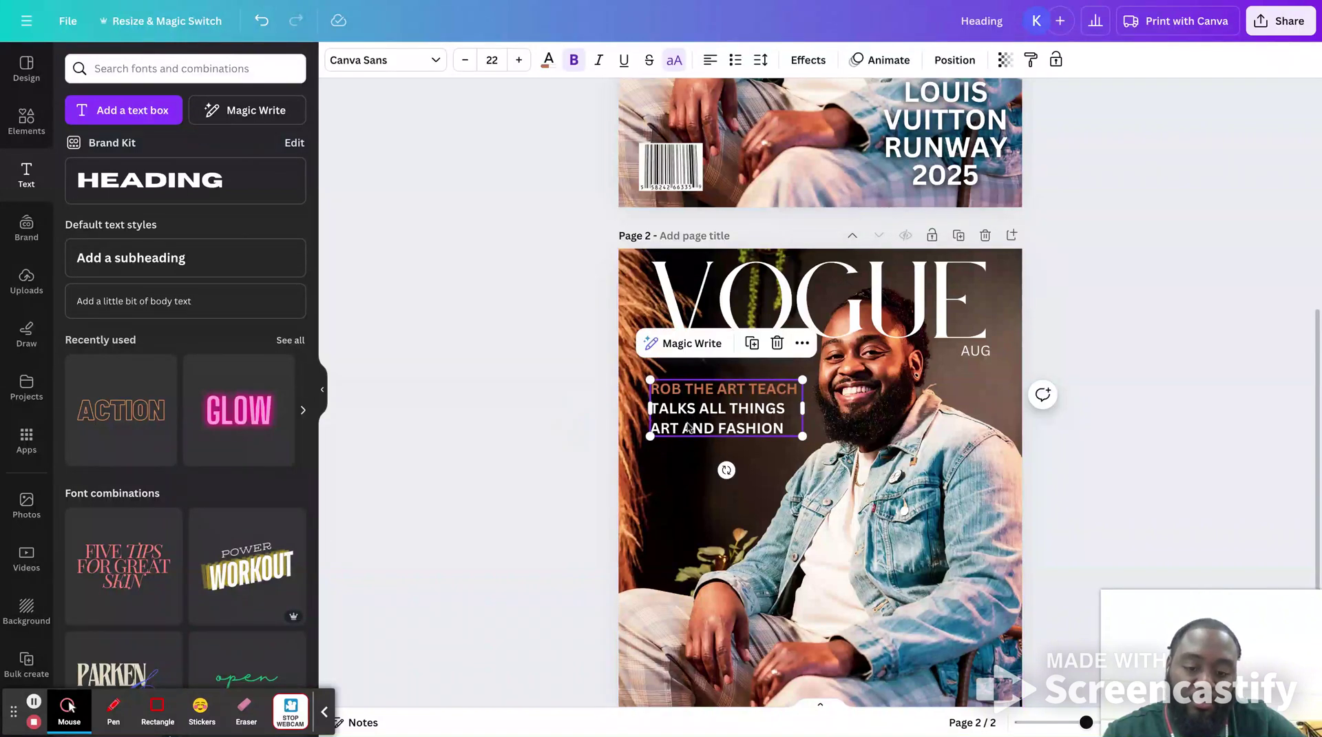
{"action": "left_click_drag", "start_coordinate": [683, 424], "coordinate": [683, 486]}
{"action": "double_click", "coordinate": [683, 480]}
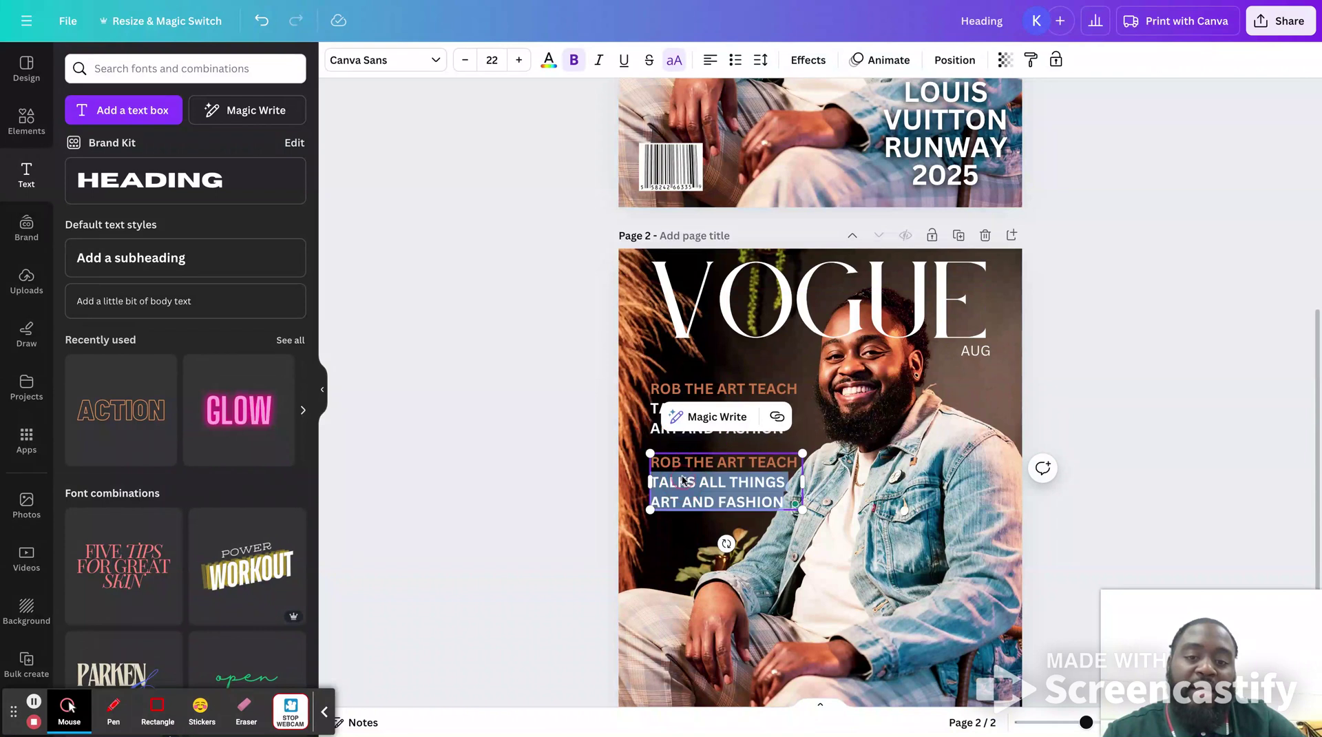
{"action": "key", "text": "ctrl+a"}
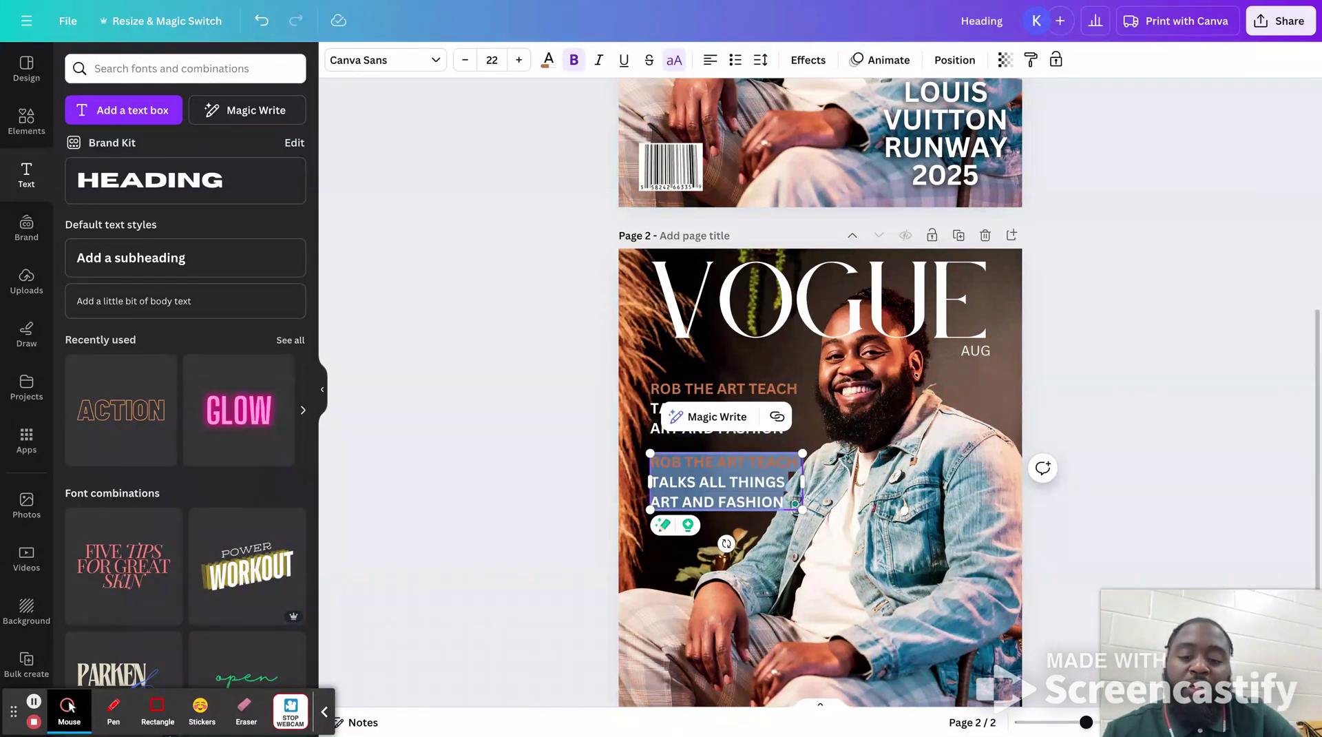
{"action": "type", "text": "EXCLUSIVE"}
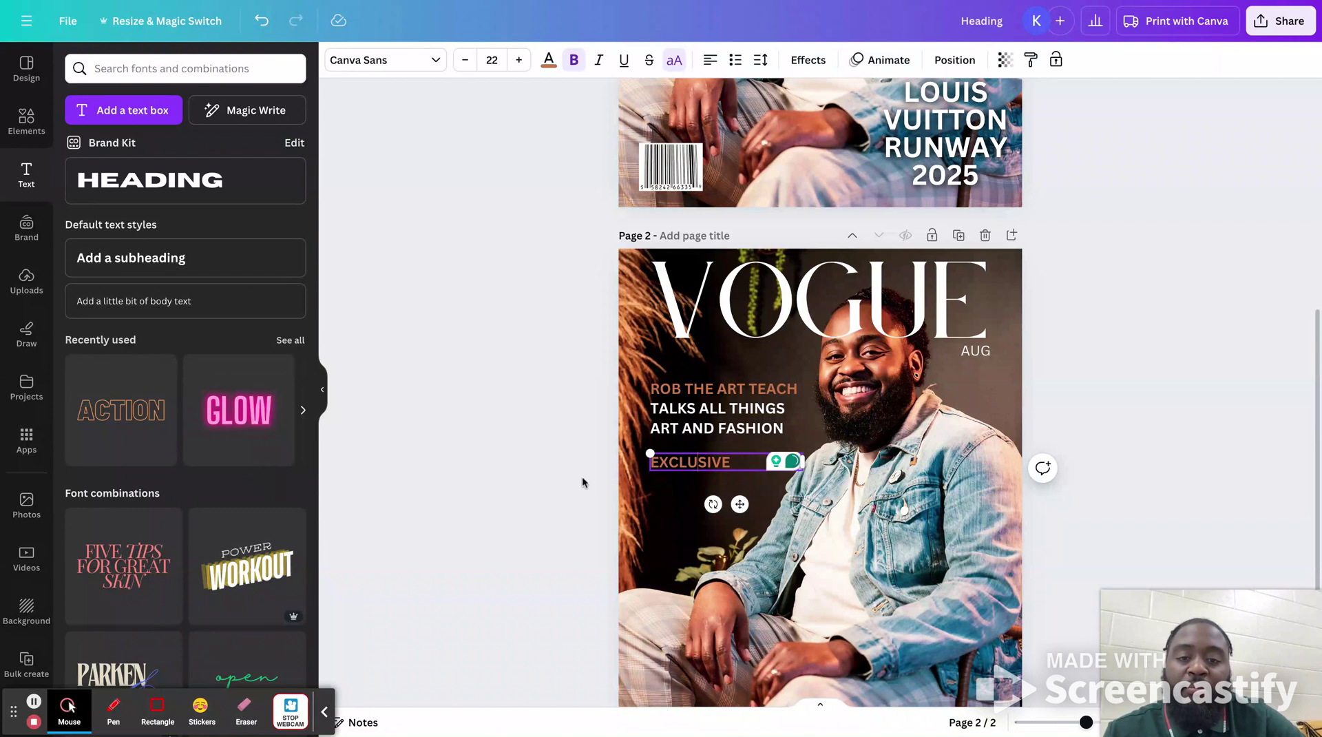
{"action": "left_click", "coordinate": [493, 464]}
Reduce the EXCLUSIVE text to font size 18
{"action": "left_click", "coordinate": [702, 472]}
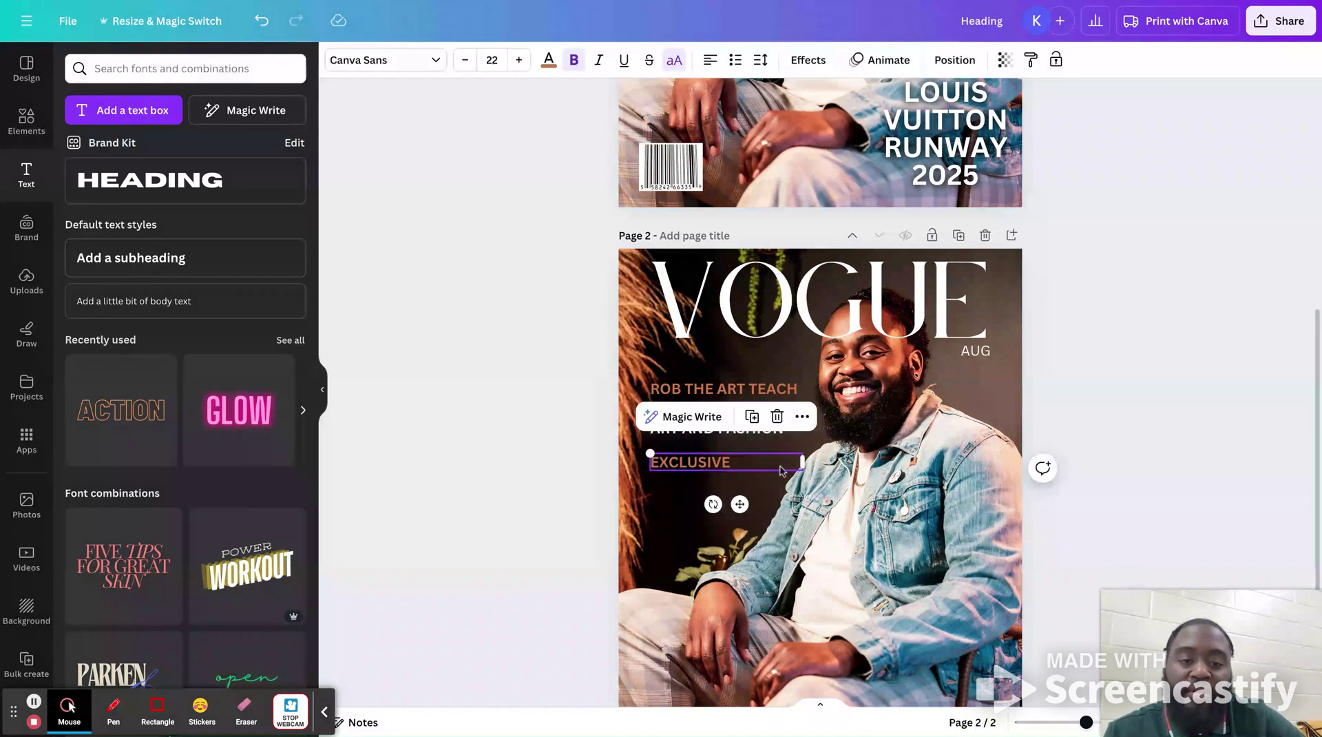
{"action": "double_click", "coordinate": [674, 468]}
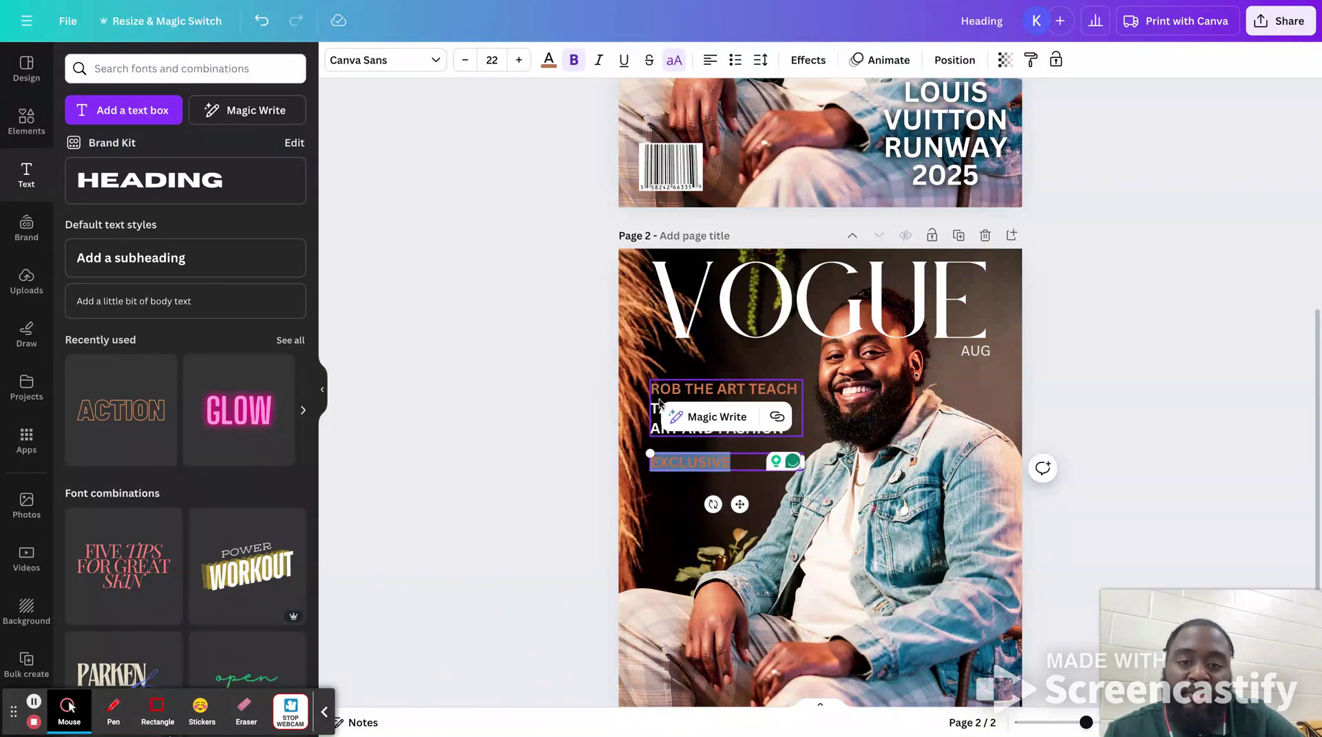
{"action": "left_click", "coordinate": [491, 59]}
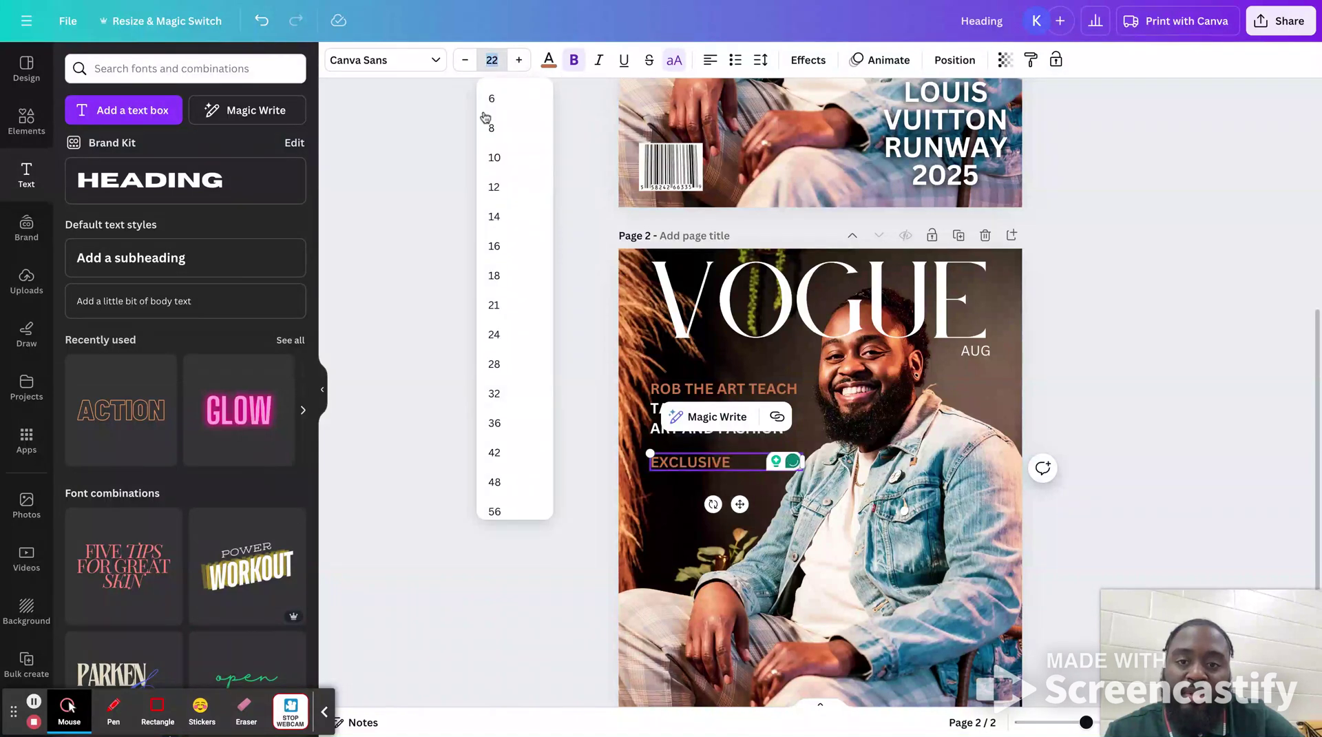
{"action": "left_click", "coordinate": [496, 163]}
{"action": "left_click", "coordinate": [496, 61]}
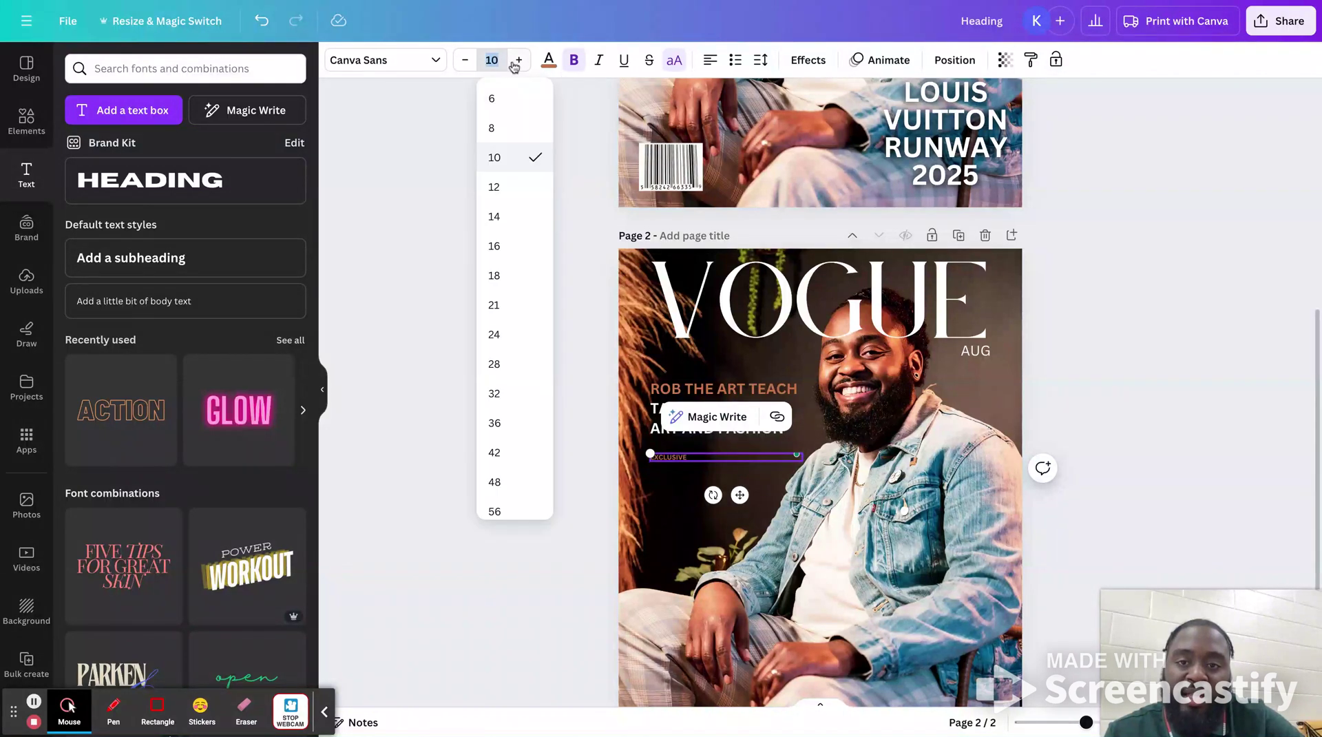
{"action": "left_click", "coordinate": [498, 222]}
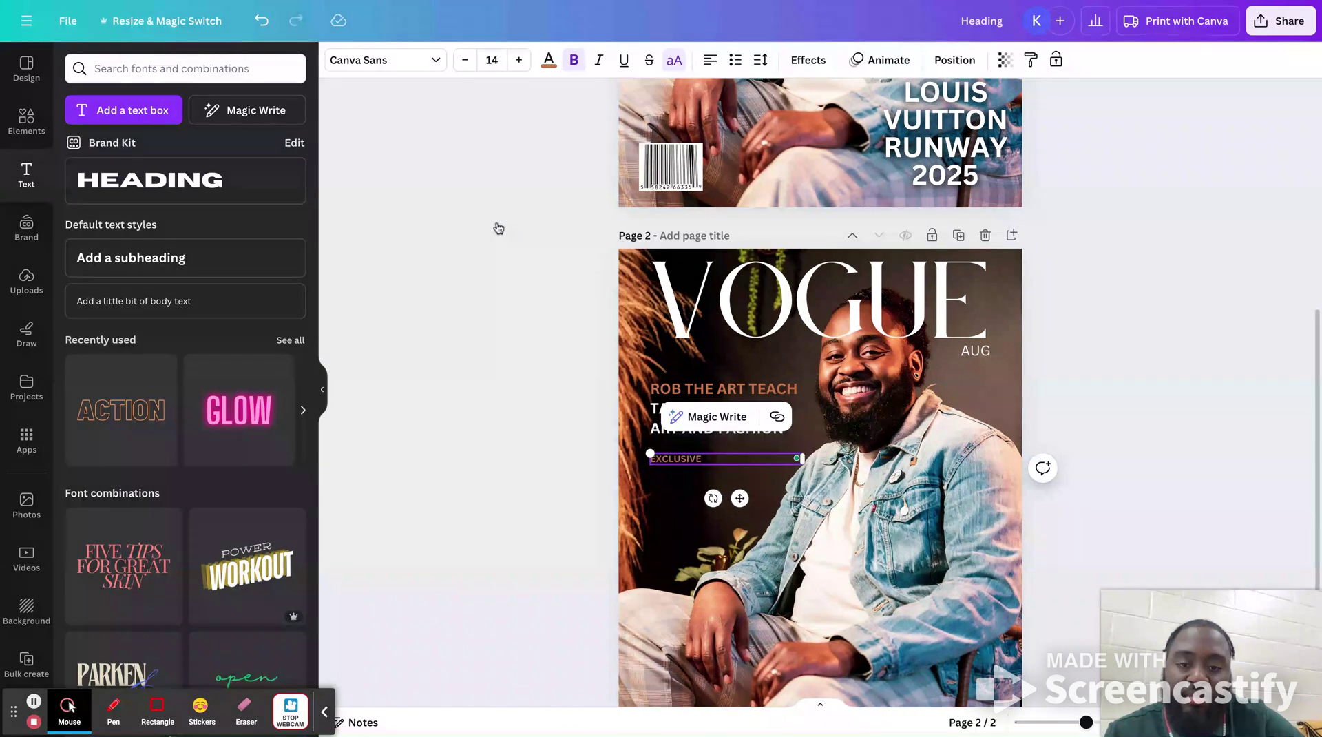
{"action": "left_click", "coordinate": [492, 60]}
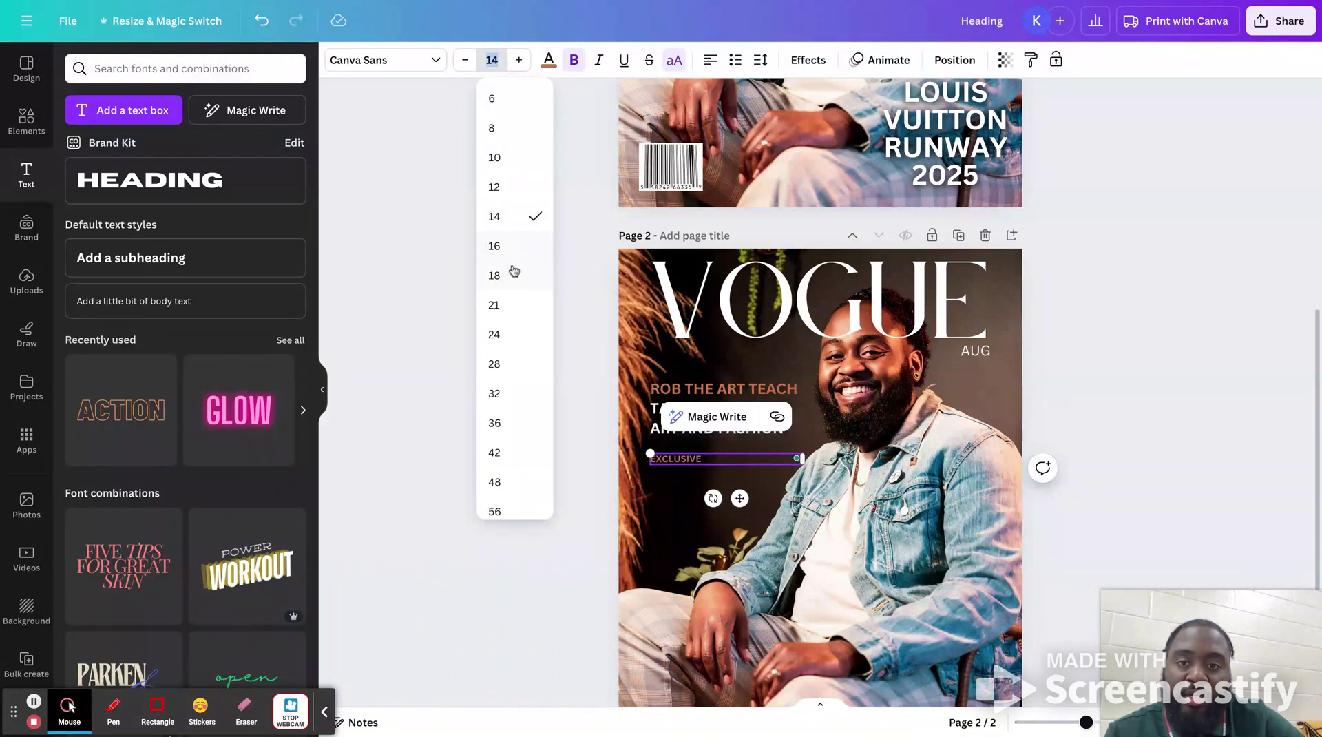
{"action": "left_click", "coordinate": [510, 275]}
{"action": "left_click", "coordinate": [546, 394]}
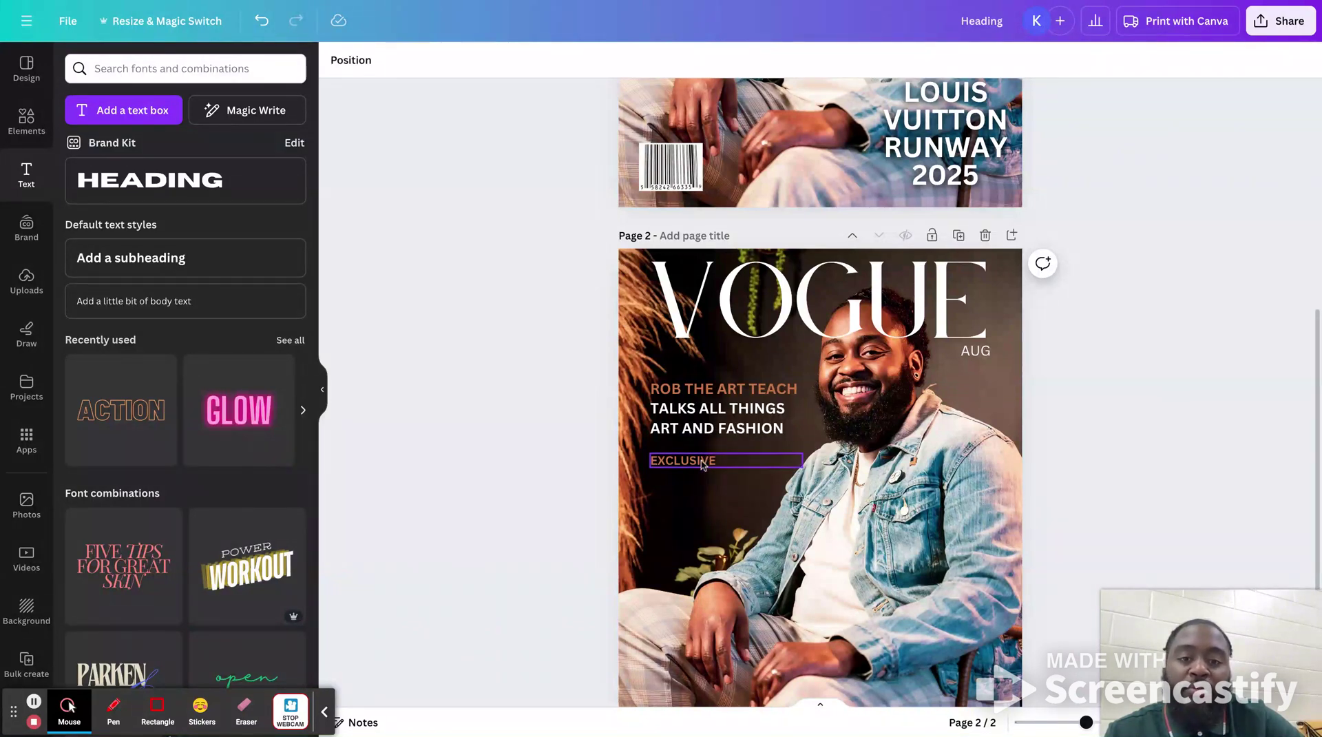
Place a copy of the three-line subheading directly under EXCLUSIVE, left-aligned with it, and color all its text white
{"action": "scroll", "coordinate": [708, 426], "scroll_direction": "down", "scroll_amount": 2}
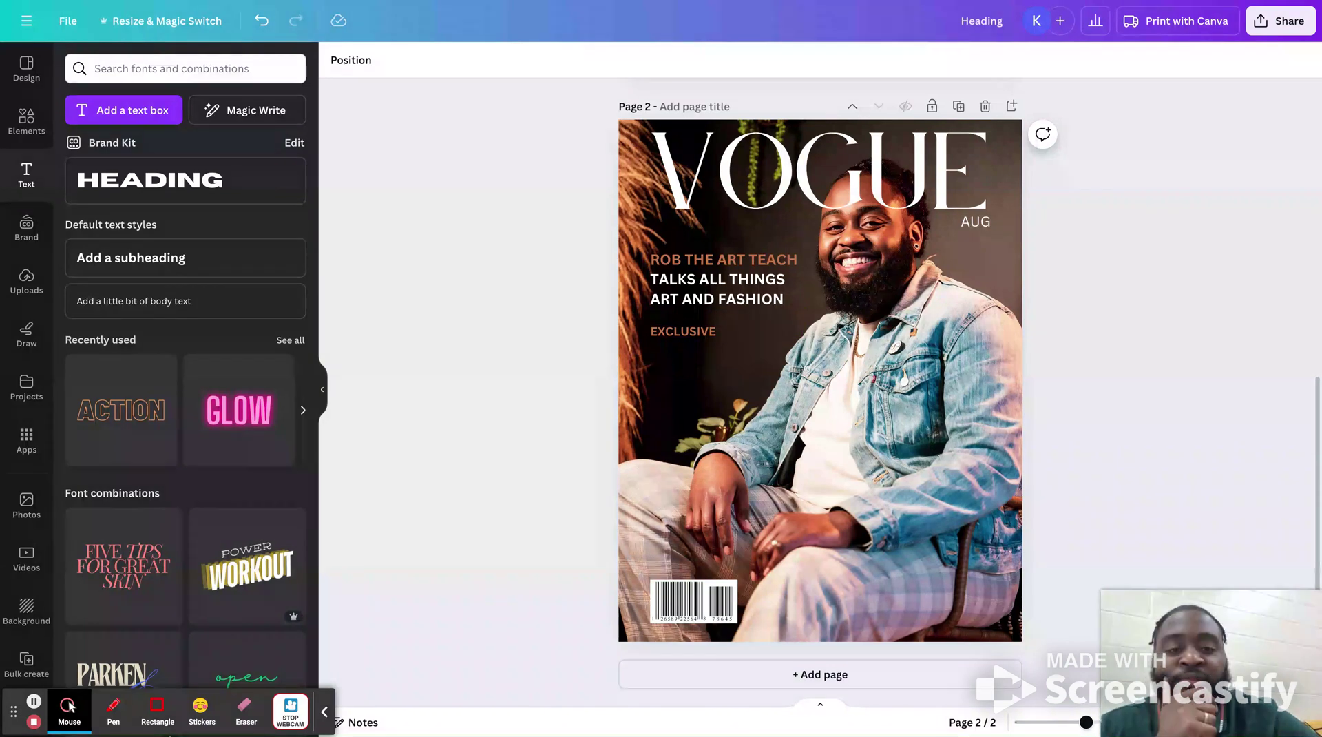
{"action": "left_click_drag", "start_coordinate": [693, 306], "coordinate": [695, 378]}
{"action": "left_click", "coordinate": [695, 378]}
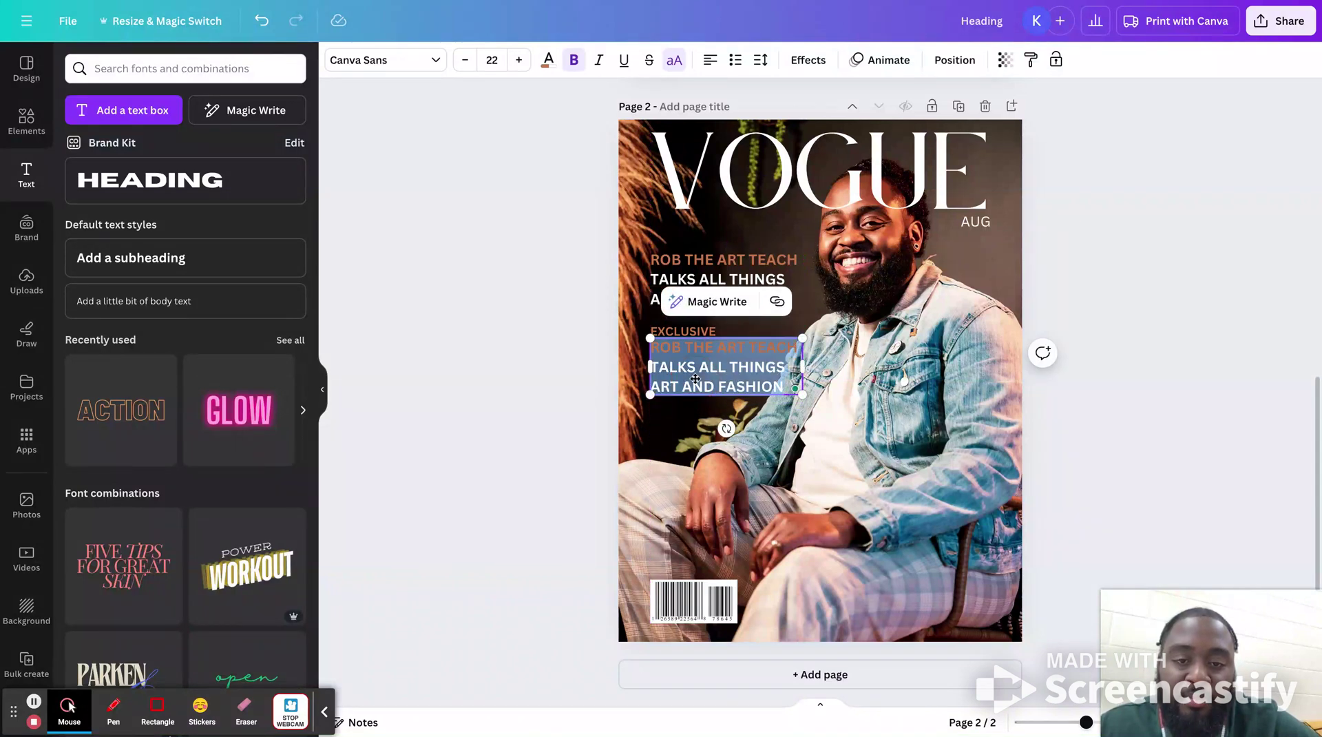
{"action": "key", "text": "ctrl+a"}
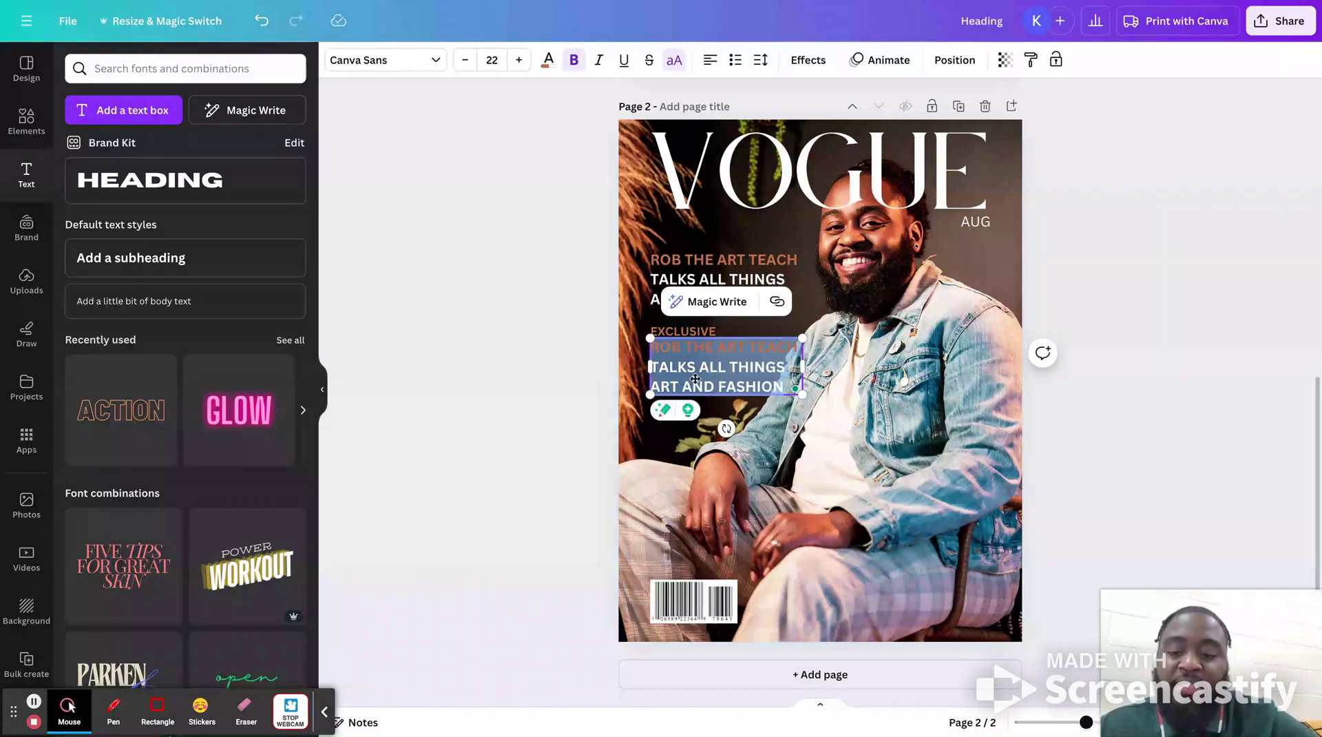
{"action": "left_click", "coordinate": [548, 60]}
{"action": "left_click", "coordinate": [169, 148]}
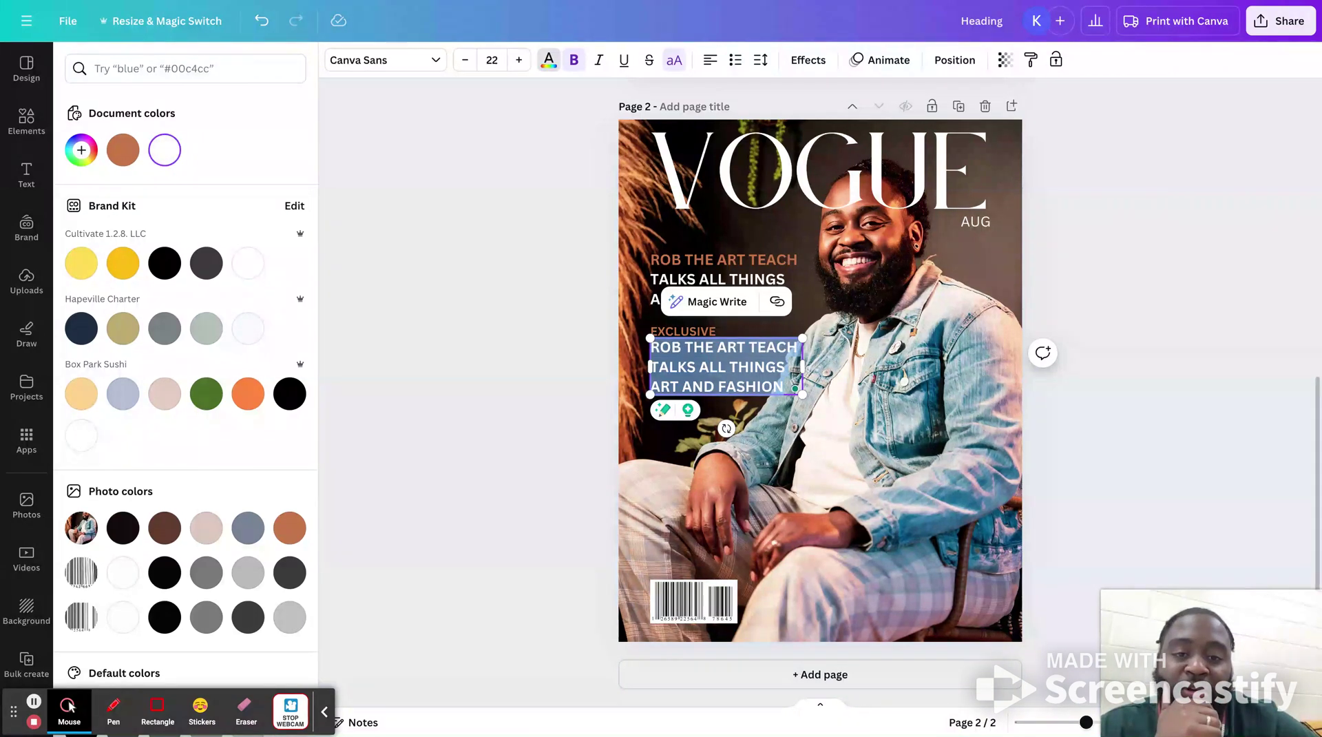
Replace the white text under EXCLUSIVE on page 2 with a first line reading "TIP & TRICKS"
{"action": "type", "text": "TIP AND T"}
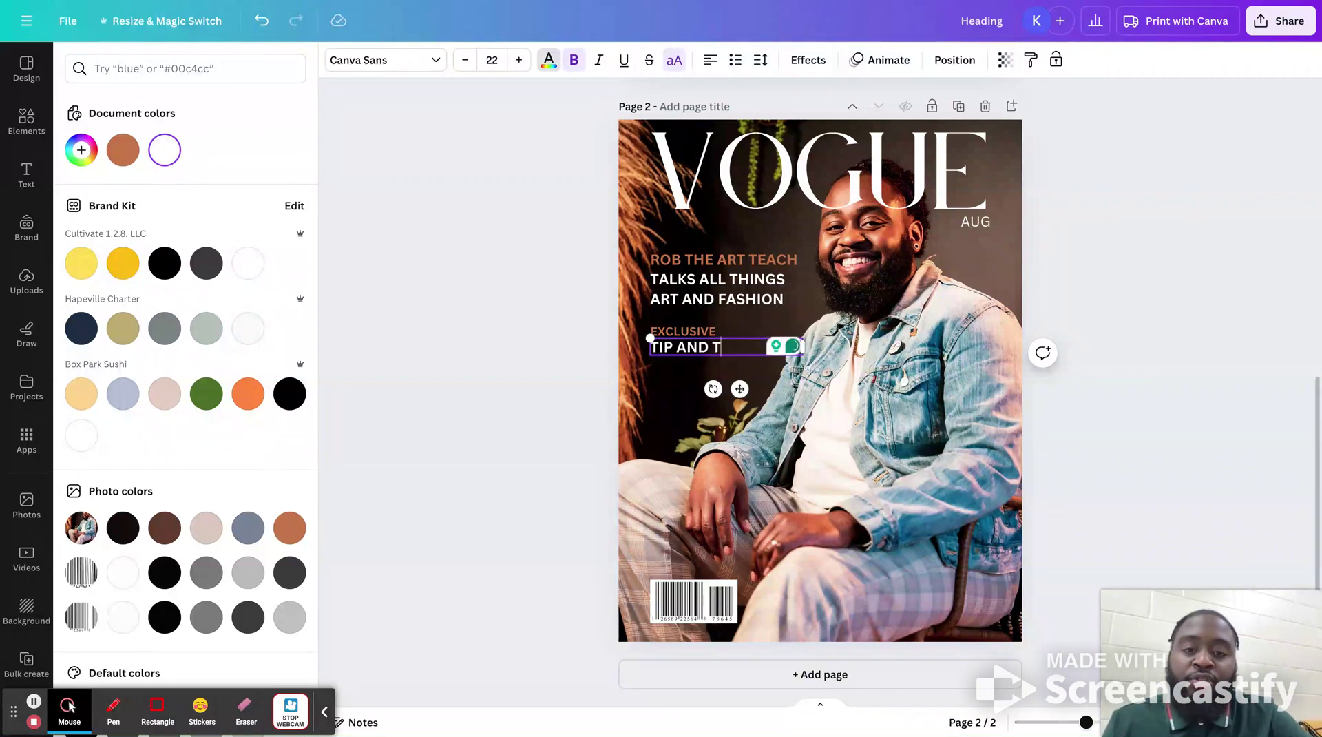
{"action": "key", "text": "BackSpace"}
{"action": "key", "text": "BackSpace"}
{"action": "key", "text": "BackSpace"}
{"action": "key", "text": "BackSpace"}
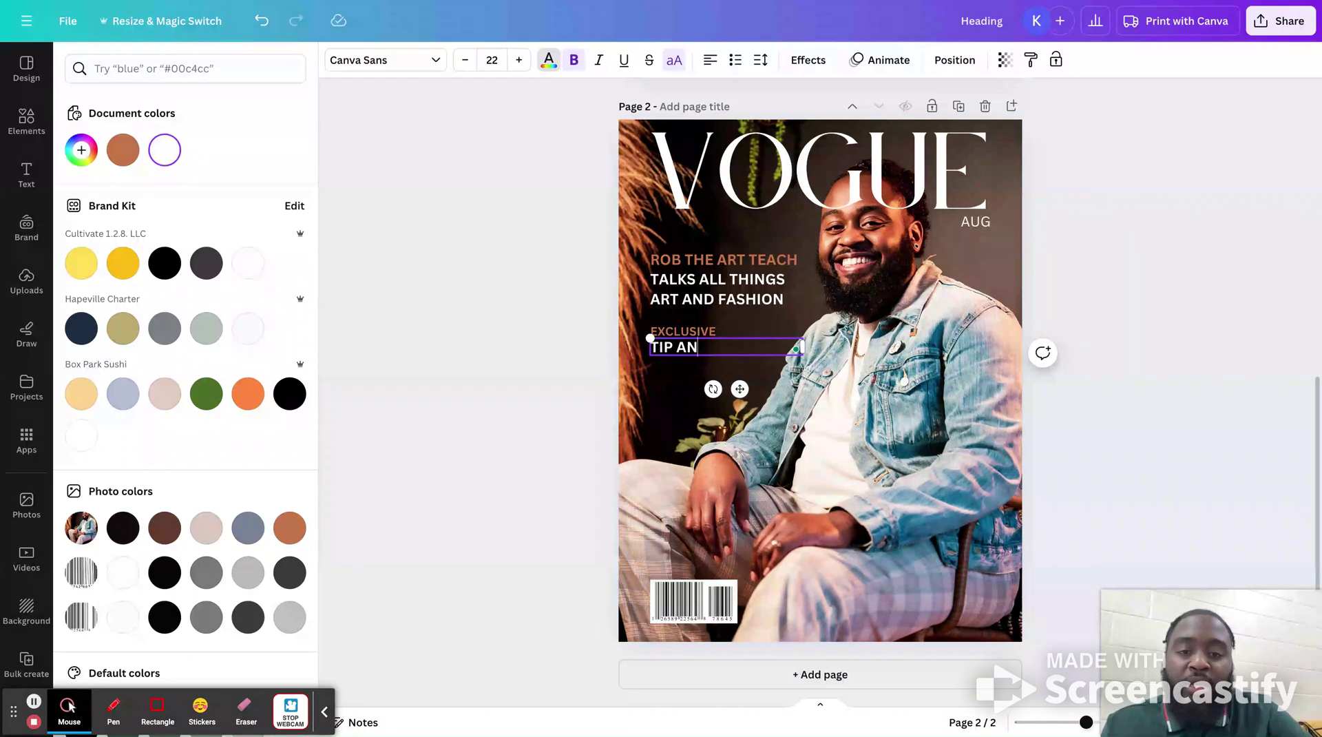
{"action": "type", "text": "&"}
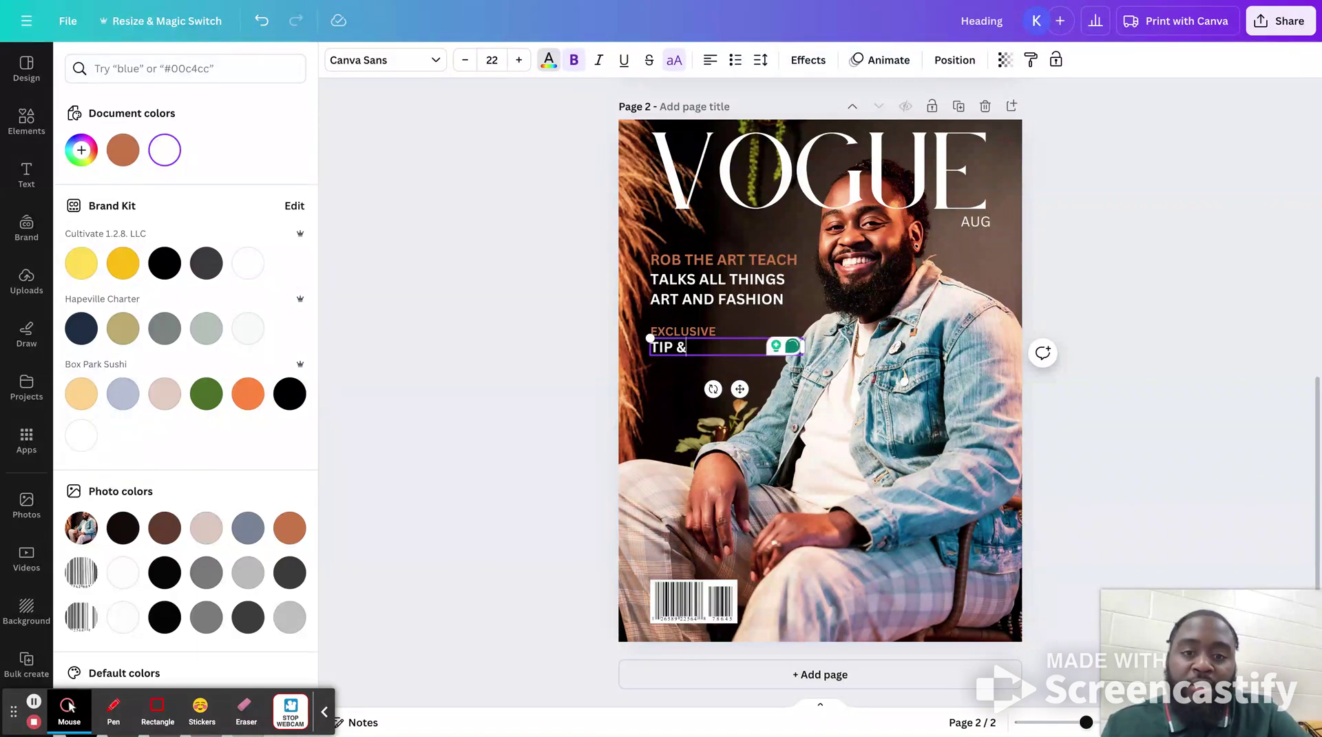
{"action": "type", "text": " TRICK"}
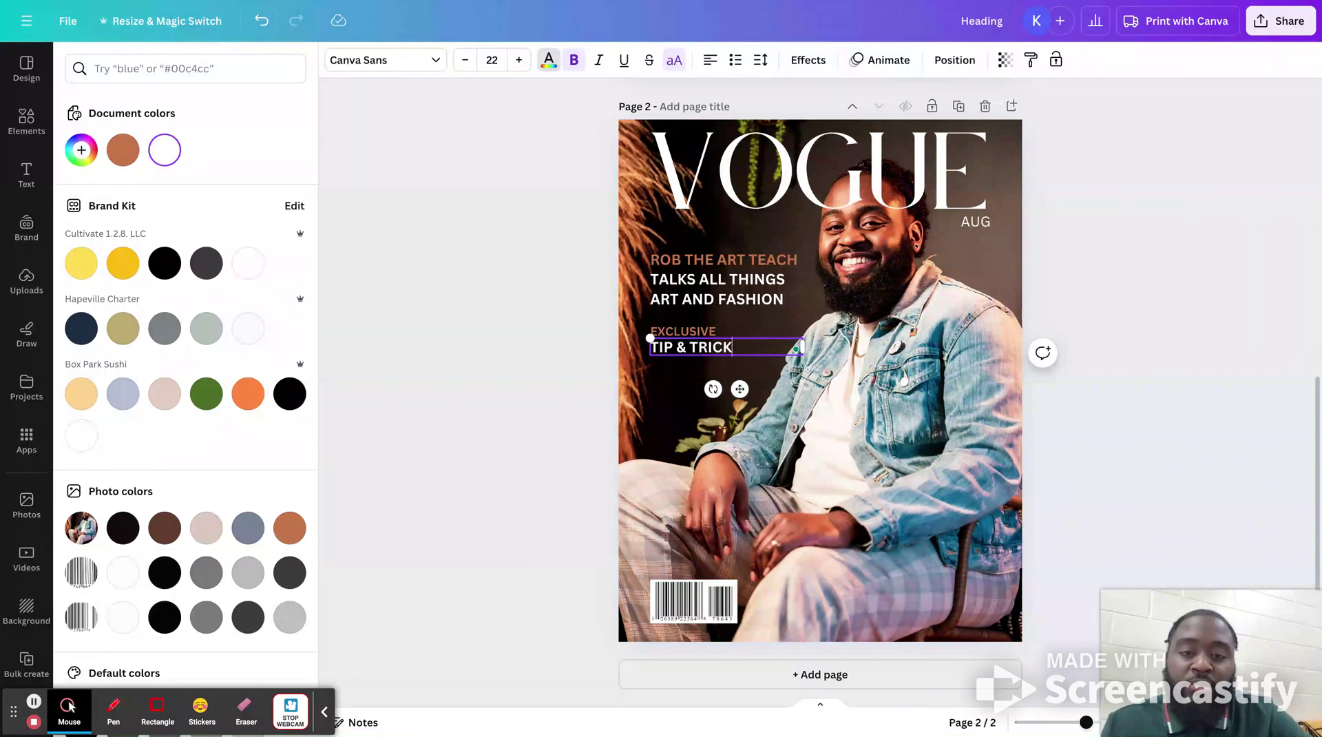
{"action": "type", "text": "S"}
{"action": "key", "text": "Return"}
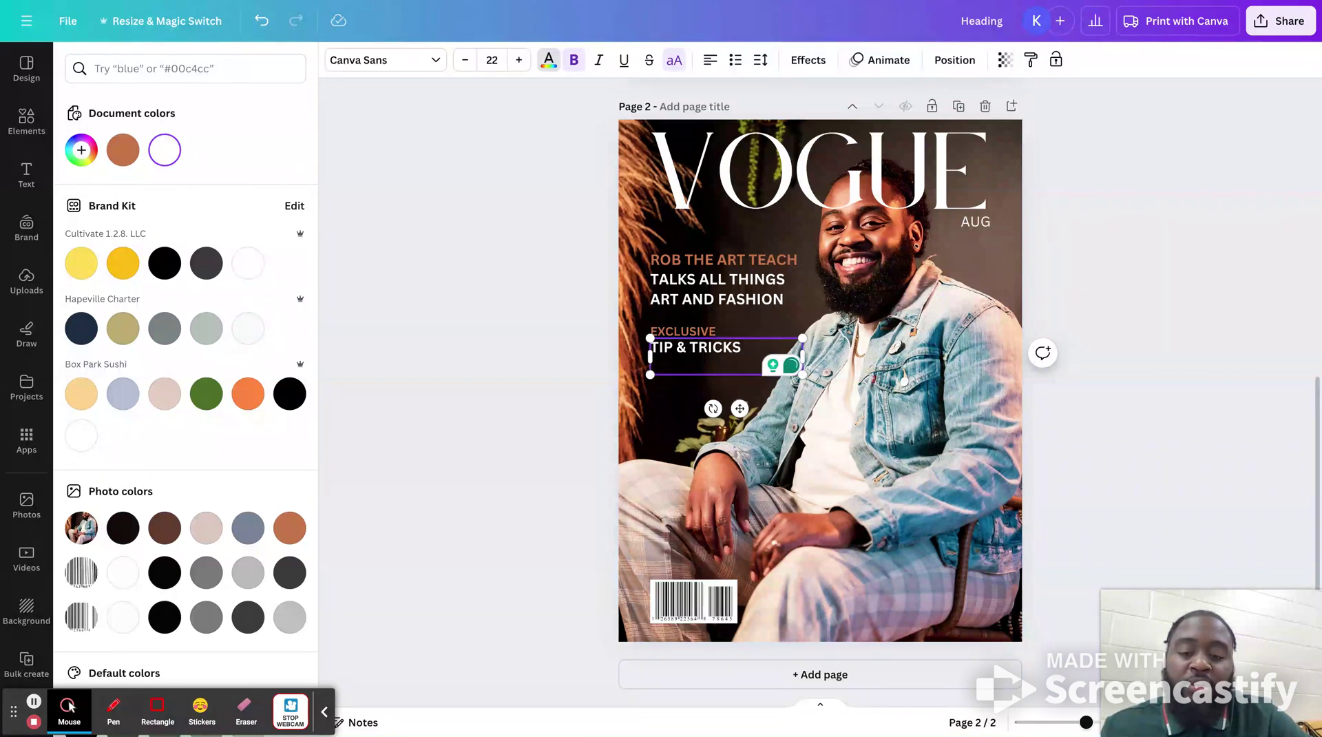
Add a second line reading "FOR A SUCCESS" below TIP & TRICKS
{"action": "type", "text": "FOR A SUCCESSFU"}
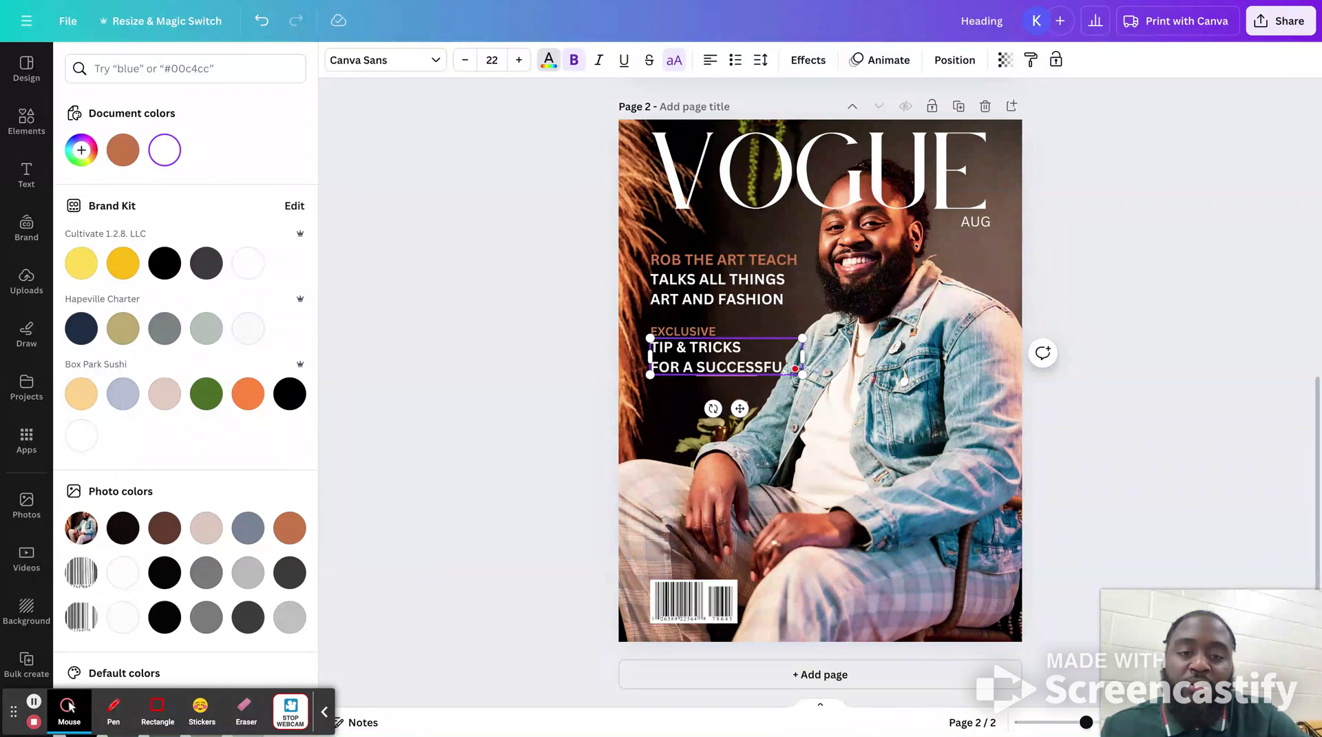
{"action": "type", "text": "L"}
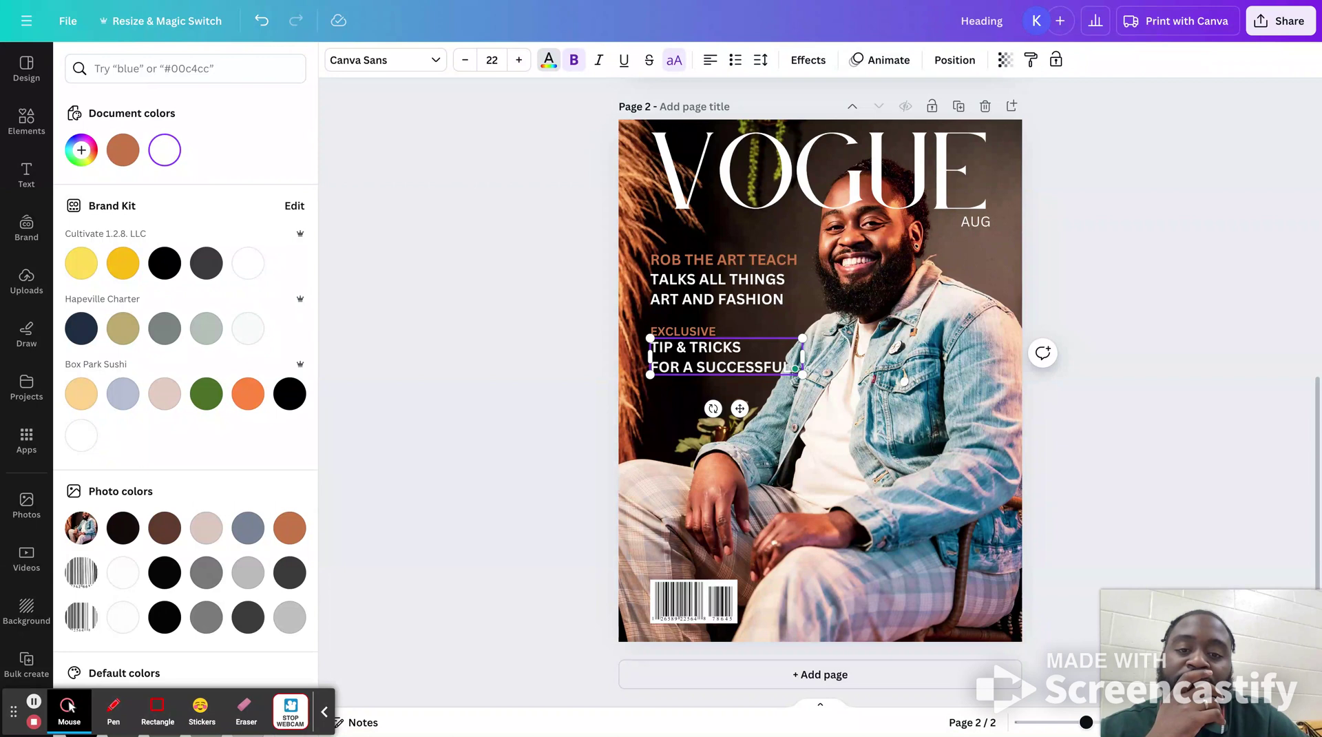
{"action": "key", "text": "BackSpace"}
{"action": "key", "text": "BackSpace"}
{"action": "key", "text": "Return"}
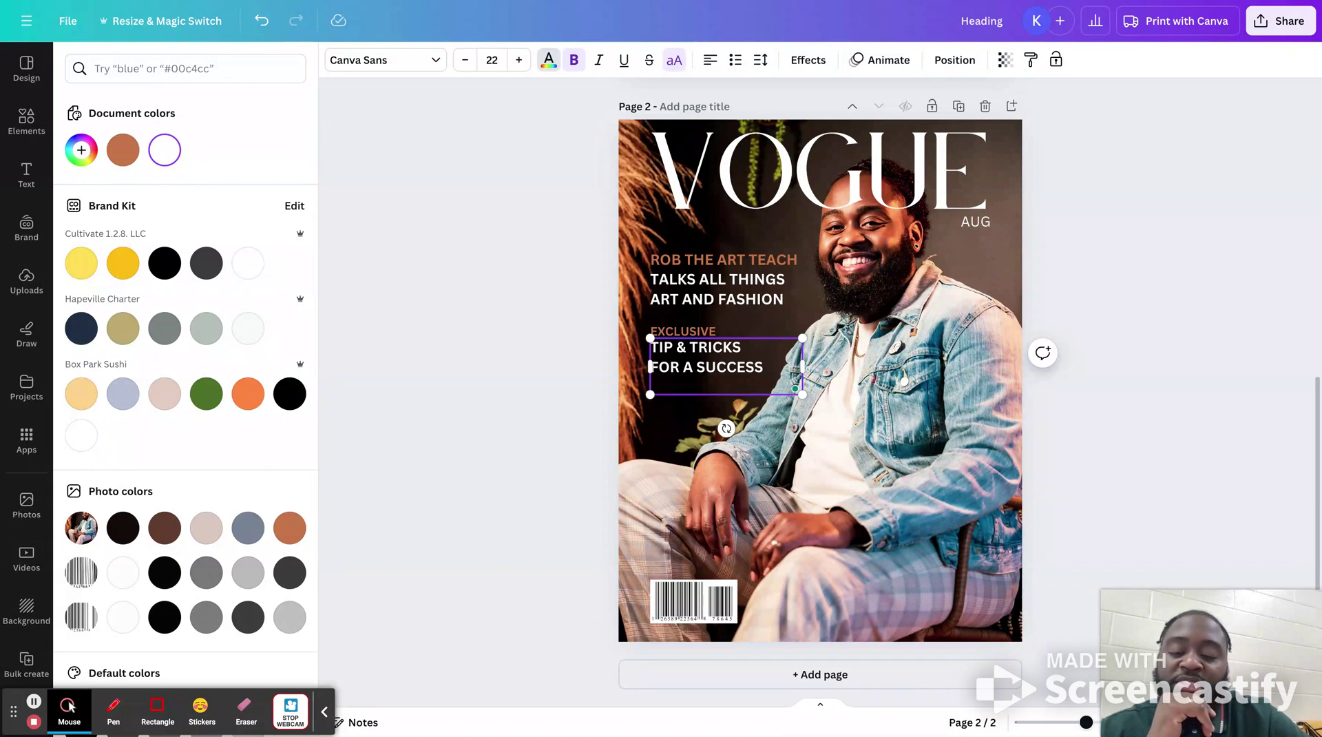
Finish the cover story with the lines "AS AN ART" and "EDUCATOR"
{"action": "type", "text": "AS"}
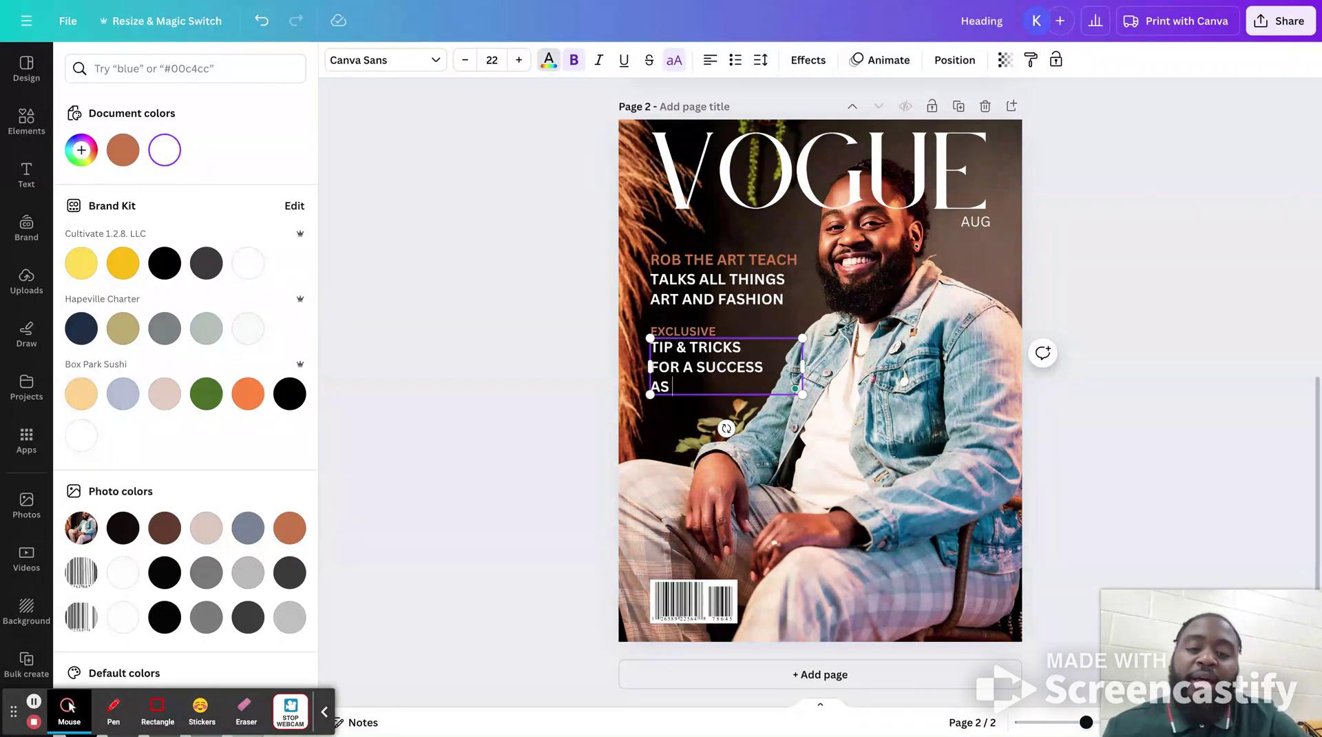
{"action": "type", "text": " AN "}
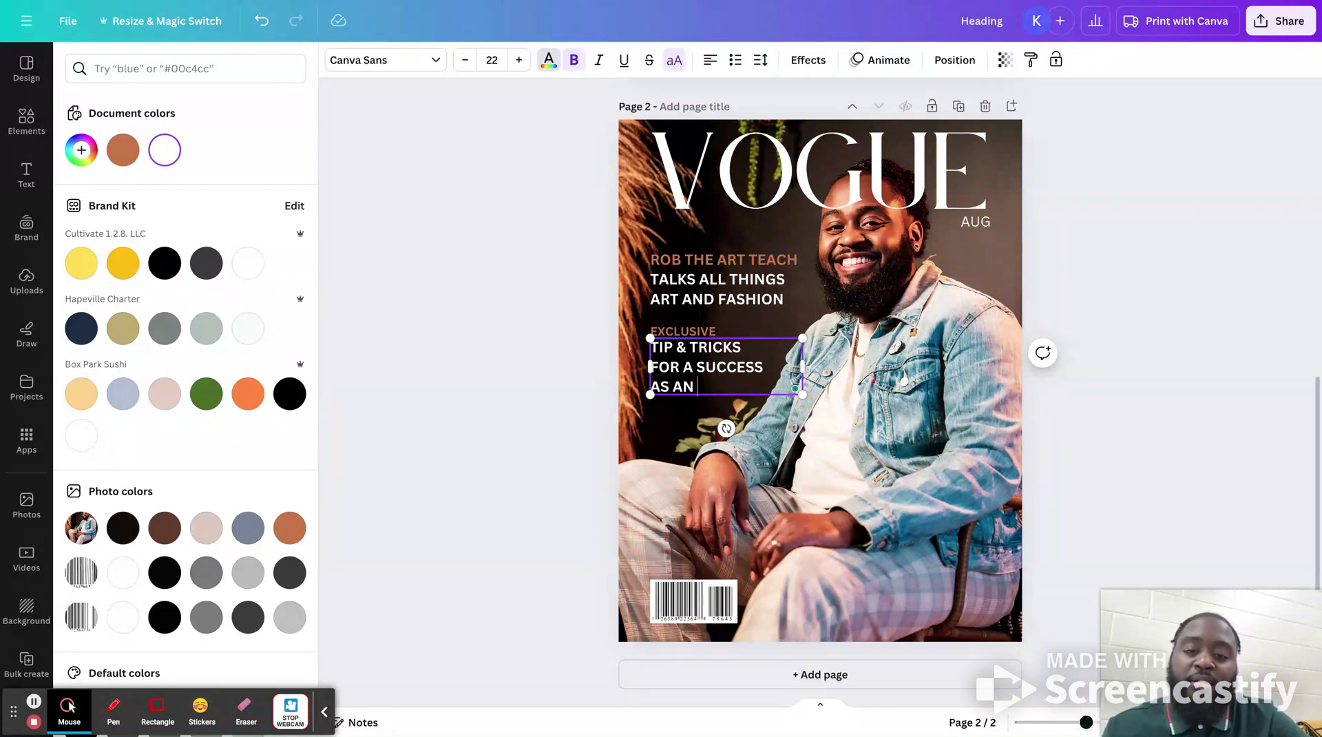
{"action": "type", "text": "AE"}
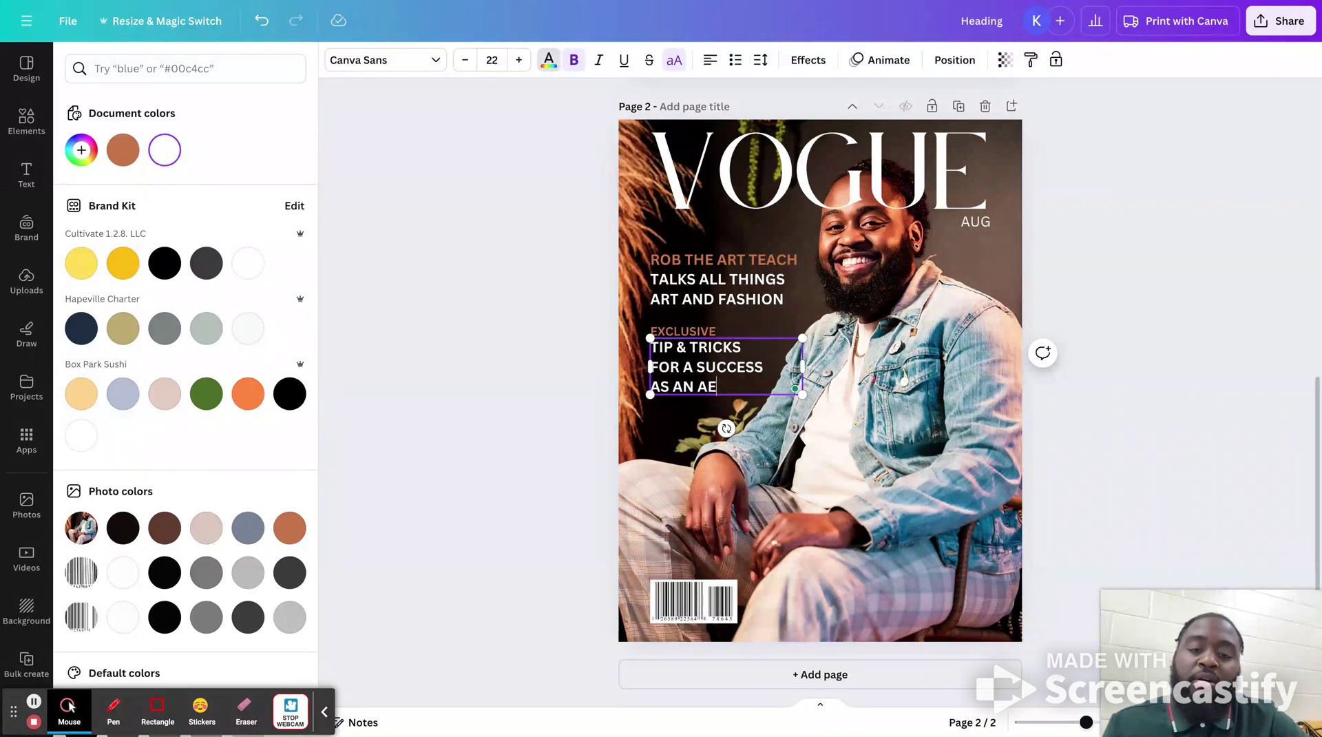
{"action": "key", "text": "BackSpace"}
{"action": "type", "text": "RT"}
{"action": "key", "text": "Return"}
{"action": "type", "text": "E"}
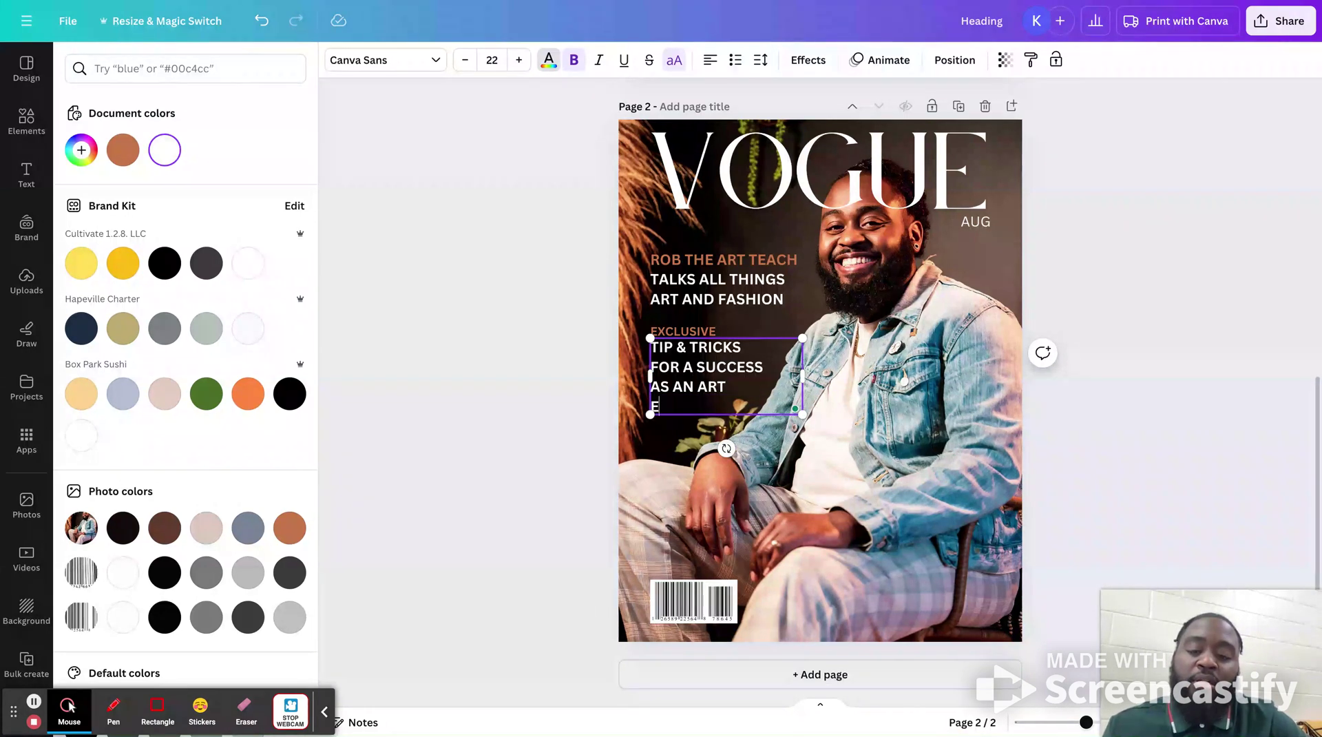
{"action": "type", "text": "DUCATOR"}
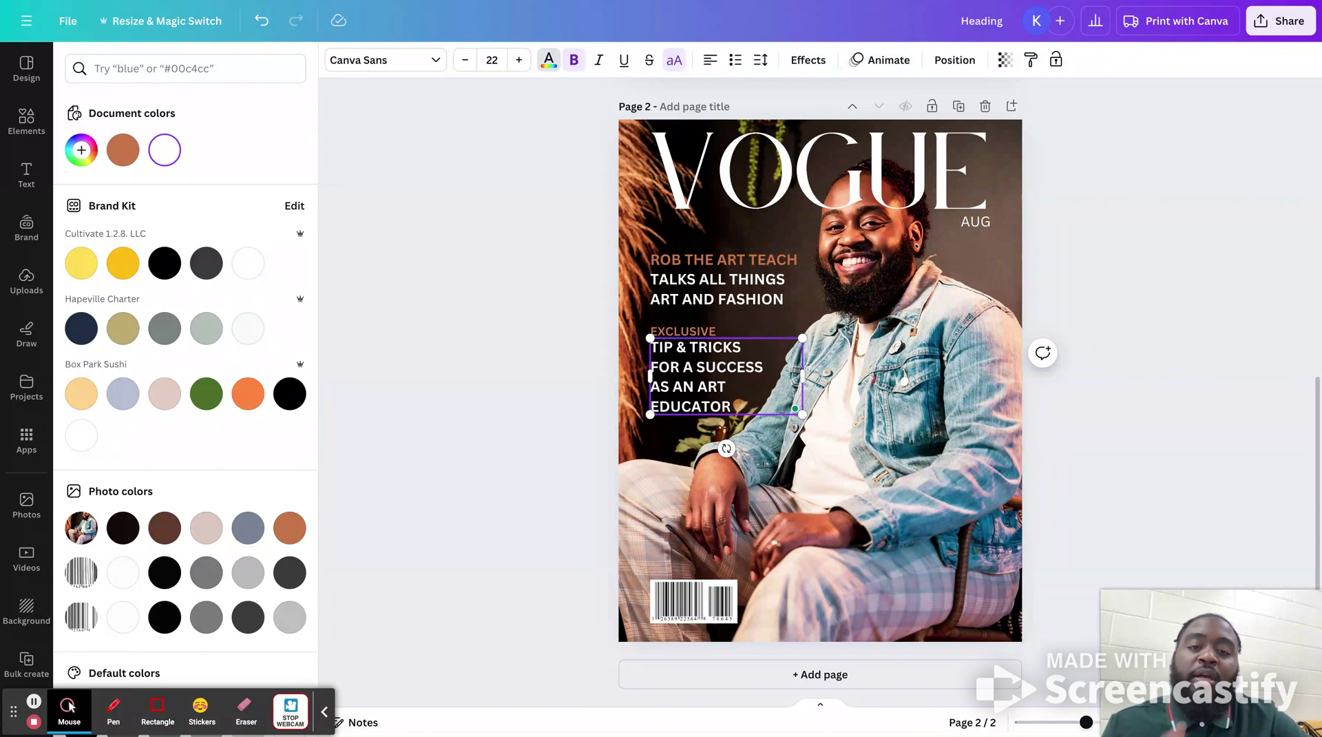
{"action": "left_click", "coordinate": [555, 419]}
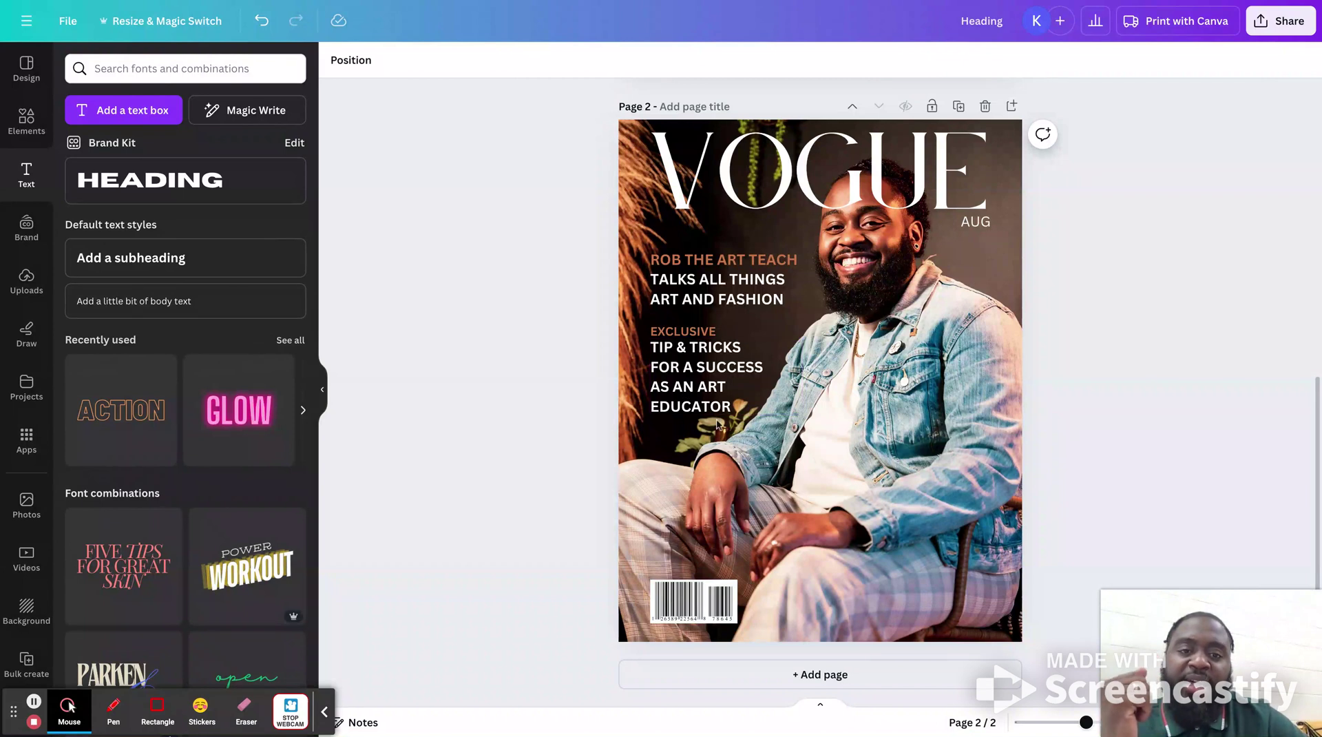
Move the TIP & TRICKS text and its EXCLUSIVE label slightly down, widening the gap below the upper cover story
{"action": "left_click", "coordinate": [726, 288]}
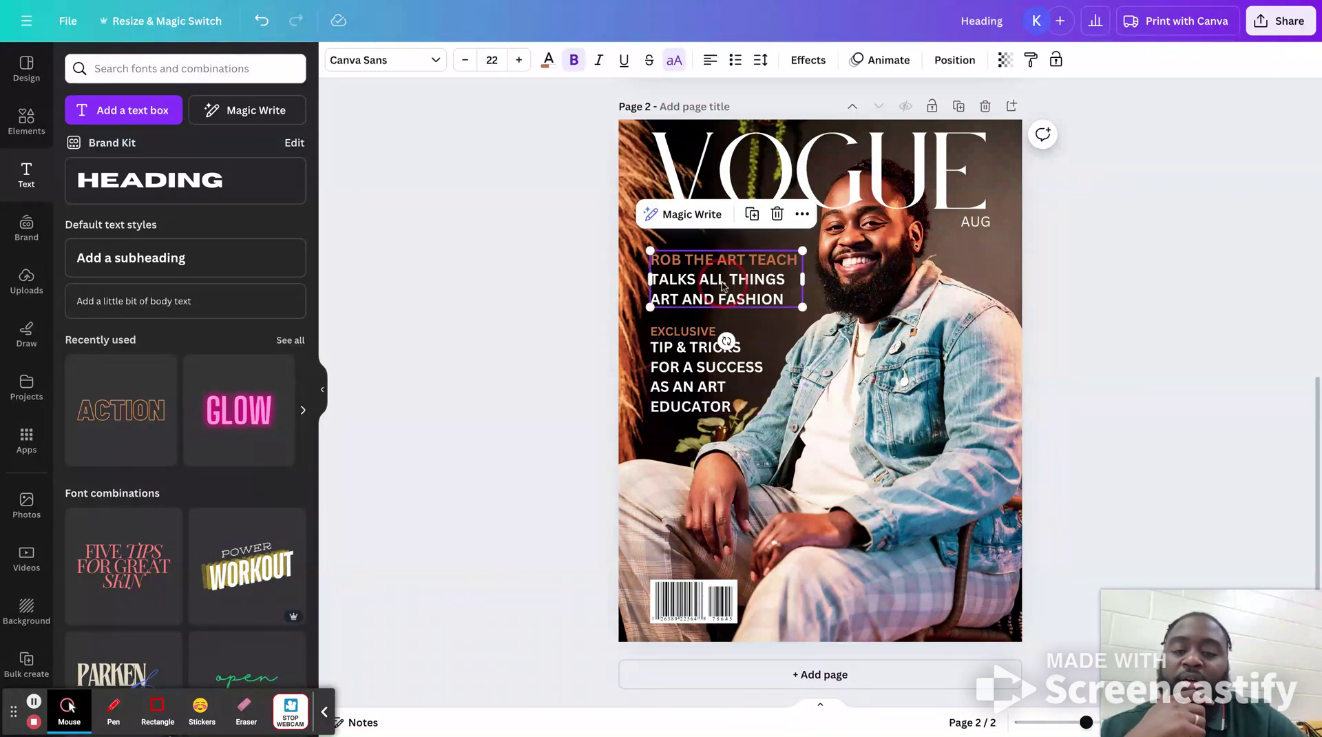
{"action": "left_click", "coordinate": [584, 362]}
{"action": "left_click", "coordinate": [692, 392]}
{"action": "left_click_drag", "start_coordinate": [692, 393], "coordinate": [691, 410]}
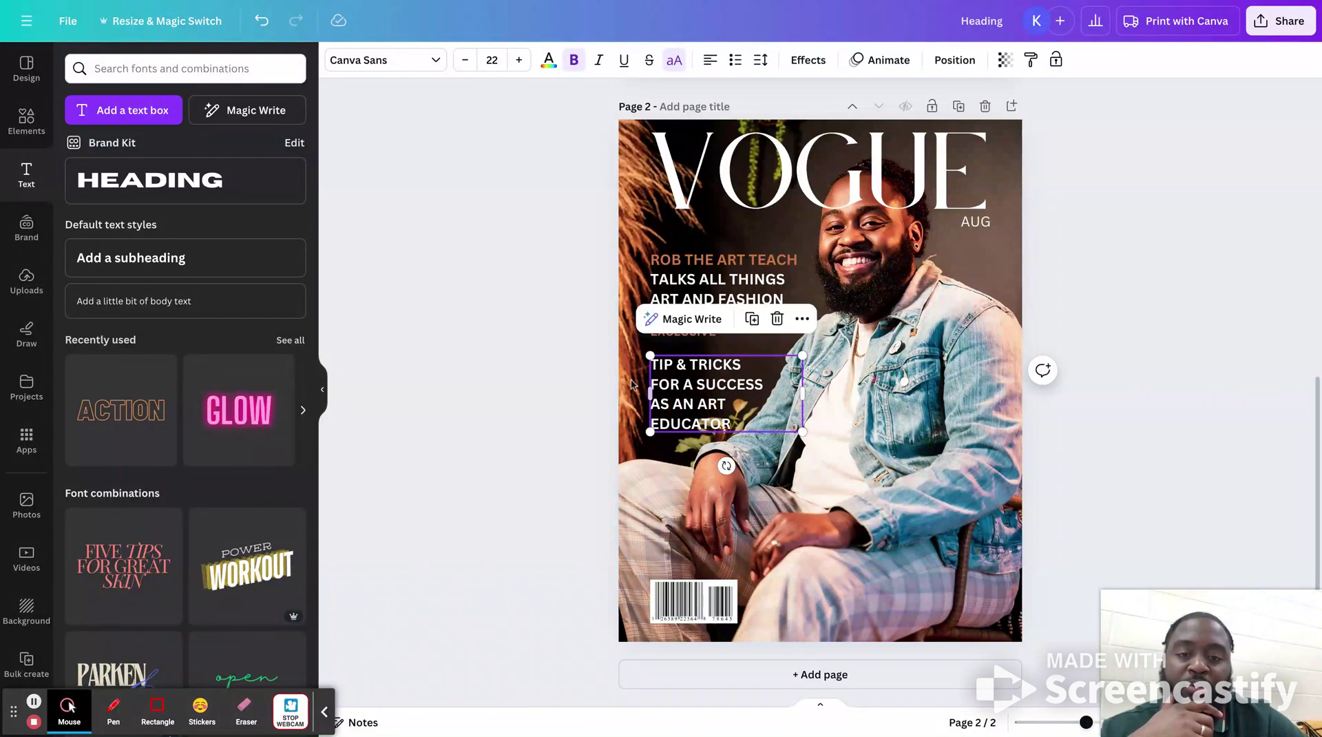
{"action": "left_click", "coordinate": [543, 394]}
{"action": "left_click_drag", "start_coordinate": [674, 332], "coordinate": [674, 349]}
{"action": "left_click", "coordinate": [533, 360]}
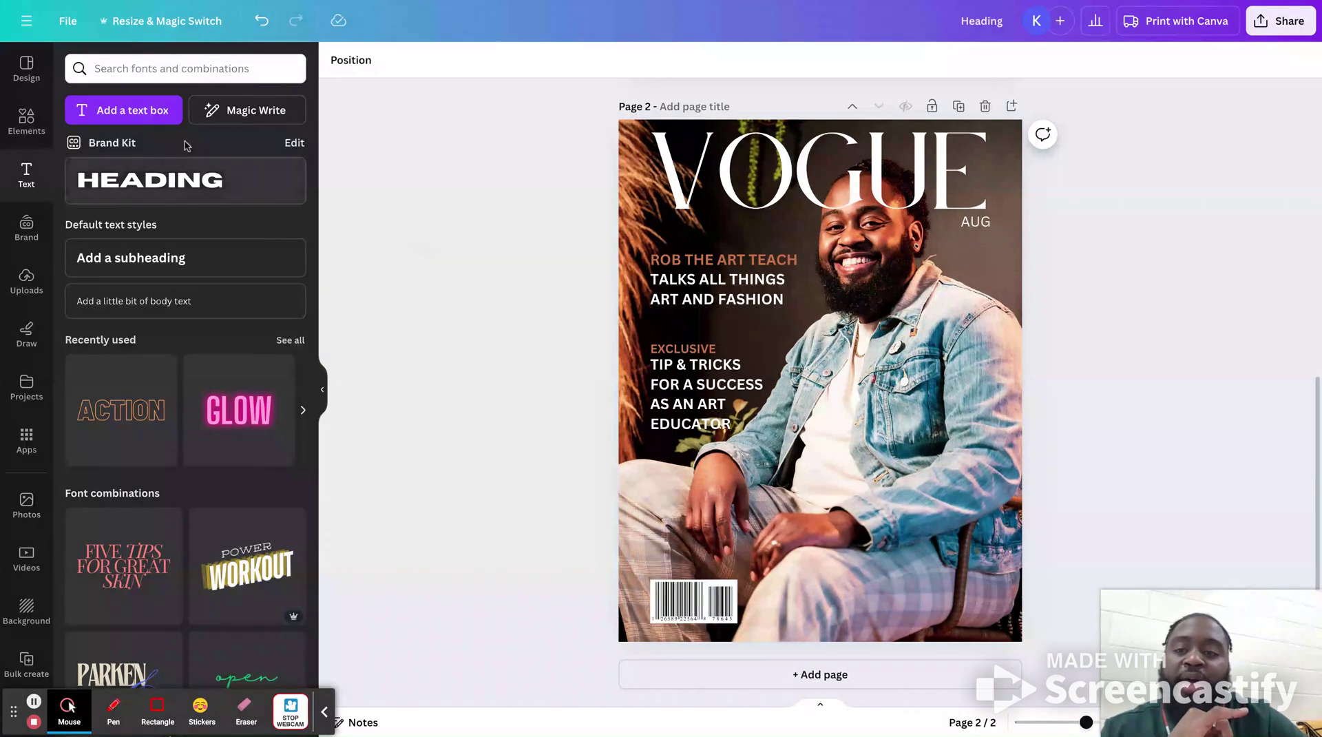
Add a subheading over the right side of the denim jacket and narrow its box so the text wraps onto three lines
{"action": "left_click", "coordinate": [175, 251]}
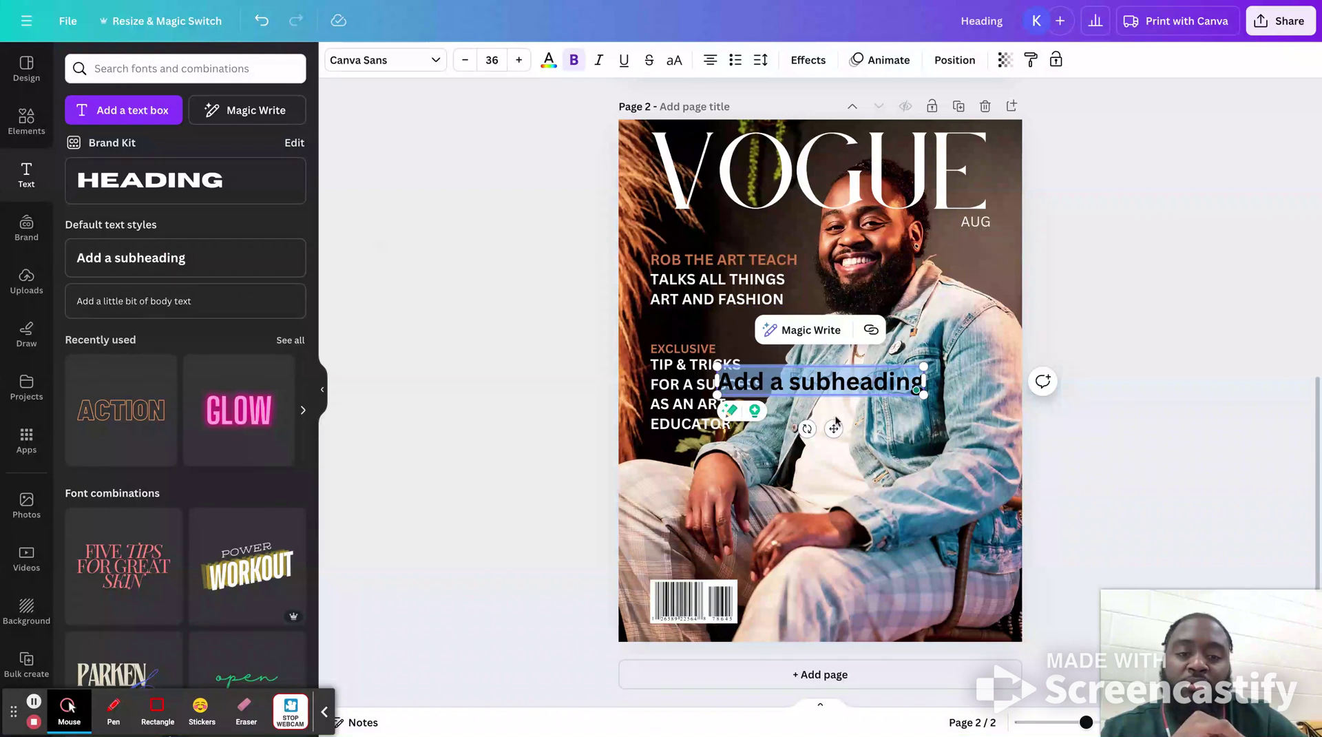
{"action": "left_click_drag", "start_coordinate": [834, 429], "coordinate": [919, 451]}
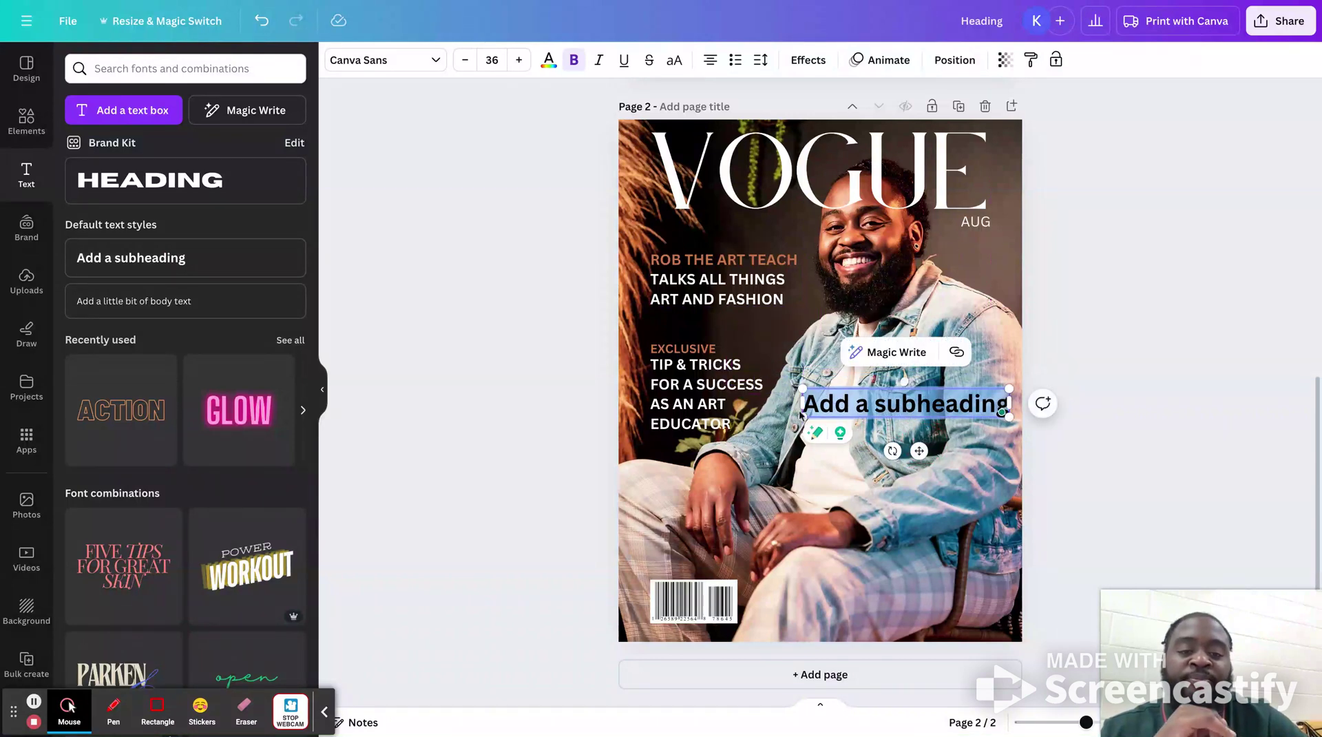
{"action": "left_click_drag", "start_coordinate": [803, 403], "coordinate": [889, 403]}
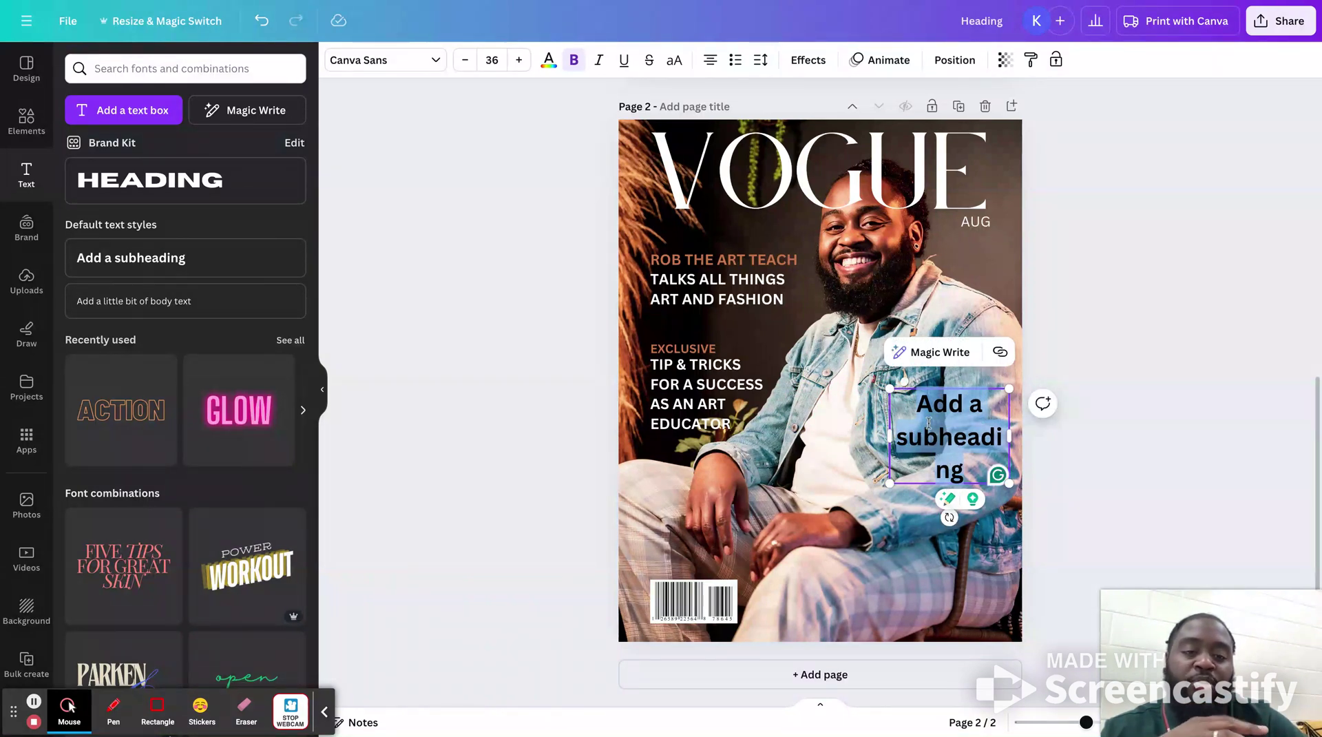
Replace the new subheading's placeholder text with "Seek peek into 24-24", using page 1's sneak-peek text as reference
{"action": "scroll", "coordinate": [928, 423], "scroll_direction": "up", "scroll_amount": 4}
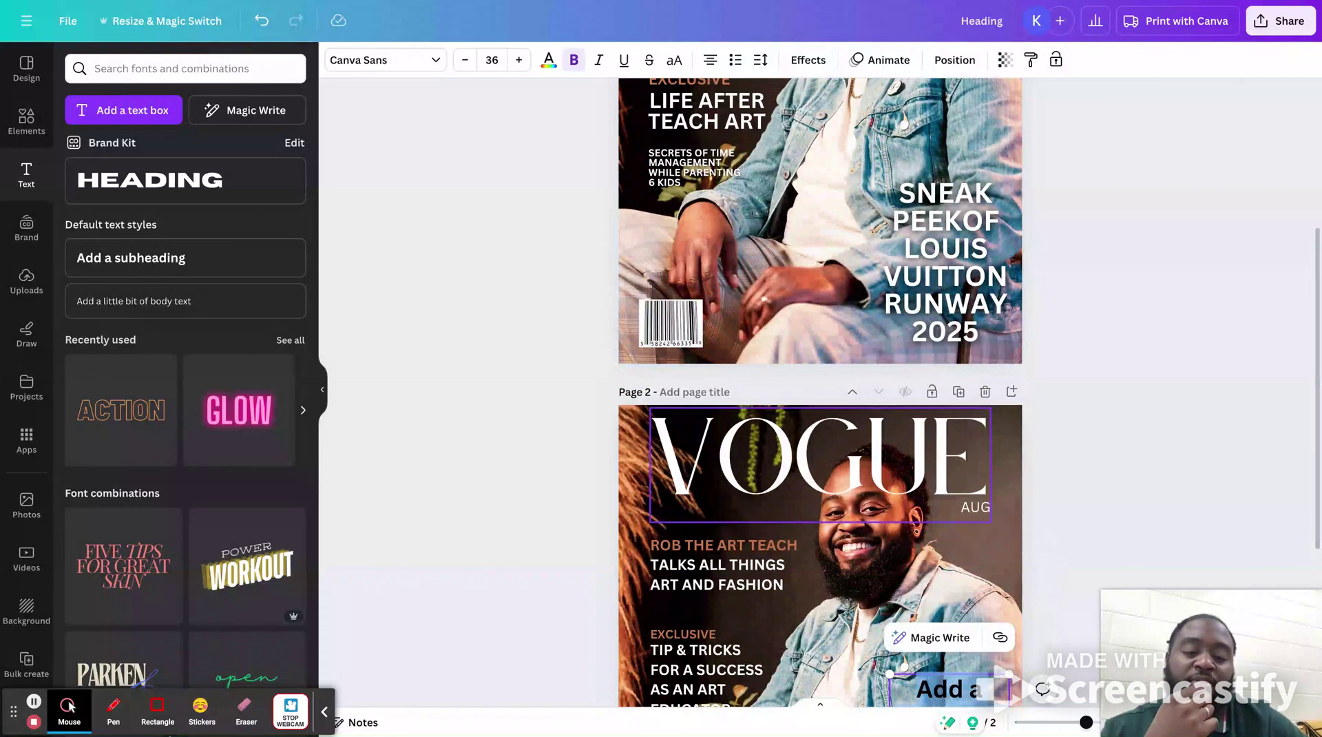
{"action": "scroll", "coordinate": [820, 392], "scroll_direction": "down", "scroll_amount": 1}
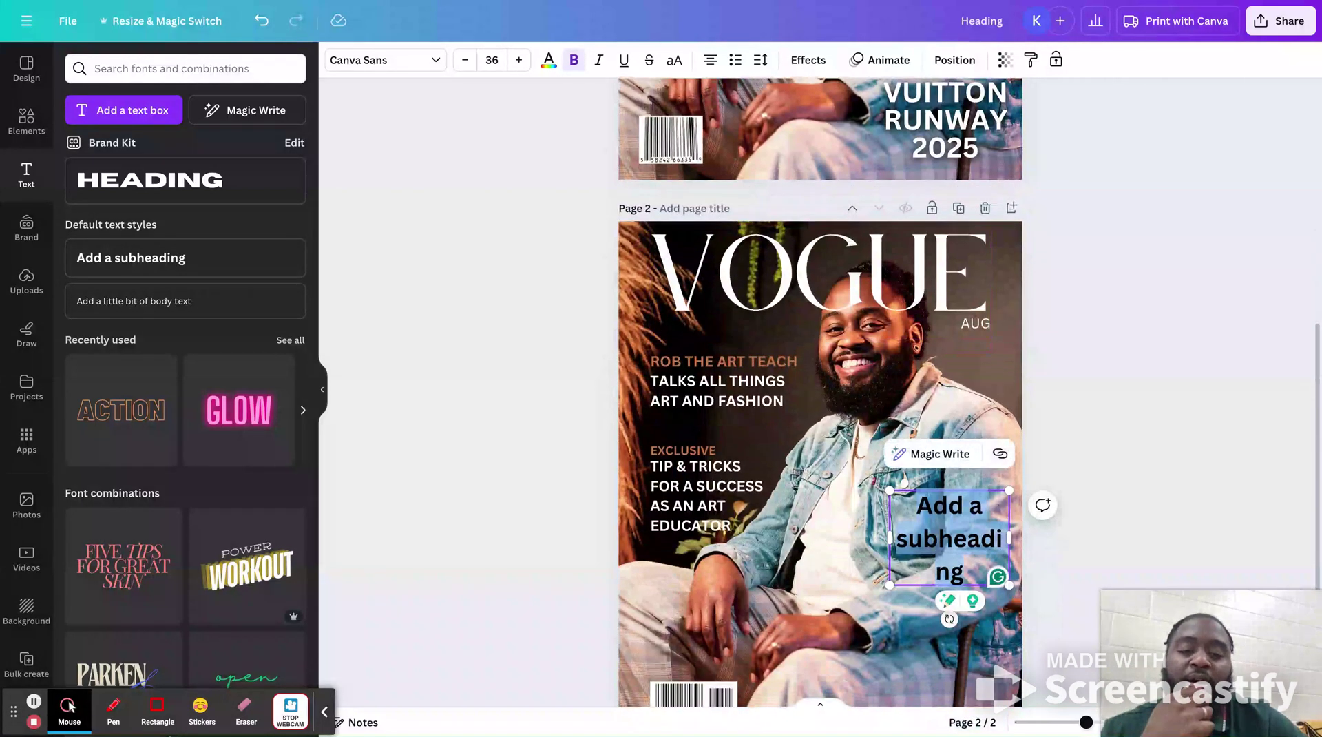
{"action": "scroll", "coordinate": [819, 392], "scroll_direction": "down", "scroll_amount": 2}
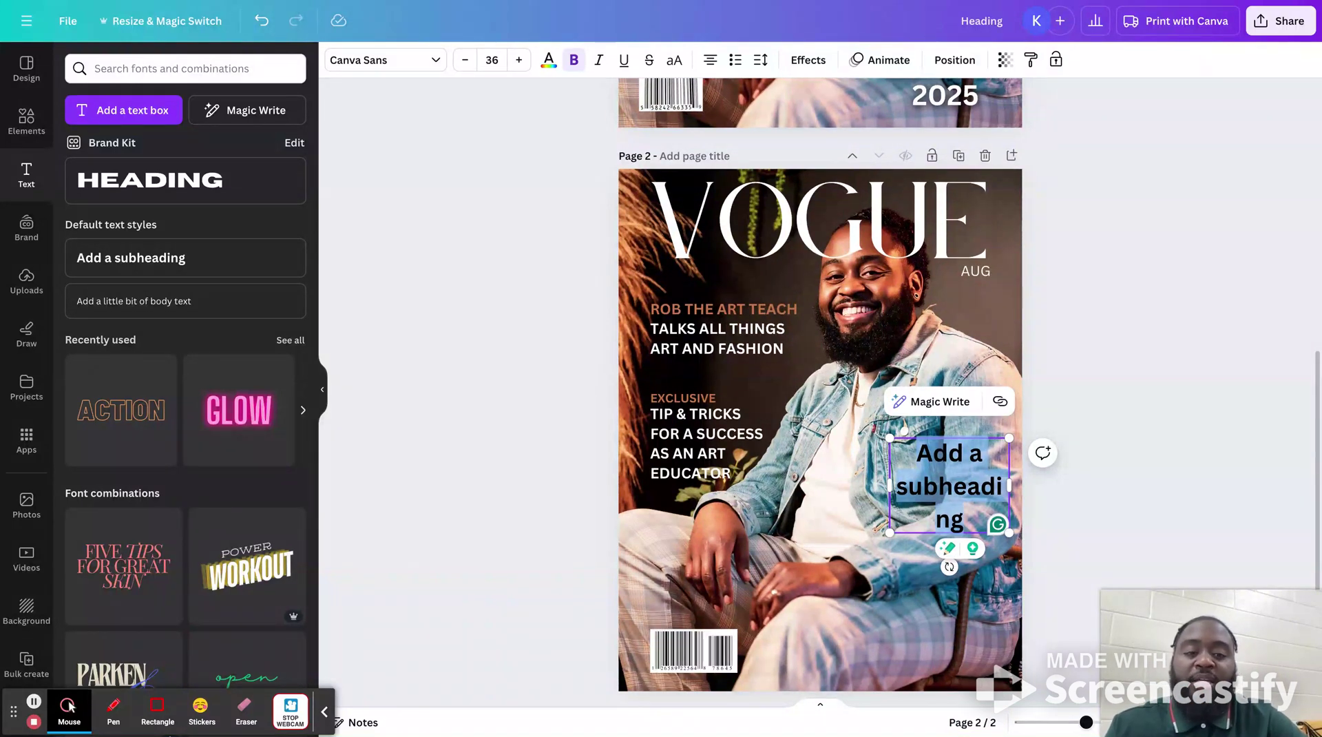
{"action": "type", "text": "Se"}
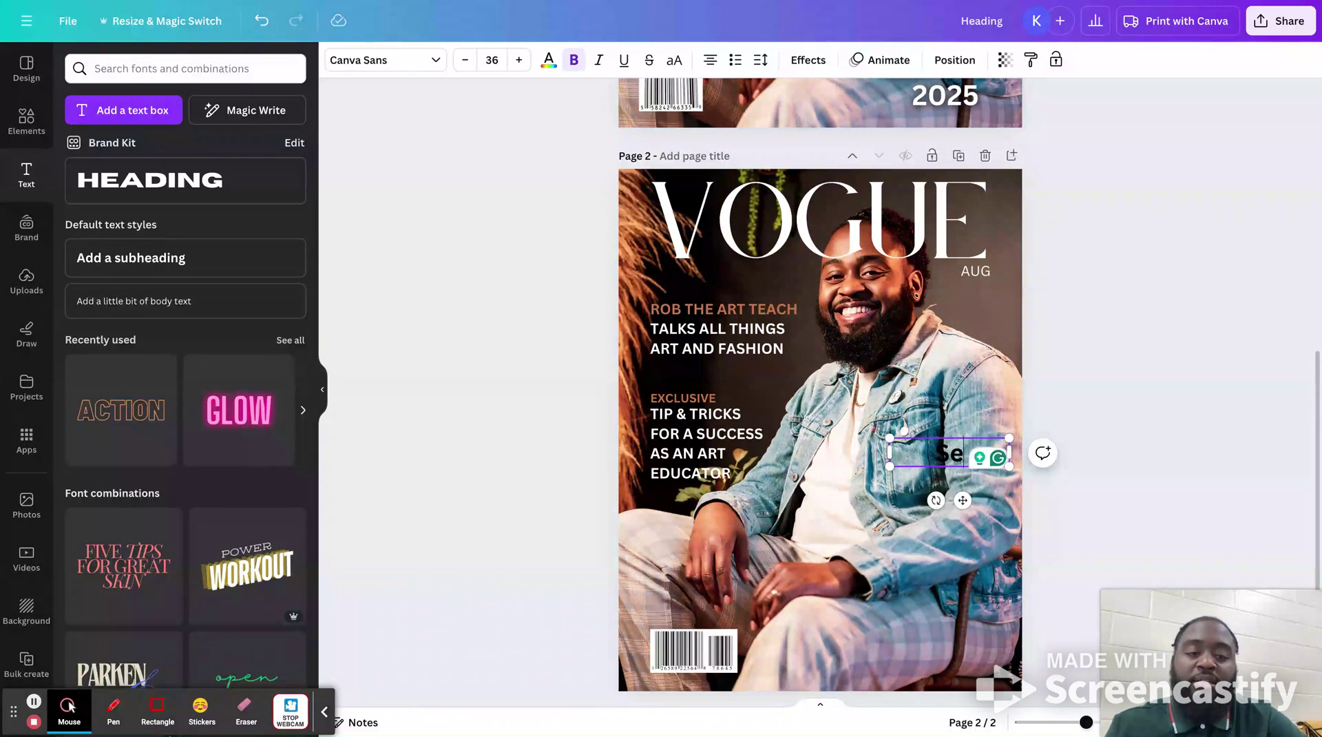
{"action": "type", "text": "ek peek into"}
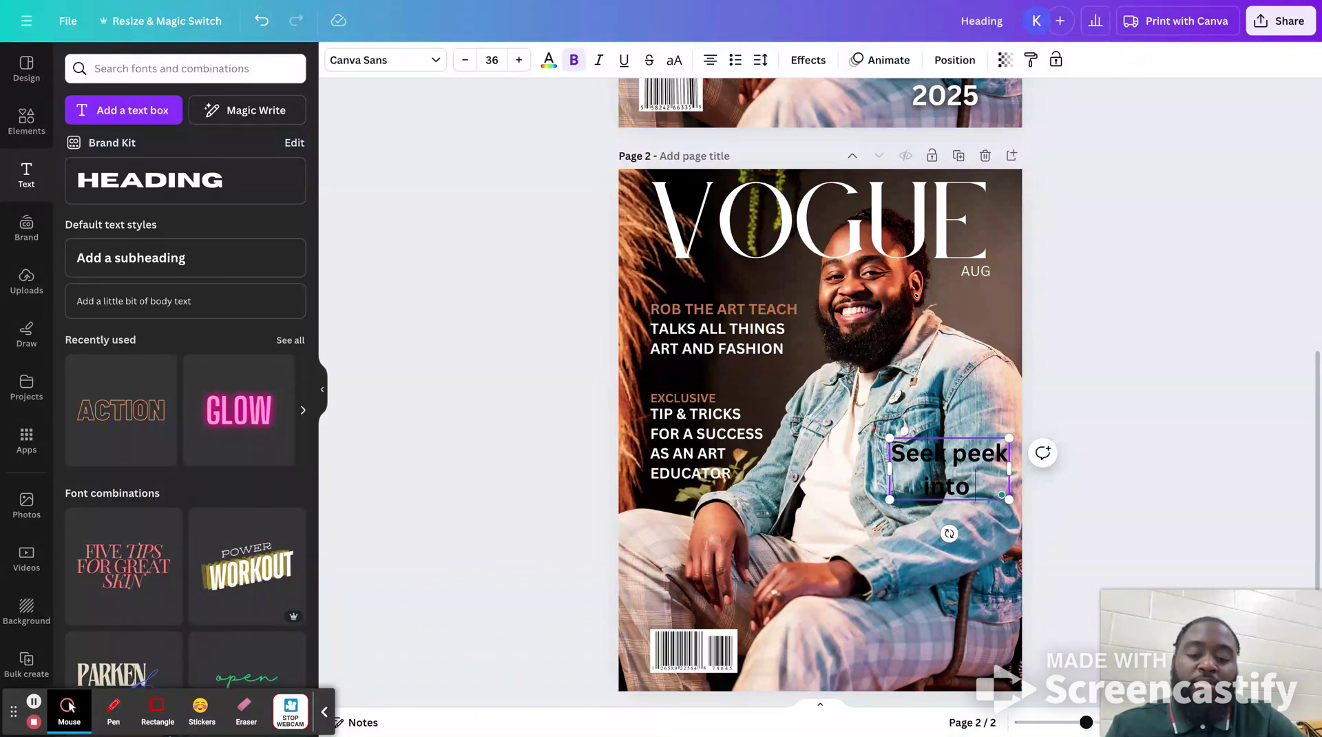
{"action": "type", "text": " 202"}
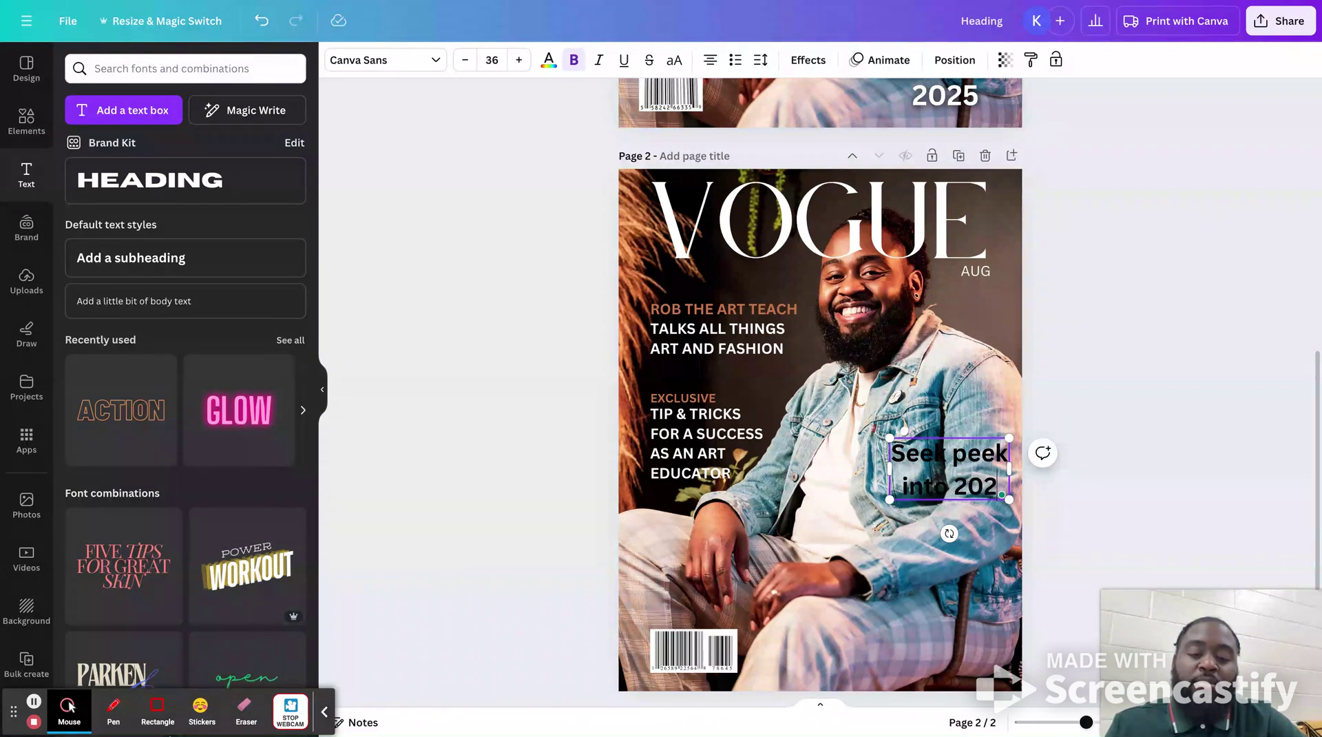
{"action": "type", "text": "5"}
{"action": "key", "text": "BackSpace"}
{"action": "key", "text": "BackSpace"}
{"action": "key", "text": "BackSpace"}
{"action": "type", "text": "4-35"}
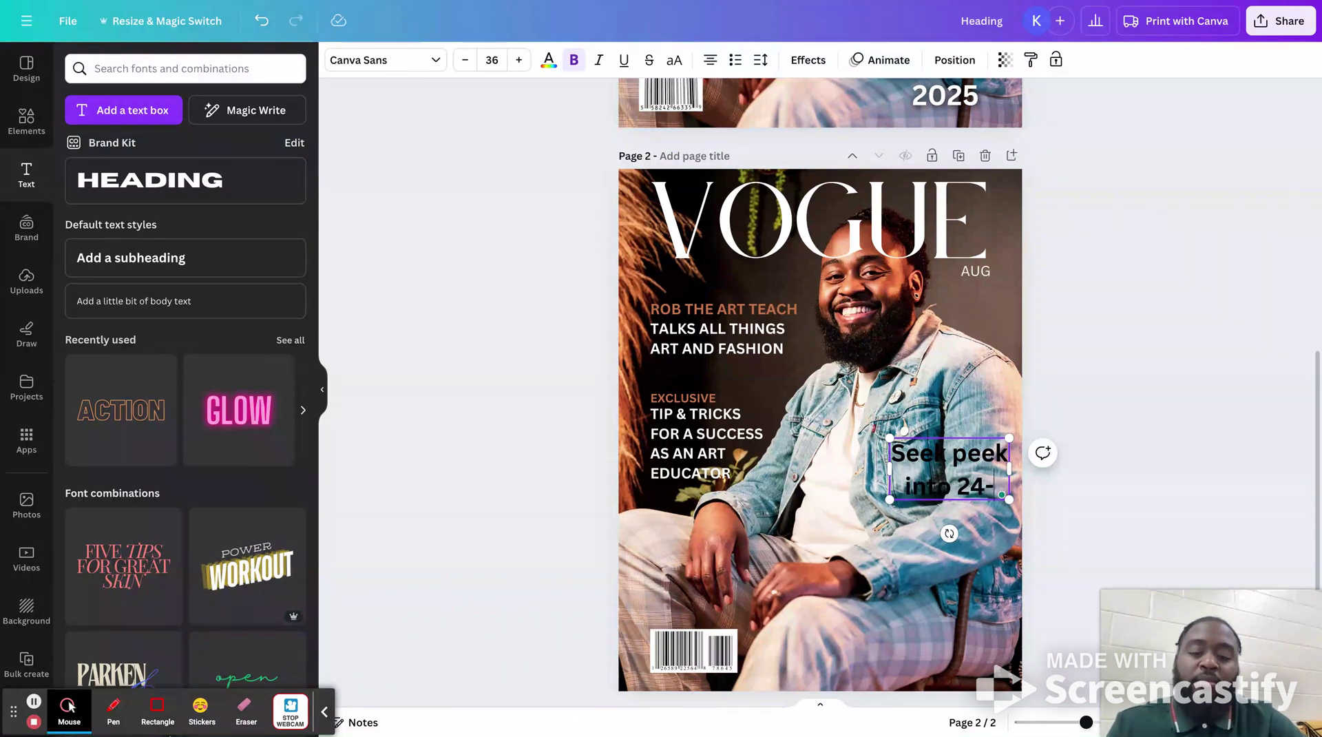
{"action": "key", "text": "BackSpace"}
{"action": "key", "text": "BackSpace"}
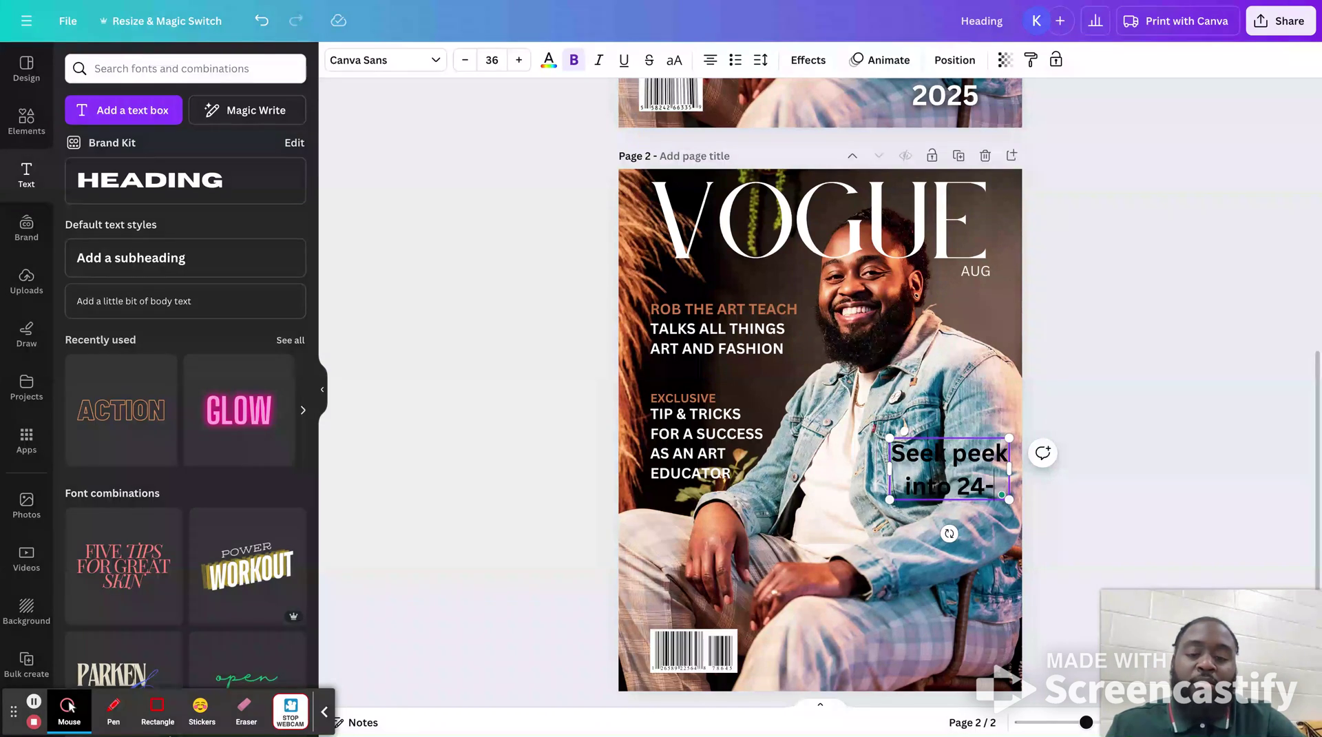
{"action": "type", "text": "24"}
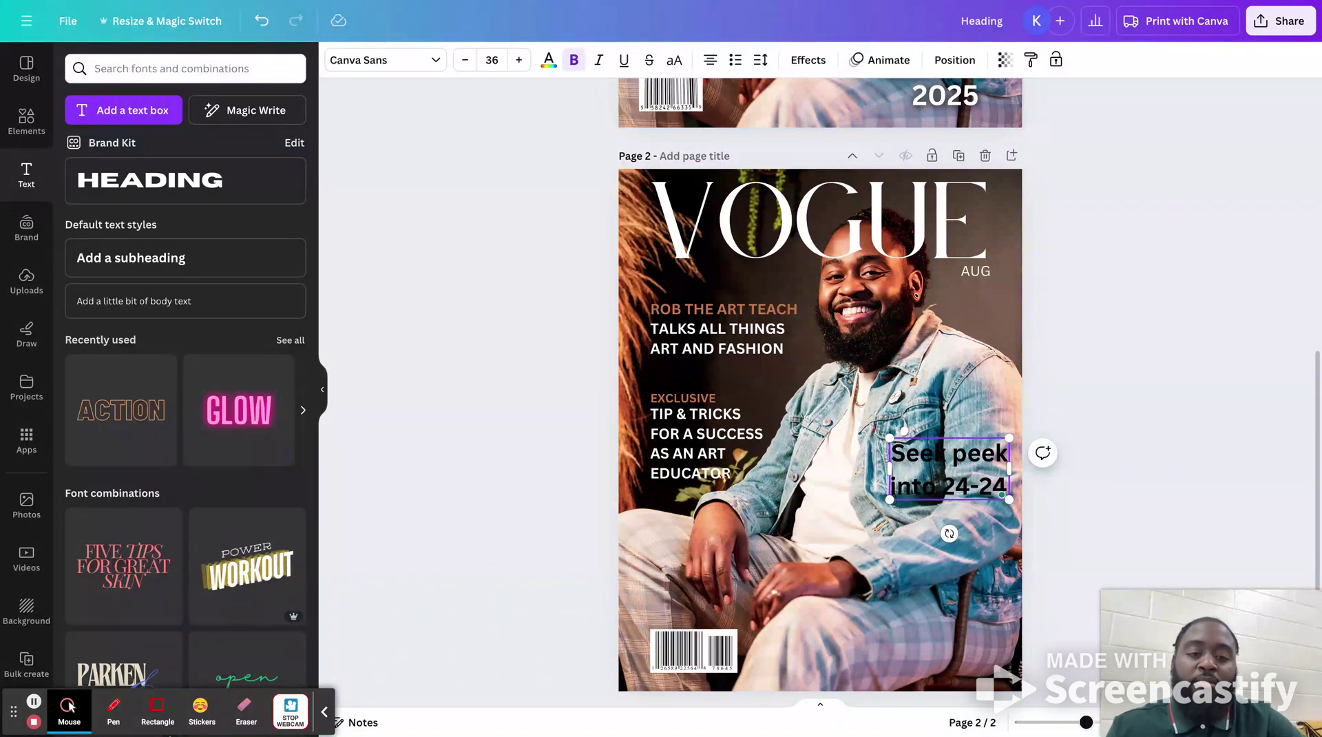
Continue the subheading on a new line with "school year art projects"
{"action": "key", "text": "Return"}
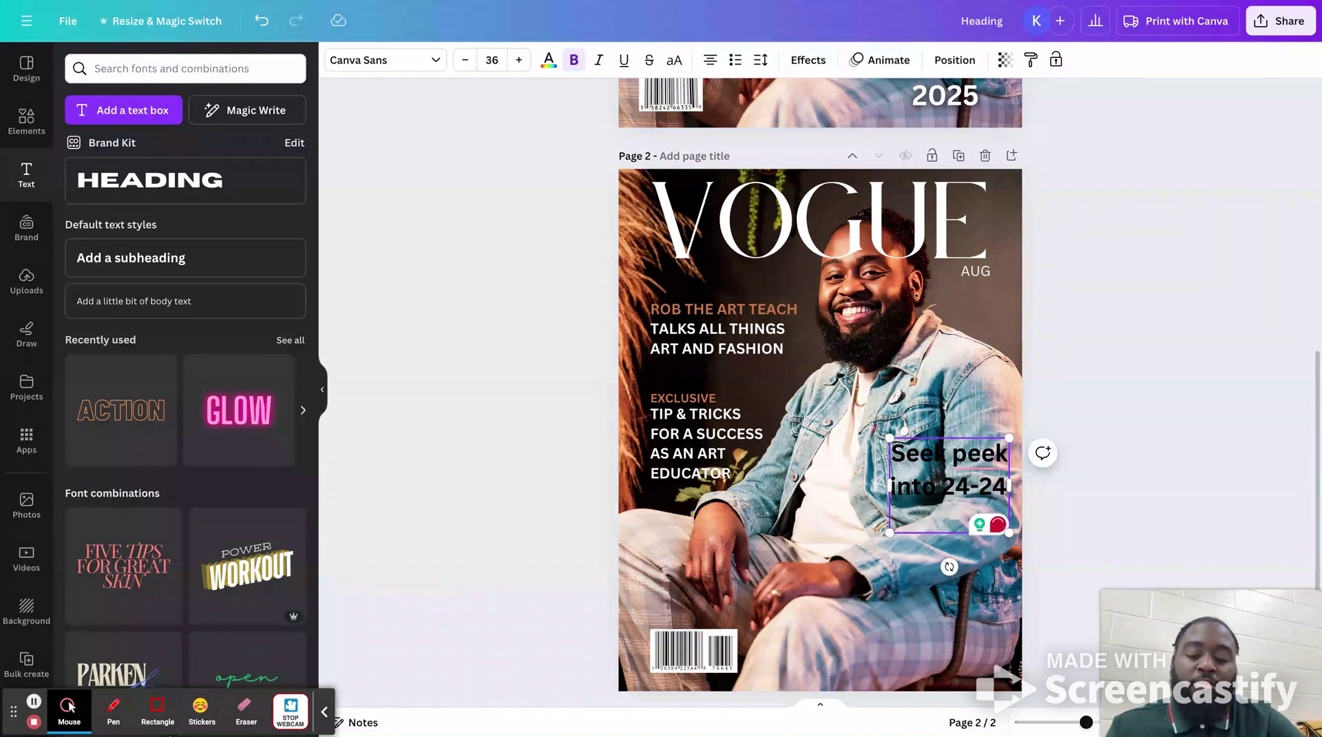
{"action": "type", "text": "scho"}
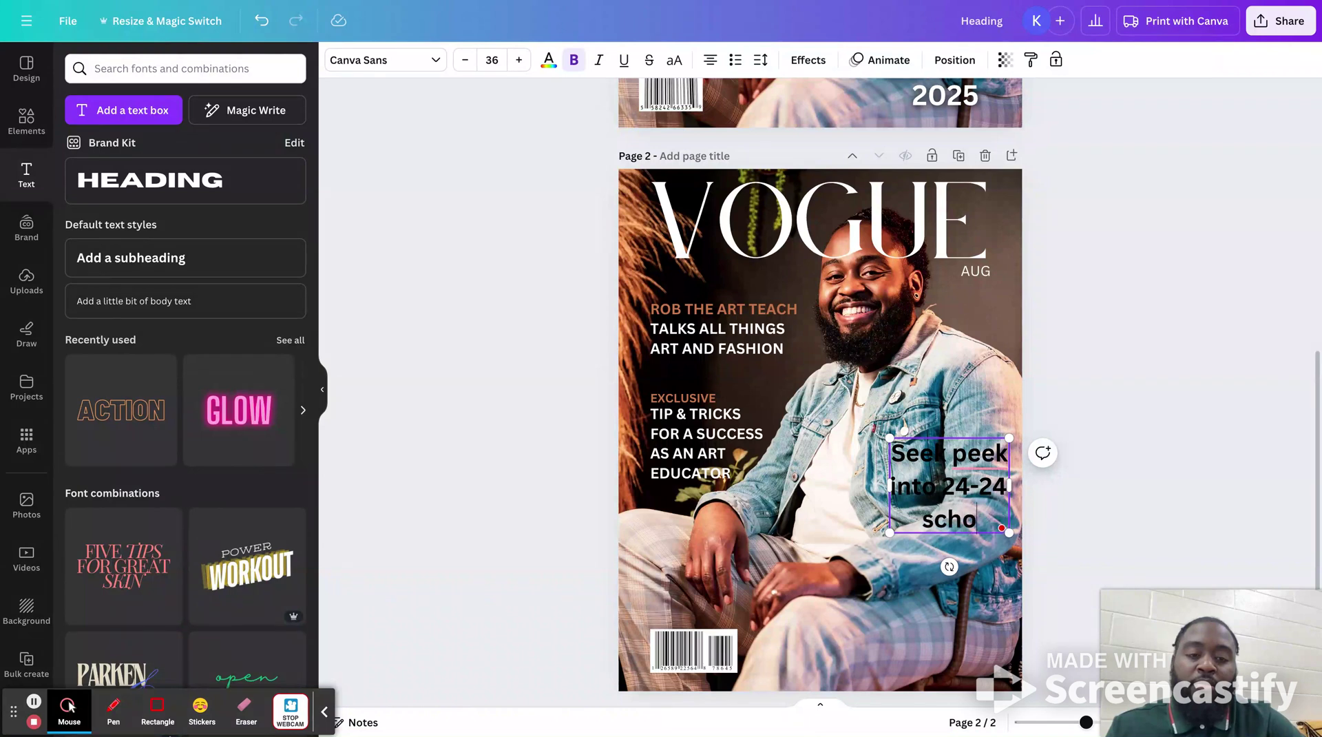
{"action": "type", "text": "ol year"}
{"action": "type", "text": " art pro"}
{"action": "type", "text": "c"}
{"action": "type", "text": "ects"}
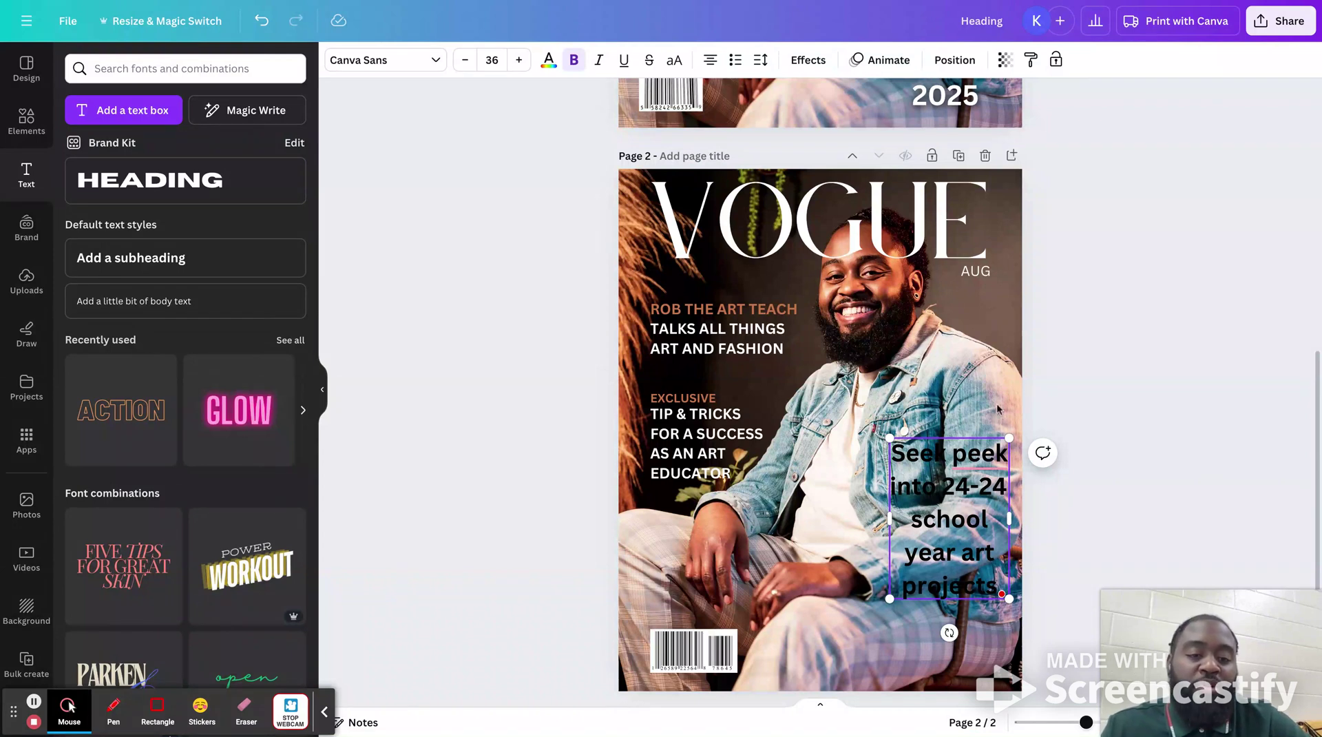
Apply the Grammarly article correction that changes "peek" to "a peek" in the subheading
{"action": "mouse_move", "coordinate": [978, 460]}
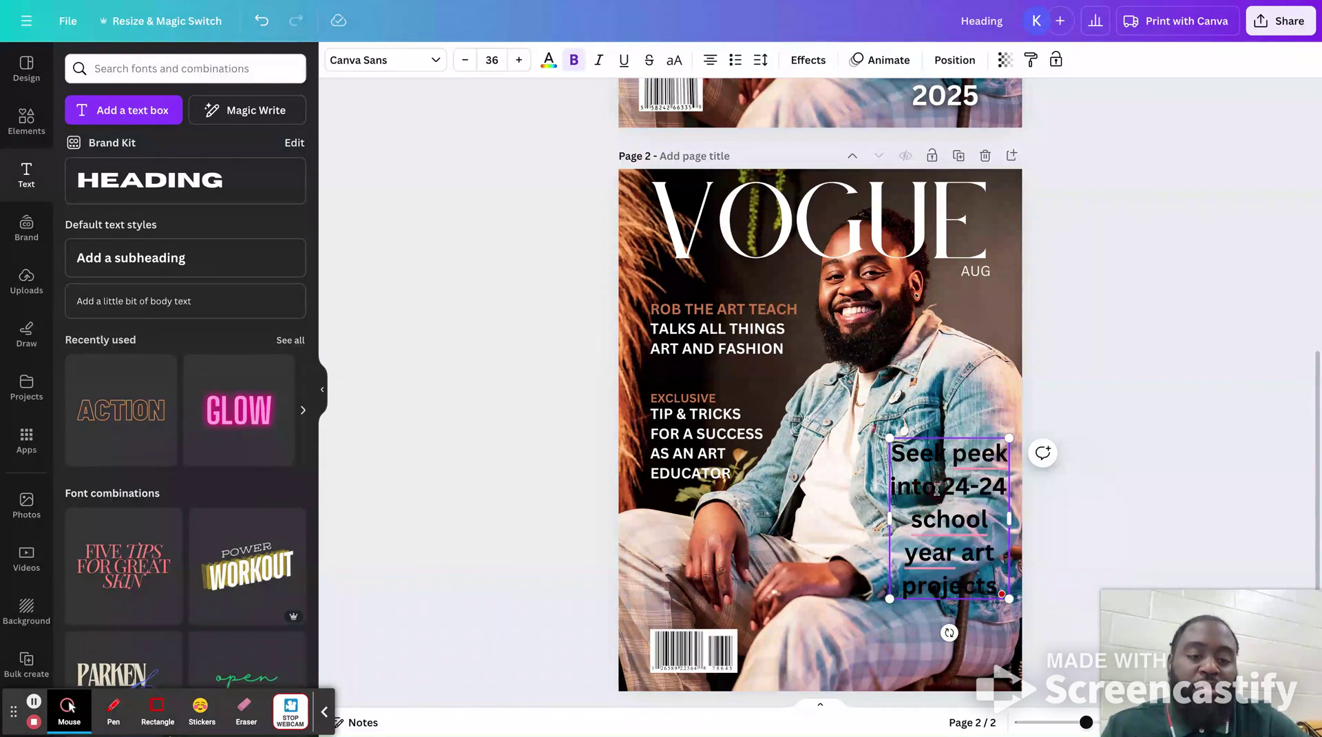
{"action": "mouse_move", "coordinate": [956, 520]}
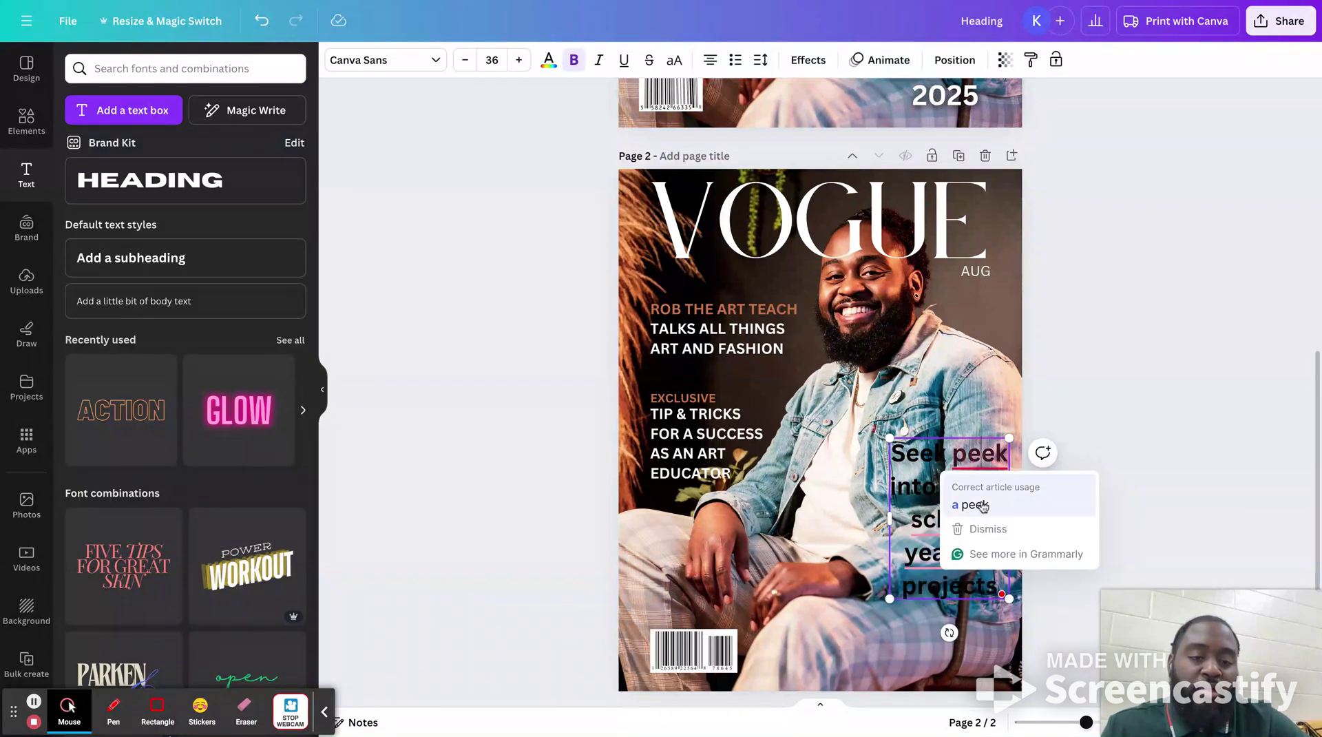
{"action": "left_click", "coordinate": [984, 506]}
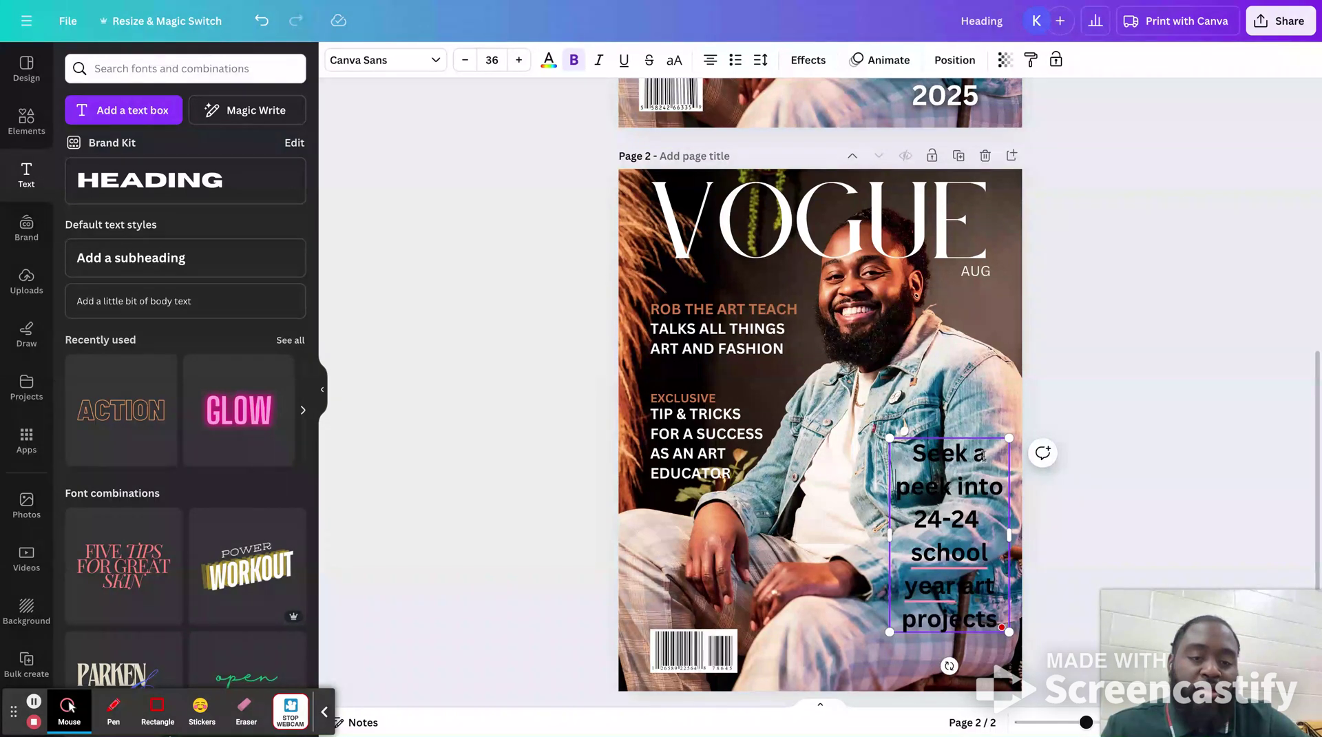
Correct the subheading's year range to "24-25" and widen its box so the text wraps onto four lines
{"action": "mouse_move", "coordinate": [972, 556]}
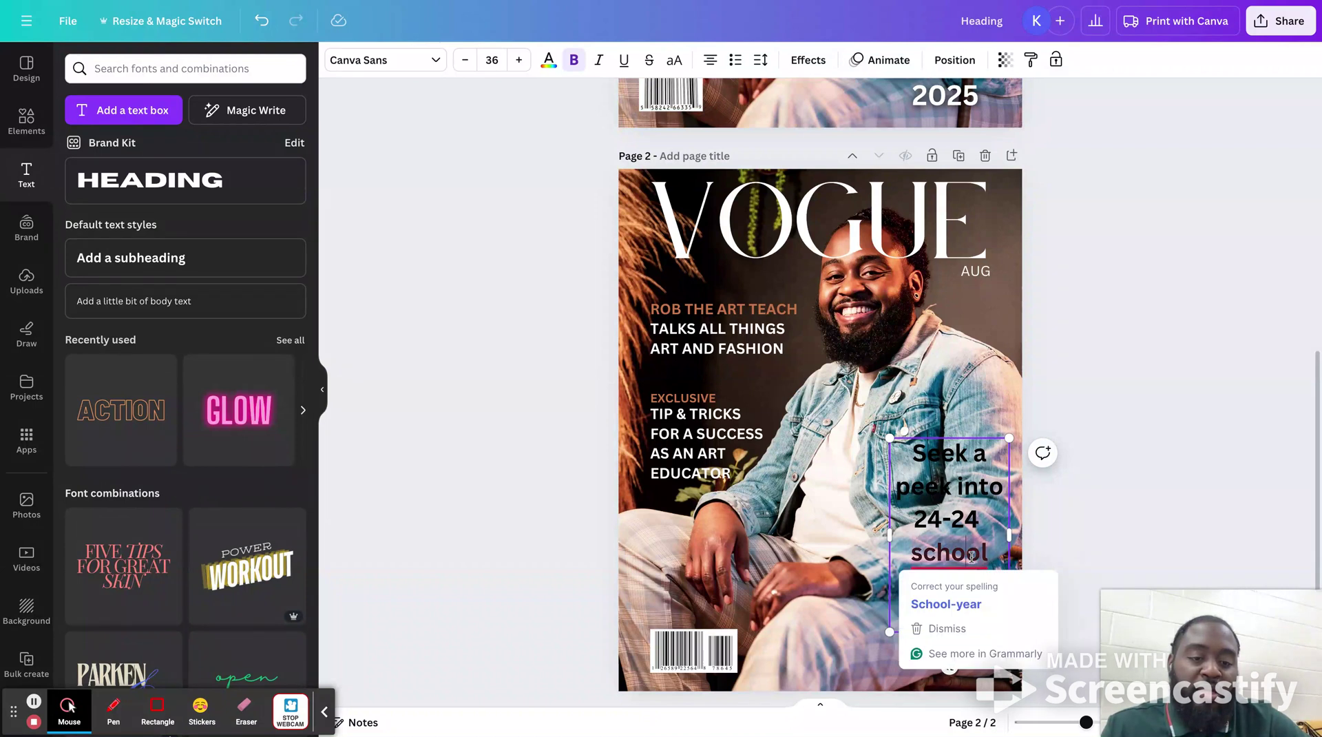
{"action": "left_click", "coordinate": [981, 518]}
{"action": "key", "text": "BackSpace"}
{"action": "type", "text": "5"}
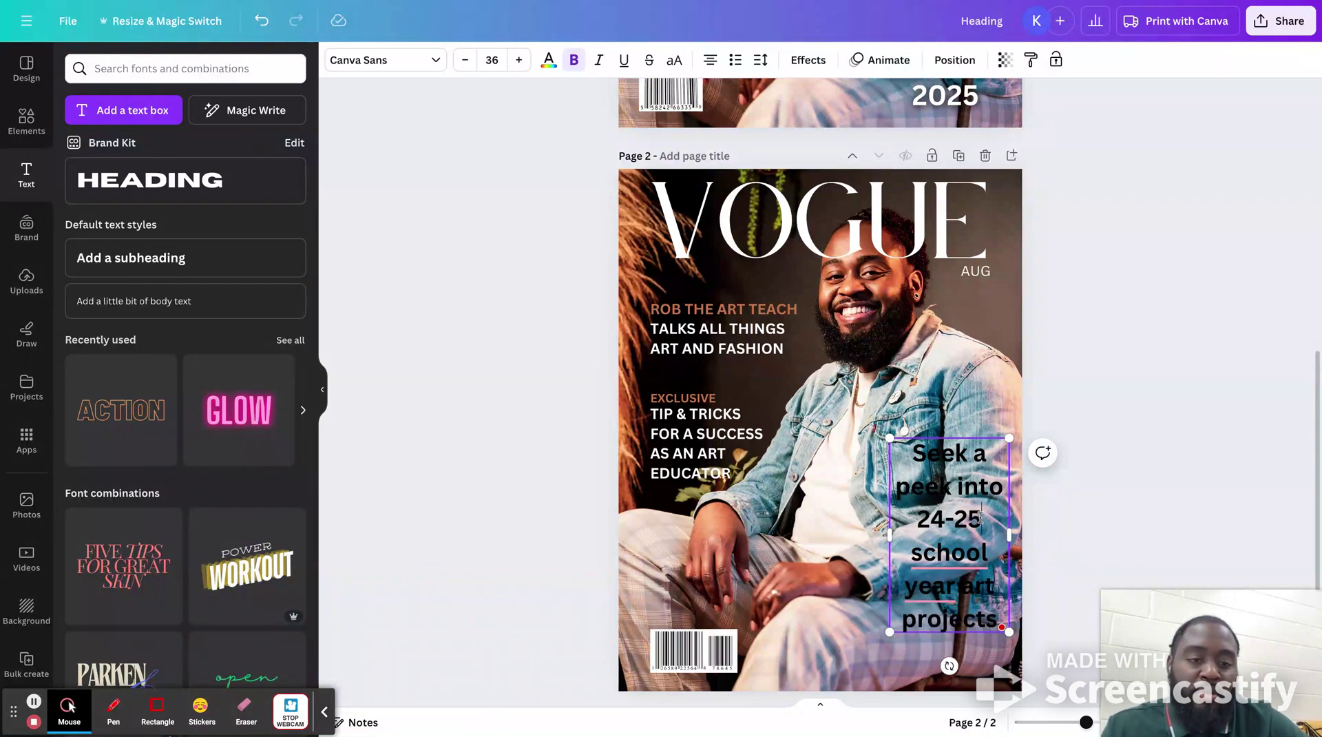
{"action": "left_click", "coordinate": [849, 495]}
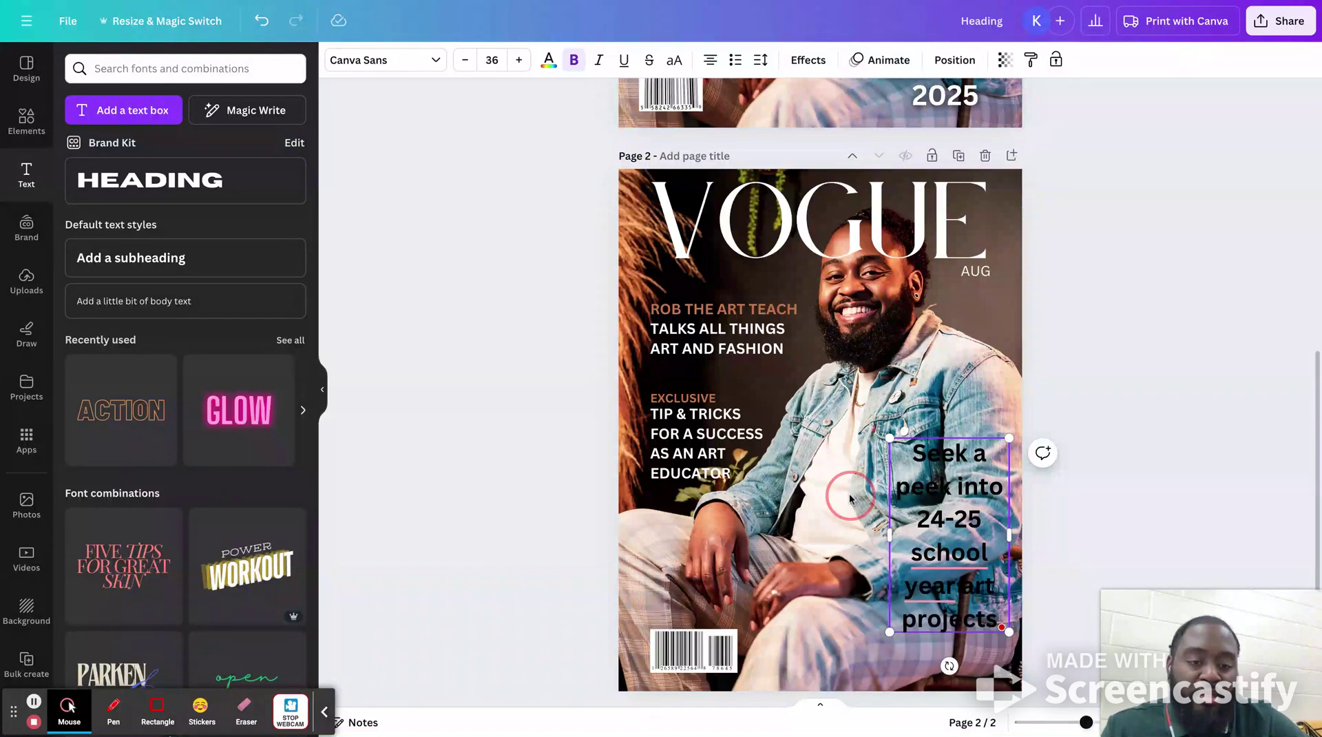
{"action": "left_click", "coordinate": [974, 590]}
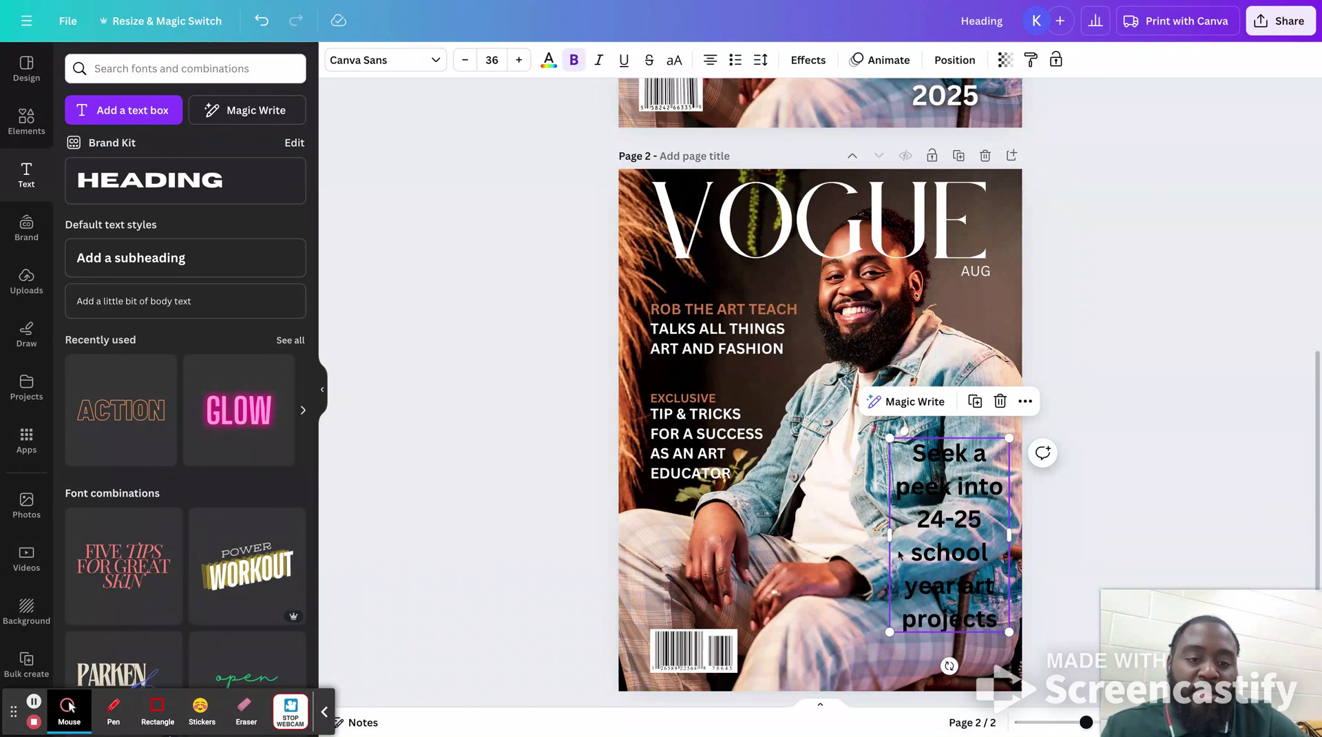
{"action": "mouse_move", "coordinate": [889, 534]}
{"action": "left_mouse_down"}
{"action": "mouse_move", "coordinate": [871, 538]}
{"action": "mouse_move", "coordinate": [905, 539]}
{"action": "mouse_move", "coordinate": [870, 538]}
{"action": "left_mouse_up"}
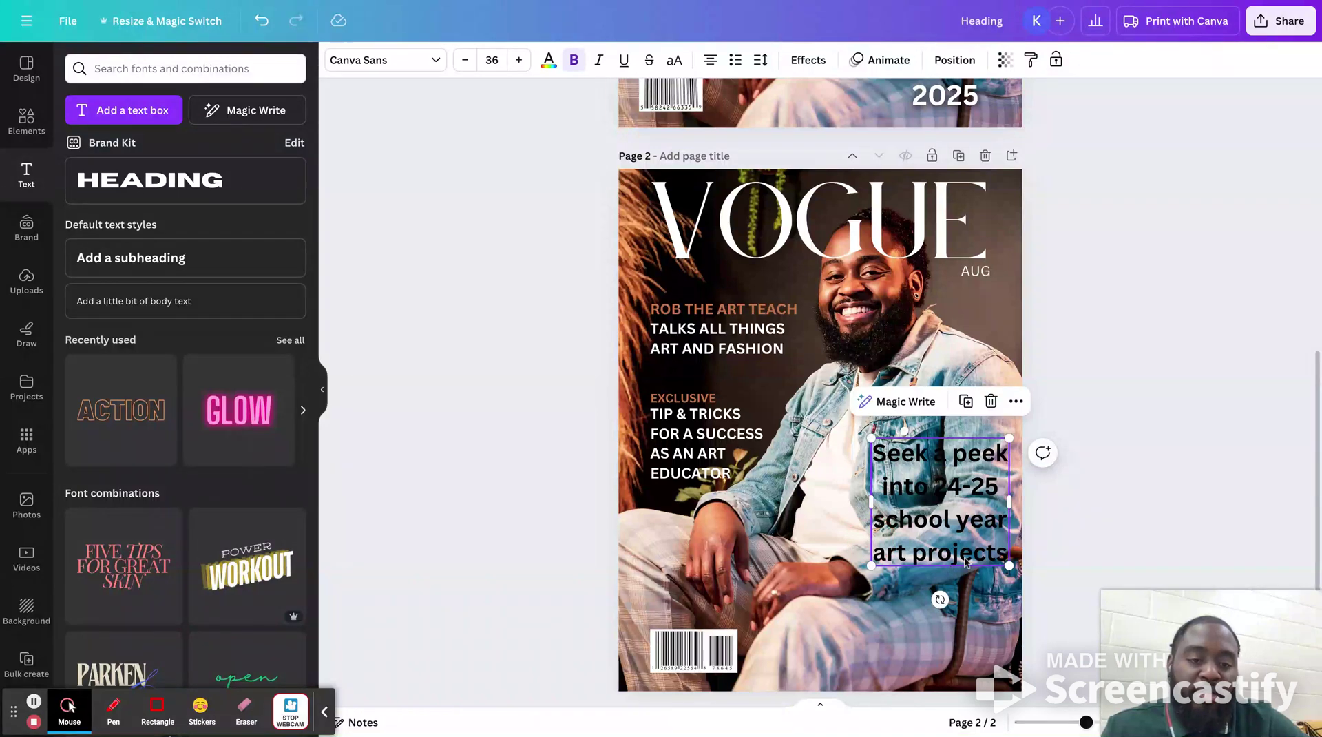
Recolor the whole sneak-peek subheading white using the document colors
{"action": "left_click", "coordinate": [957, 530]}
{"action": "triple_click", "coordinate": [957, 531]}
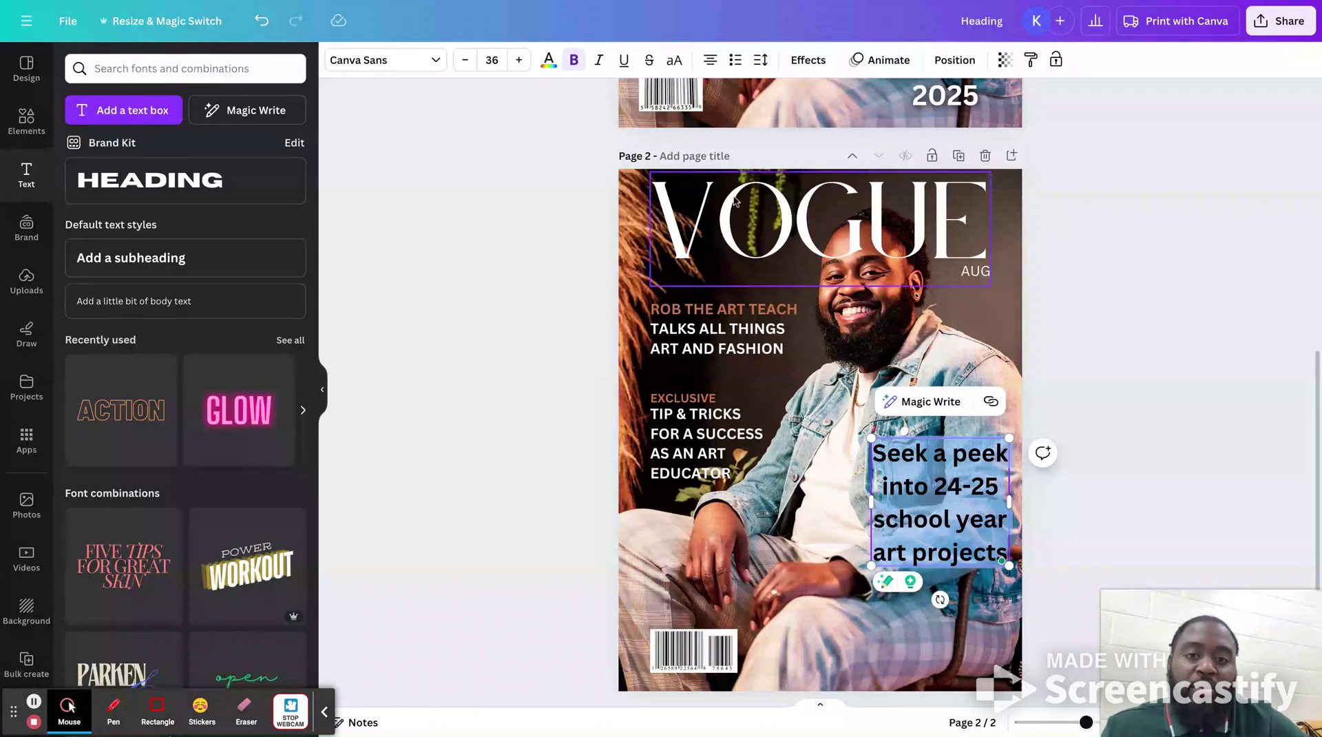
{"action": "left_click", "coordinate": [549, 62]}
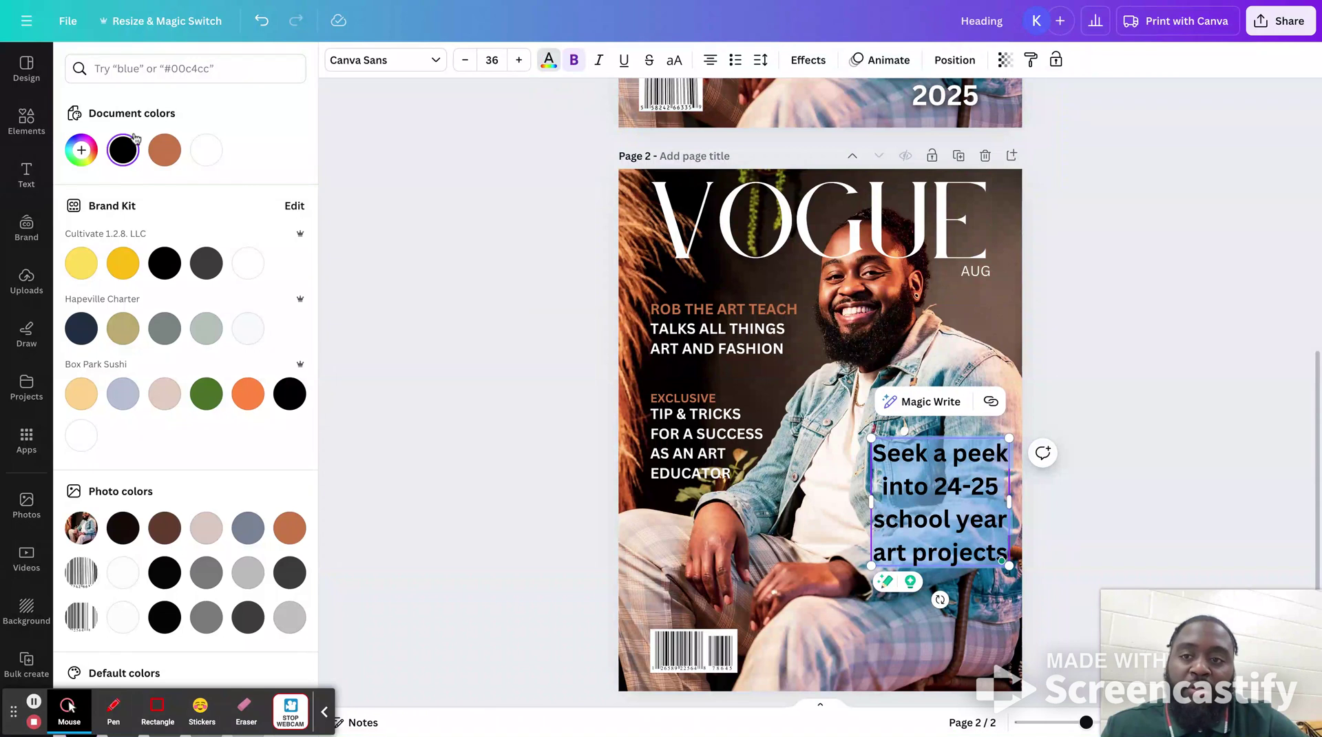
{"action": "left_click", "coordinate": [206, 149]}
{"action": "left_click", "coordinate": [359, 385]}
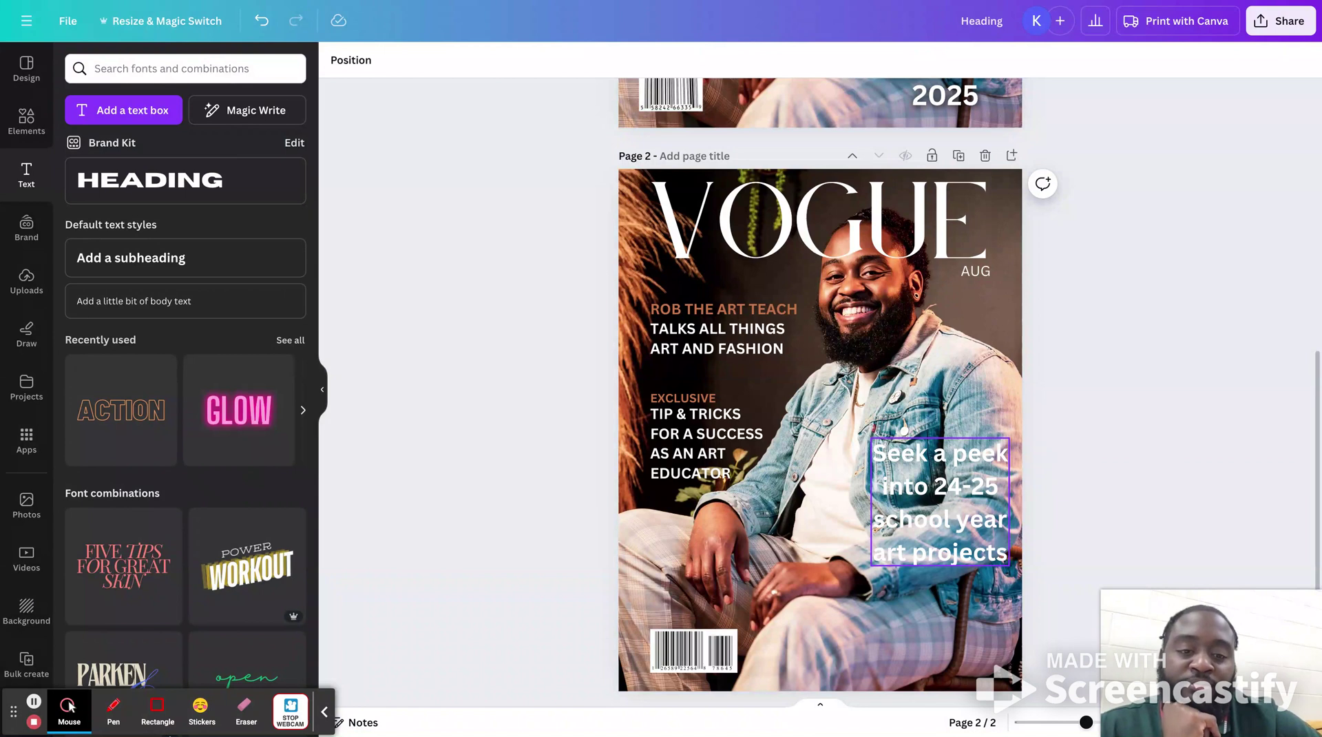
Set the subheading's font size to 41 and fit its narrowed box into the lower-right corner of the cover
{"action": "left_click_drag", "start_coordinate": [927, 500], "coordinate": [905, 585]}
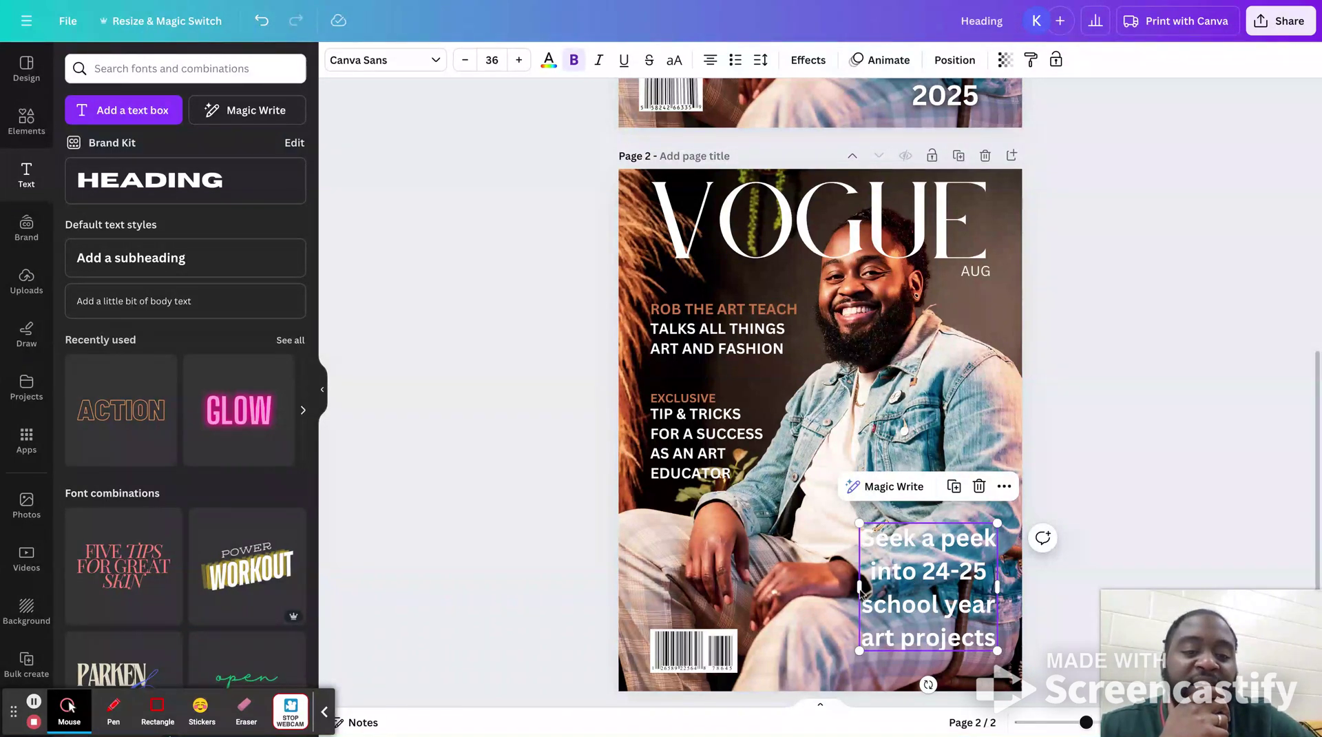
{"action": "left_click_drag", "start_coordinate": [857, 584], "coordinate": [873, 585]}
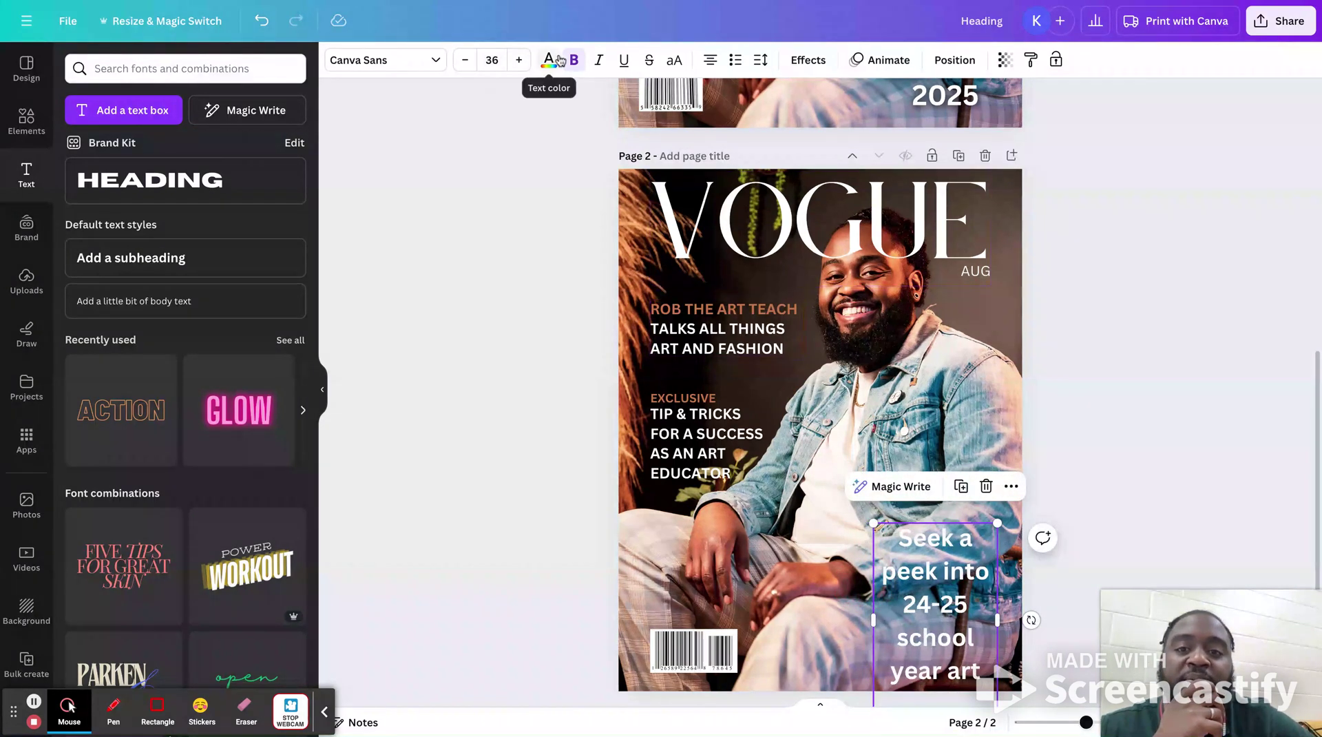
{"action": "left_click", "coordinate": [520, 60]}
{"action": "left_click", "coordinate": [520, 59]}
{"action": "left_click", "coordinate": [519, 60]}
{"action": "left_click", "coordinate": [520, 60]}
{"action": "left_click", "coordinate": [520, 60]}
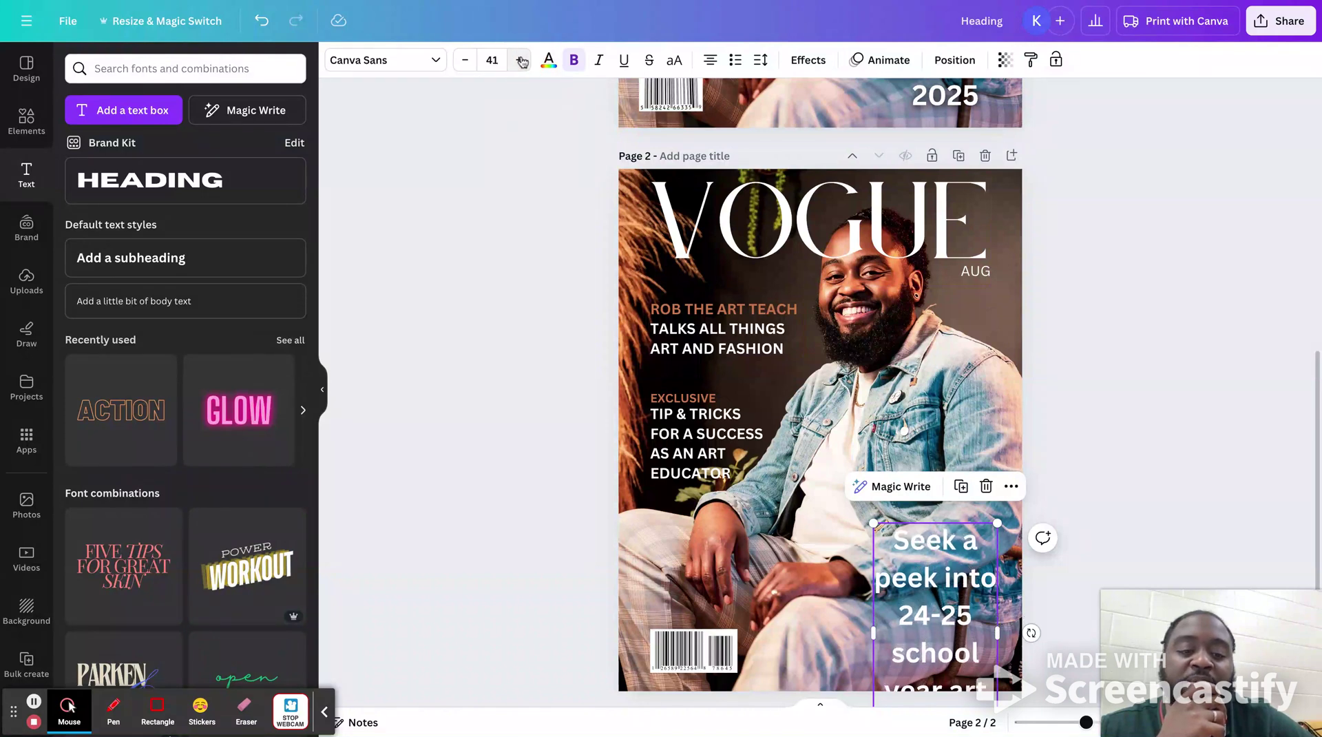
{"action": "left_click_drag", "start_coordinate": [922, 631], "coordinate": [932, 560]}
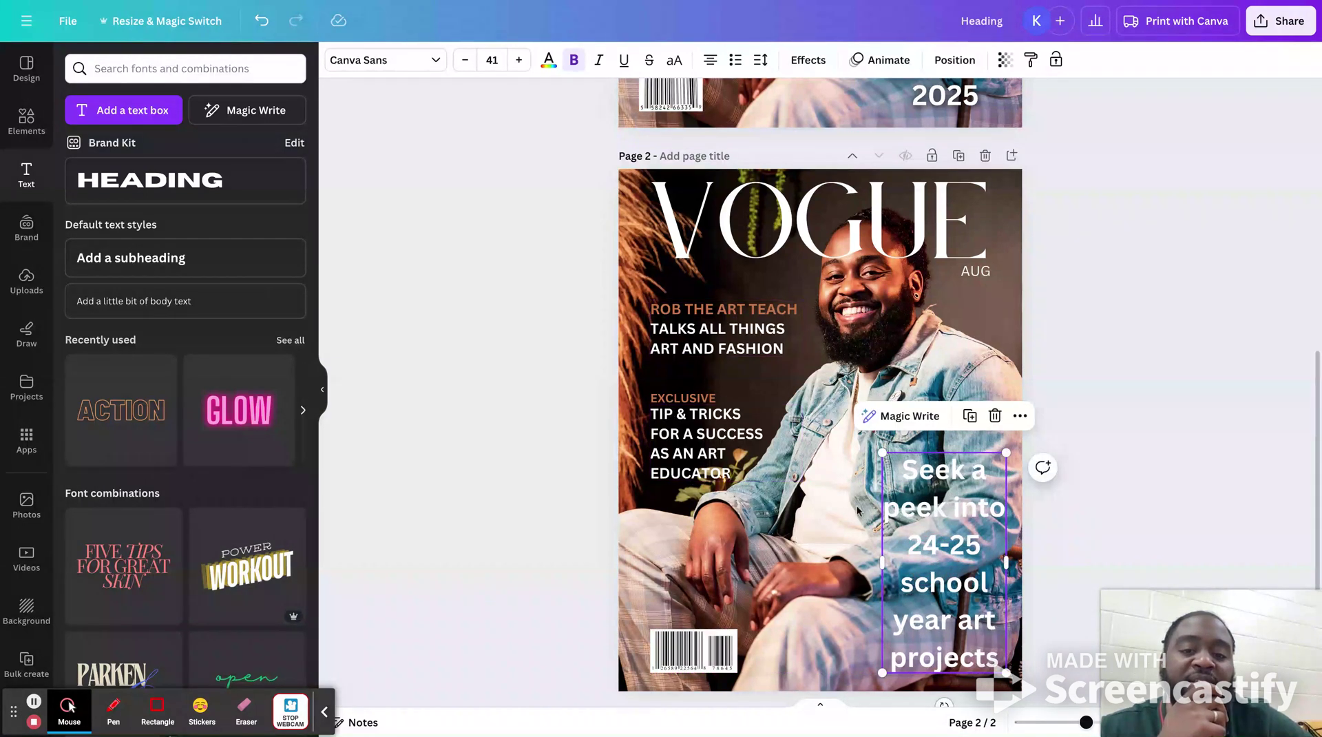
Convert the subheading to uppercase, widen its box so "PROJECTS" fits on one line, and reposition it in the cover's lower-right area
{"action": "left_click", "coordinate": [674, 60]}
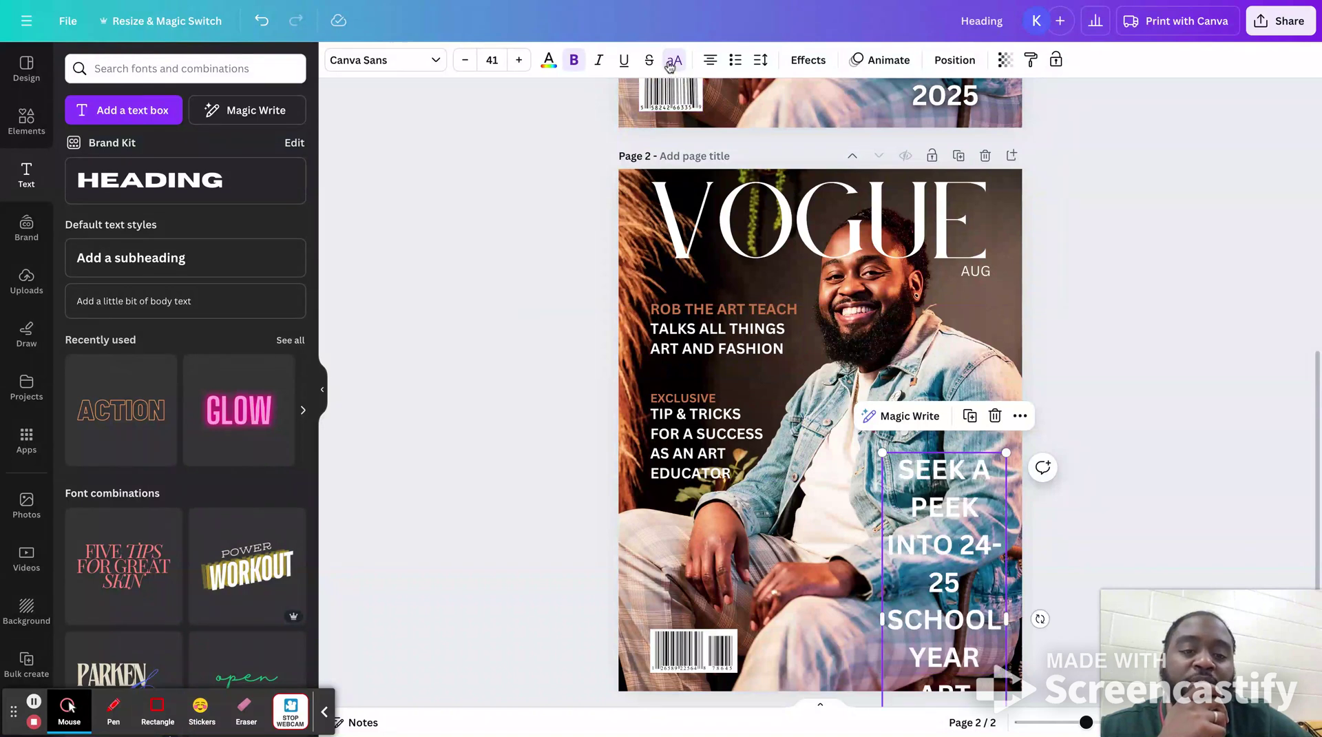
{"action": "left_click_drag", "start_coordinate": [959, 582], "coordinate": [951, 481]}
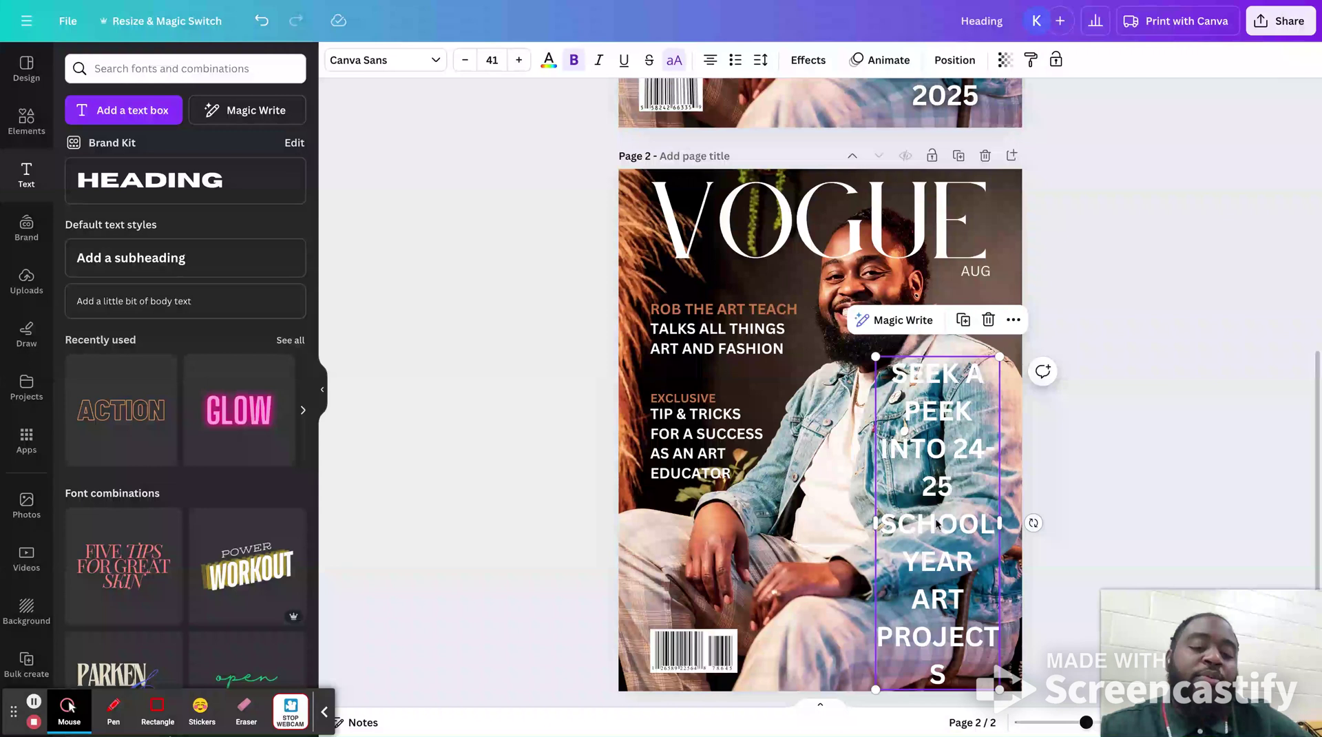
{"action": "left_click_drag", "start_coordinate": [877, 523], "coordinate": [858, 523]}
{"action": "left_click_drag", "start_coordinate": [931, 496], "coordinate": [991, 651]}
Apply the Lift effect to the whole subheading at maximum intensity
{"action": "double_click", "coordinate": [926, 573]}
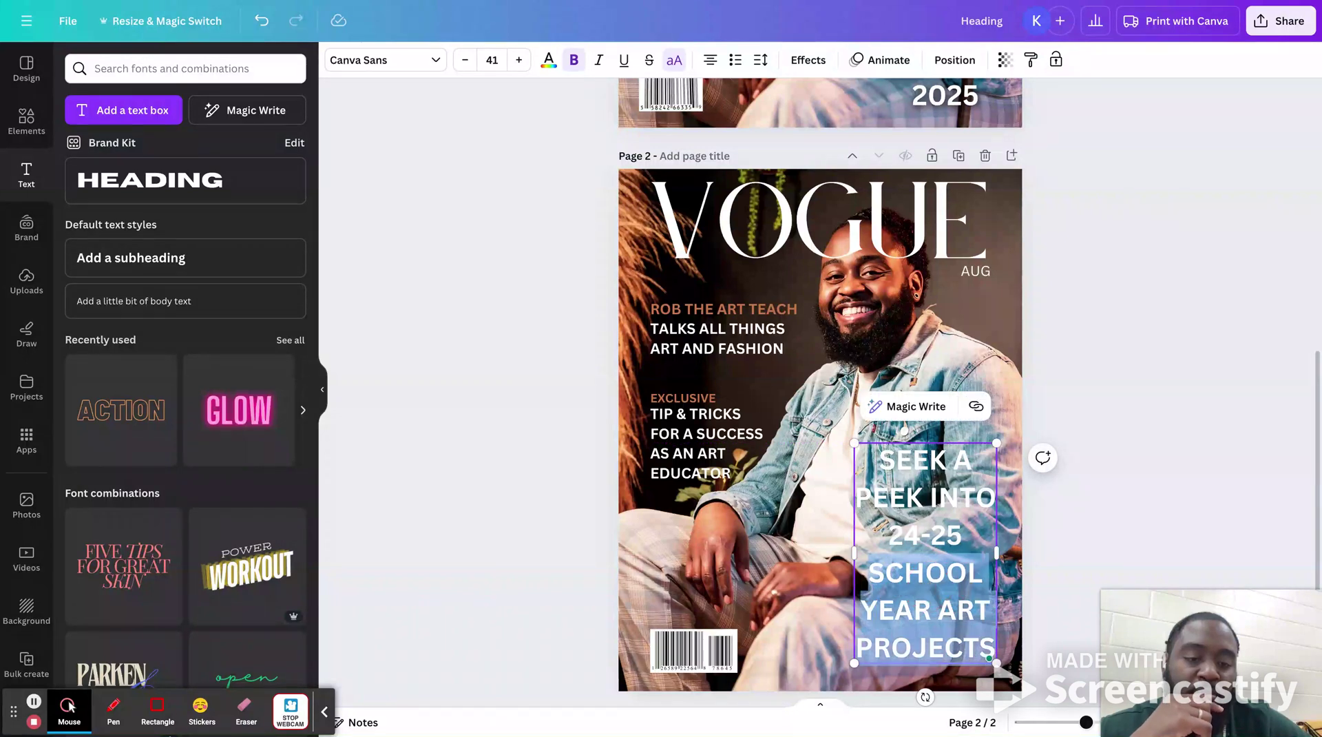
{"action": "key", "text": "ctrl+a"}
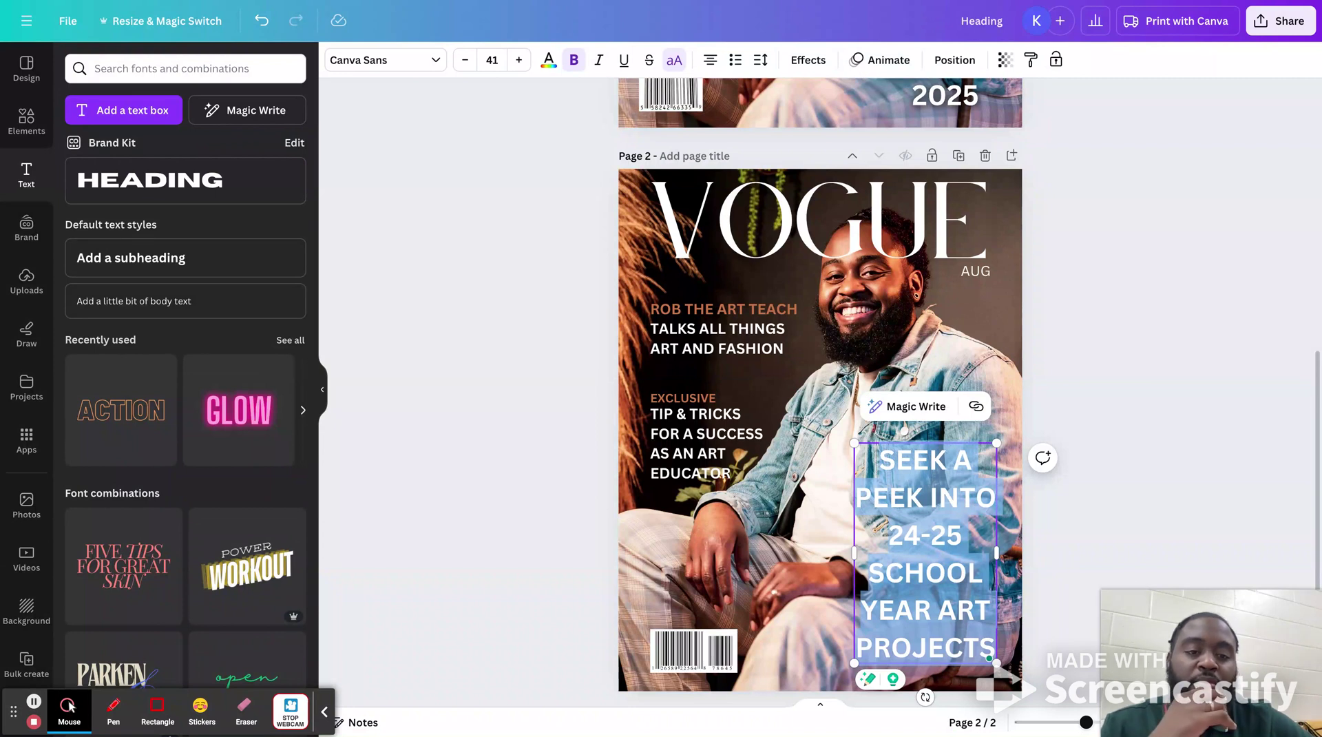
{"action": "mouse_move", "coordinate": [923, 556]}
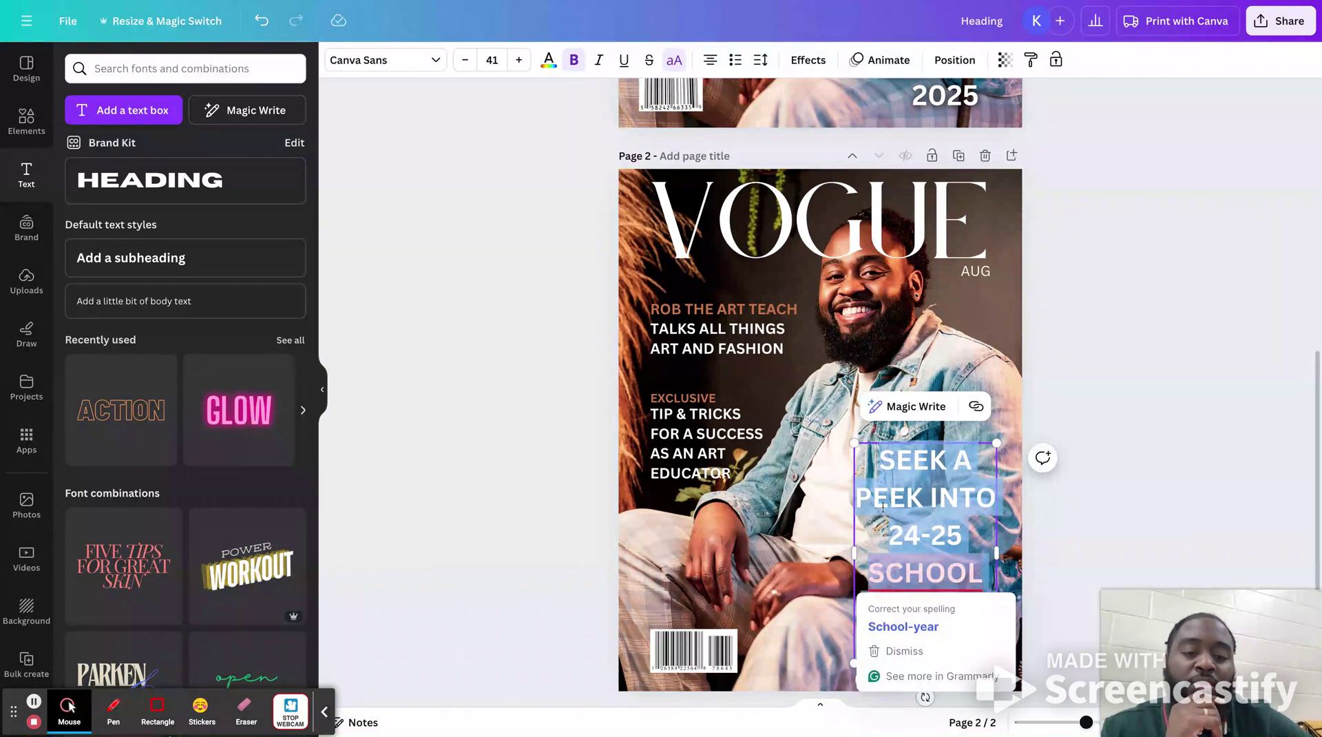
{"action": "left_click", "coordinate": [808, 60]}
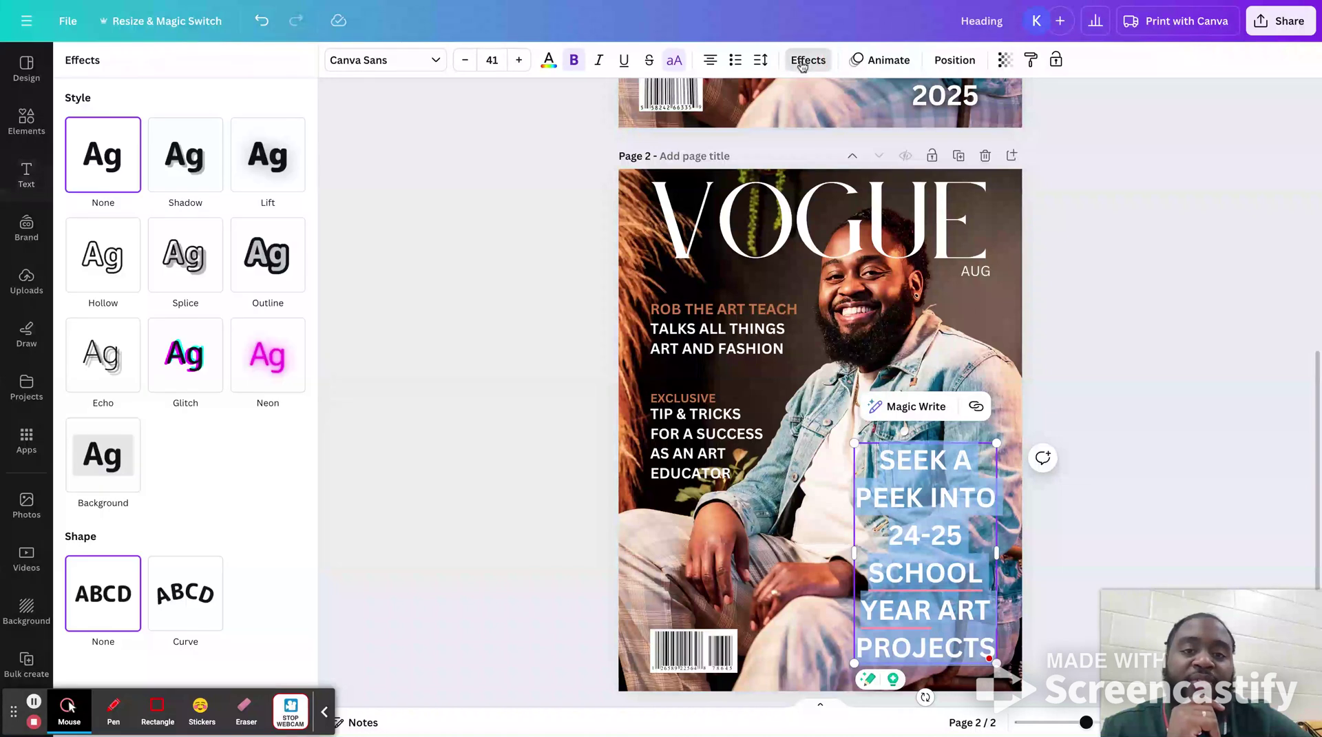
{"action": "left_click", "coordinate": [256, 165]}
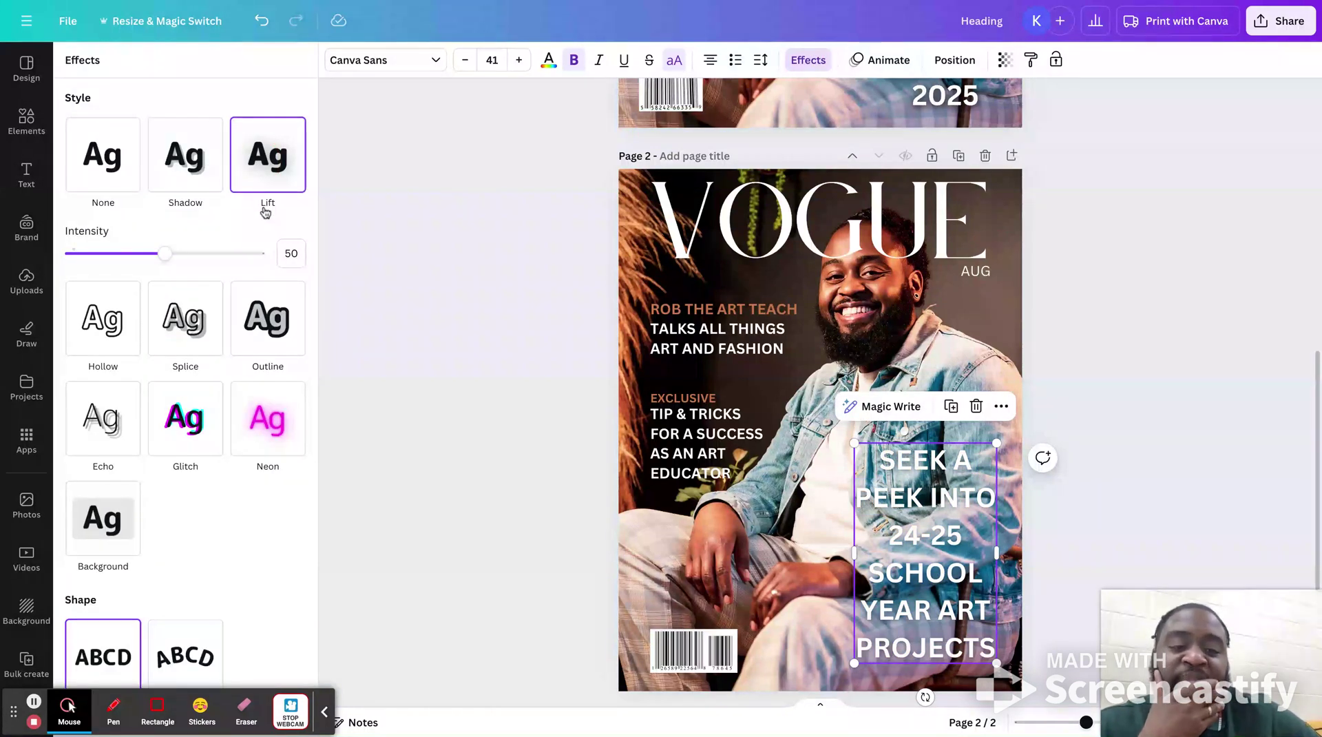
{"action": "left_click_drag", "start_coordinate": [165, 255], "coordinate": [400, 265]}
{"action": "left_click", "coordinate": [370, 287]}
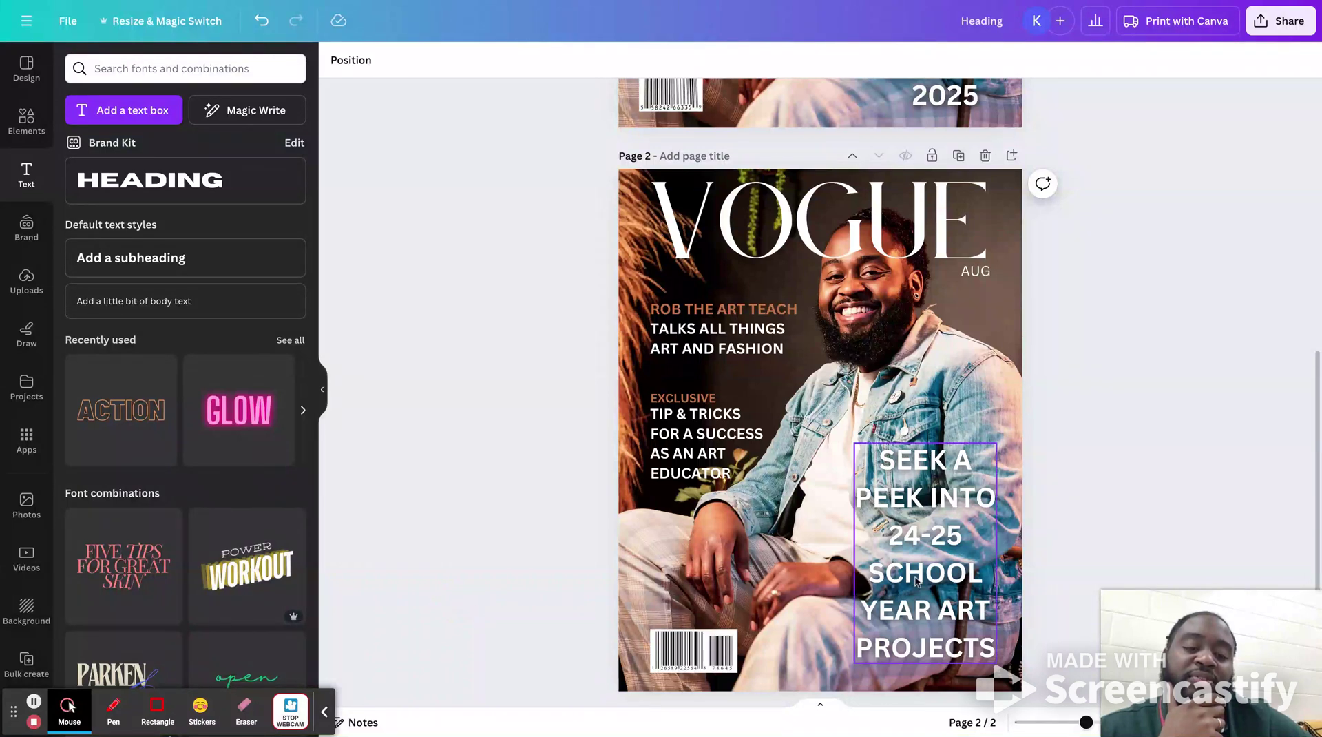
Duplicate the subheading and place the copy exactly over the original to strengthen its shadow
{"action": "left_click", "coordinate": [876, 563]}
{"action": "left_click_drag", "start_coordinate": [876, 562], "coordinate": [911, 553]}
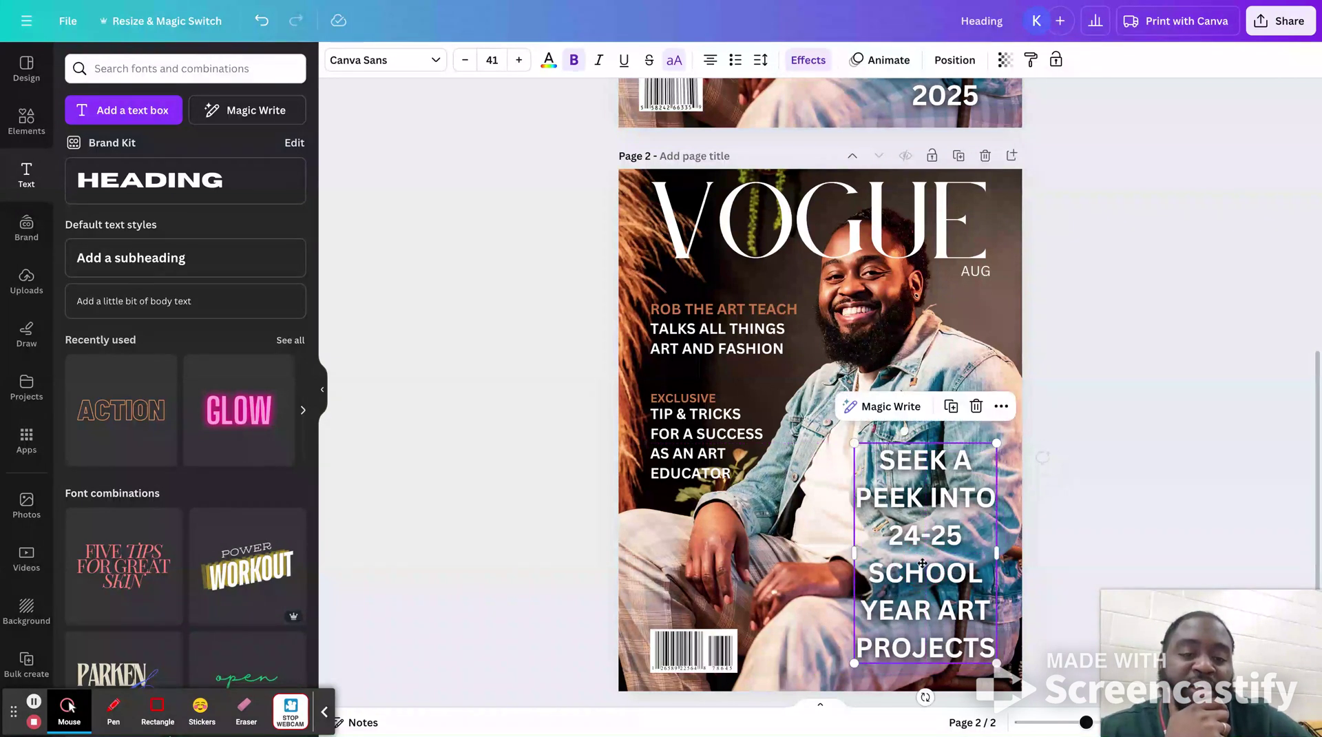
{"action": "left_click", "coordinate": [539, 502]}
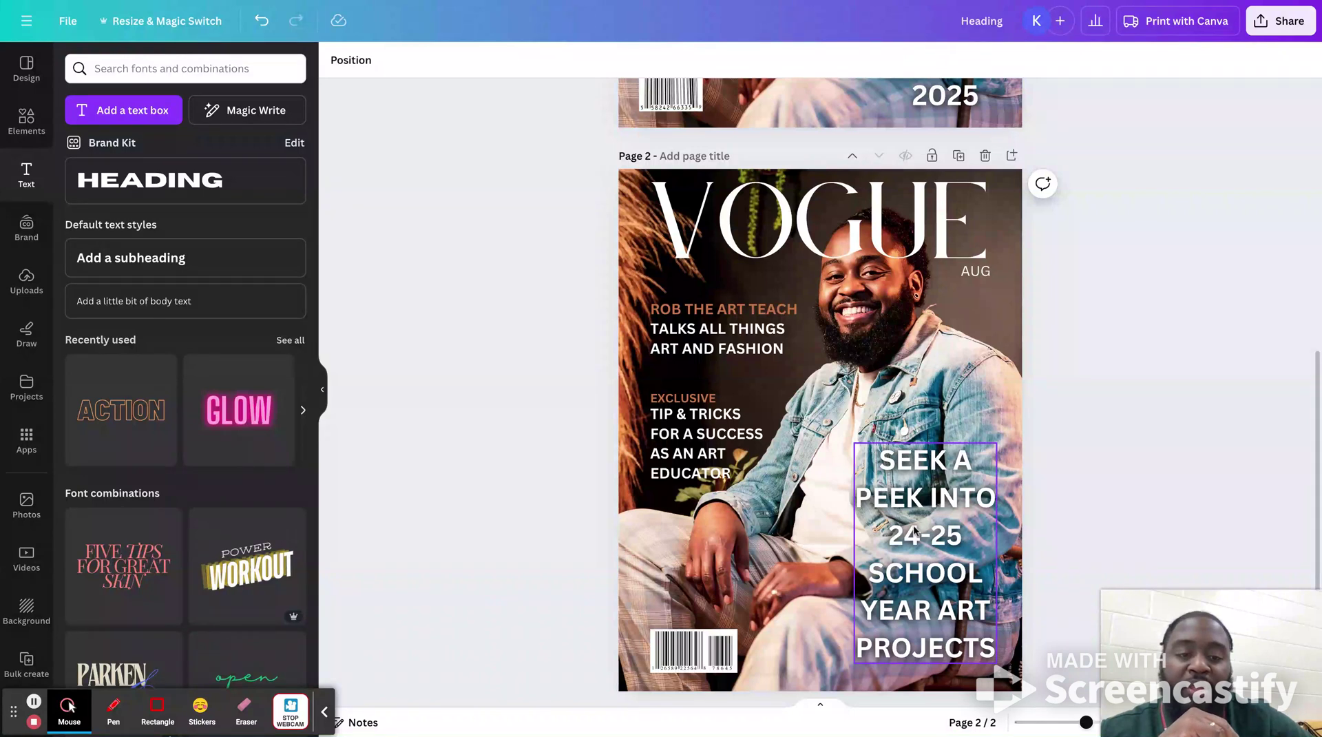
Right-align the text of the upper subheading copy
{"action": "left_click", "coordinate": [916, 532]}
{"action": "left_click", "coordinate": [916, 532]}
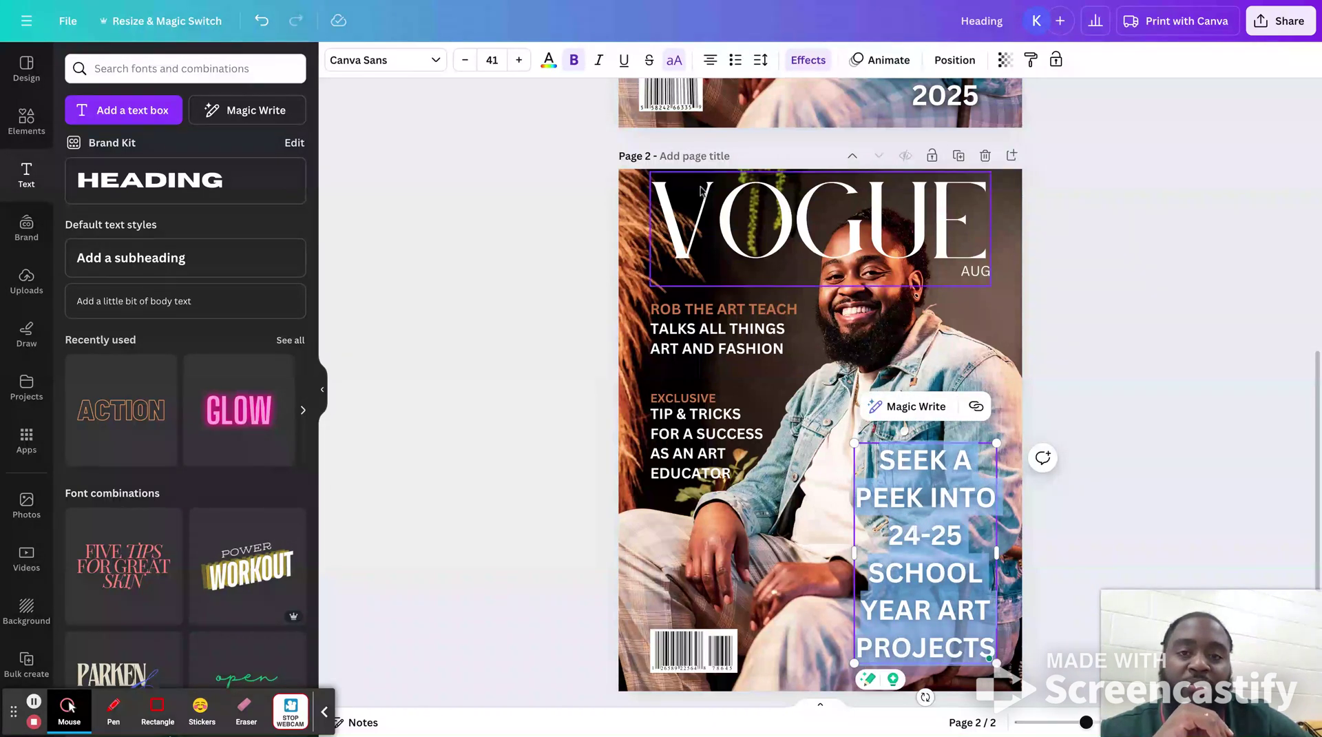
{"action": "left_click", "coordinate": [710, 61]}
{"action": "left_click", "coordinate": [710, 61]}
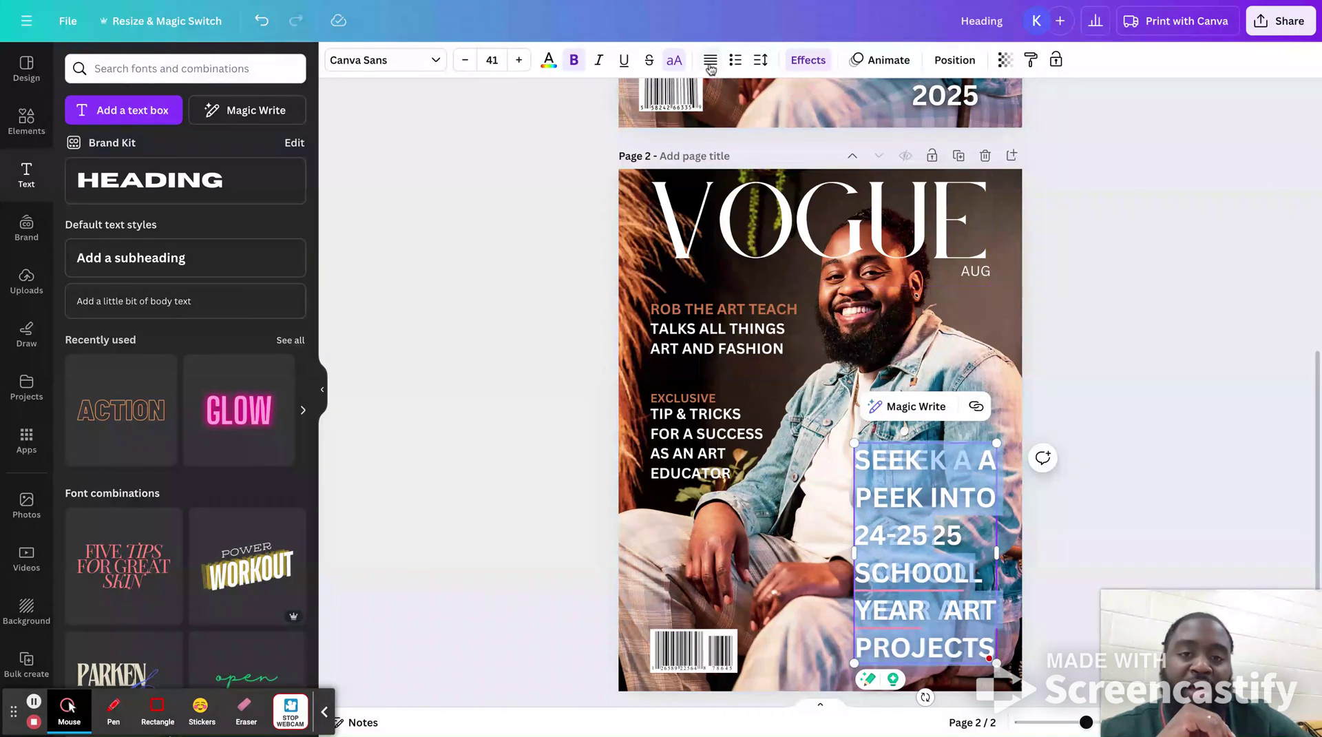
{"action": "left_click", "coordinate": [1116, 318]}
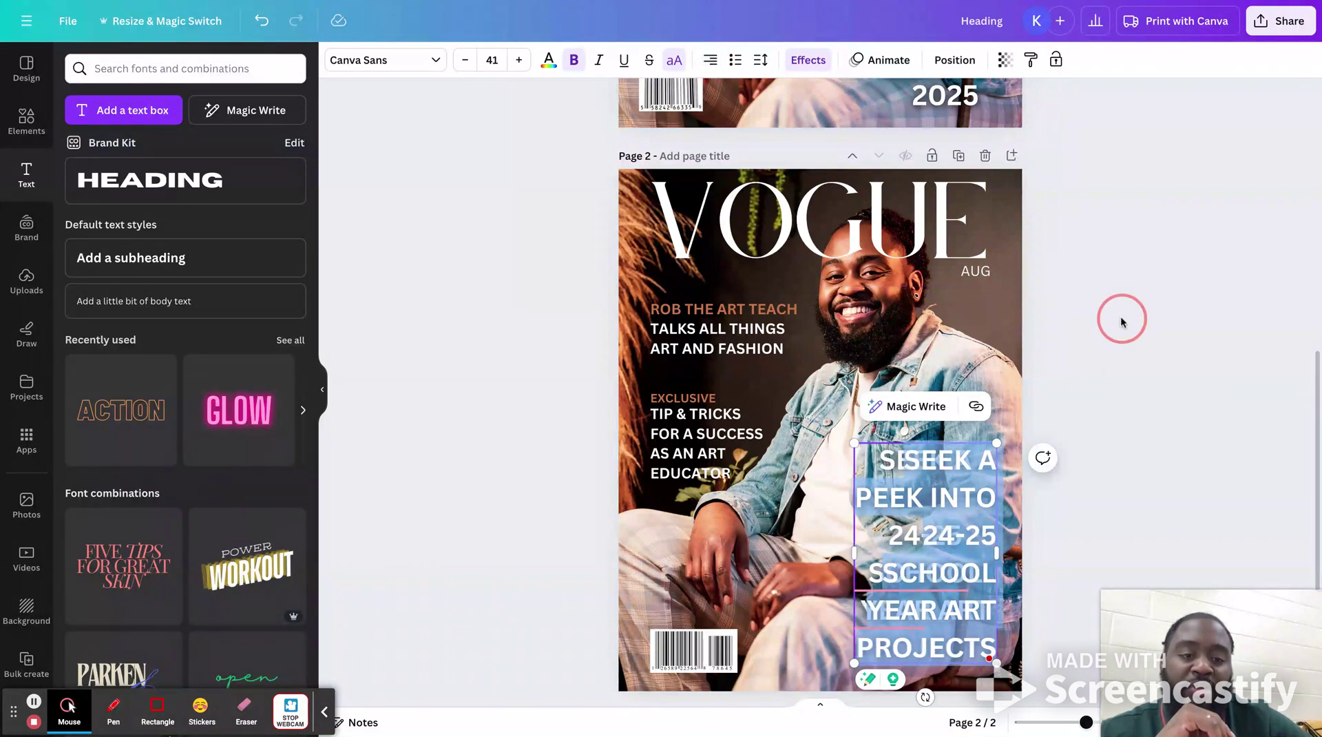
Separate the two subheading copies, right-align the original as well, and stack the copies exactly over each other again
{"action": "left_click", "coordinate": [971, 510]}
{"action": "left_click_drag", "start_coordinate": [916, 517], "coordinate": [860, 521]}
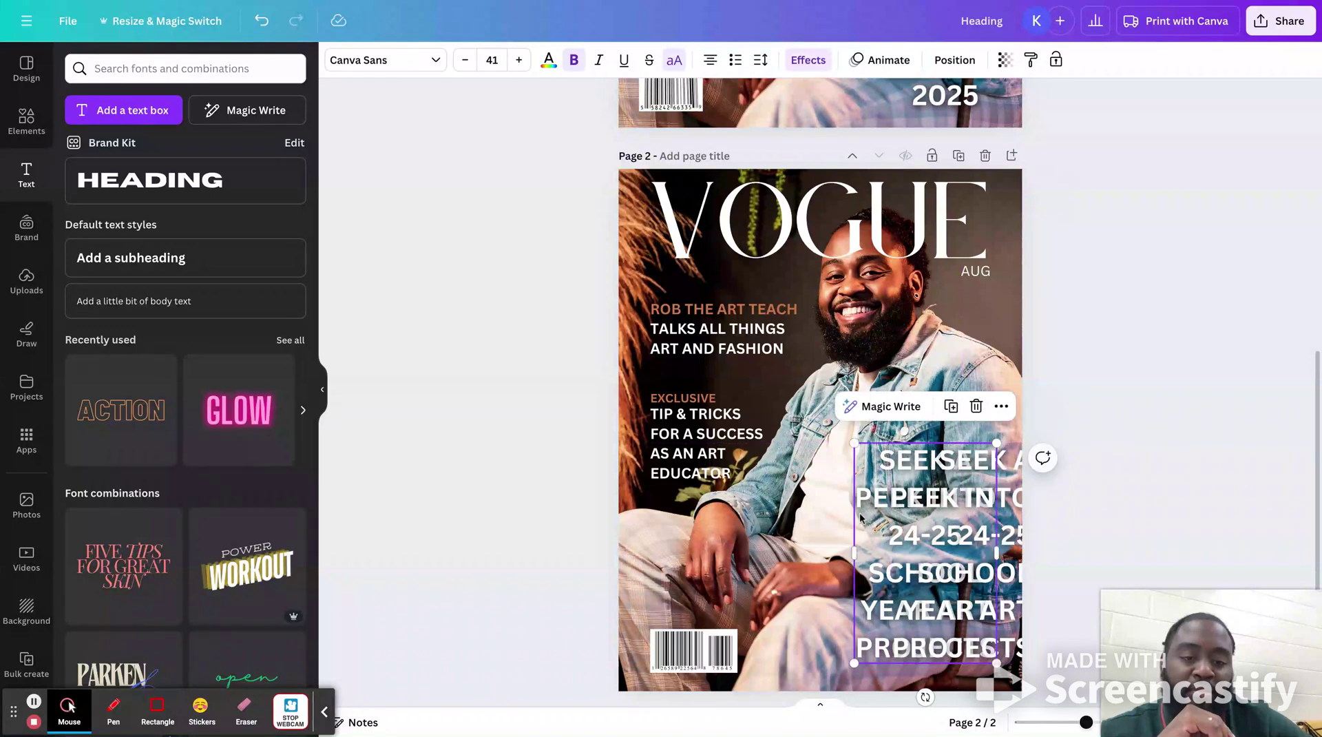
{"action": "left_click", "coordinate": [709, 66]}
{"action": "left_click", "coordinate": [709, 66]}
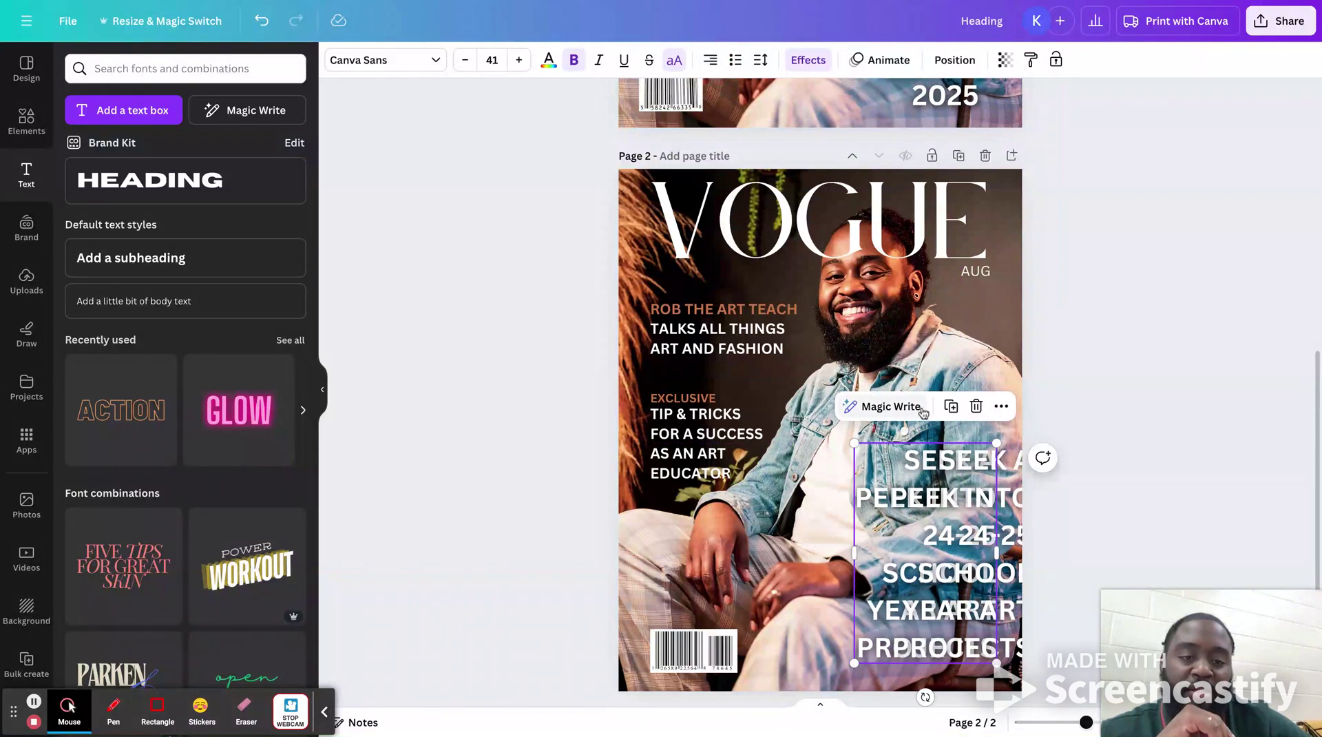
{"action": "left_click", "coordinate": [962, 513]}
{"action": "mouse_move", "coordinate": [962, 513]}
{"action": "left_mouse_down"}
{"action": "mouse_move", "coordinate": [998, 513]}
{"action": "mouse_move", "coordinate": [958, 510]}
{"action": "mouse_move", "coordinate": [996, 497]}
{"action": "mouse_move", "coordinate": [971, 496]}
{"action": "left_mouse_up"}
{"action": "left_click", "coordinate": [1122, 487]}
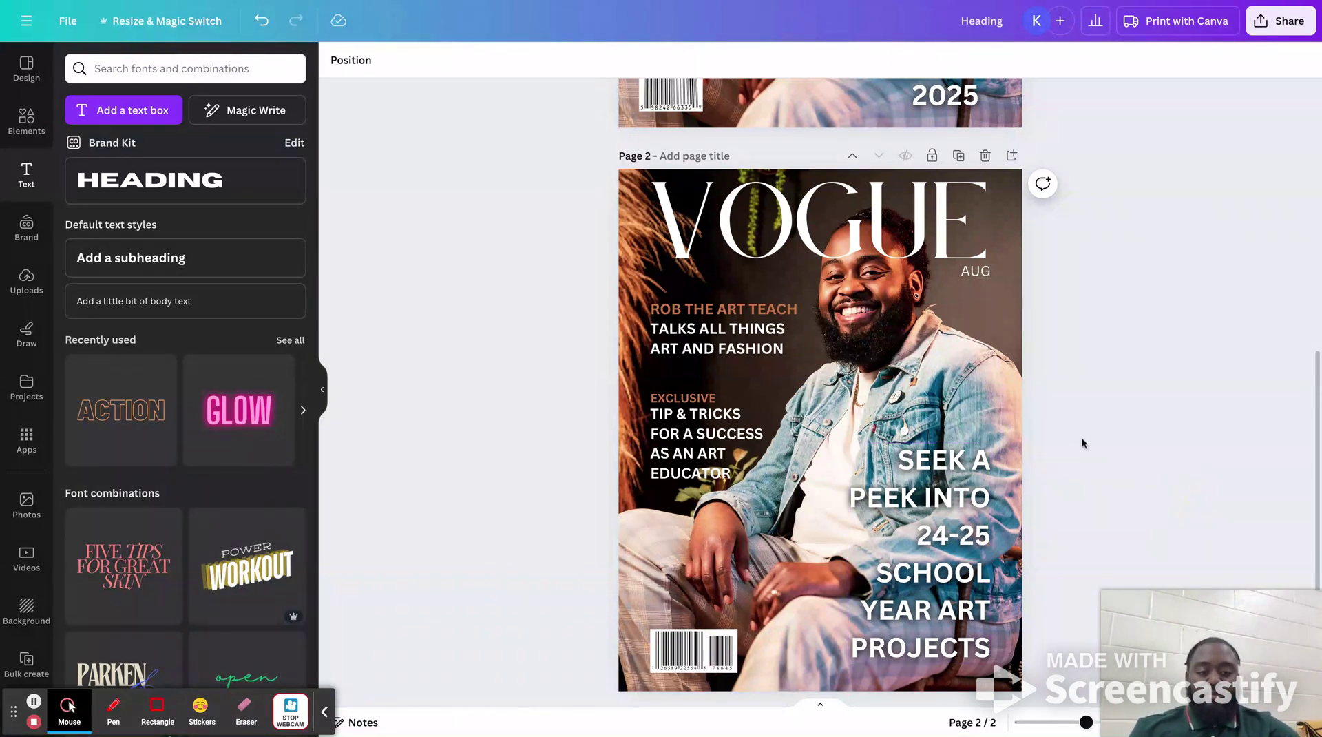
Select both stacked subheading copies, move them closer to the cover's lower-right corner, and group them
{"action": "left_click_drag", "start_coordinate": [1098, 506], "coordinate": [967, 510]}
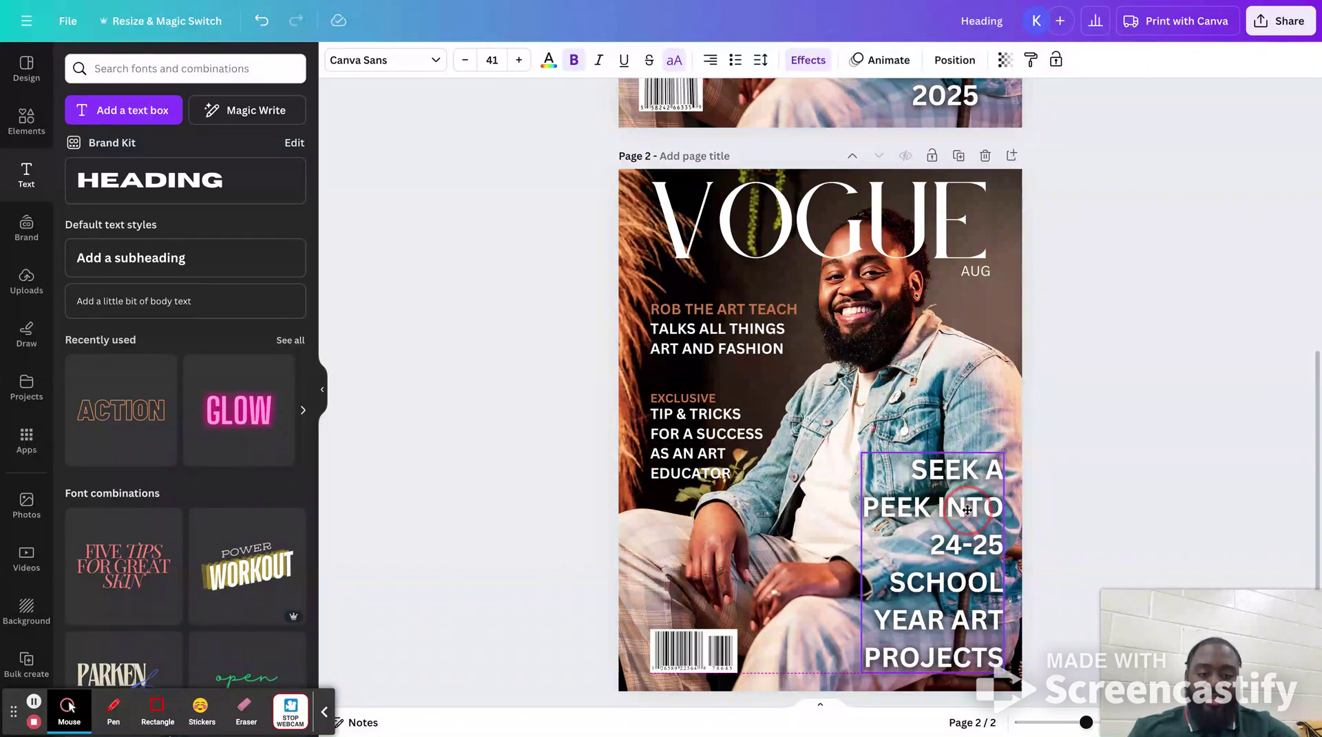
{"action": "left_click_drag", "start_coordinate": [967, 509], "coordinate": [967, 510]}
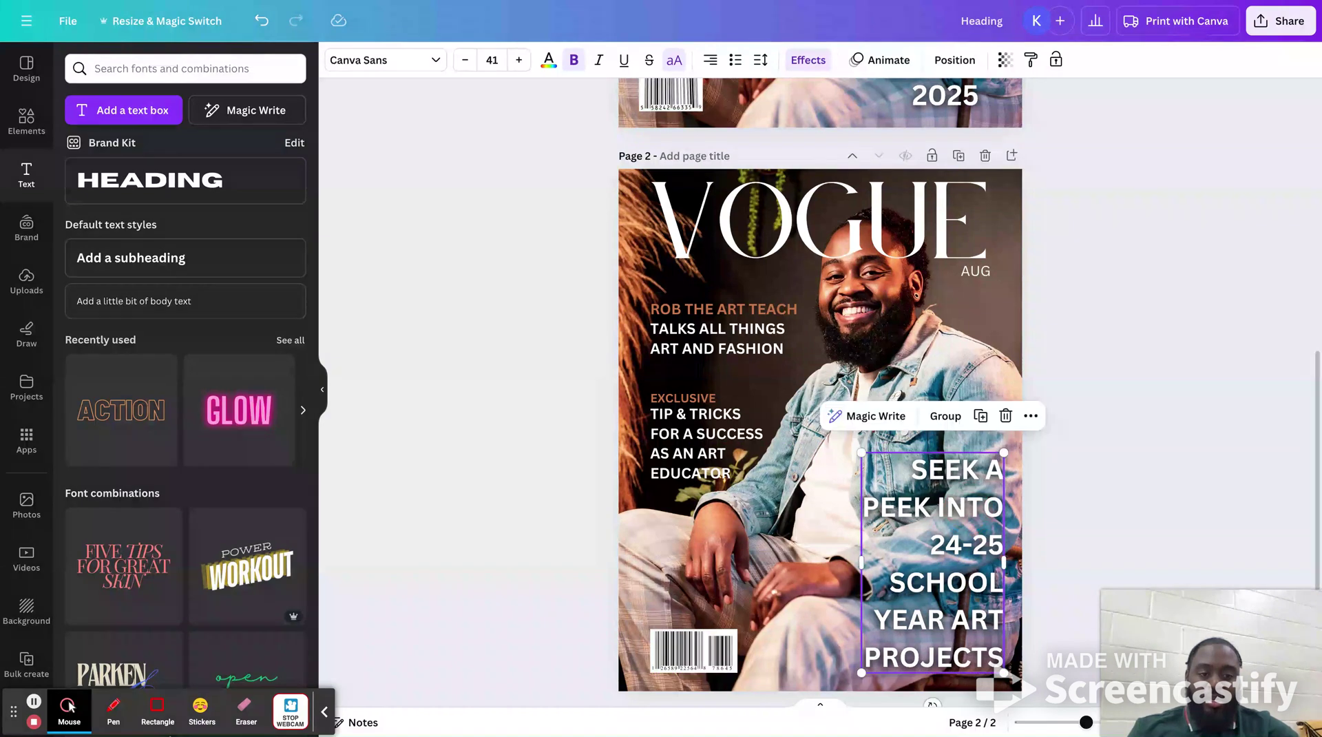
{"action": "left_click", "coordinate": [1100, 511]}
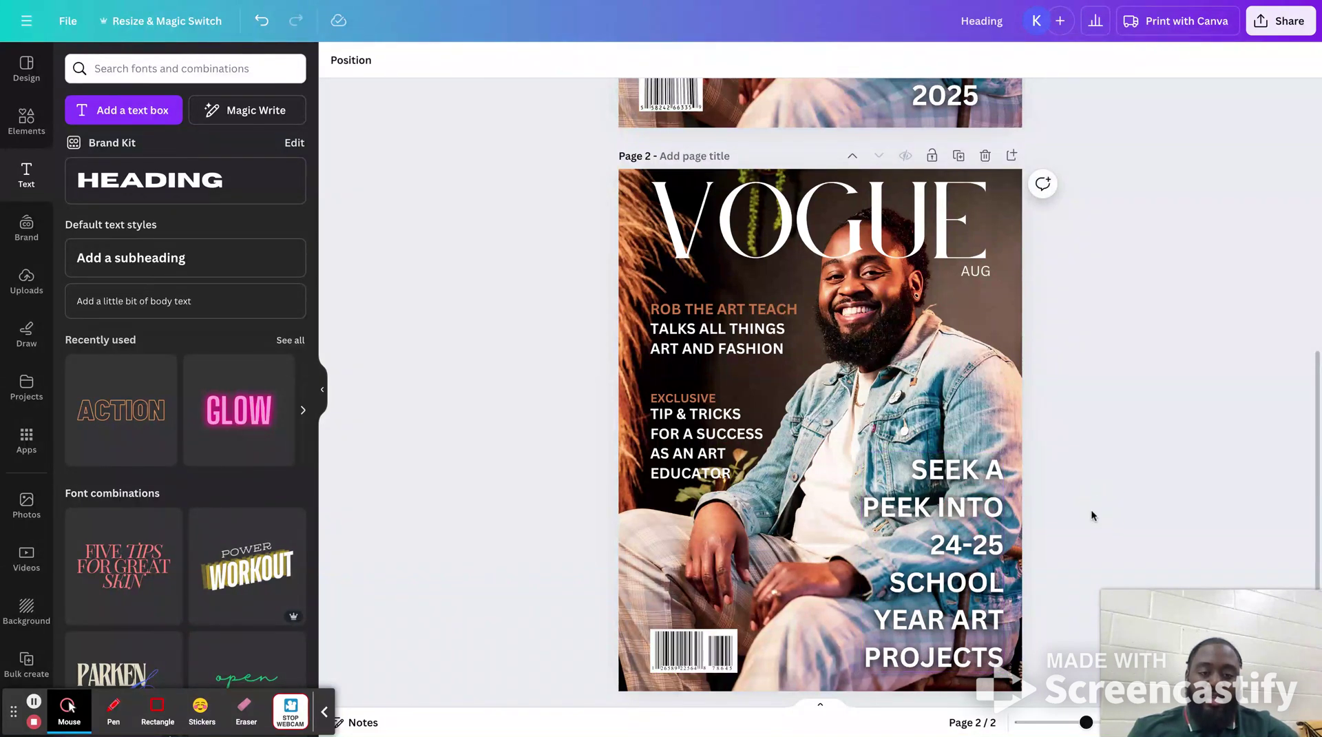
{"action": "right_click", "coordinate": [964, 517]}
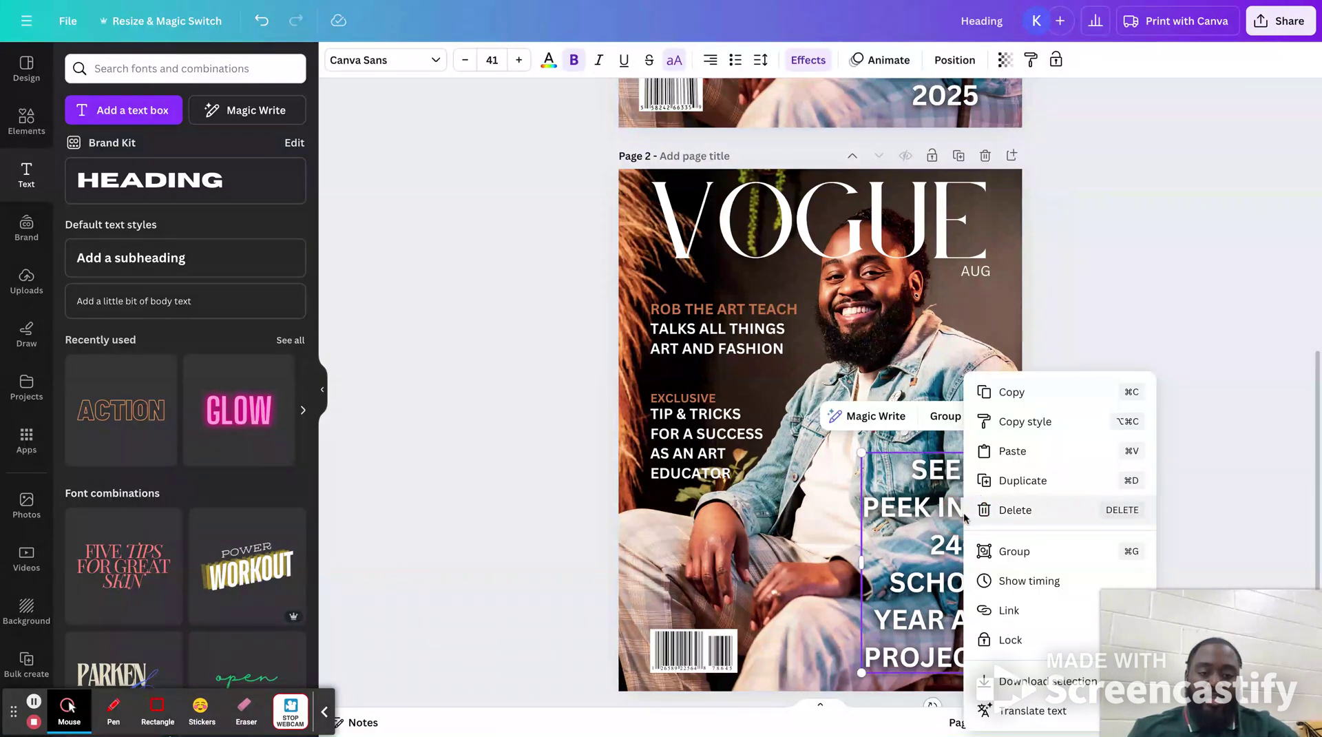
{"action": "left_click", "coordinate": [1220, 432]}
{"action": "left_click", "coordinate": [952, 416]}
{"action": "left_click", "coordinate": [1074, 546]}
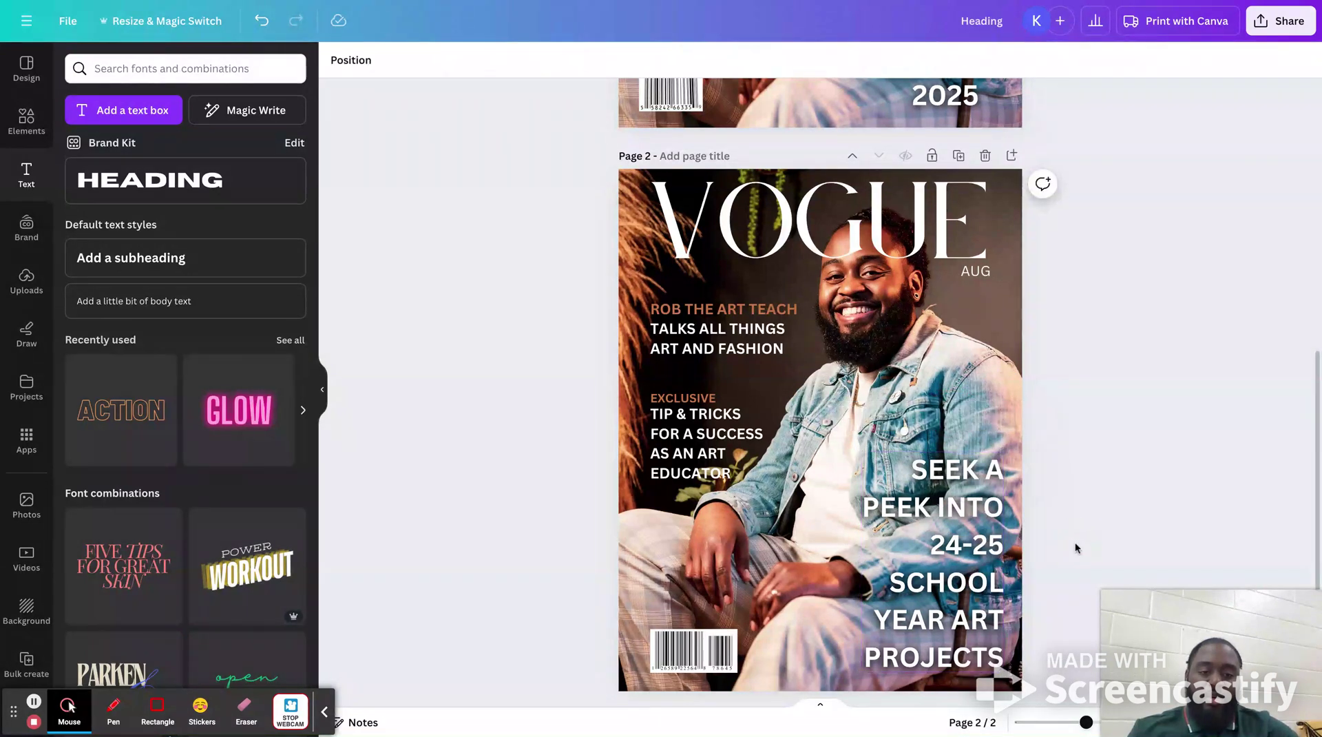
Shift the grouped subheading slightly left so its right edge lines up with the AUG label
{"action": "mouse_move", "coordinate": [953, 549]}
{"action": "left_mouse_down"}
{"action": "mouse_move", "coordinate": [954, 504]}
{"action": "mouse_move", "coordinate": [930, 527]}
{"action": "mouse_move", "coordinate": [950, 553]}
{"action": "mouse_move", "coordinate": [943, 544]}
{"action": "left_mouse_up"}
{"action": "left_click", "coordinate": [1143, 445]}
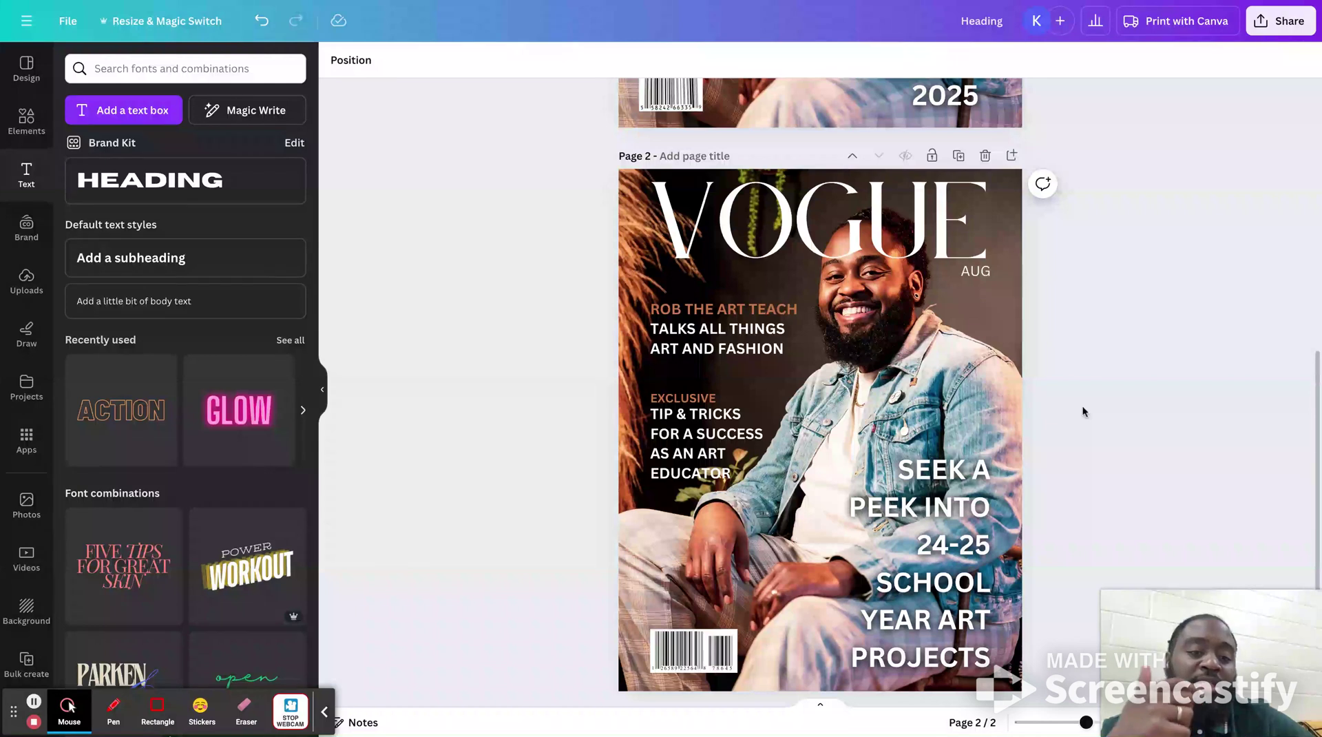
Duplicate page 2 of the design
{"action": "left_click", "coordinate": [1003, 287]}
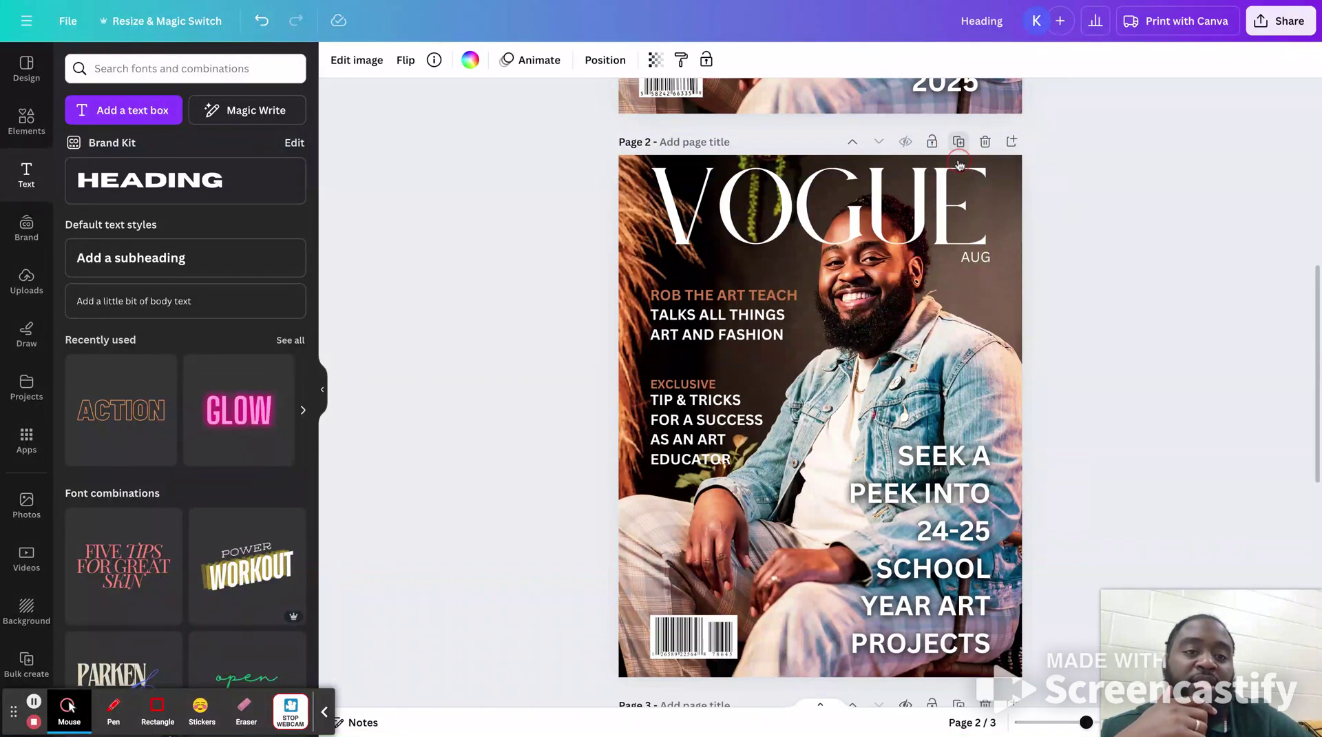
Delete the grouped SEEK A PEEK INTO subheading and the TIP & TRICKS cover story text from page 3
{"action": "key", "text": "ctrl+d"}
{"action": "left_click", "coordinate": [967, 508]}
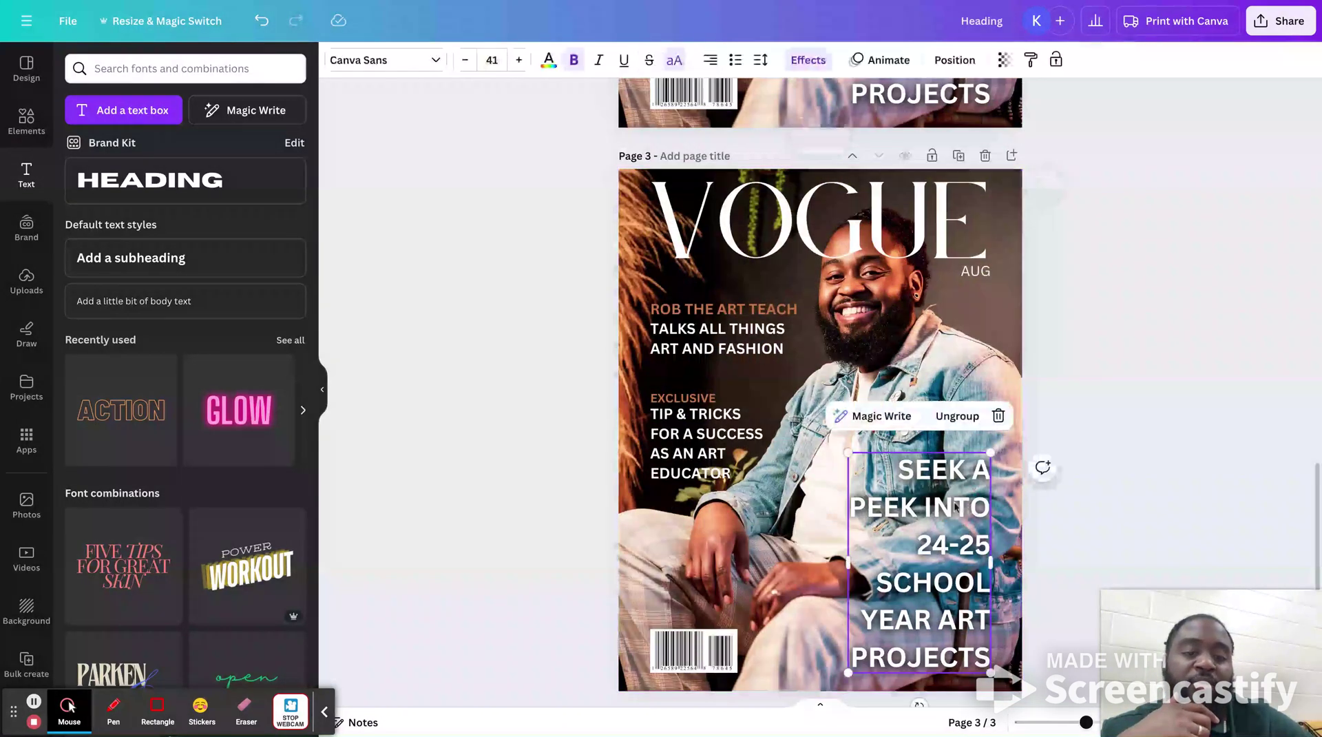
{"action": "left_click", "coordinate": [967, 508]}
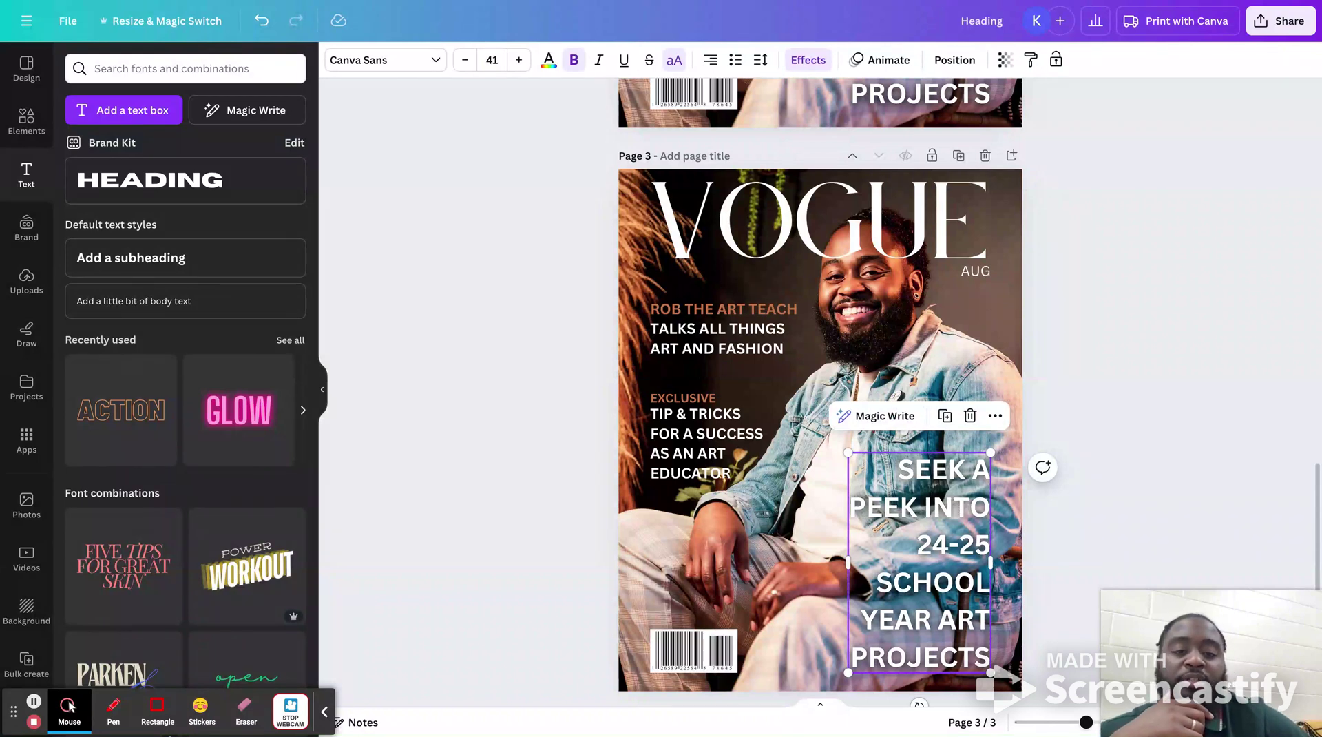
{"action": "left_click", "coordinate": [1089, 393]}
{"action": "left_click", "coordinate": [916, 448]}
{"action": "left_click", "coordinate": [906, 506]}
{"action": "key", "text": "Escape"}
{"action": "left_click", "coordinate": [712, 430]}
{"action": "key", "text": "Delete"}
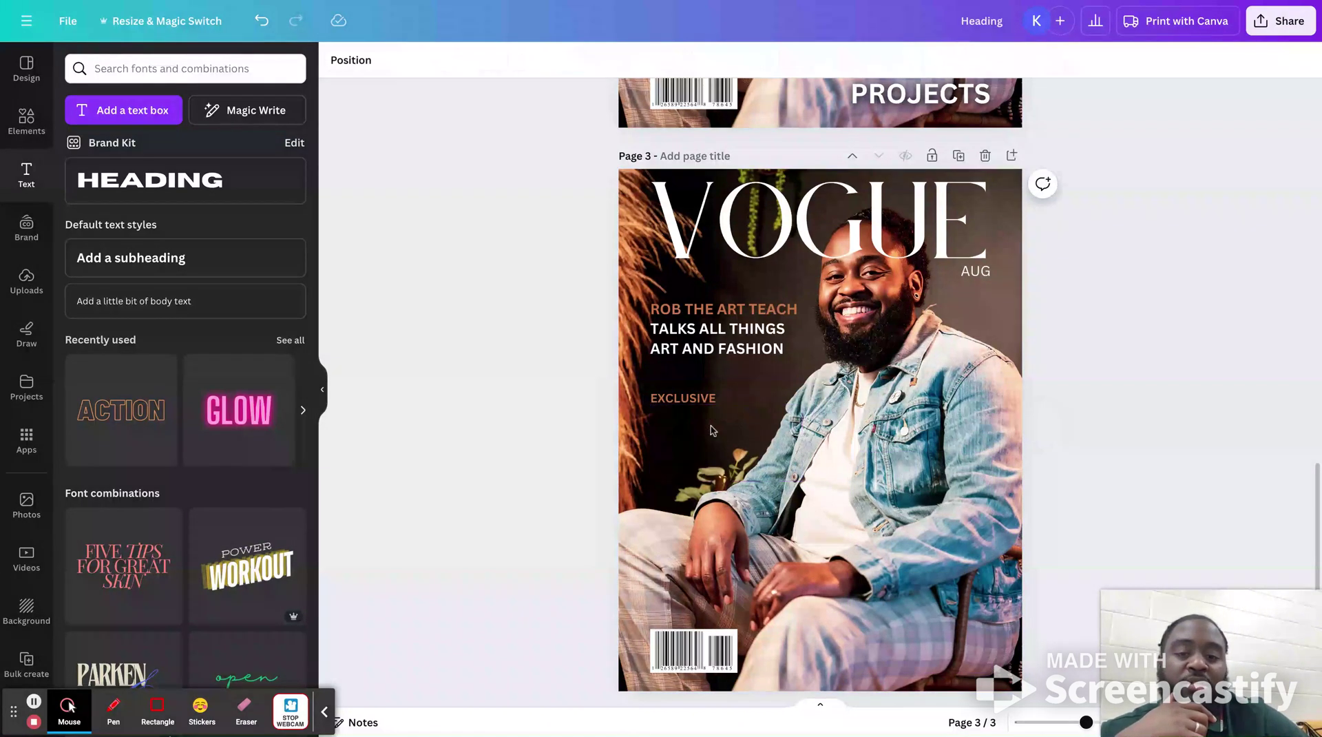
Delete the EXCLUSIVE label and the ROB THE ART TEACH cover story from page 3, keeping the VOGUE title
{"action": "left_click", "coordinate": [679, 398]}
{"action": "key", "text": "Delete"}
{"action": "left_click", "coordinate": [695, 272]}
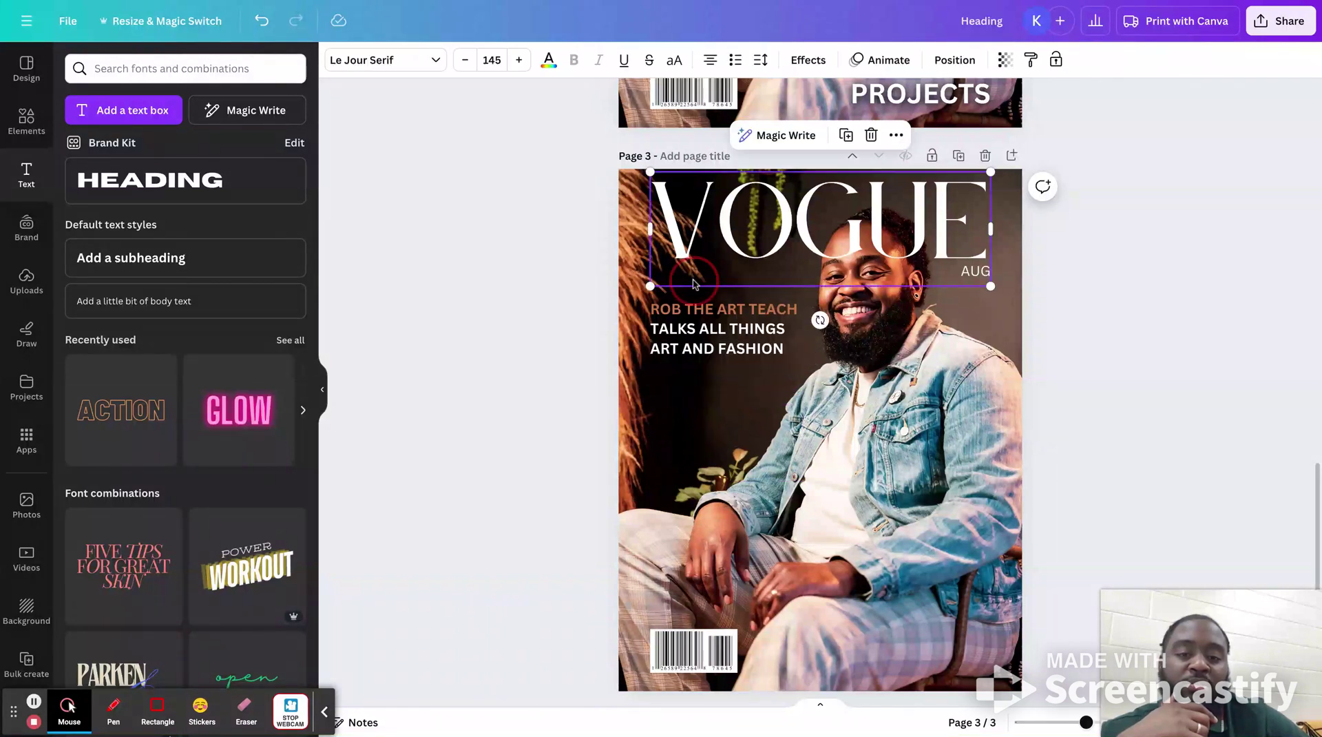
{"action": "left_click", "coordinate": [689, 310]}
{"action": "key", "text": "Delete"}
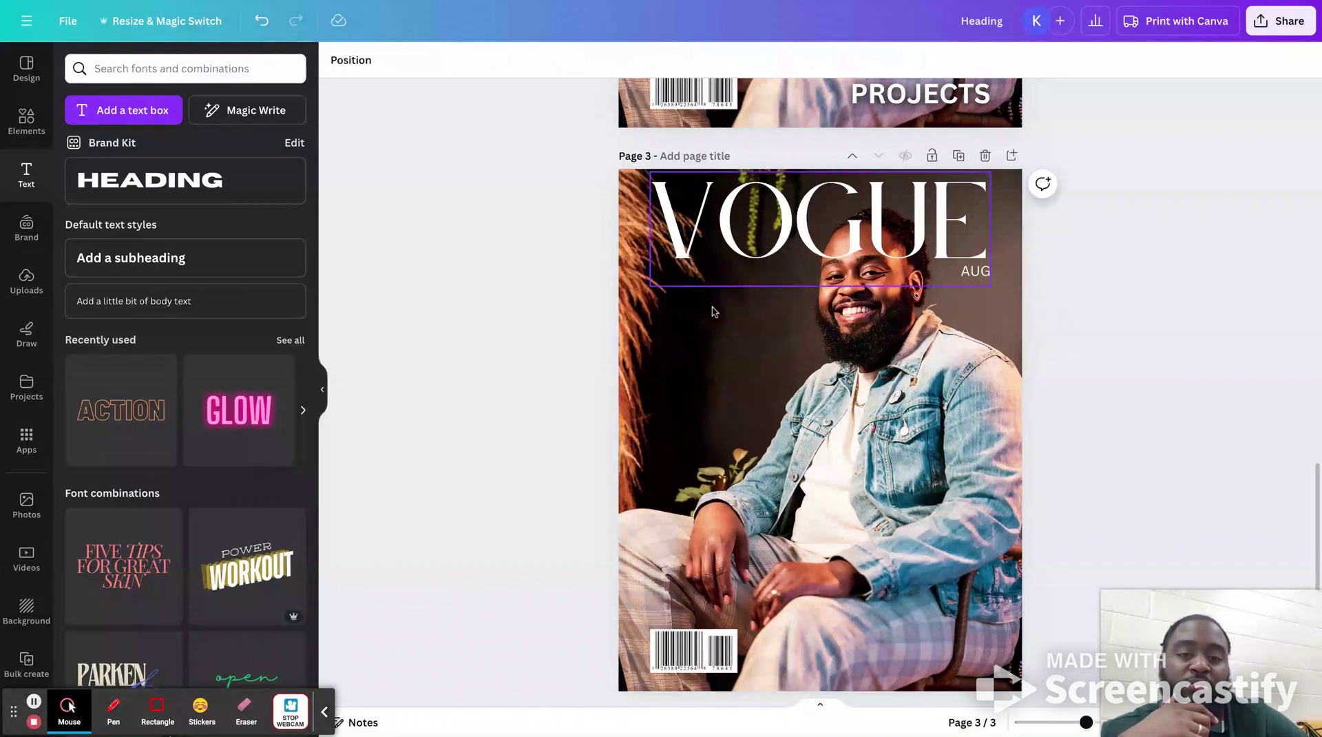
Add the uploaded portrait of the seated man in the denim jacket to page 3 and enlarge it to cover the page
{"action": "left_click", "coordinate": [715, 318]}
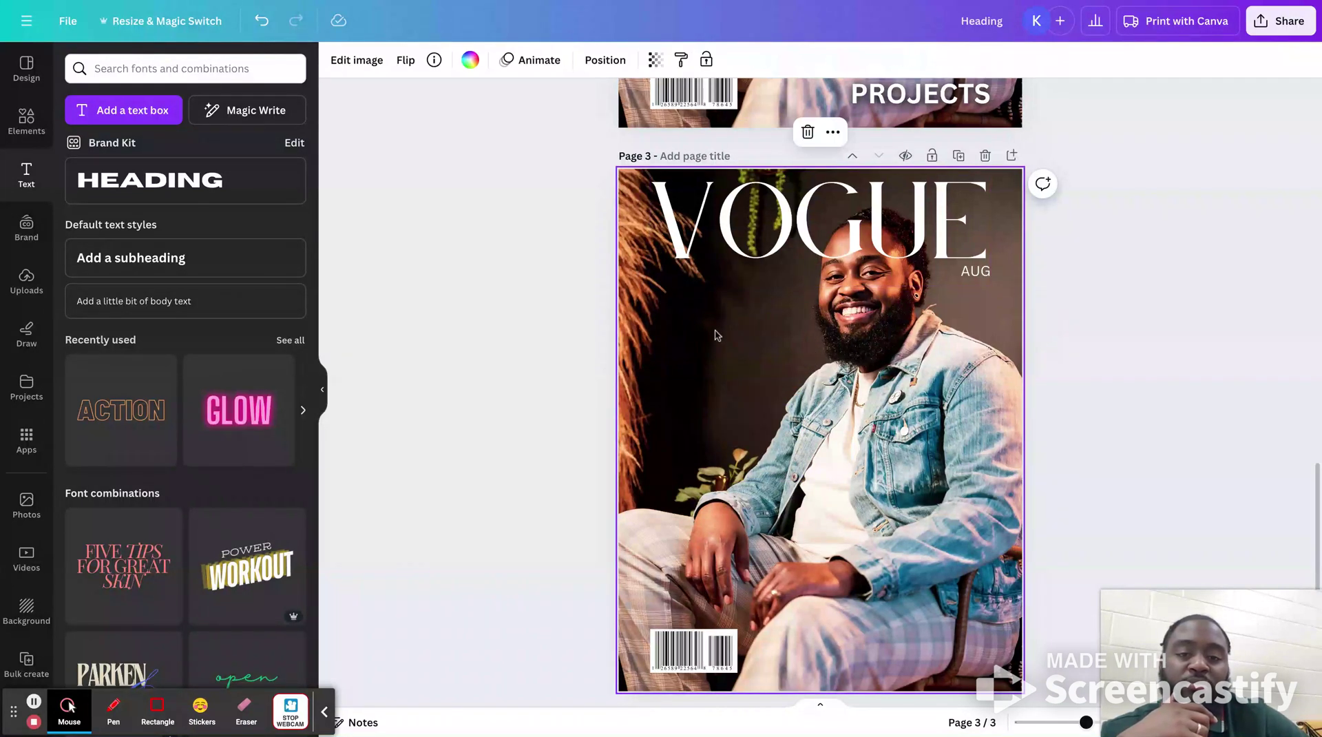
{"action": "left_click", "coordinate": [28, 282]}
{"action": "left_click", "coordinate": [246, 427]}
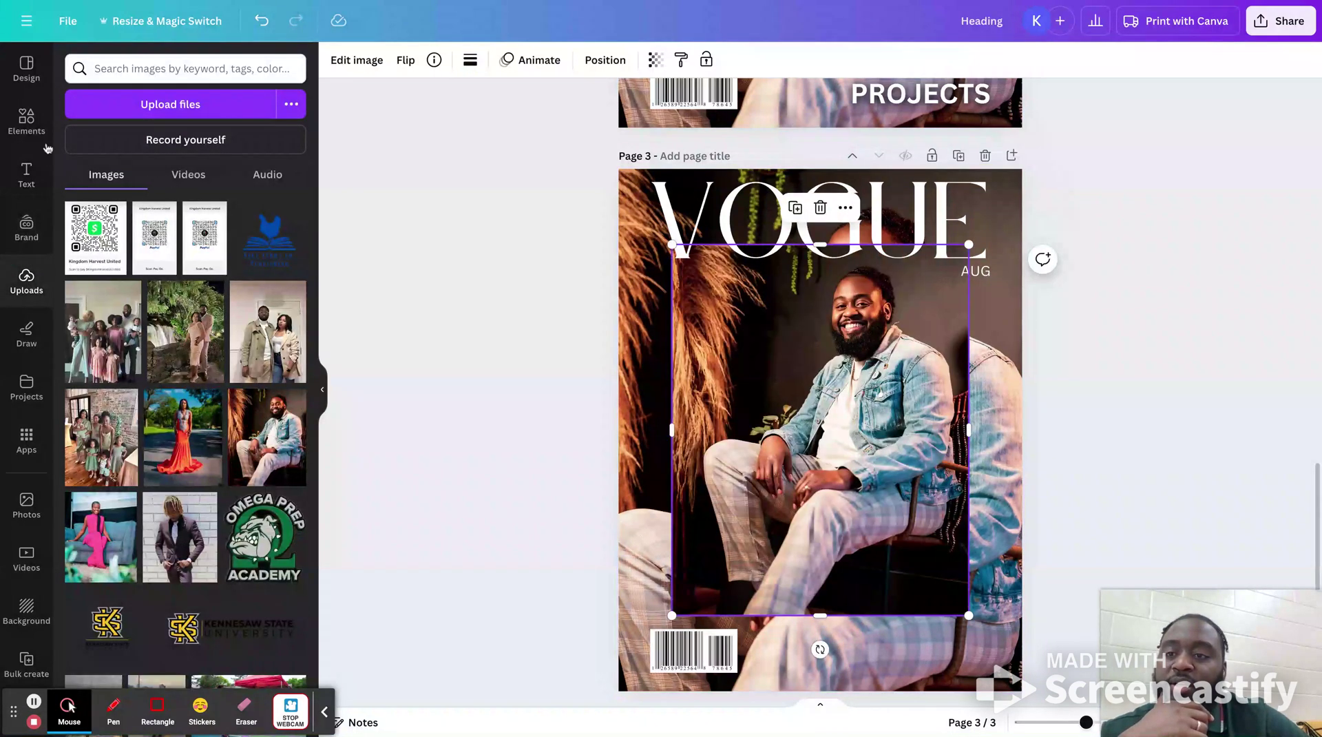
{"action": "key", "text": "Escape"}
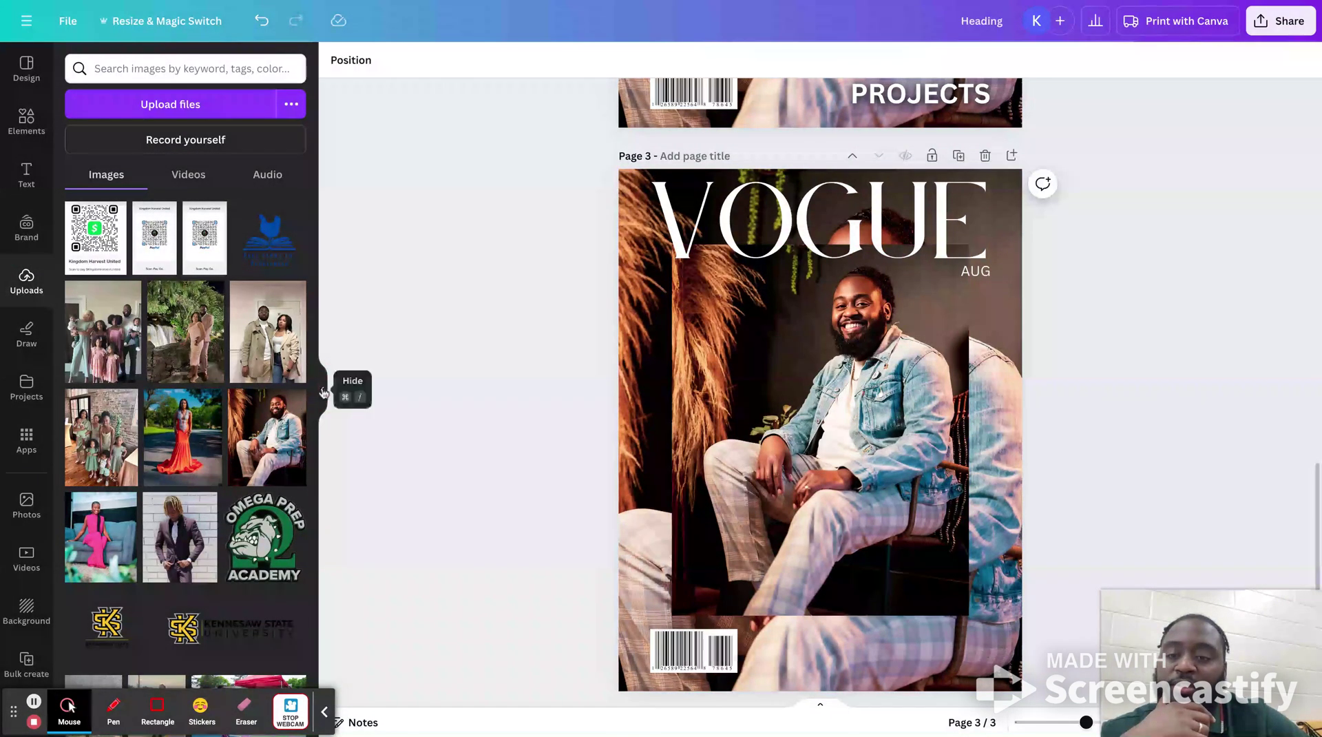
{"action": "left_click", "coordinate": [322, 393]}
{"action": "left_click", "coordinate": [659, 324]}
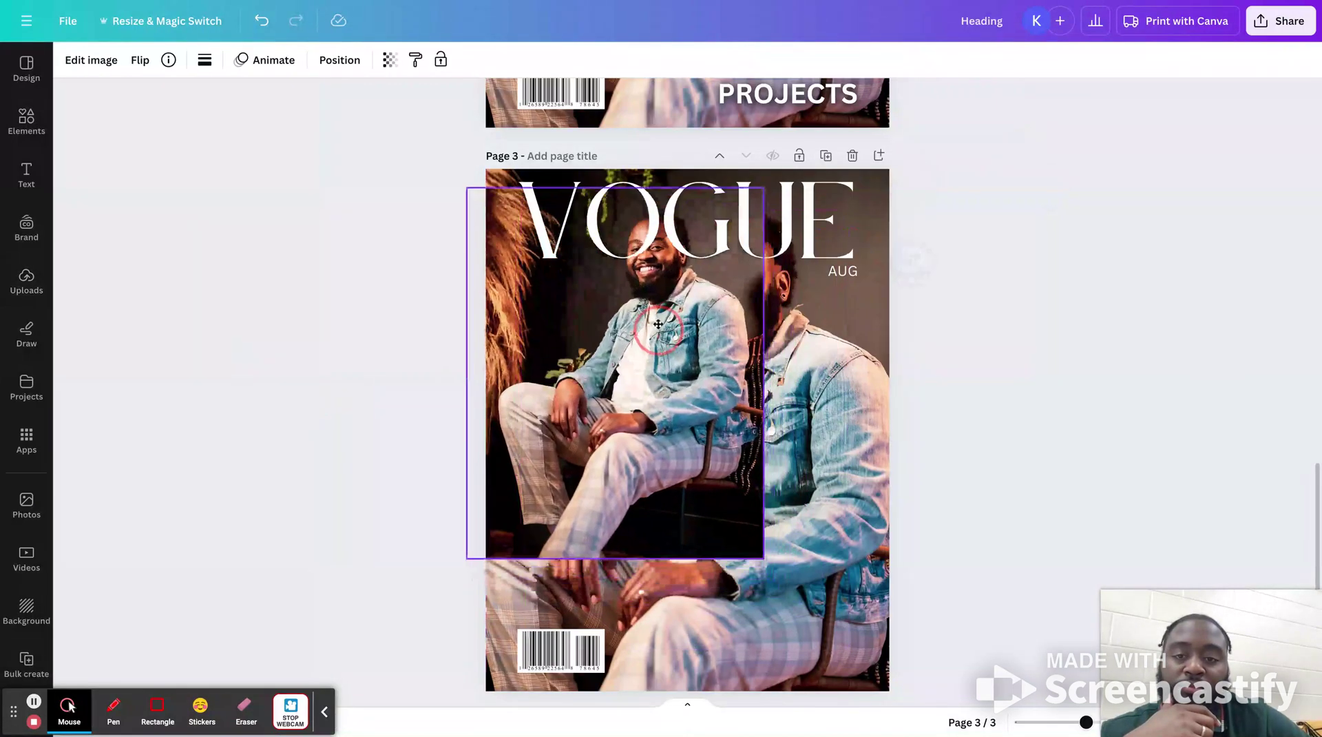
{"action": "left_click_drag", "start_coordinate": [658, 323], "coordinate": [660, 300]}
{"action": "left_click_drag", "start_coordinate": [762, 532], "coordinate": [947, 670]}
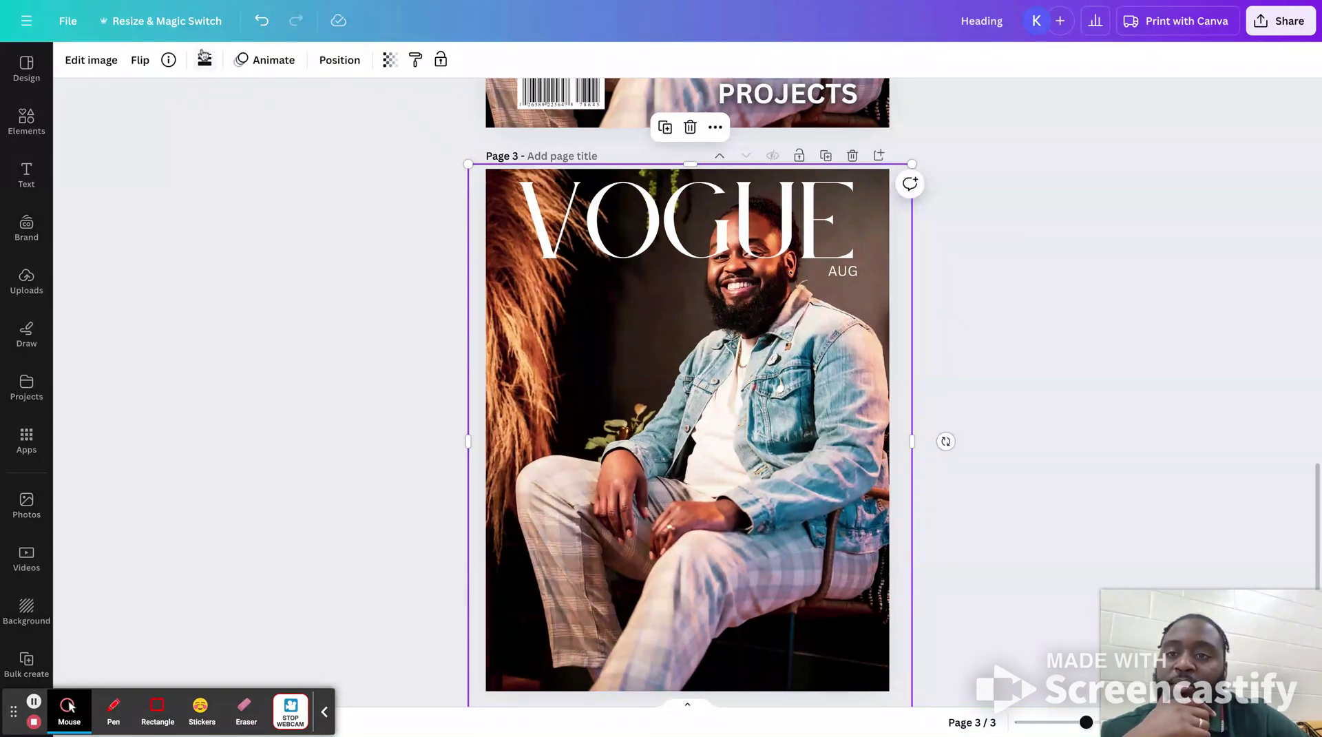
Remove the added portrait's background and bring the cutout forward one layer, in front of the VOGUE title
{"action": "left_click", "coordinate": [105, 60]}
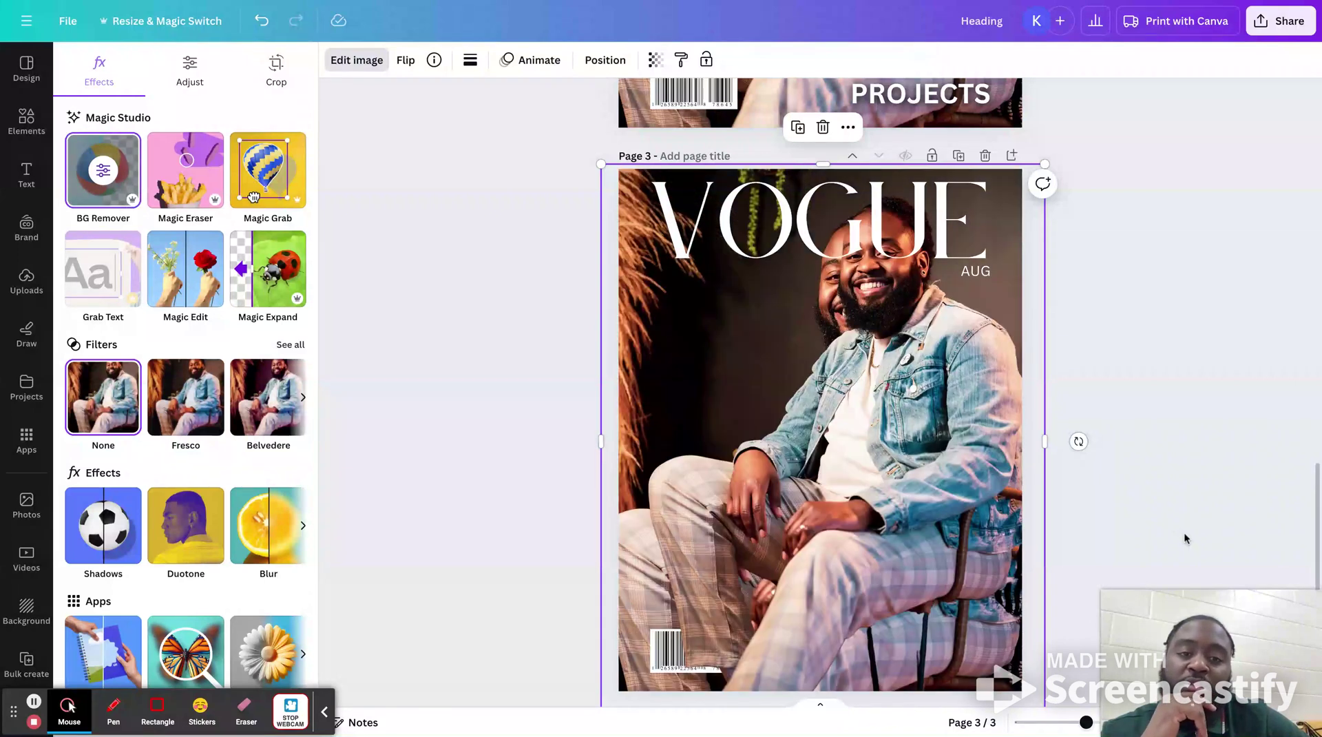
{"action": "left_click_drag", "start_coordinate": [919, 480], "coordinate": [894, 534]}
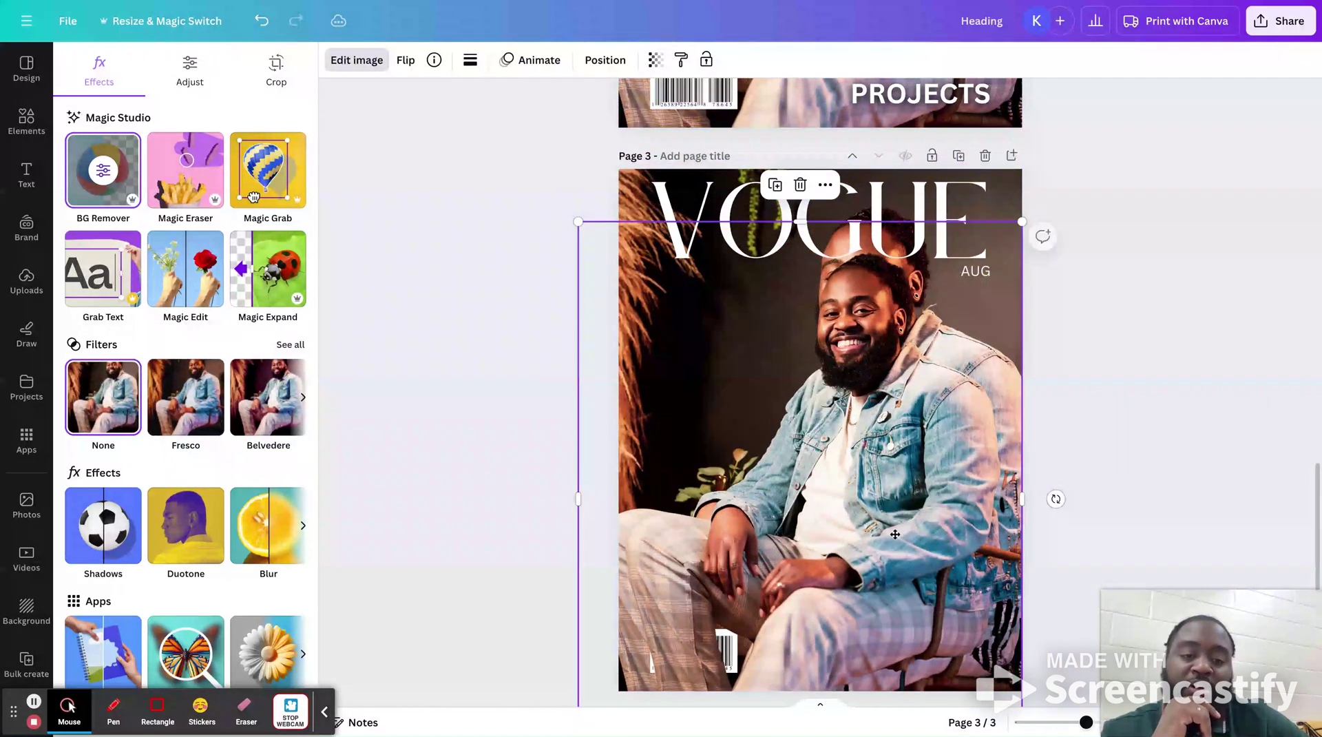
{"action": "right_click", "coordinate": [895, 534]}
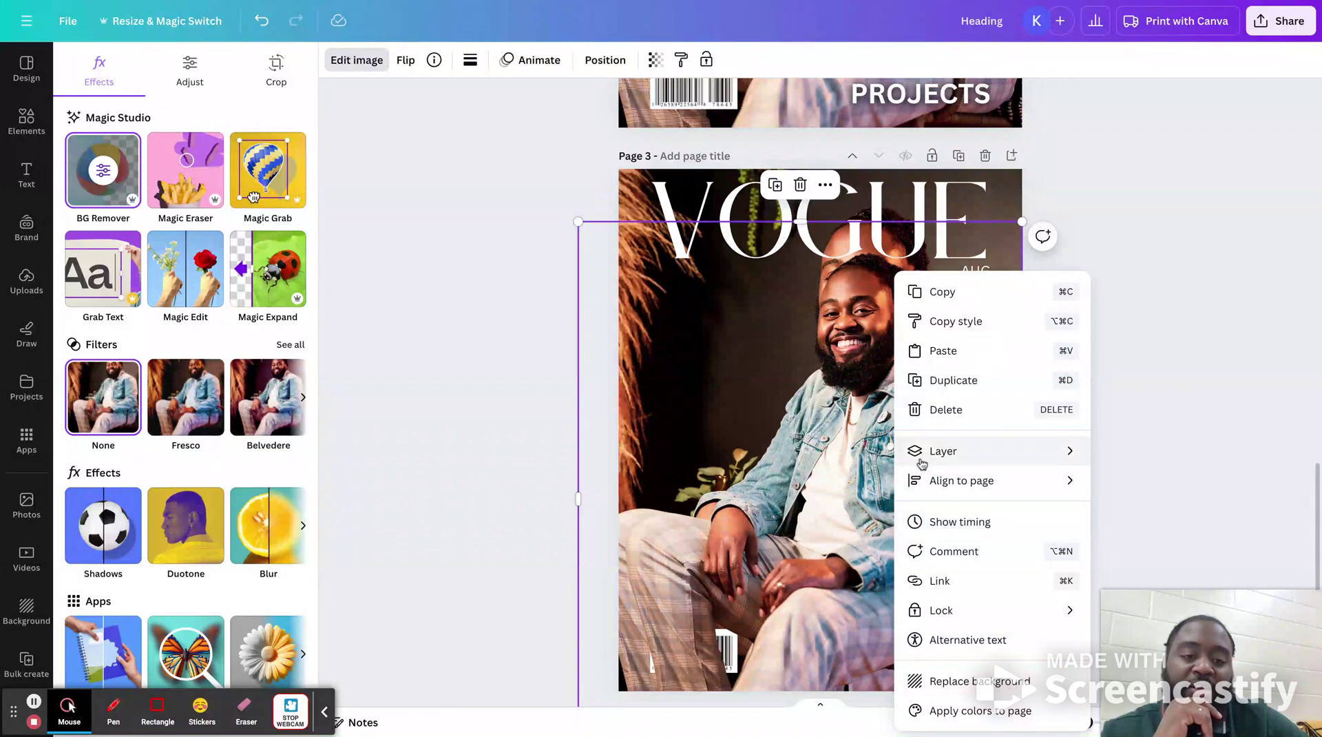
{"action": "mouse_move", "coordinate": [923, 463]}
{"action": "left_click", "coordinate": [1148, 451]}
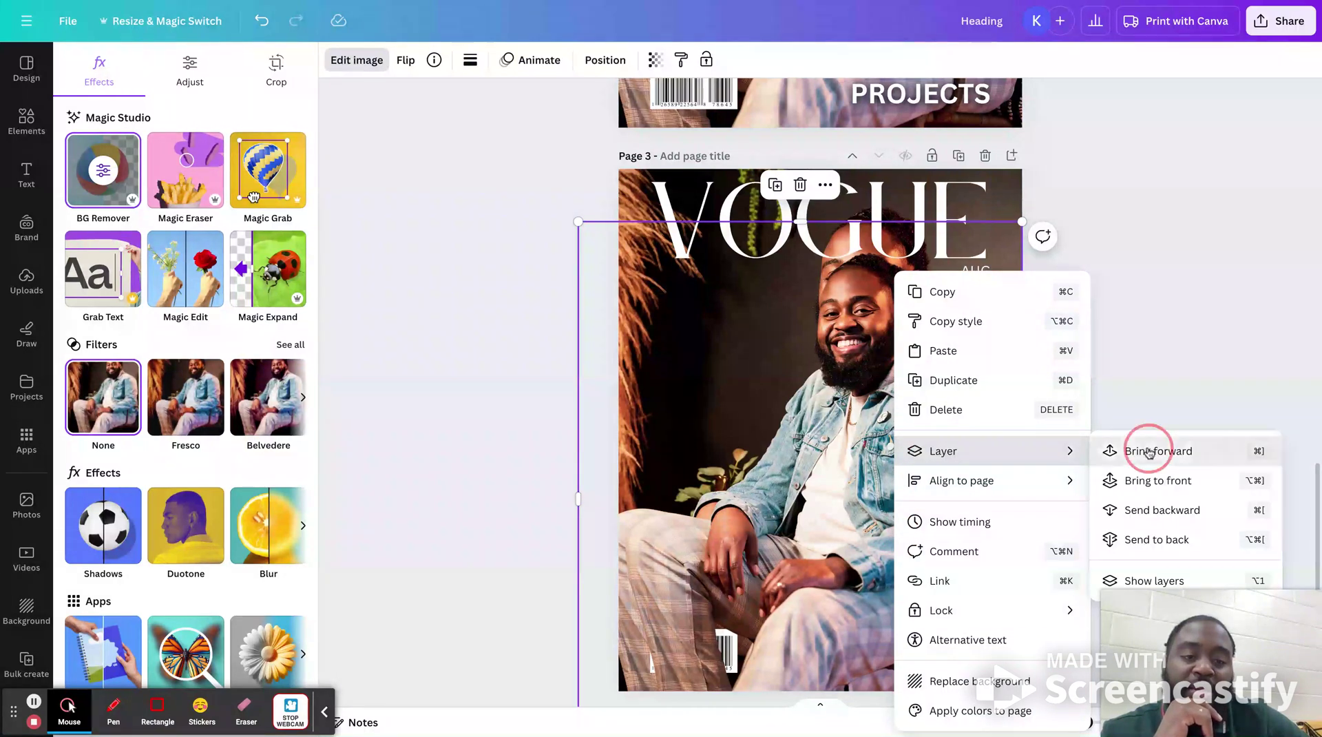
Move the cutout and enlarge it to roughly match the size of the man in the page photo
{"action": "left_click_drag", "start_coordinate": [844, 384], "coordinate": [843, 341]}
{"action": "left_click_drag", "start_coordinate": [1019, 187], "coordinate": [1090, 136]}
{"action": "left_click_drag", "start_coordinate": [835, 427], "coordinate": [801, 506]}
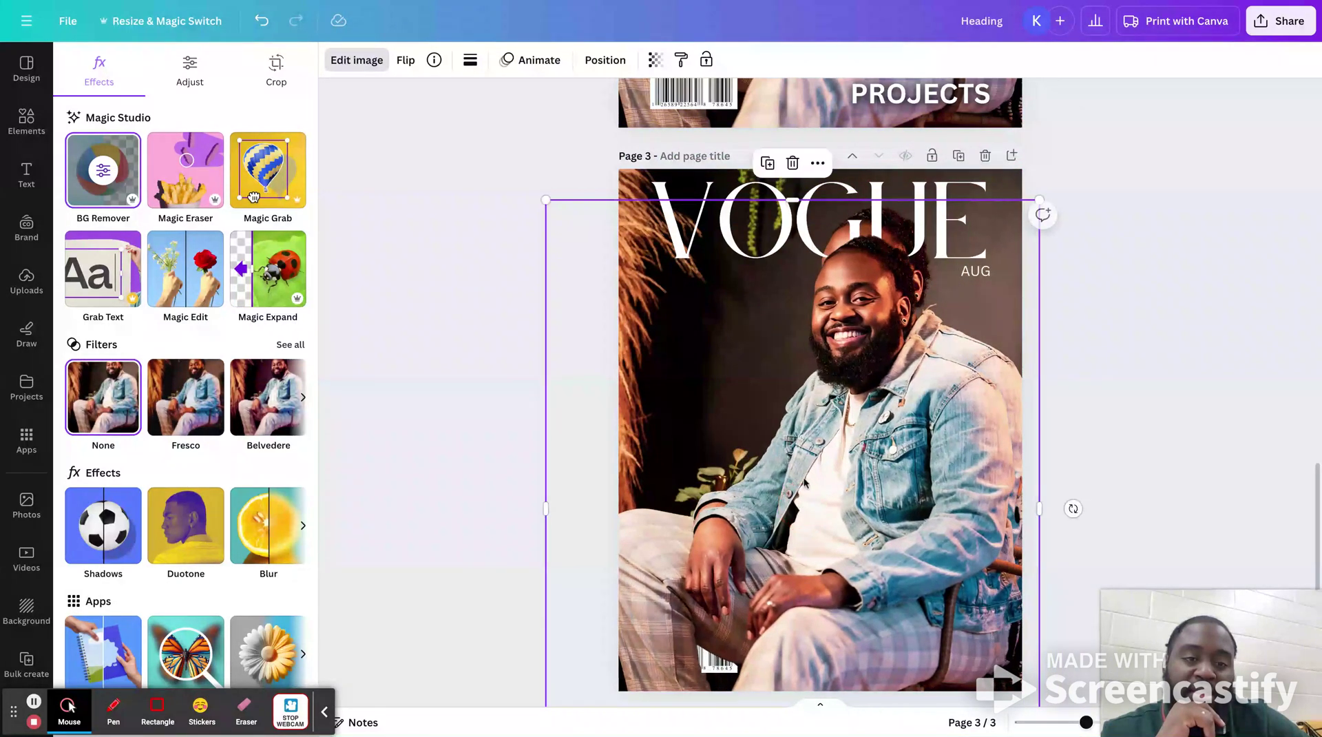
{"action": "left_click_drag", "start_coordinate": [544, 199], "coordinate": [501, 164]}
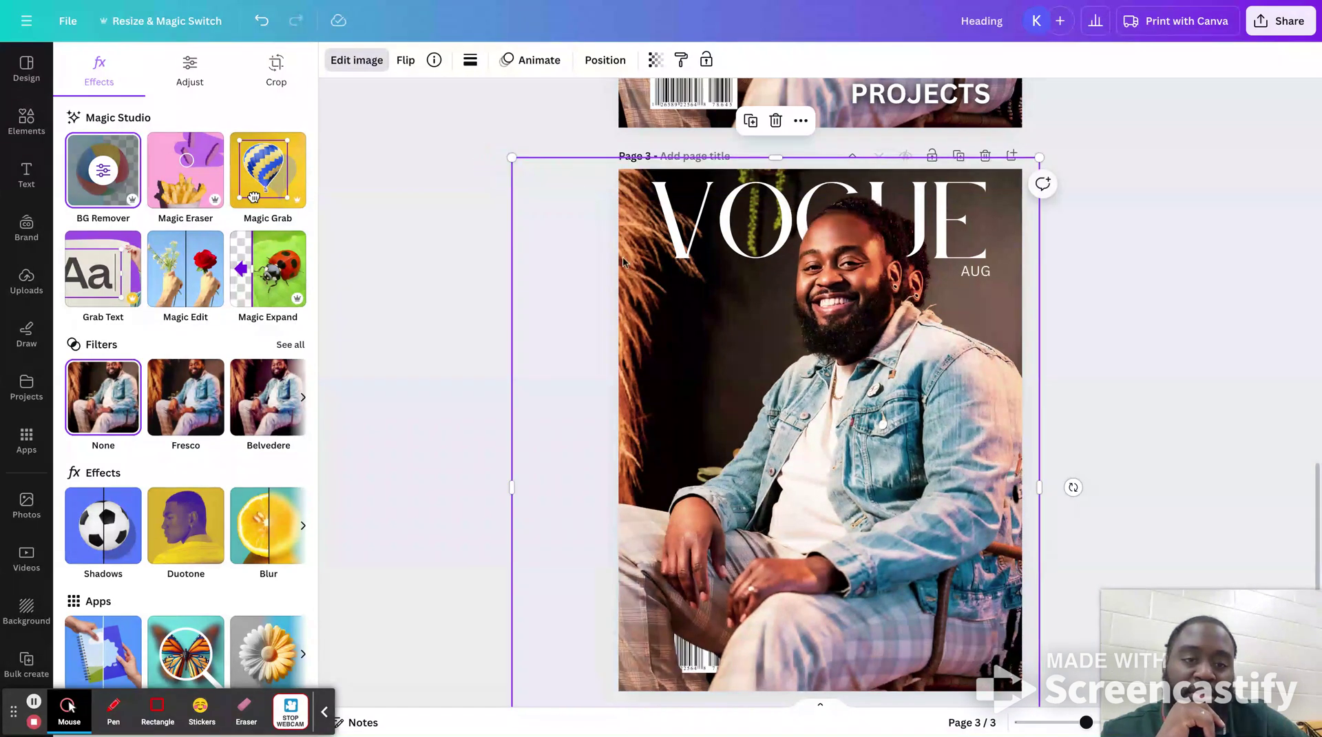
Fine-tune the cutout's position and size so it lines up exactly with the man in the page photo
{"action": "left_click_drag", "start_coordinate": [765, 370], "coordinate": [786, 375]}
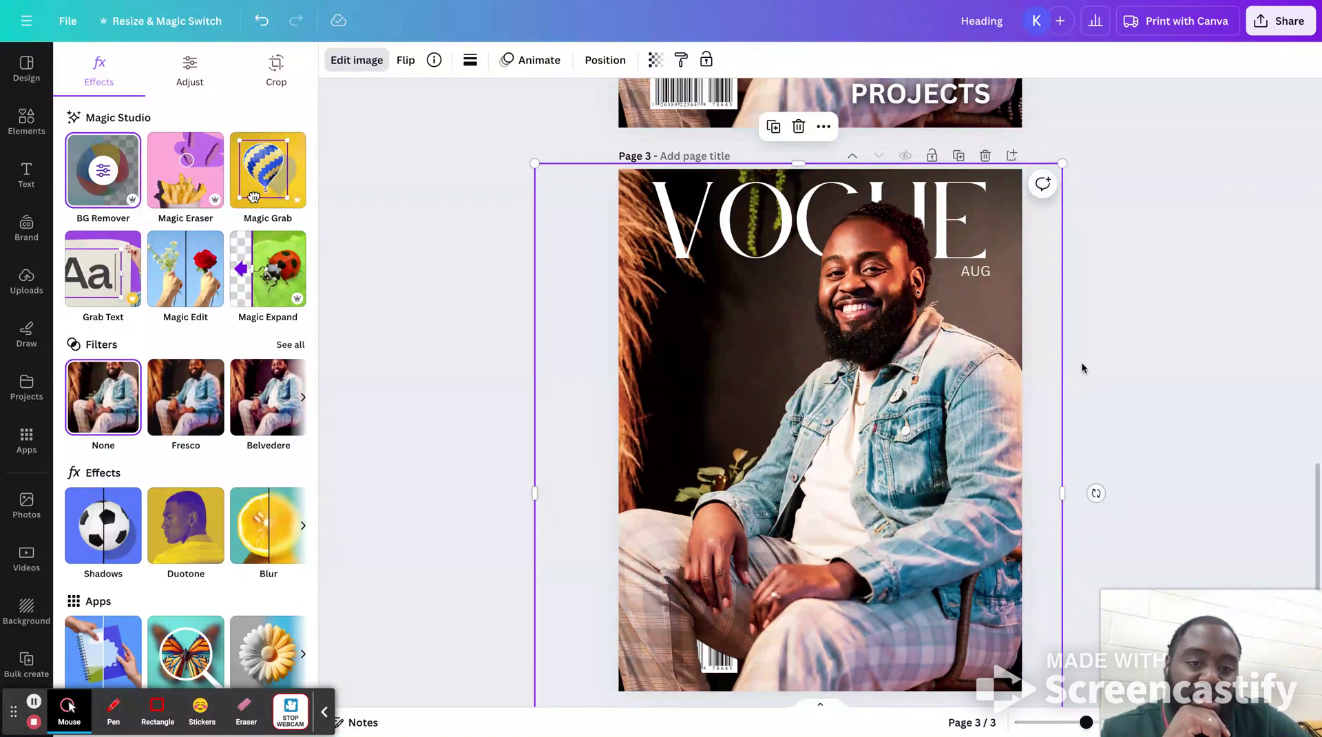
{"action": "left_click_drag", "start_coordinate": [1059, 163], "coordinate": [1056, 168]}
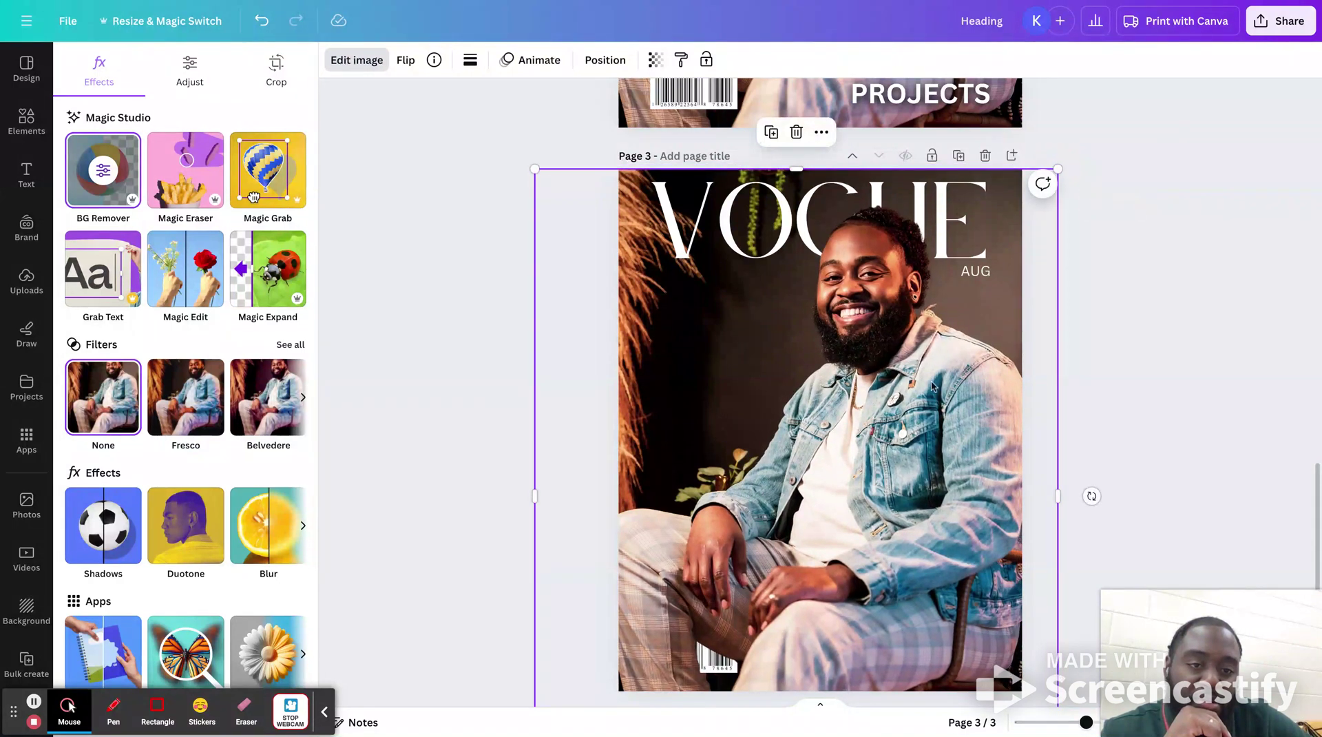
{"action": "left_click_drag", "start_coordinate": [927, 399], "coordinate": [929, 396]}
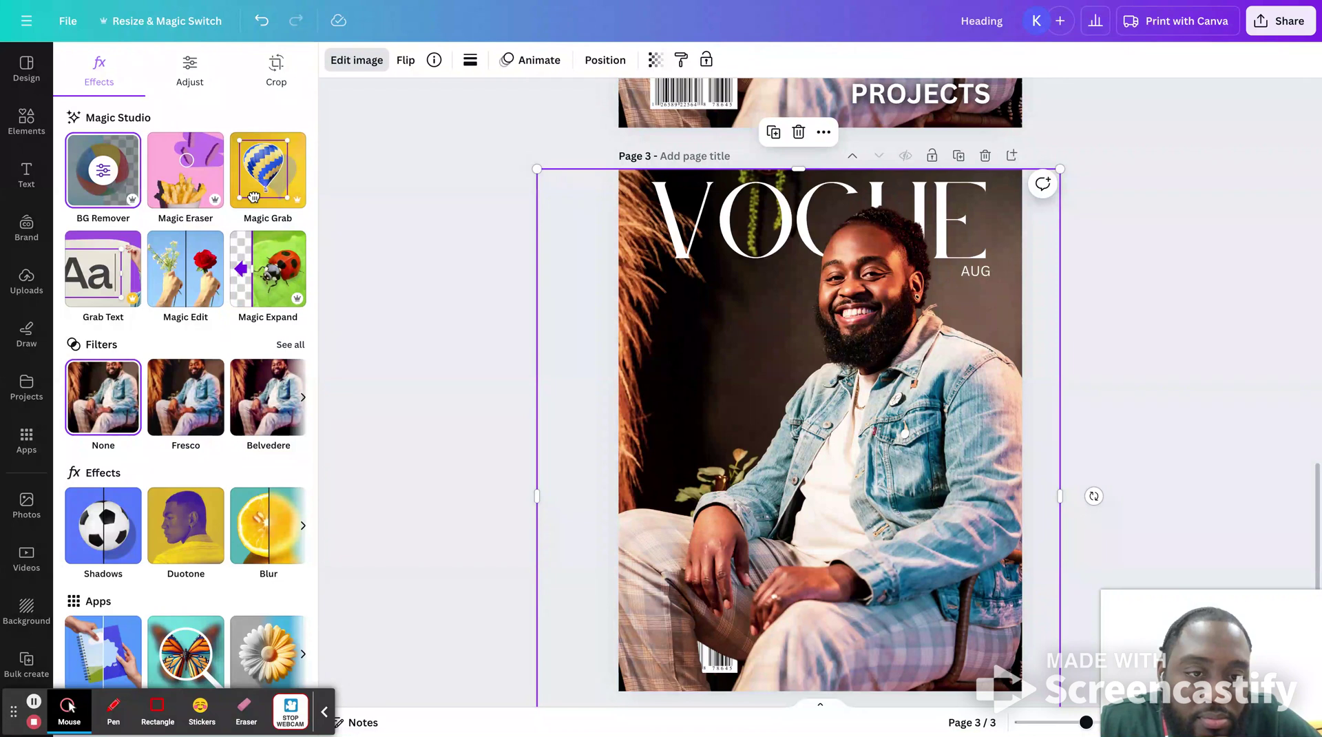
{"action": "left_click_drag", "start_coordinate": [813, 438], "coordinate": [811, 433]}
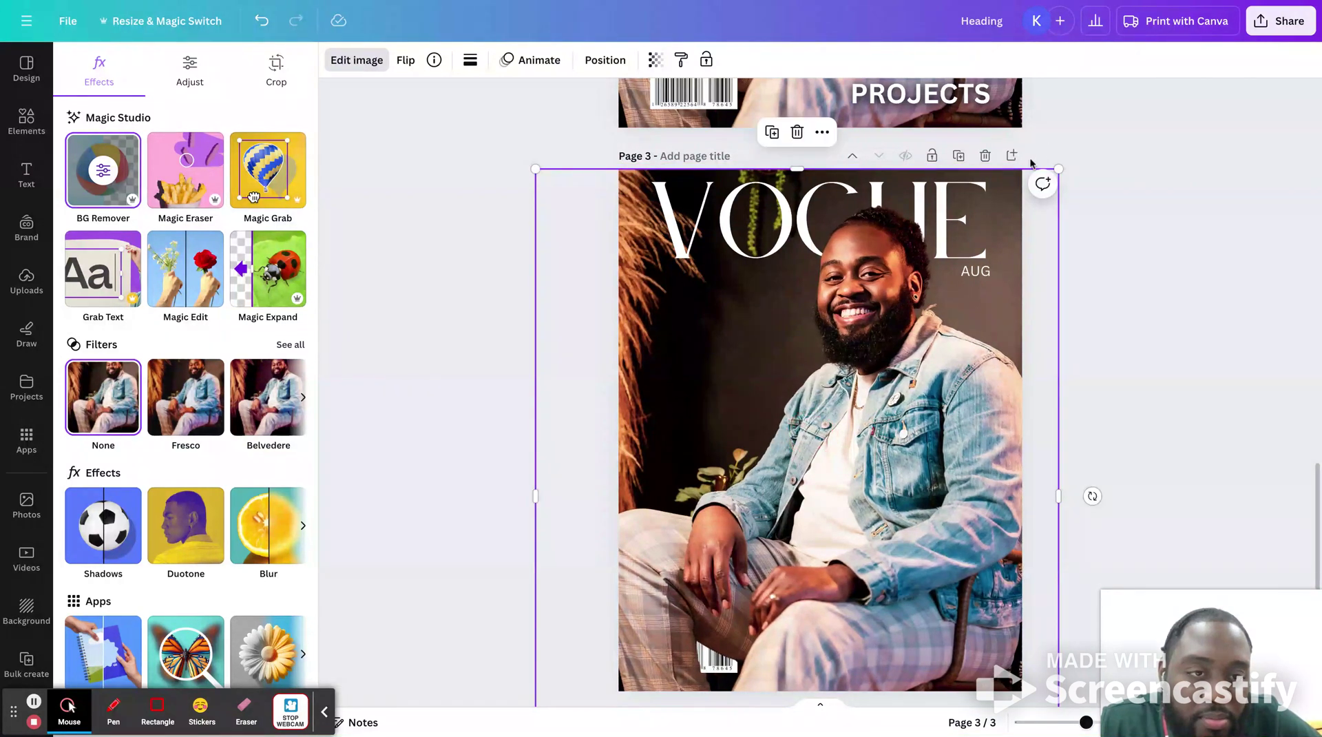
{"action": "left_click_drag", "start_coordinate": [1059, 166], "coordinate": [1061, 163]}
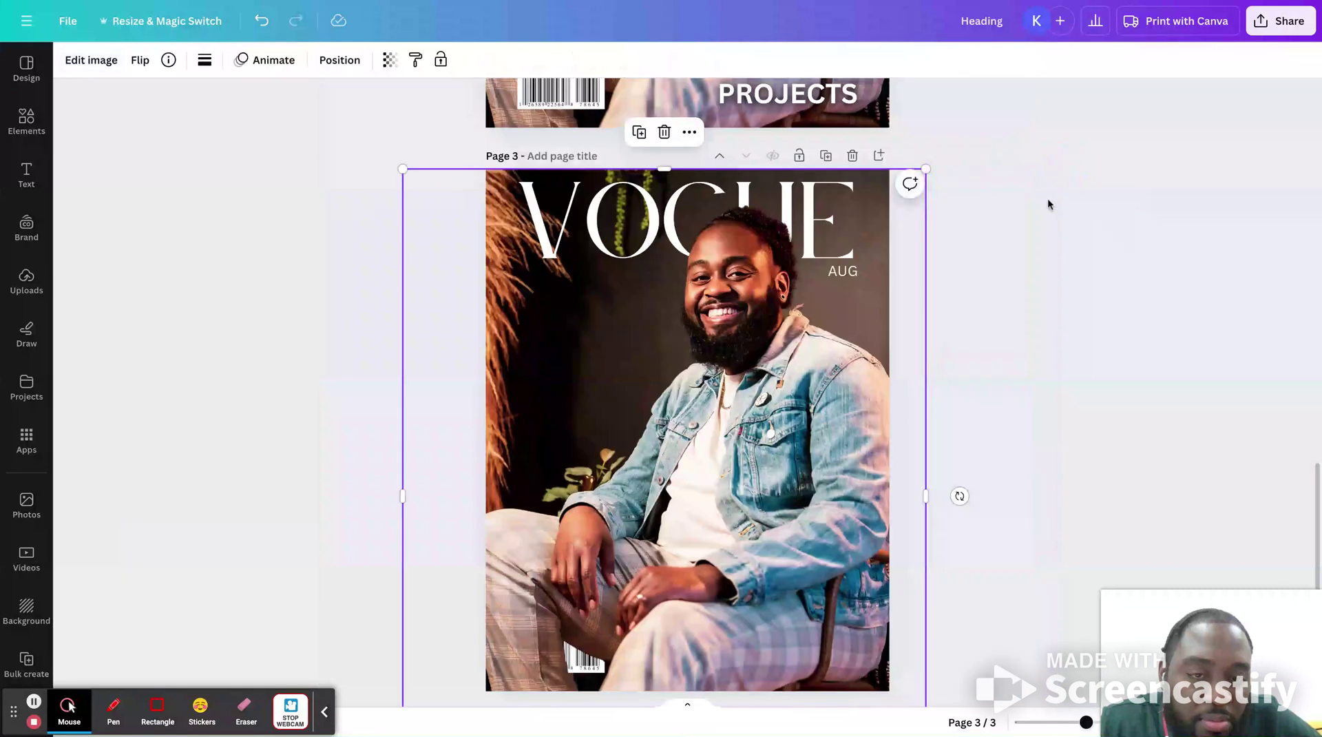
{"action": "left_click", "coordinate": [1045, 246]}
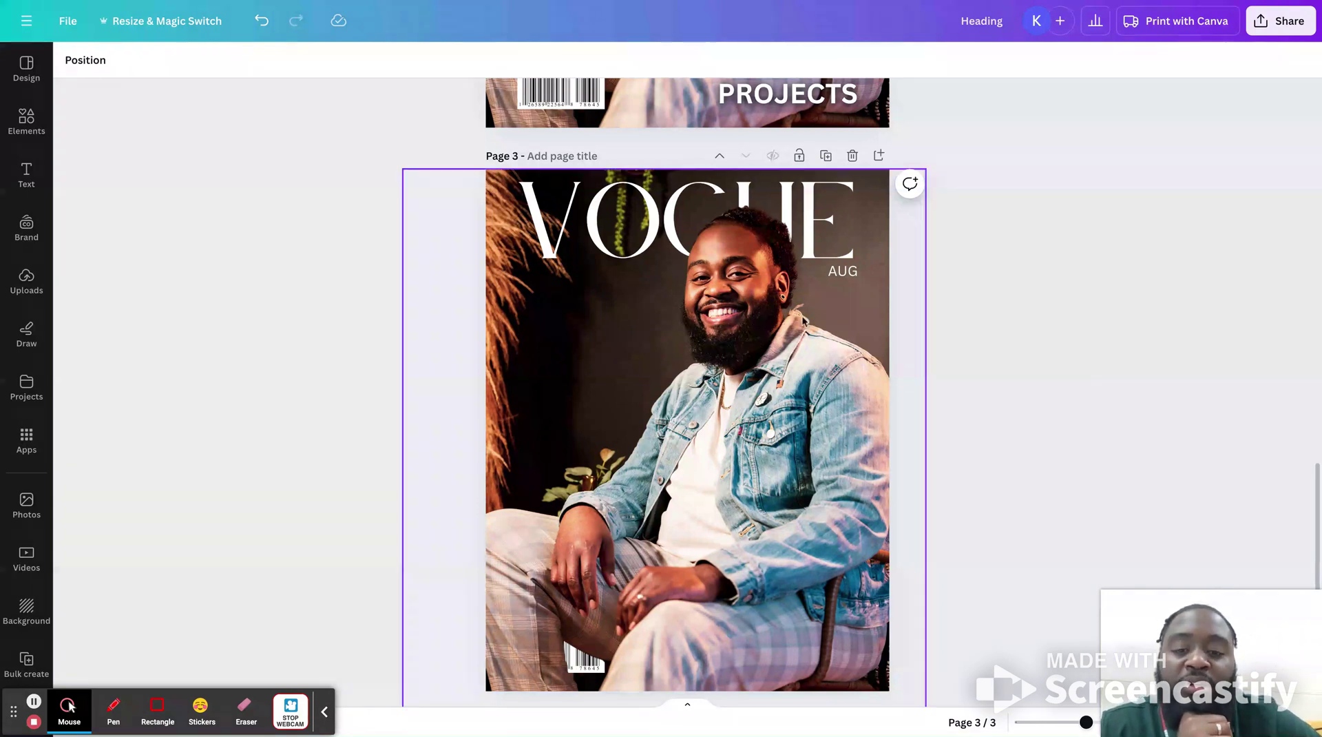
Send the cutout backward behind the barcode and title, and send the VOGUE title back one layer behind the cutout
{"action": "left_click", "coordinate": [589, 584]}
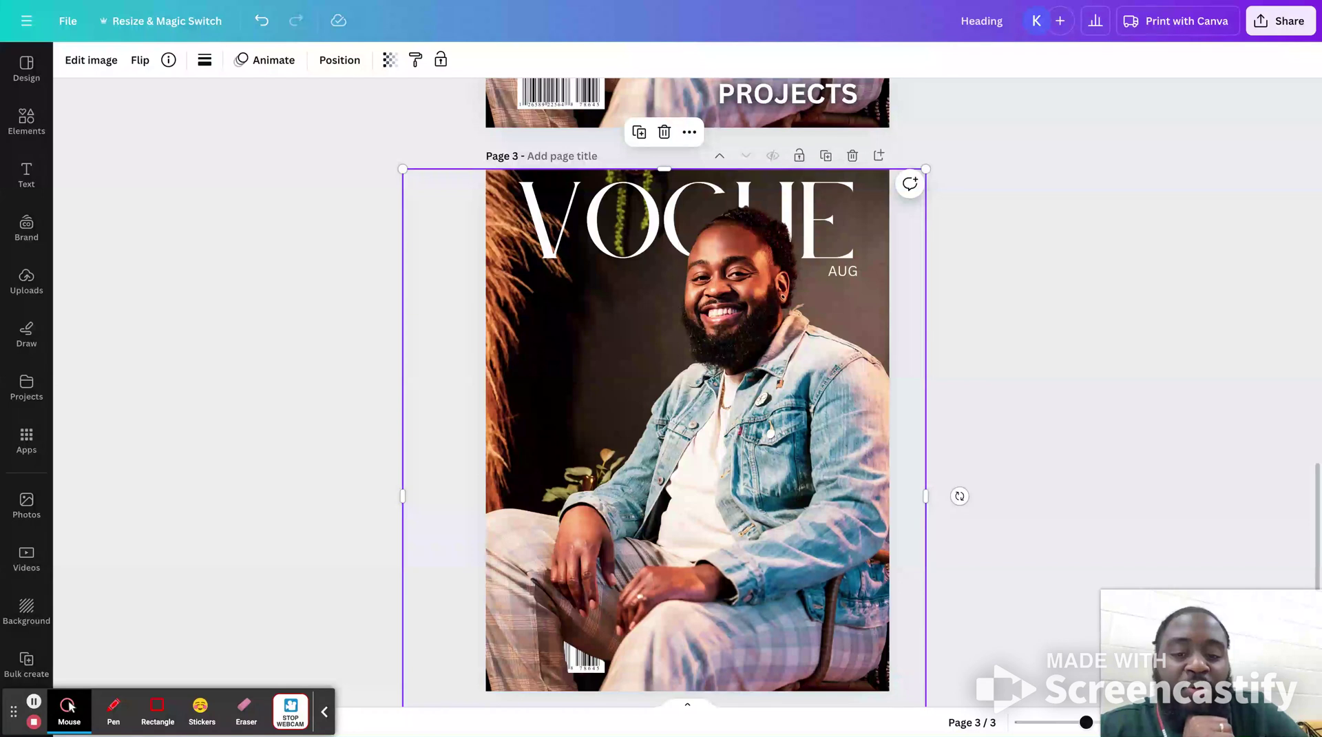
{"action": "key", "text": "ctrl+["}
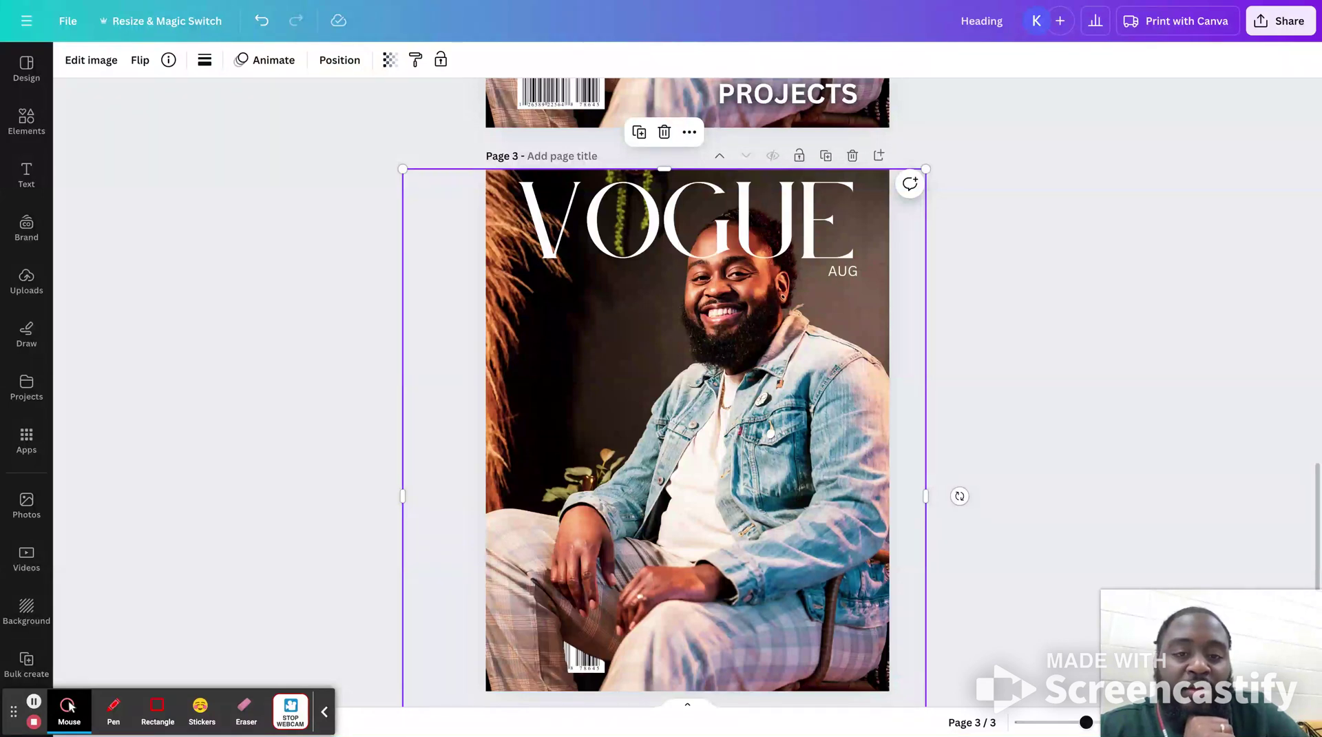
{"action": "key", "text": "ctrl+["}
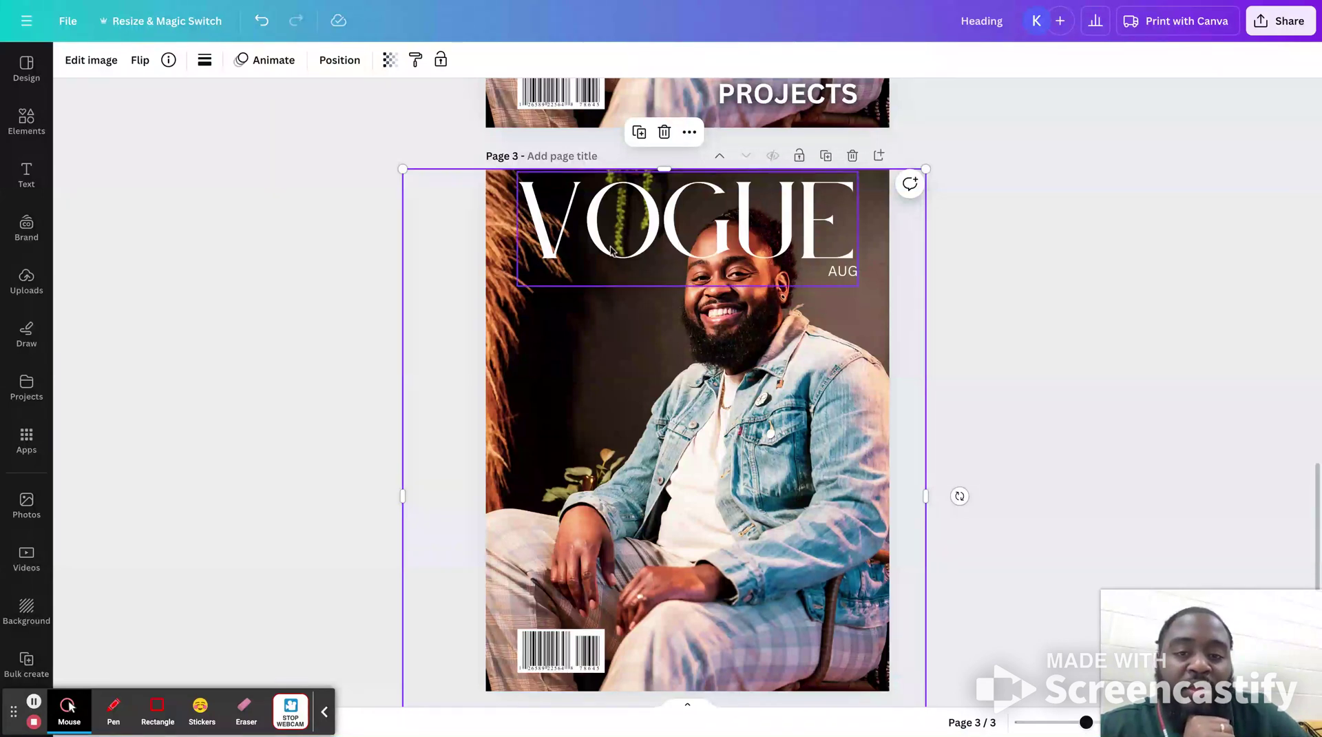
{"action": "left_click", "coordinate": [611, 251]}
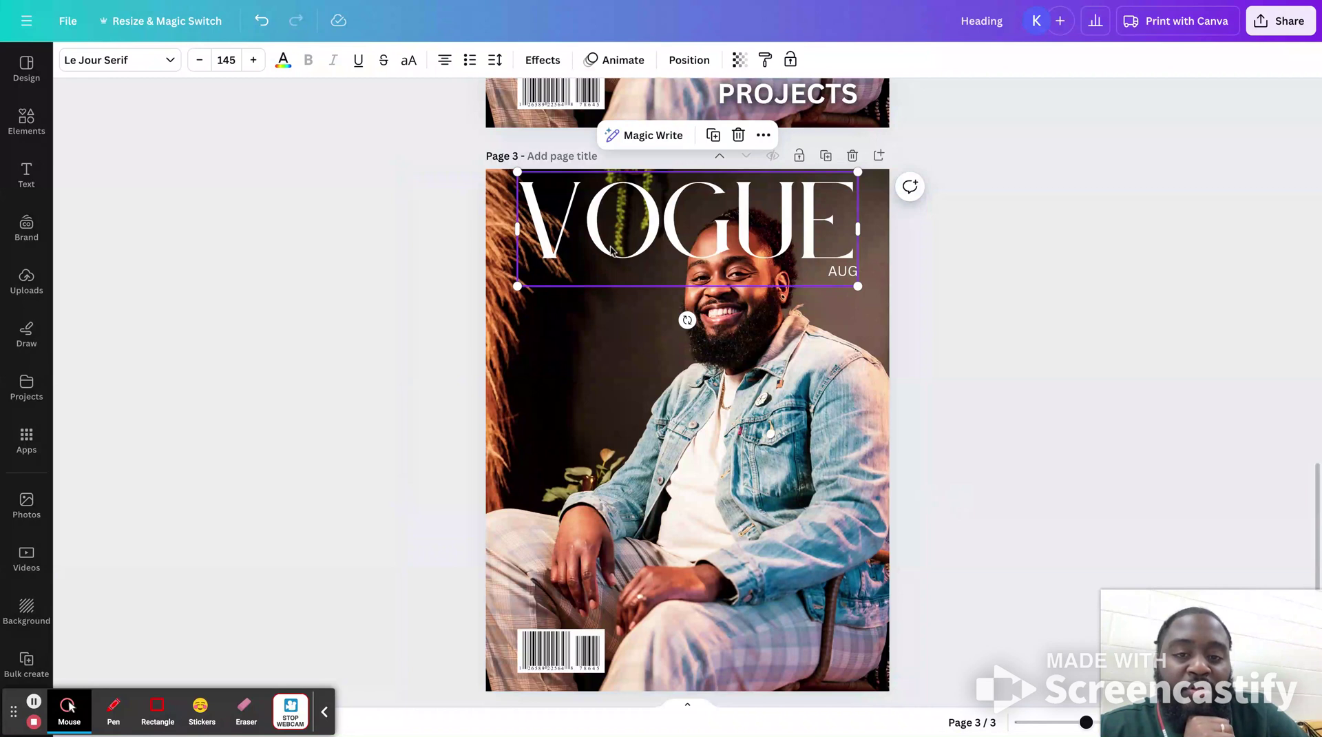
{"action": "key", "text": "ctrl+["}
{"action": "left_click", "coordinate": [939, 302]}
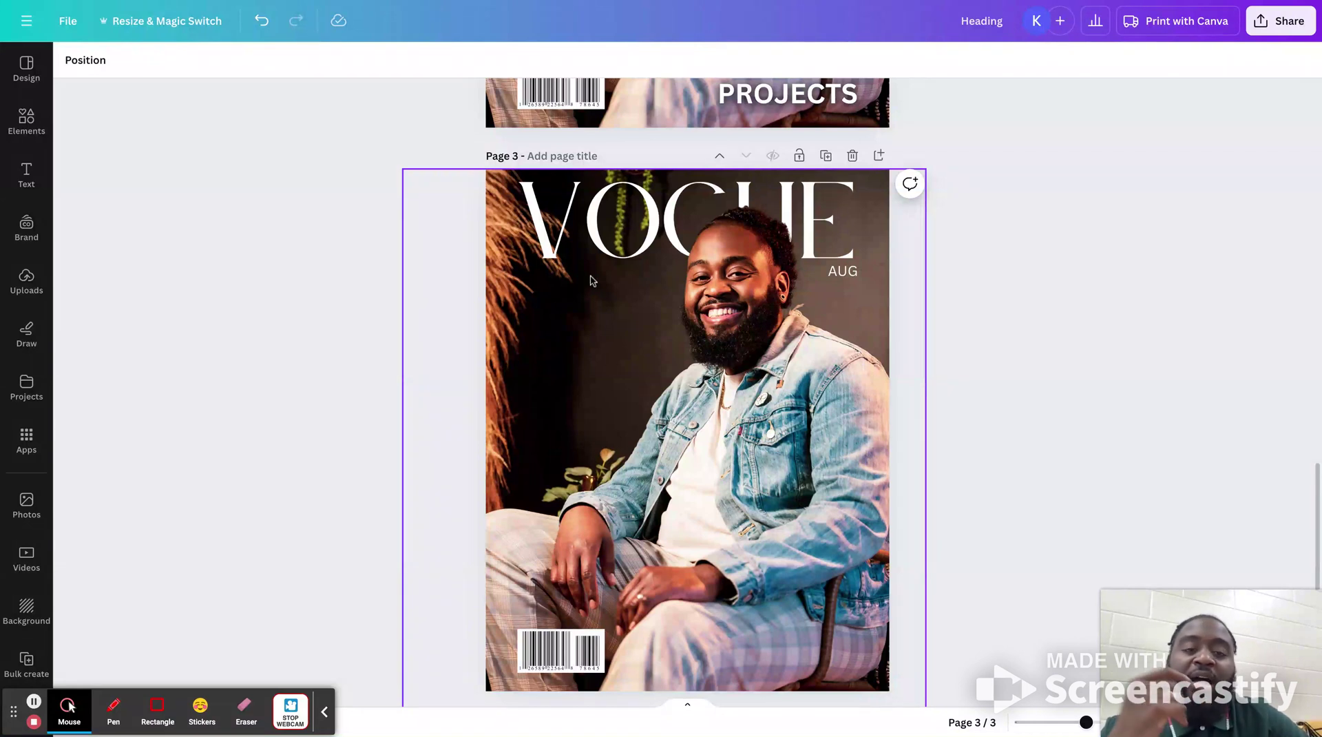
Compare the layered page 3 cover with the covers on pages 2 and 1
{"action": "scroll", "coordinate": [591, 279], "scroll_direction": "up", "scroll_amount": 5}
{"action": "scroll", "coordinate": [590, 279], "scroll_direction": "up", "scroll_amount": 1}
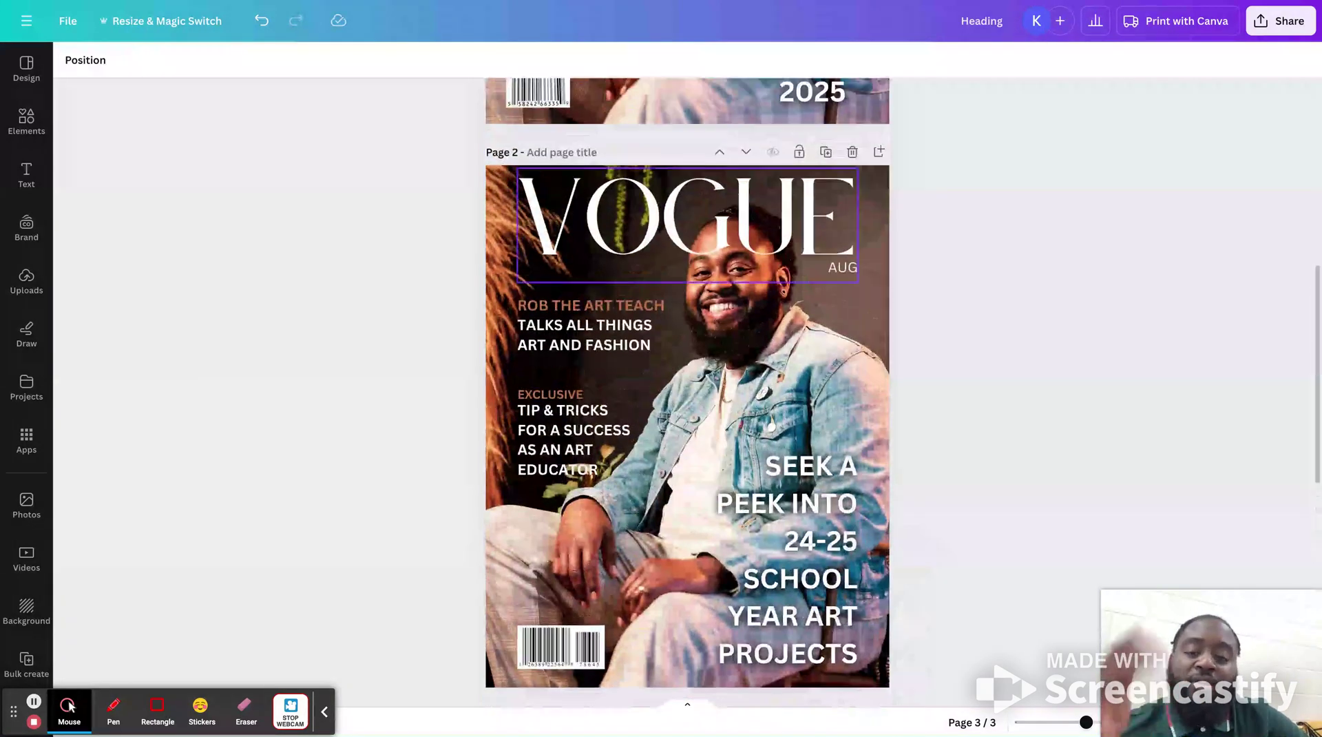
{"action": "scroll", "coordinate": [591, 279], "scroll_direction": "down", "scroll_amount": 2}
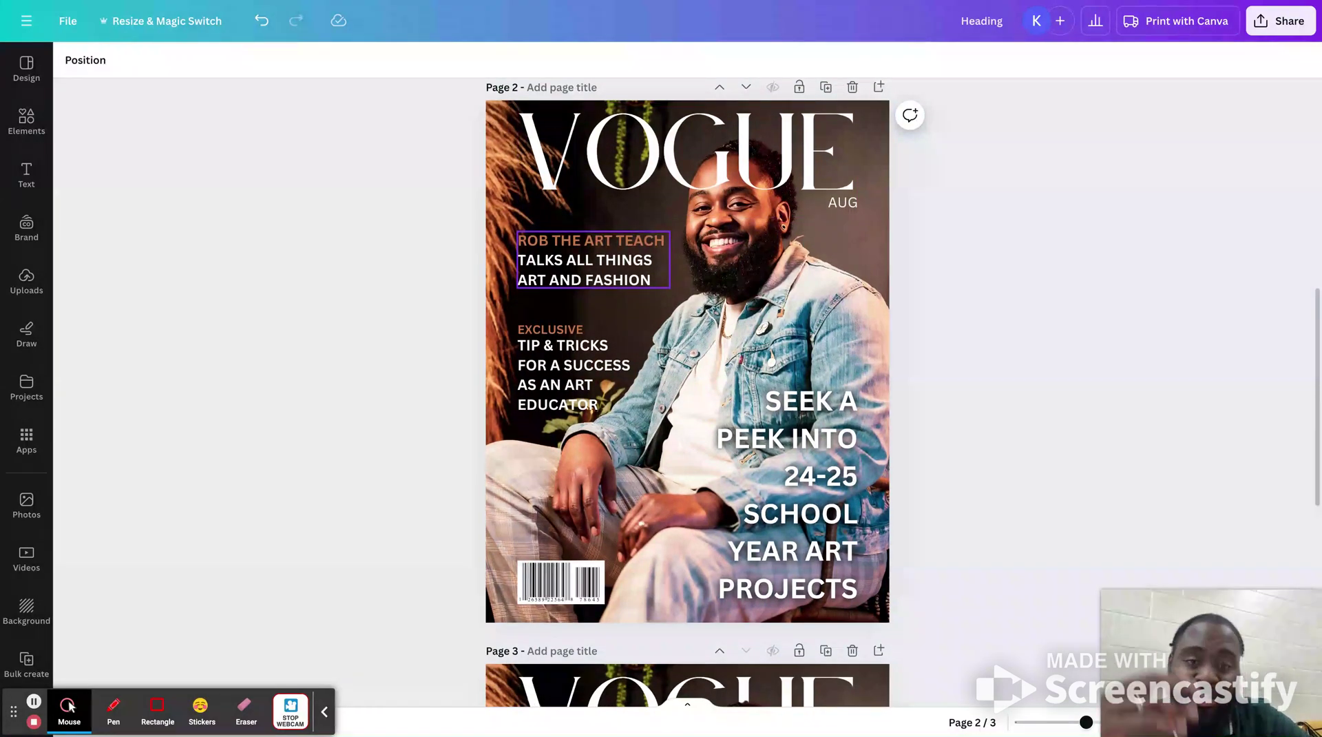
{"action": "scroll", "coordinate": [687, 344], "scroll_direction": "down", "scroll_amount": 1}
{"action": "scroll", "coordinate": [561, 446], "scroll_direction": "up", "scroll_amount": 10}
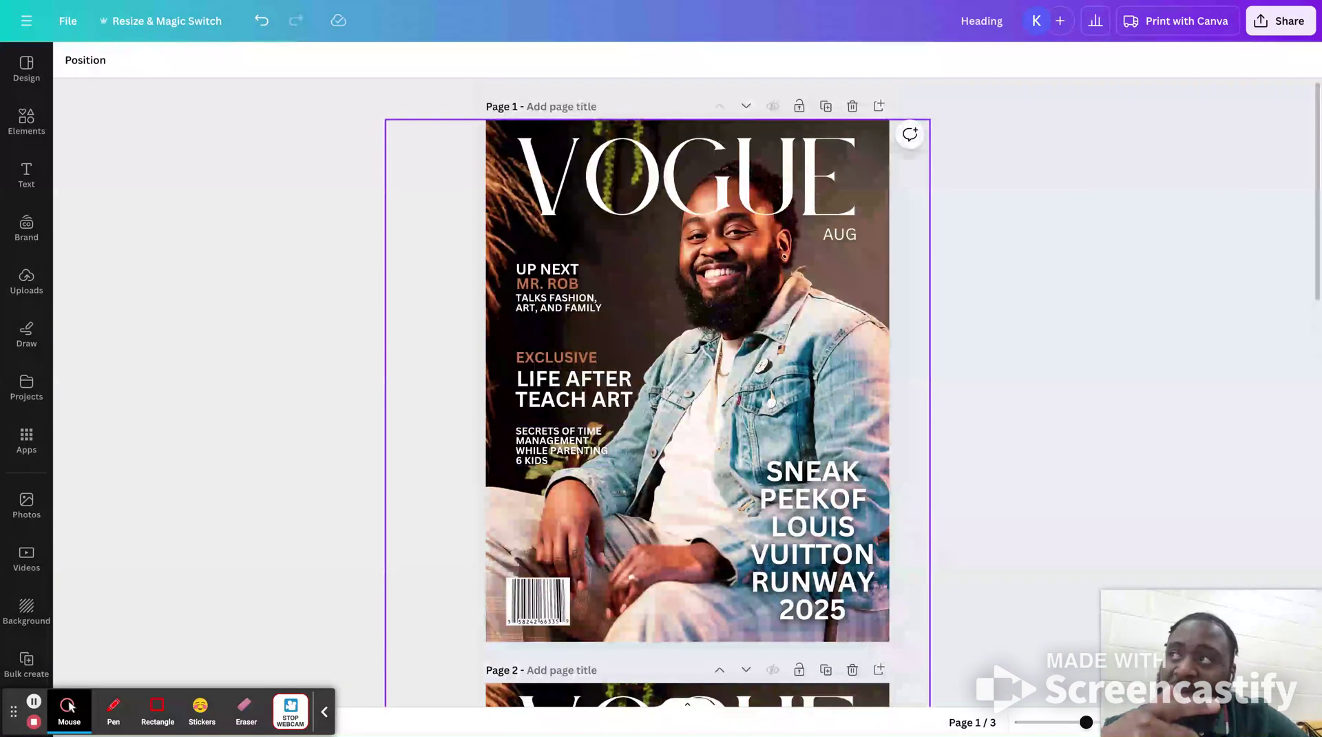